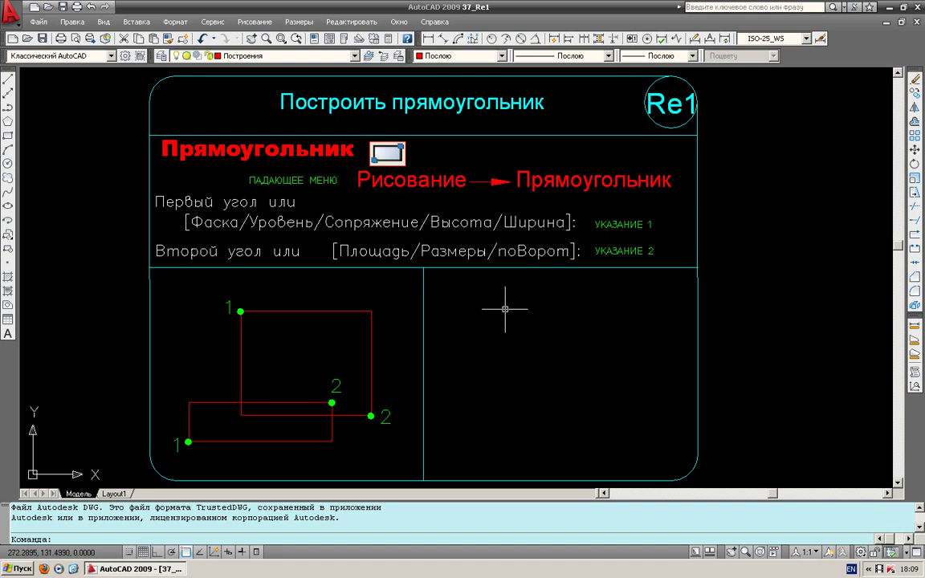
Draw a trial rectangle in the right panel, then undo it.
{"action": "middle_click_drag", "start_coordinate": [499, 311], "coordinate": [499, 310]}
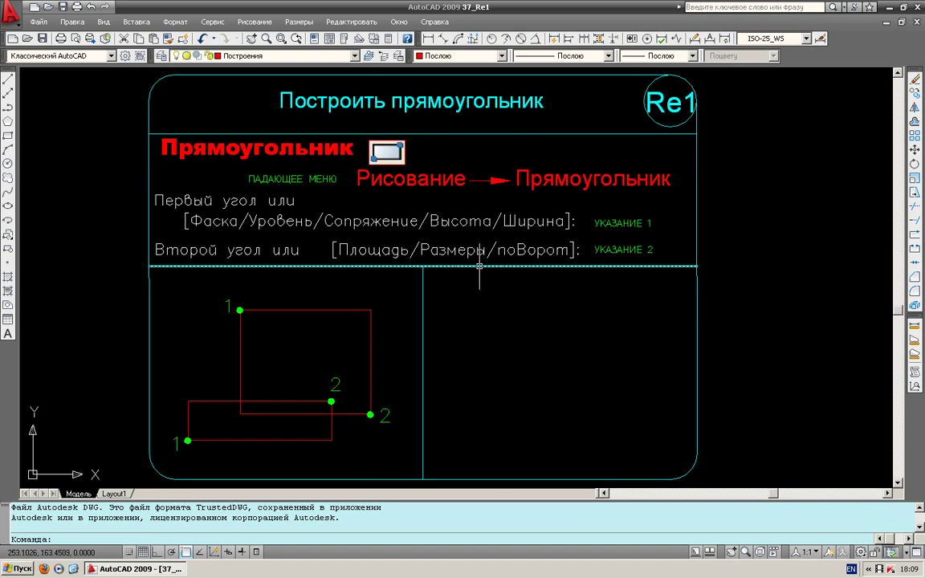
{"action": "left_click", "coordinate": [7, 136]}
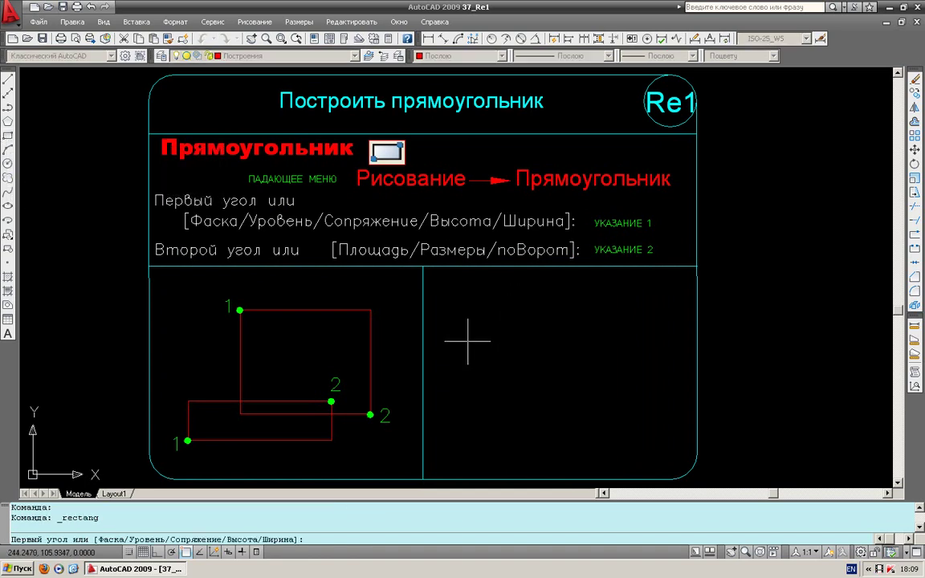
{"action": "left_click", "coordinate": [467, 340]}
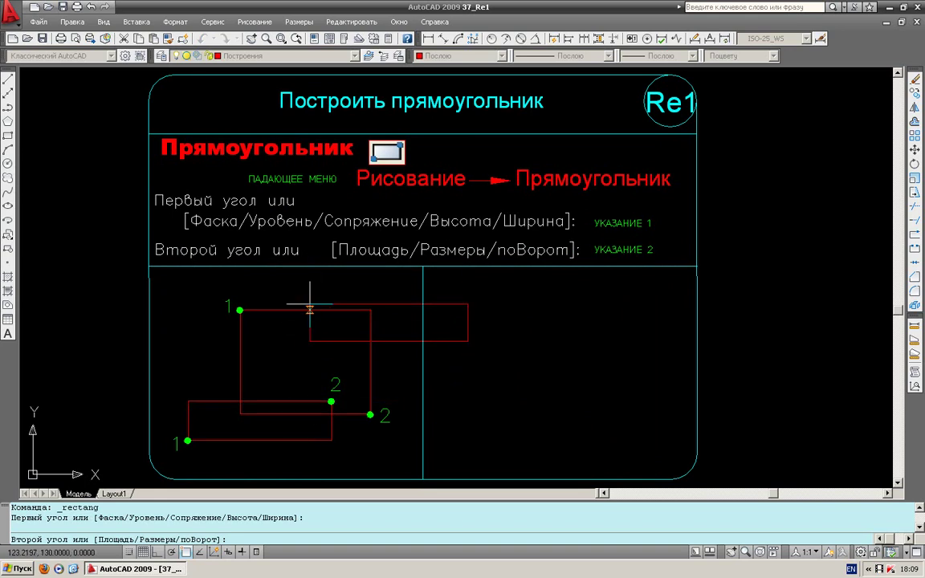
{"action": "left_click", "coordinate": [619, 412]}
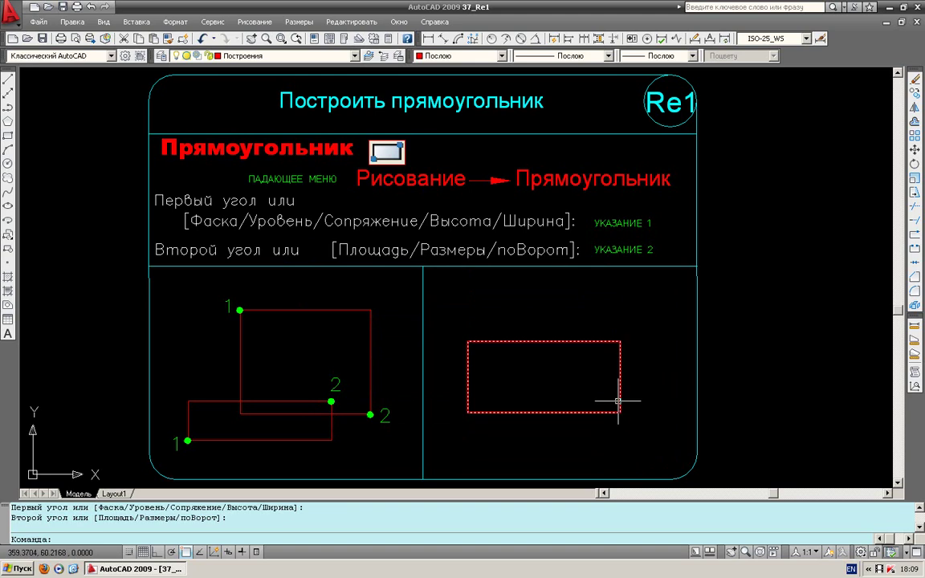
{"action": "middle_click_drag", "start_coordinate": [602, 410], "coordinate": [585, 398]}
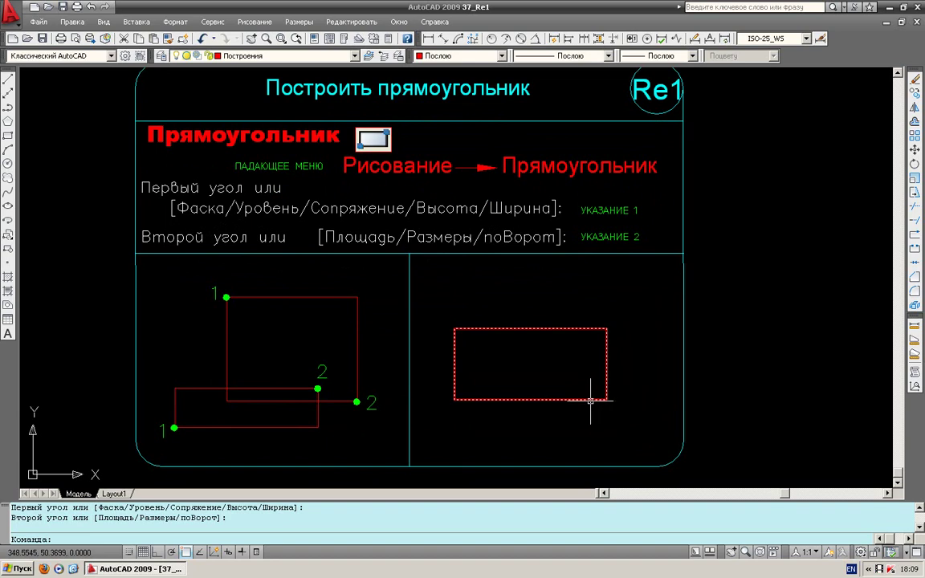
{"action": "left_click", "coordinate": [596, 397]}
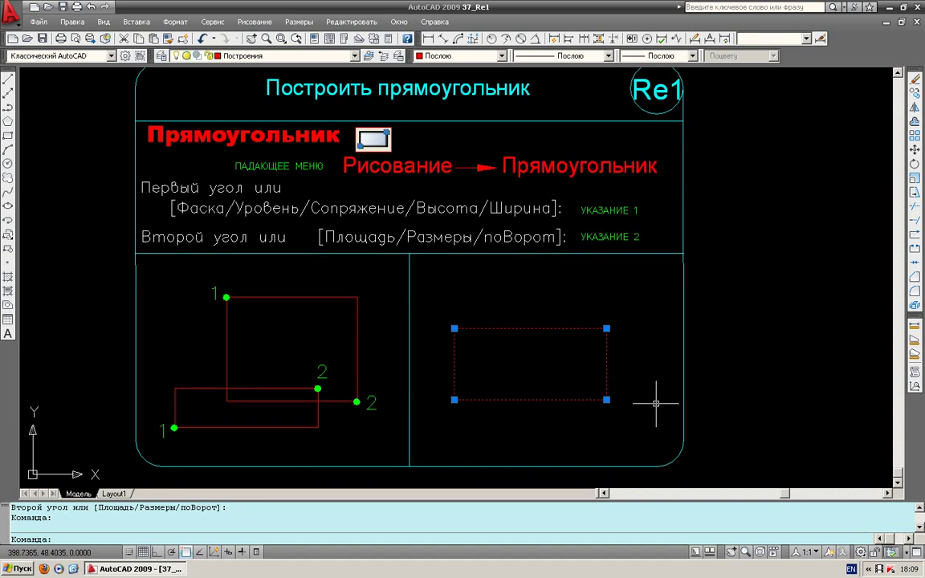
{"action": "key", "text": "ctrl+z"}
{"action": "key", "text": "ctrl+z"}
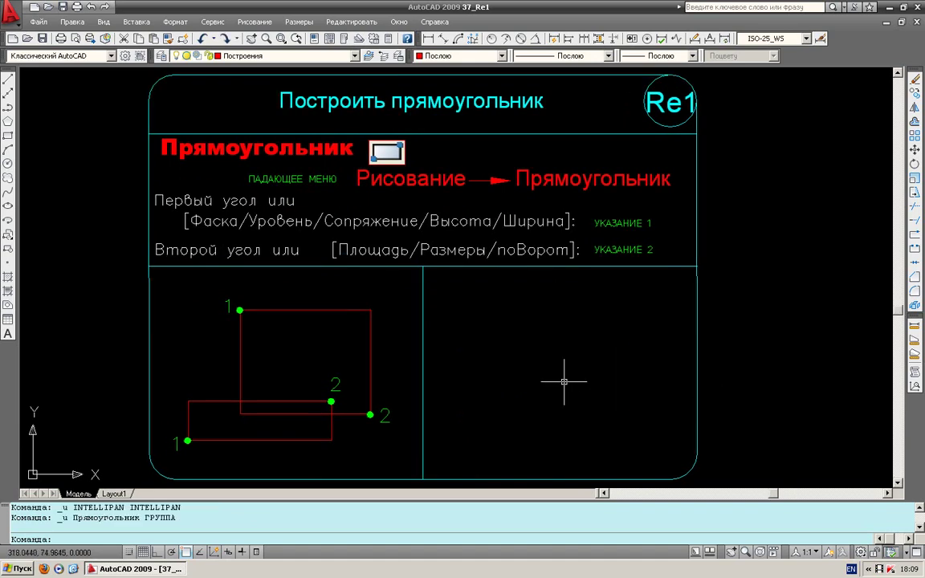
Redraw the rectangle at 150 by 75 from a first corner in the right panel.
{"action": "middle_click_drag", "start_coordinate": [564, 382], "coordinate": [529, 348]}
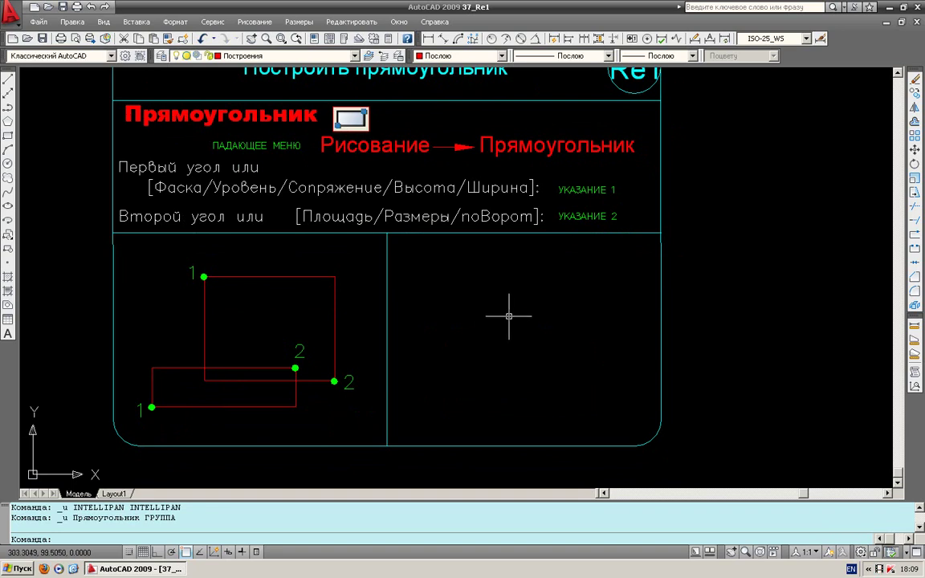
{"action": "left_click", "coordinate": [7, 136]}
{"action": "left_click", "coordinate": [418, 405]}
{"action": "type", "text": "@150,75"}
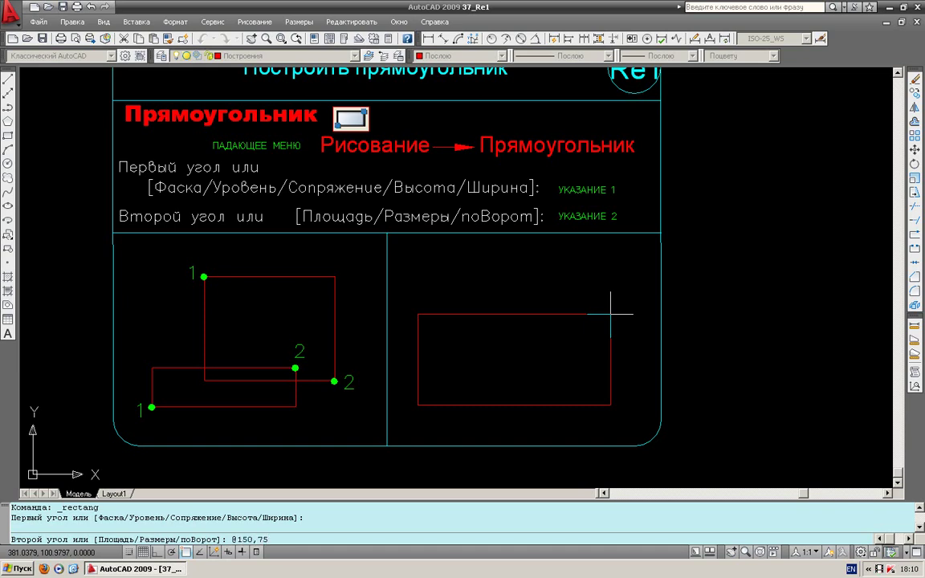
{"action": "key", "text": "Return"}
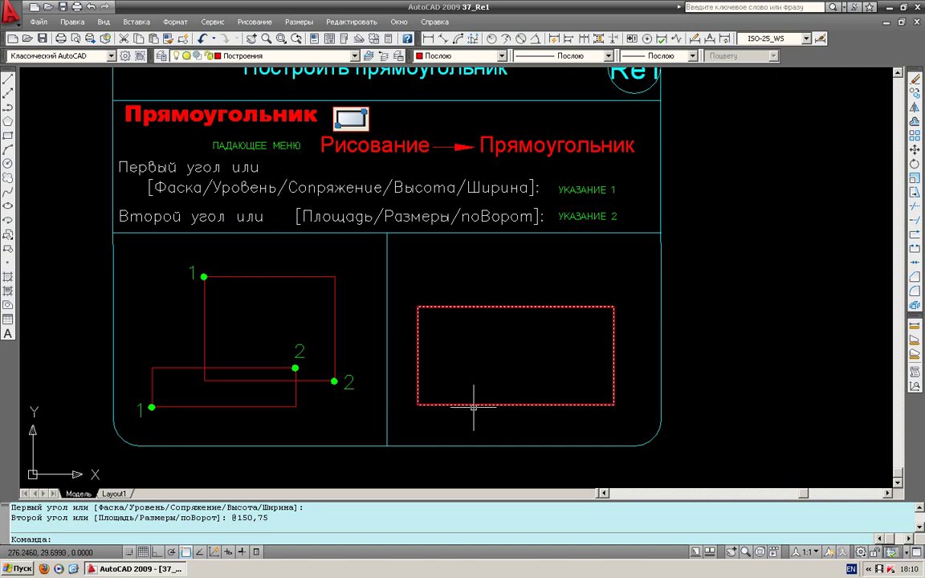
{"action": "middle_click_drag", "start_coordinate": [477, 402], "coordinate": [510, 392]}
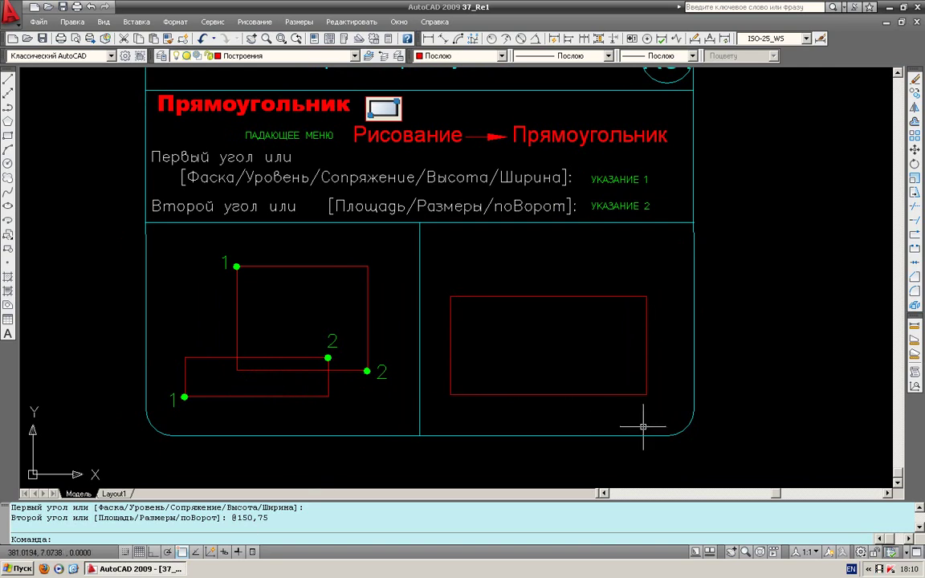
{"action": "middle_click_drag", "start_coordinate": [625, 405], "coordinate": [629, 417]}
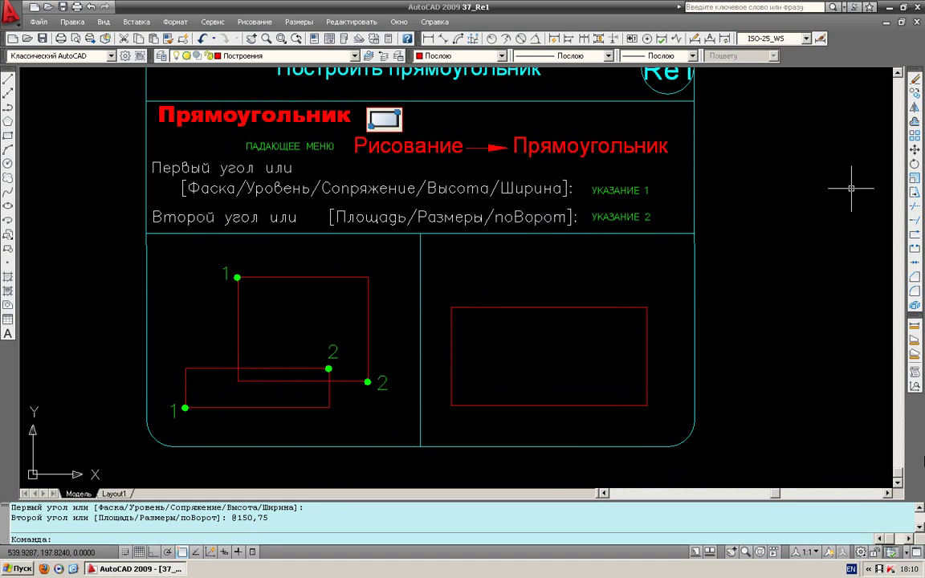
Load the chamfered-rectangle exercise file 38_Re2.
{"action": "left_click", "coordinate": [48, 6]}
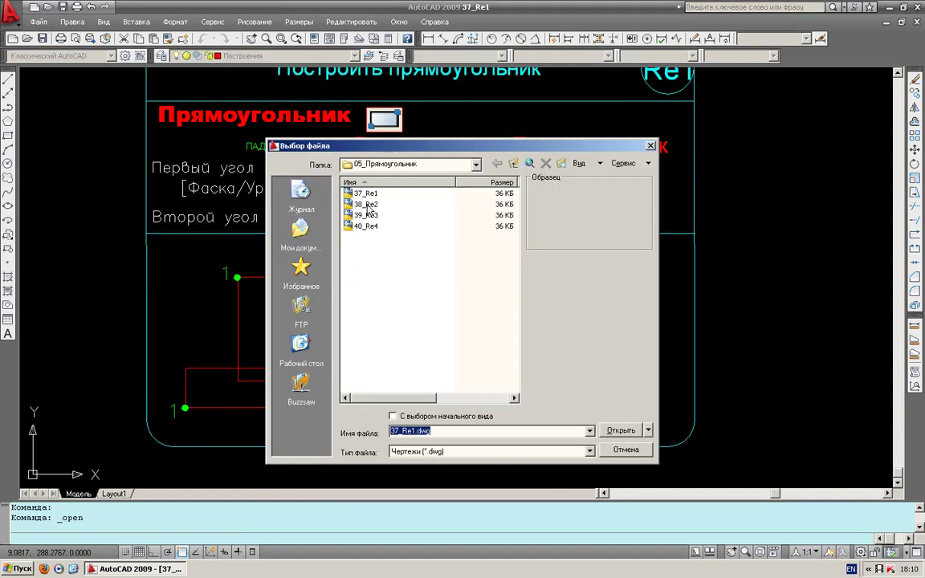
{"action": "left_click", "coordinate": [367, 205]}
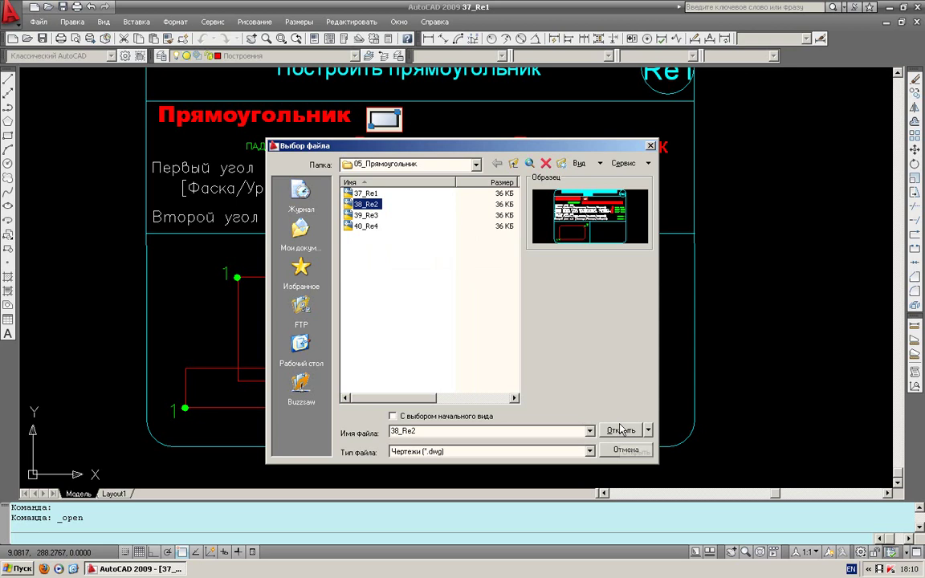
{"action": "key", "text": "Return"}
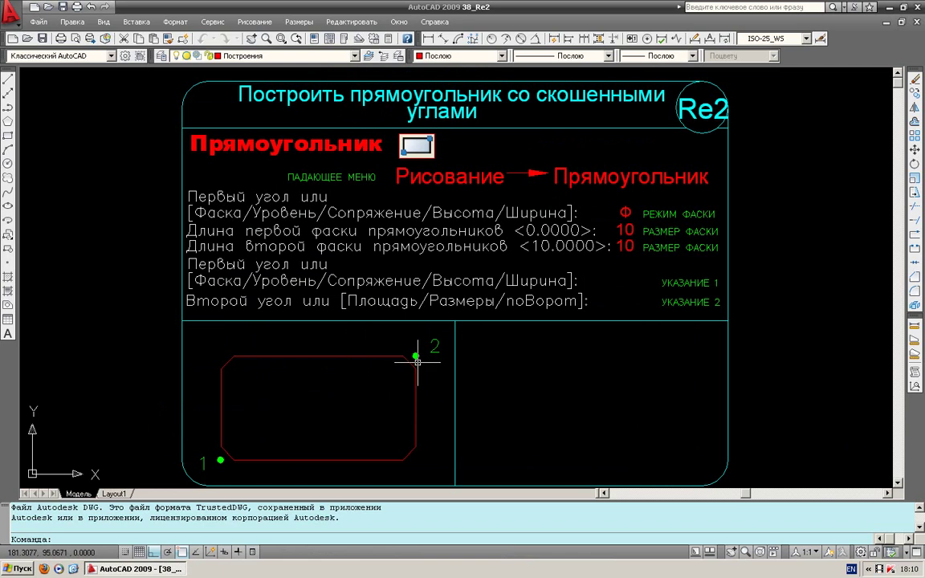
Draw a rectangle with 10 and 10 chamfers between two corners in the Re2 right panel.
{"action": "left_click", "coordinate": [8, 135]}
{"action": "right_click", "coordinate": [571, 383]}
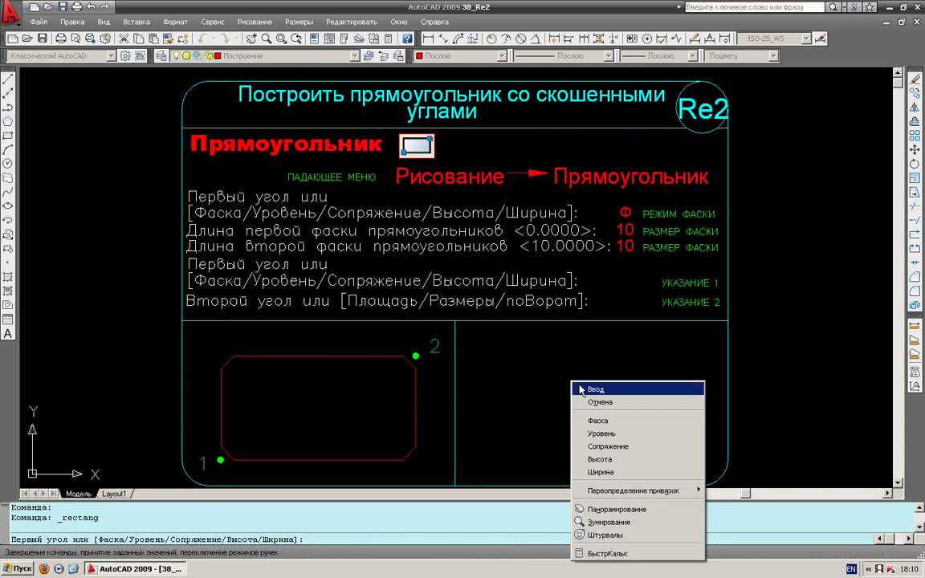
{"action": "left_click", "coordinate": [599, 420]}
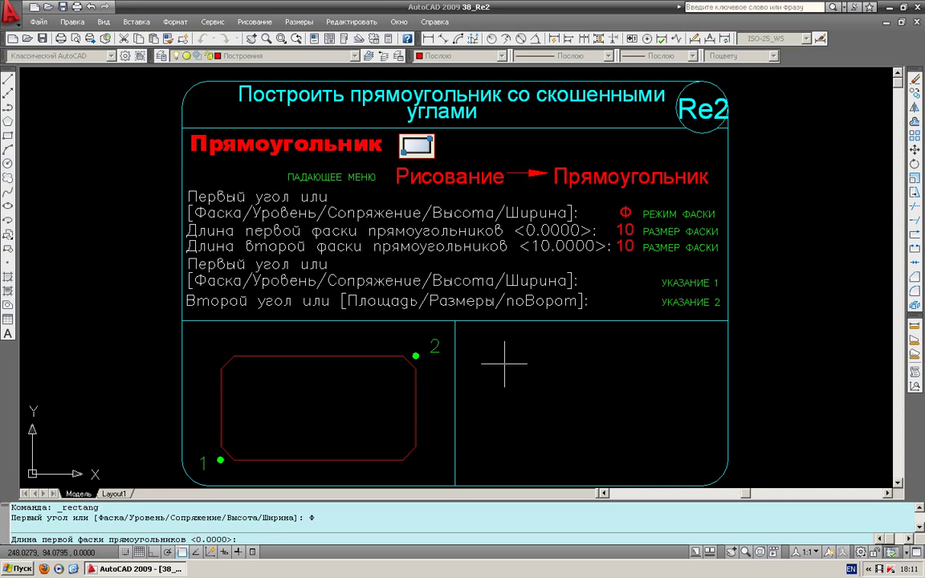
{"action": "type", "text": "10"}
{"action": "key", "text": "Return"}
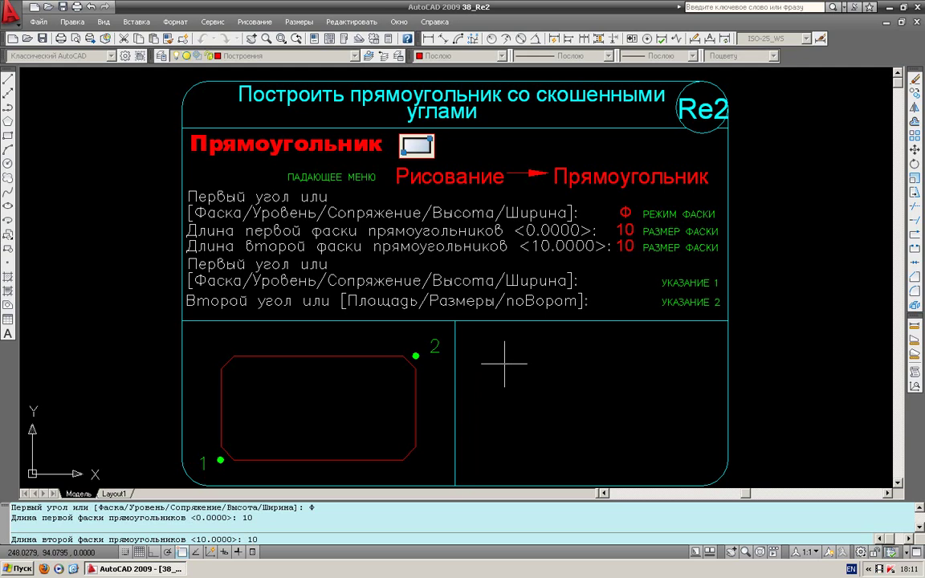
{"action": "key", "text": "Return"}
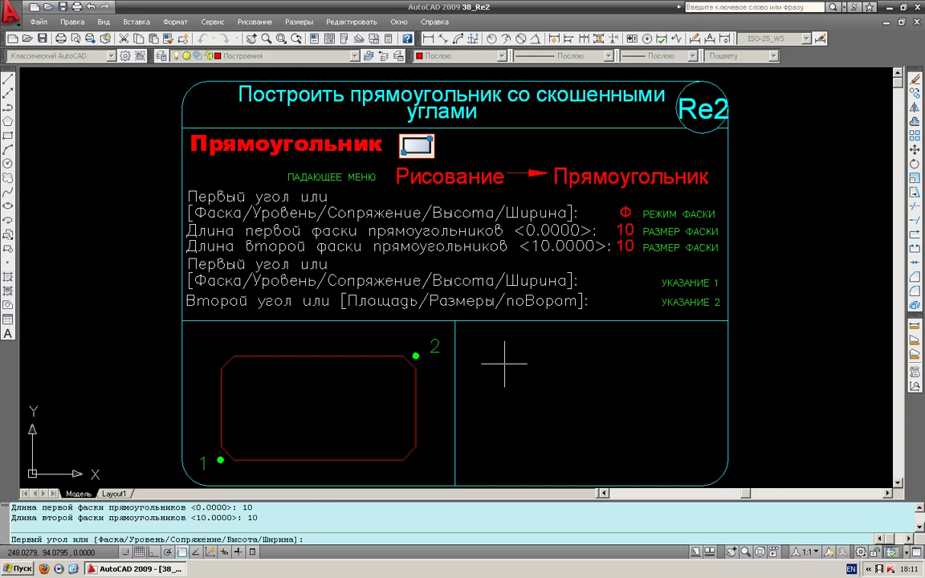
{"action": "left_click", "coordinate": [482, 363]}
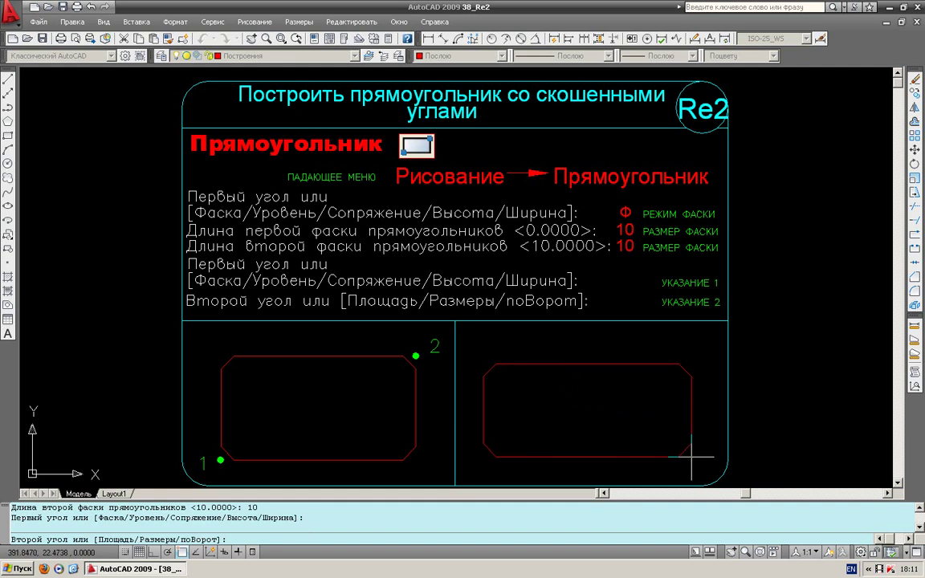
{"action": "key", "text": "Return"}
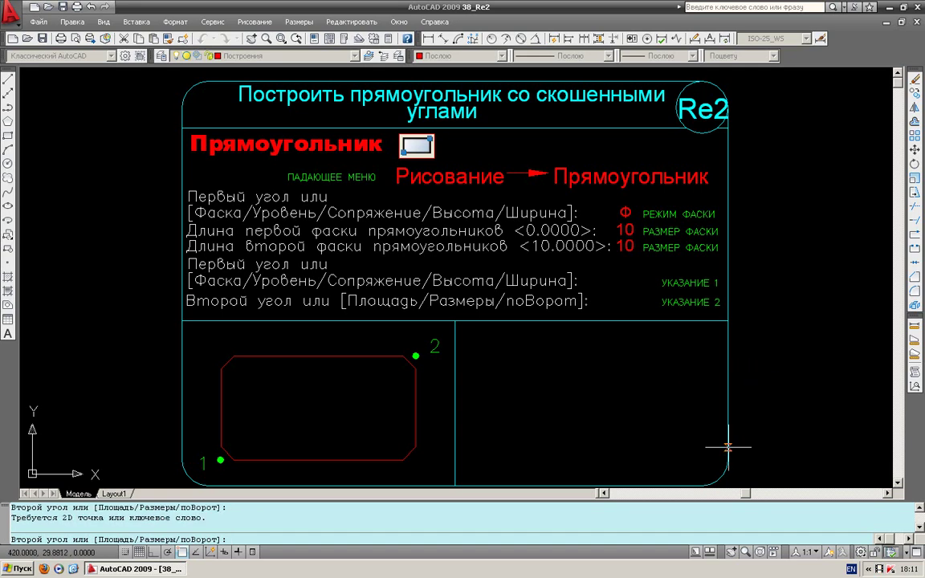
{"action": "left_click", "coordinate": [670, 447]}
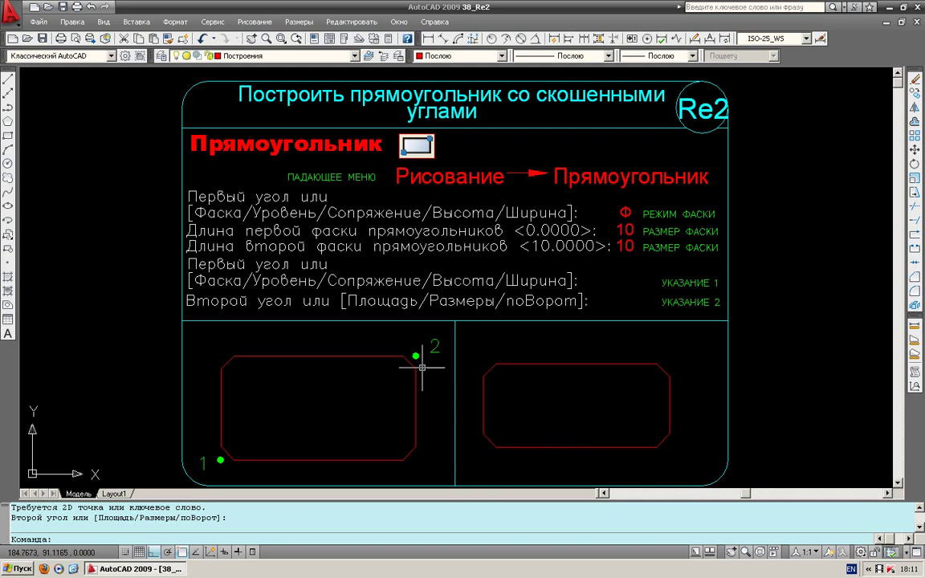
{"action": "middle_click_drag", "start_coordinate": [401, 450], "coordinate": [300, 429]}
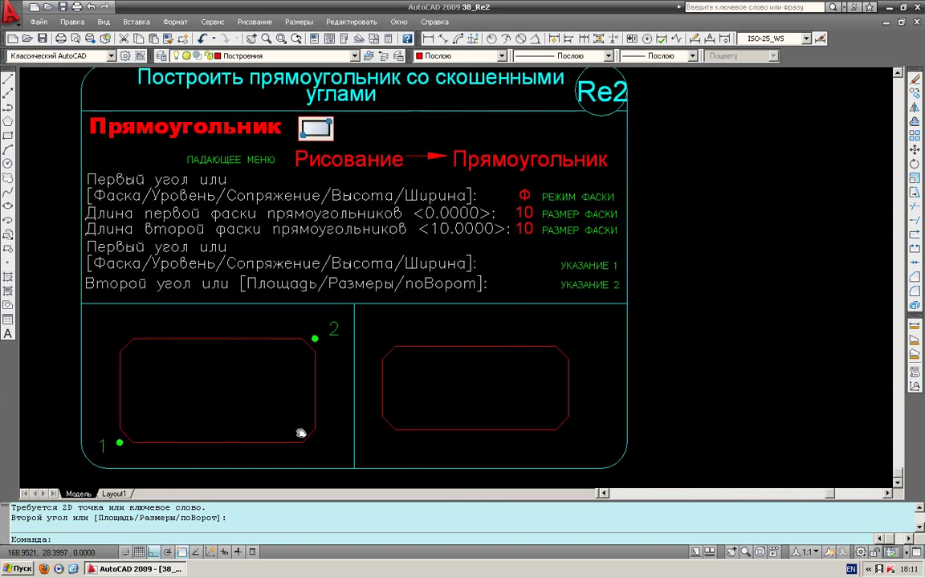
{"action": "scroll", "coordinate": [326, 351], "scroll_direction": "up", "scroll_amount": 5}
{"action": "middle_click_drag", "start_coordinate": [326, 351], "coordinate": [570, 262]}
{"action": "scroll", "coordinate": [570, 262], "scroll_direction": "down", "scroll_amount": 5}
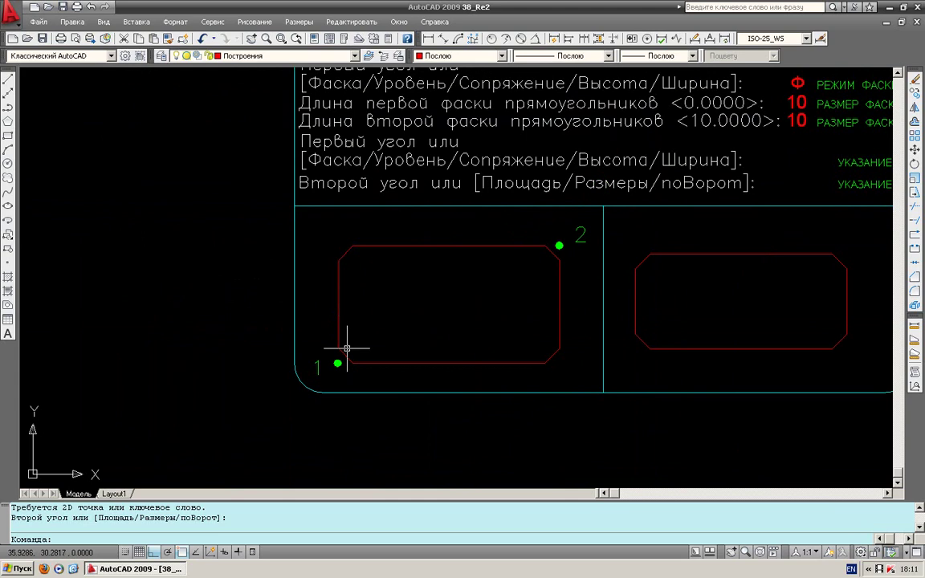
{"action": "left_click", "coordinate": [10, 138]}
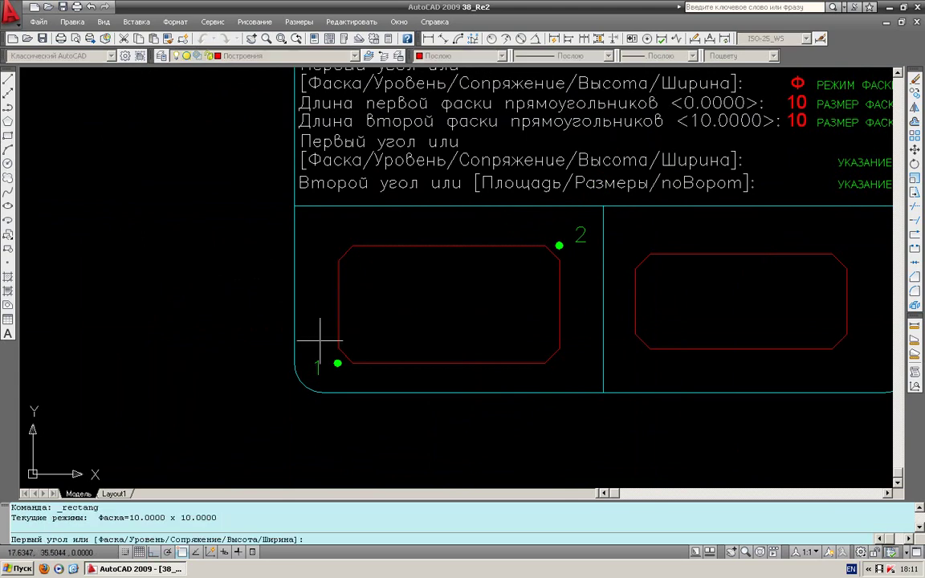
{"action": "left_click", "coordinate": [337, 363]}
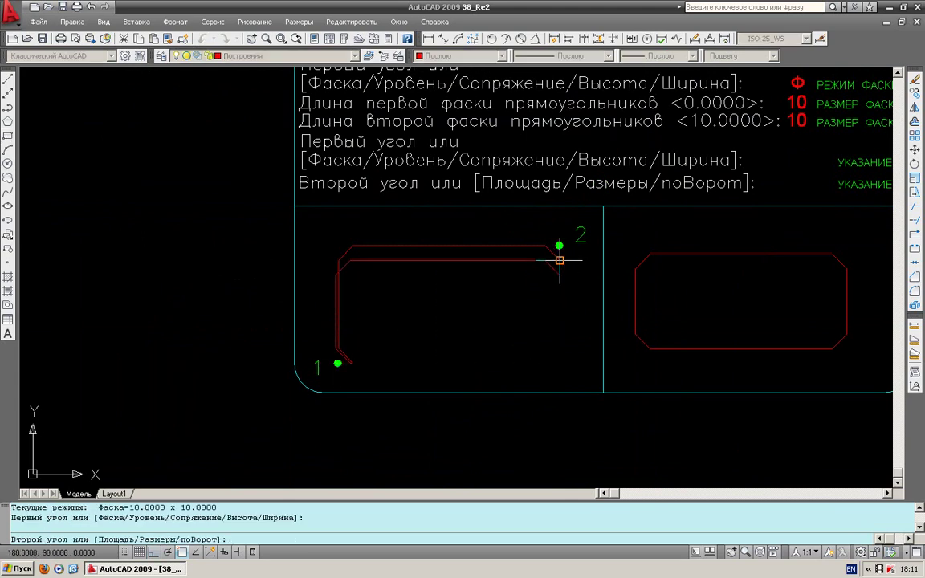
{"action": "left_click", "coordinate": [559, 245]}
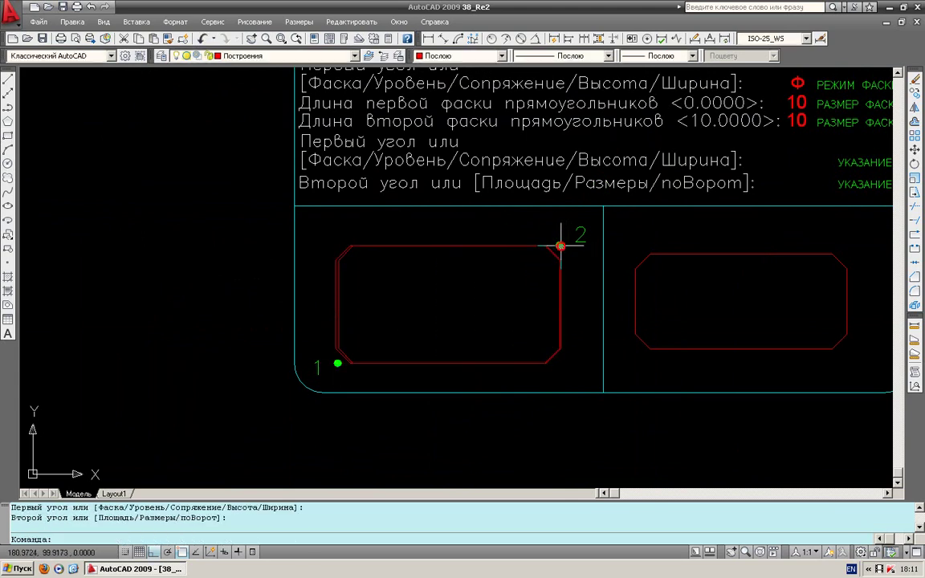
{"action": "scroll", "coordinate": [458, 345], "scroll_direction": "up", "scroll_amount": 2}
{"action": "scroll", "coordinate": [308, 412], "scroll_direction": "up", "scroll_amount": 1}
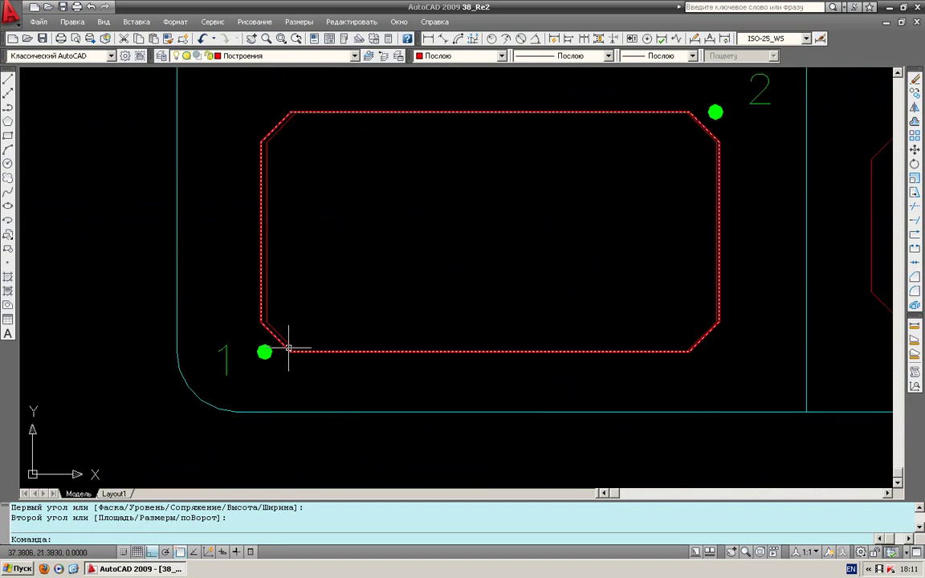
{"action": "left_click", "coordinate": [291, 351]}
{"action": "key", "text": "Delete"}
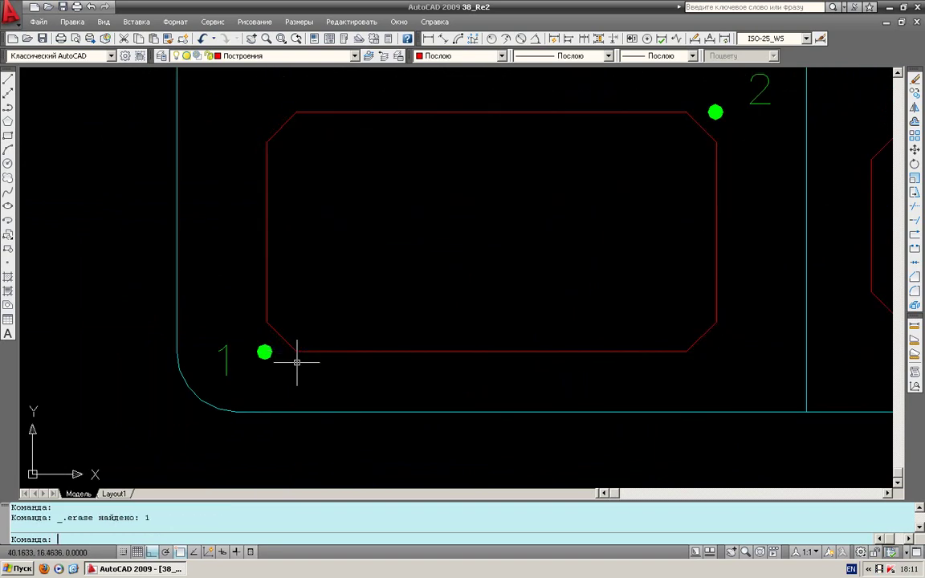
Start a rectangle with chamfer lengths 0 and 10.
{"action": "left_click", "coordinate": [8, 138]}
{"action": "right_click", "coordinate": [200, 301]}
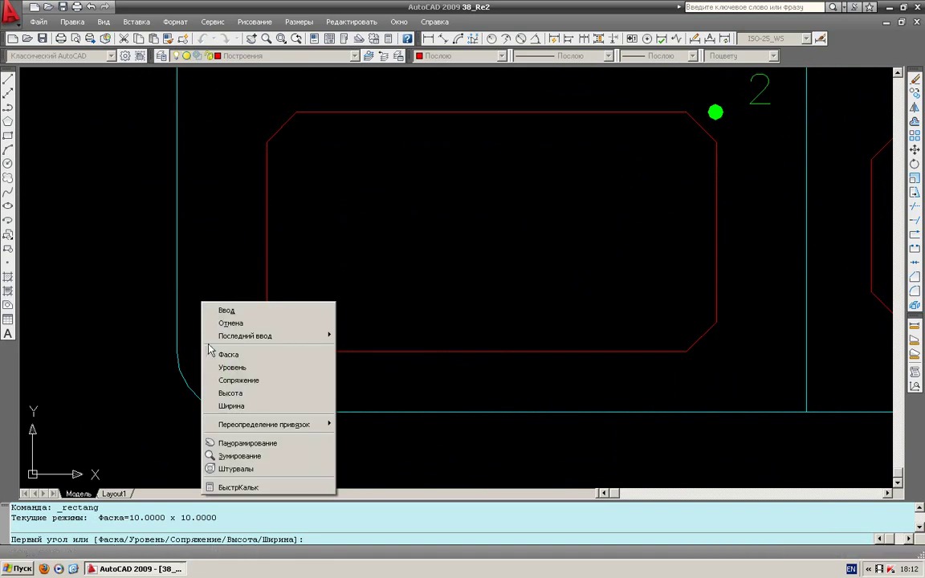
{"action": "left_click", "coordinate": [233, 354]}
{"action": "type", "text": "0"}
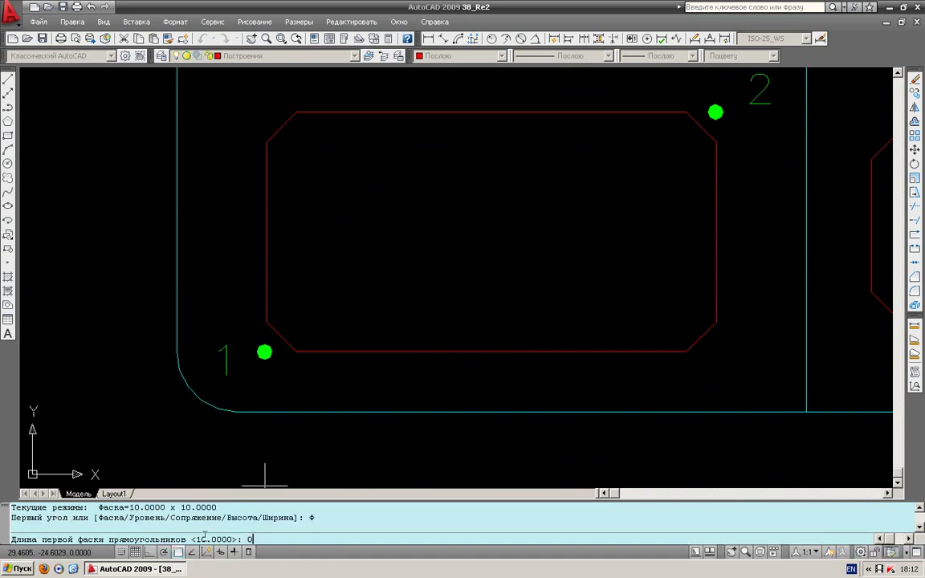
{"action": "key", "text": "Return"}
{"action": "key", "text": "Return"}
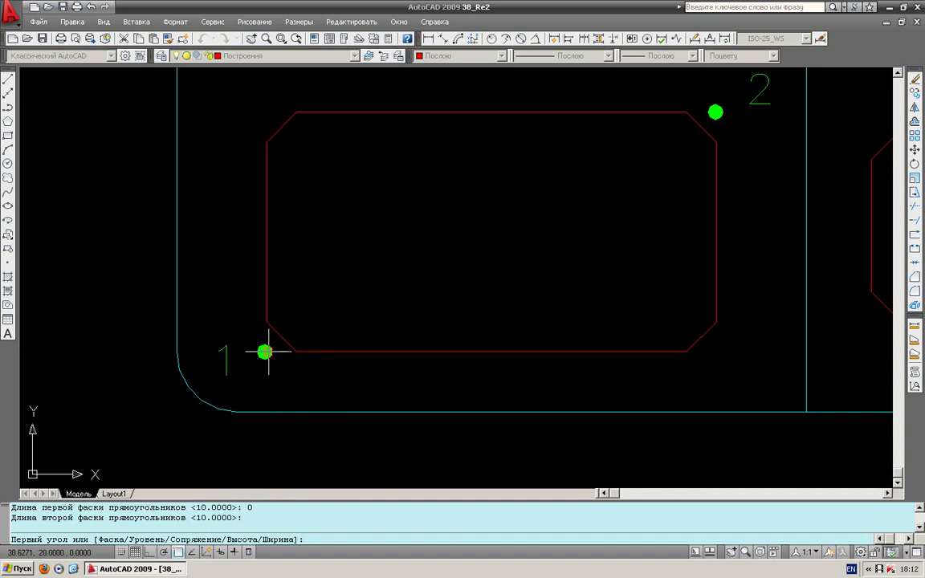
Enable the Nearest object snap and object snap tracking (F11).
{"action": "scroll", "coordinate": [261, 352], "scroll_direction": "up", "scroll_amount": 5}
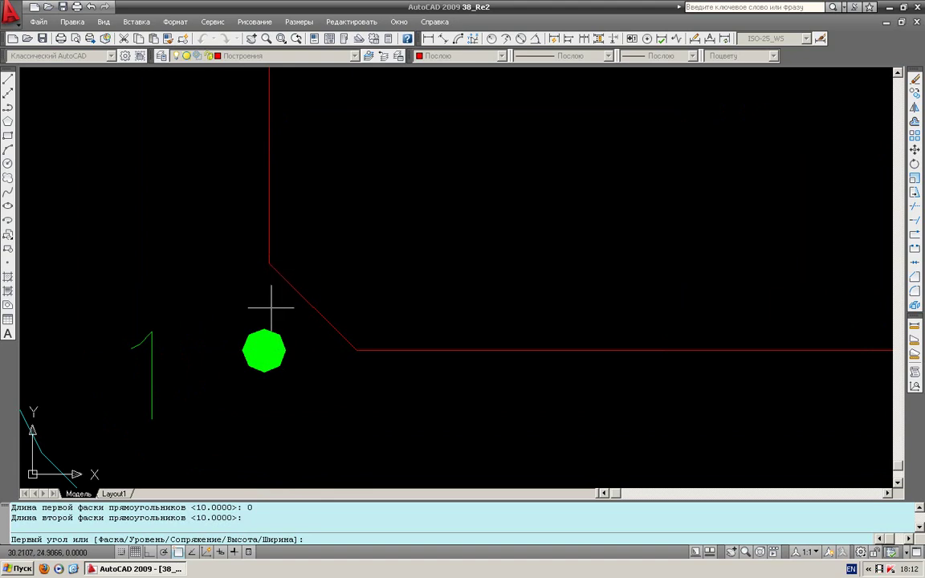
{"action": "right_click", "coordinate": [178, 552]}
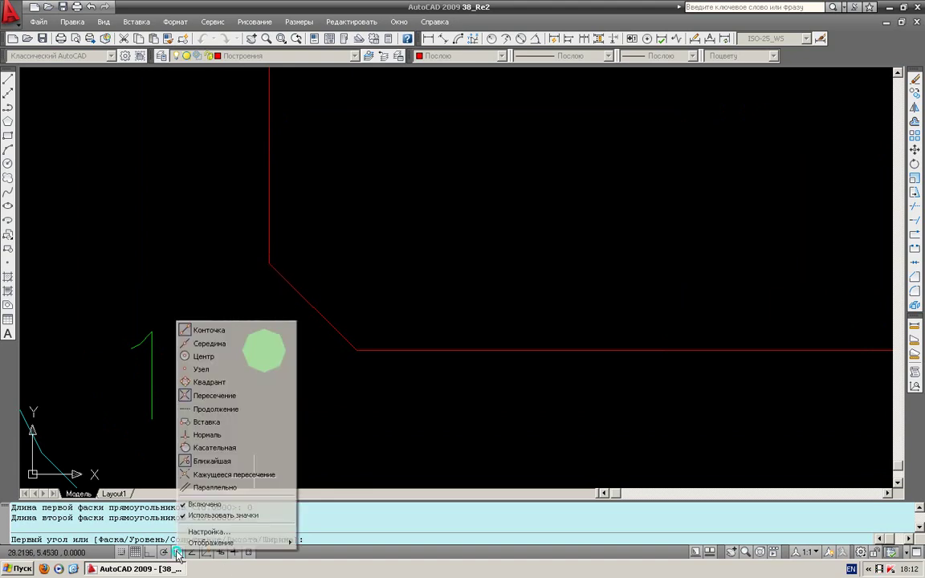
{"action": "left_click", "coordinate": [211, 461]}
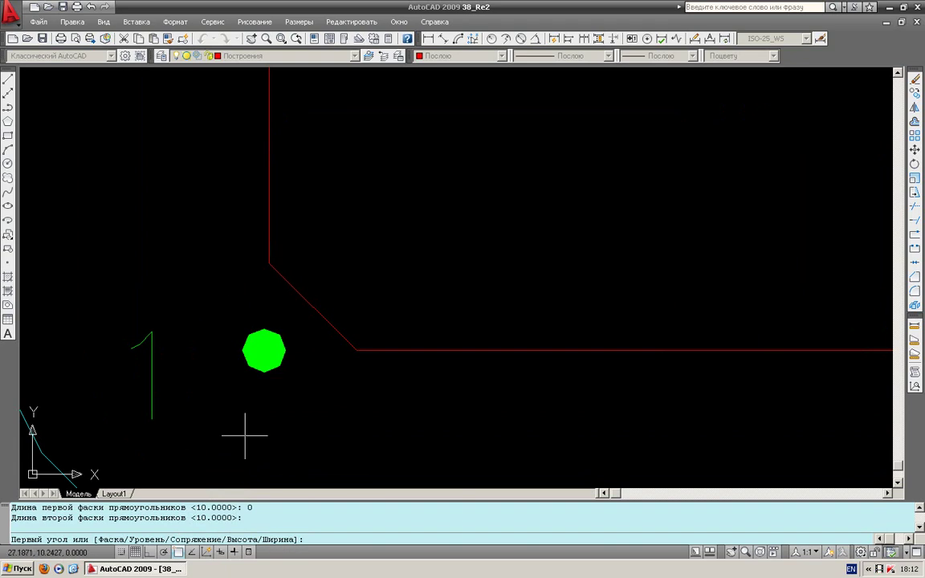
{"action": "key", "text": "F11"}
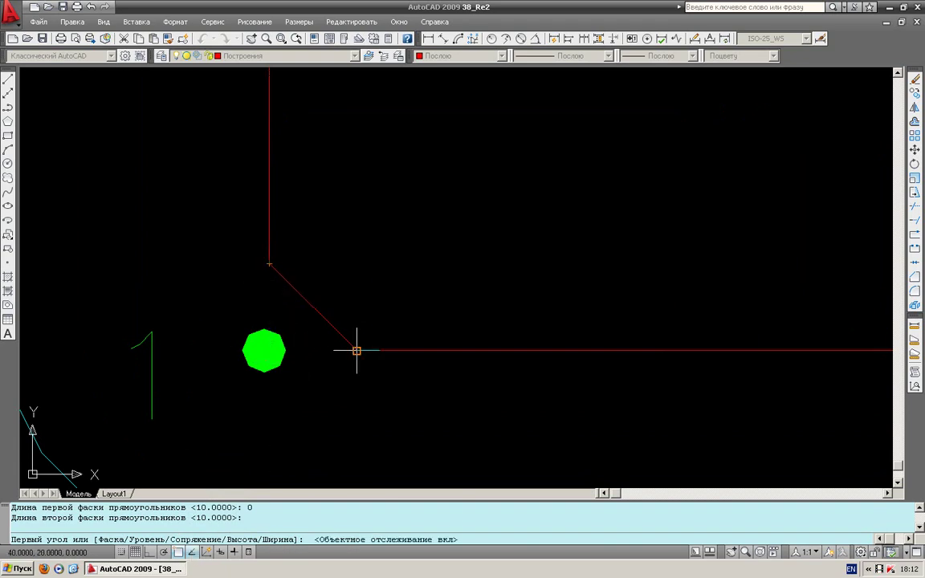
Place the chamfered rectangle's corners at marked points 1 and 2.
{"action": "left_click", "coordinate": [269, 349]}
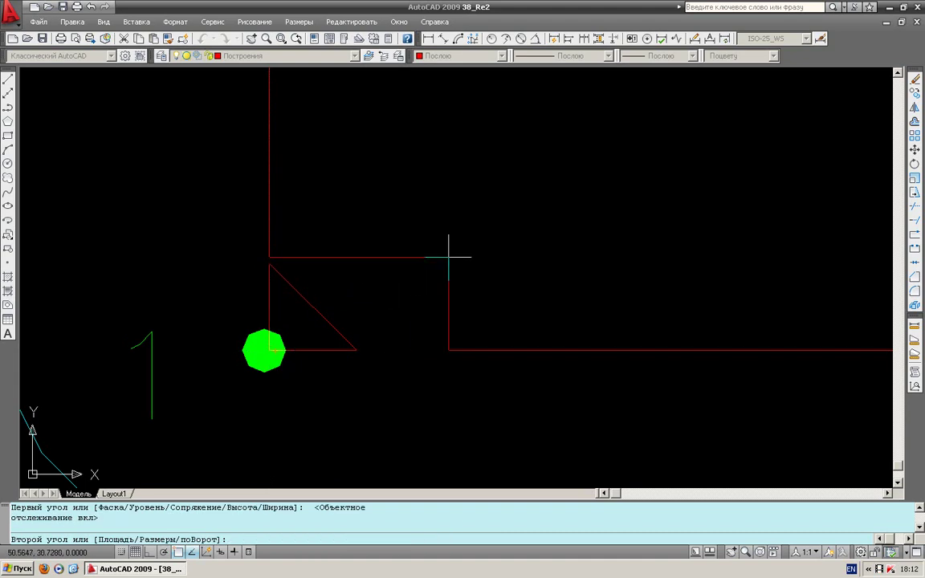
{"action": "mouse_move", "coordinate": [407, 272]}
{"action": "middle_mouse_down"}
{"action": "mouse_move", "coordinate": [489, 231]}
{"action": "mouse_move", "coordinate": [276, 314]}
{"action": "middle_mouse_up"}
{"action": "scroll", "coordinate": [276, 314], "scroll_direction": "down", "scroll_amount": 5}
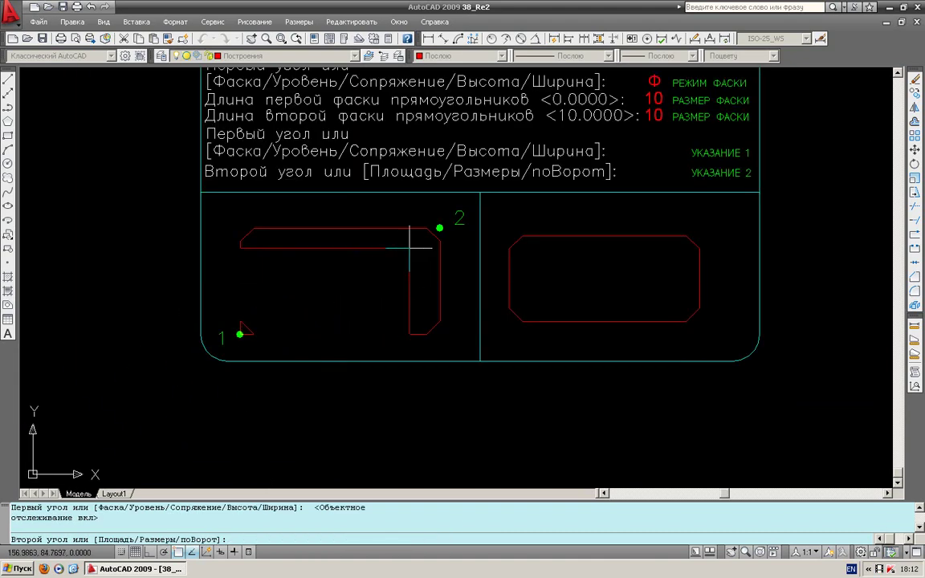
{"action": "scroll", "coordinate": [419, 243], "scroll_direction": "up", "scroll_amount": 7}
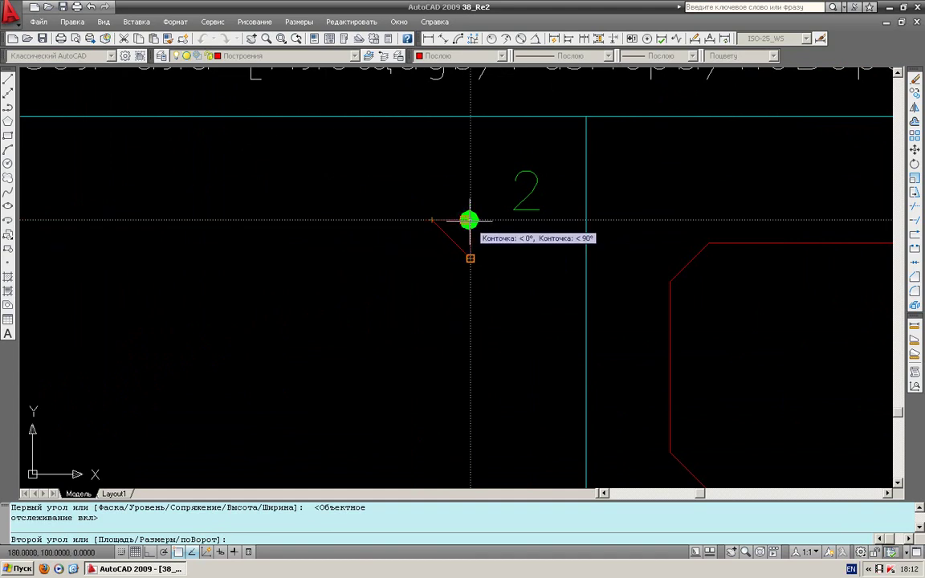
{"action": "left_click", "coordinate": [468, 218]}
Pan and zoom around corner 2 and the slide to check the finished rectangle.
{"action": "scroll", "coordinate": [477, 256], "scroll_direction": "down", "scroll_amount": 4}
{"action": "middle_click_drag", "start_coordinate": [485, 310], "coordinate": [466, 298]}
{"action": "scroll", "coordinate": [467, 299], "scroll_direction": "up", "scroll_amount": 3}
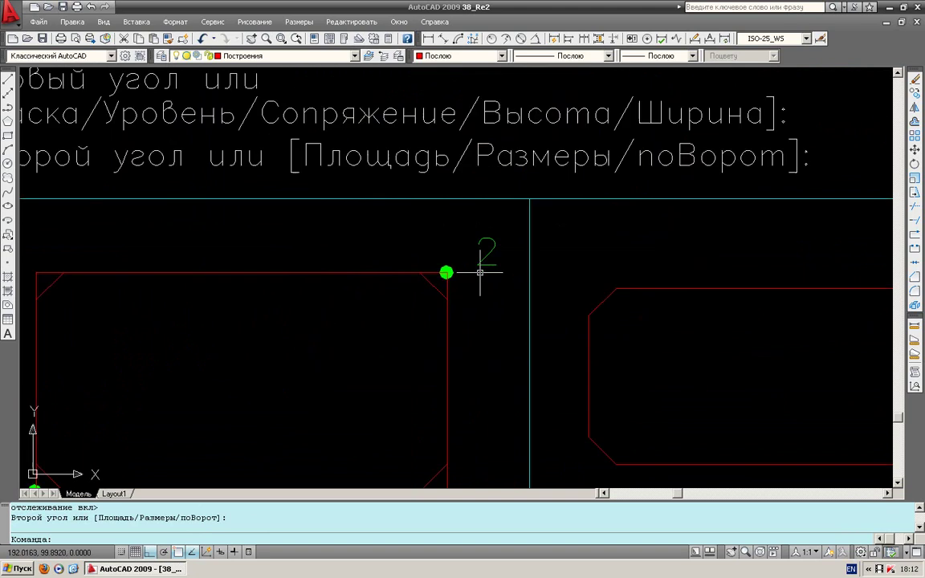
{"action": "scroll", "coordinate": [477, 278], "scroll_direction": "up", "scroll_amount": 2}
{"action": "scroll", "coordinate": [407, 278], "scroll_direction": "up", "scroll_amount": 1}
{"action": "scroll", "coordinate": [427, 274], "scroll_direction": "up", "scroll_amount": 1}
{"action": "middle_click_drag", "start_coordinate": [375, 259], "coordinate": [385, 305]}
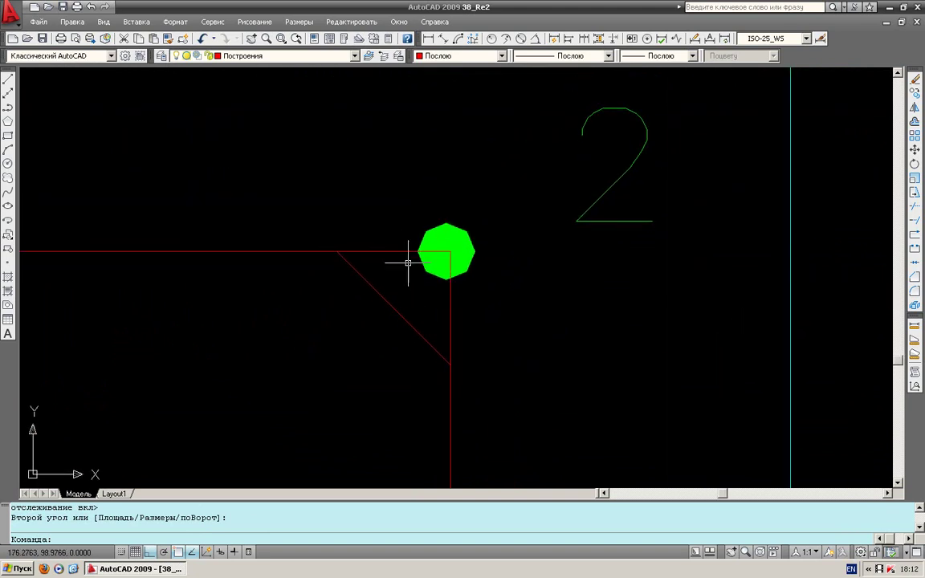
{"action": "middle_click_drag", "start_coordinate": [402, 264], "coordinate": [454, 288]}
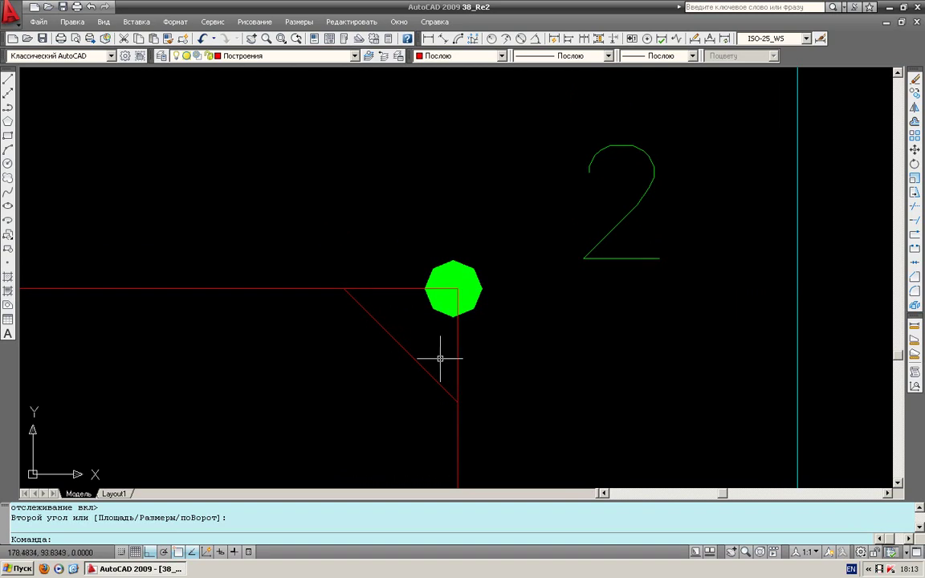
{"action": "scroll", "coordinate": [439, 357], "scroll_direction": "down", "scroll_amount": 3}
{"action": "scroll", "coordinate": [427, 293], "scroll_direction": "down", "scroll_amount": 2}
{"action": "middle_click_drag", "start_coordinate": [427, 293], "coordinate": [423, 275]}
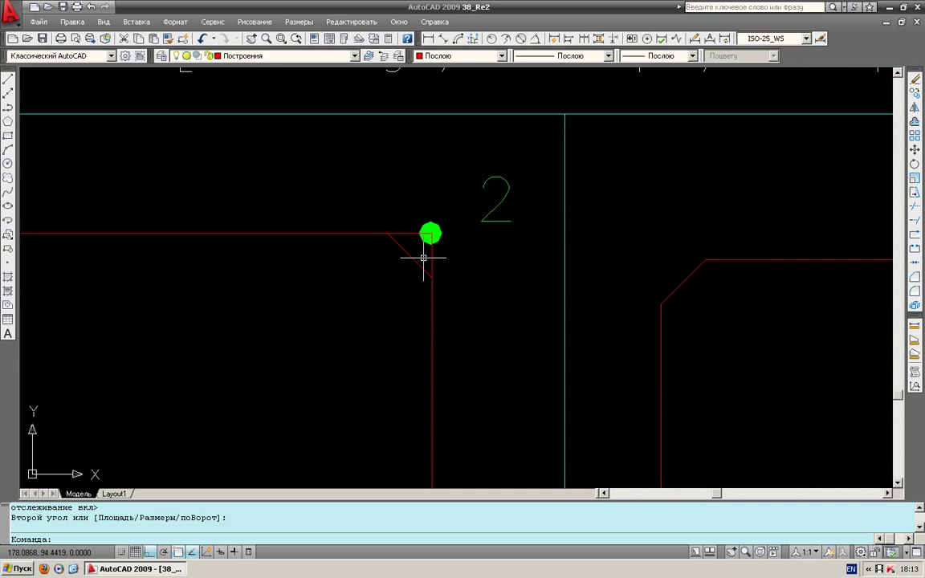
{"action": "scroll", "coordinate": [423, 261], "scroll_direction": "up", "scroll_amount": 1}
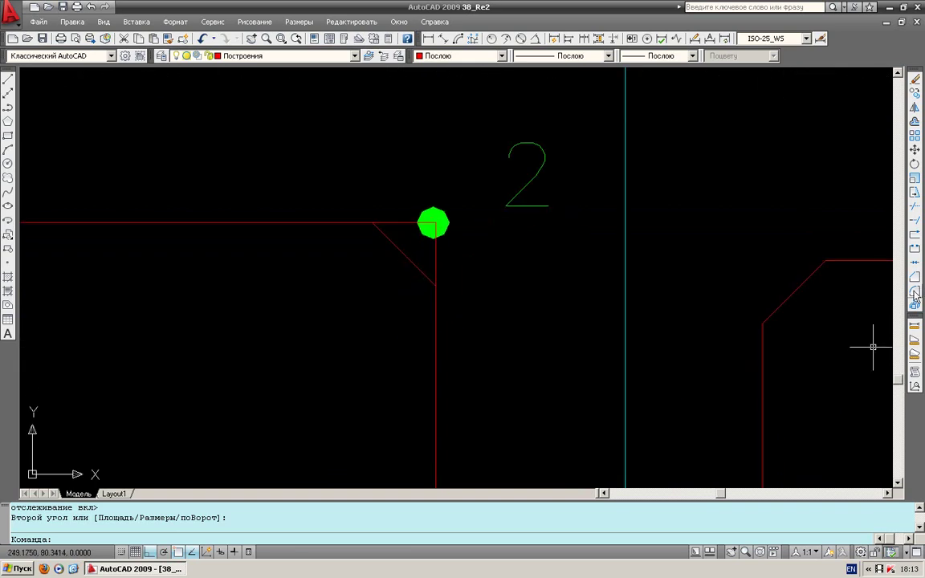
{"action": "middle_click_drag", "start_coordinate": [698, 386], "coordinate": [595, 353]}
{"action": "scroll", "coordinate": [594, 353], "scroll_direction": "down", "scroll_amount": 5}
{"action": "scroll", "coordinate": [610, 365], "scroll_direction": "down", "scroll_amount": 1}
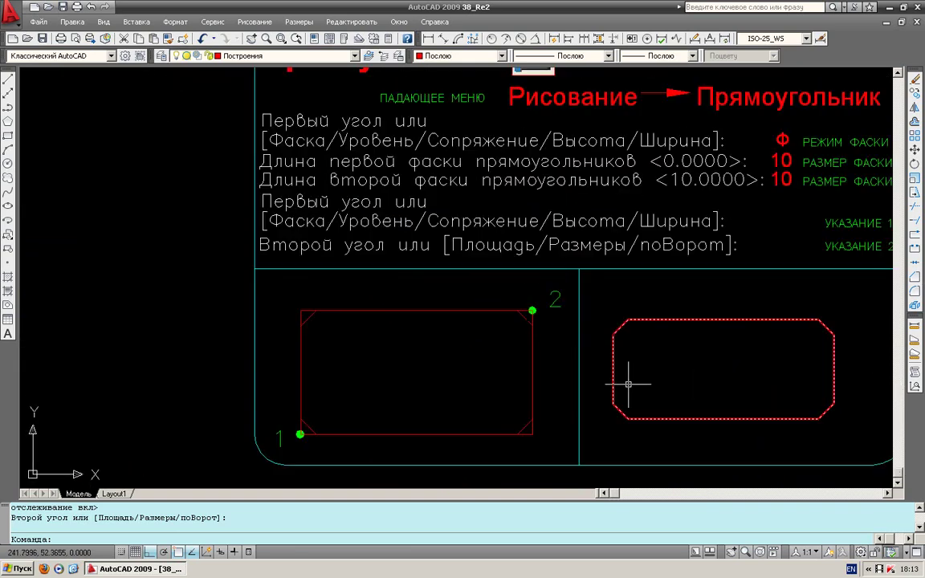
{"action": "scroll", "coordinate": [628, 384], "scroll_direction": "down", "scroll_amount": 1}
{"action": "scroll", "coordinate": [584, 368], "scroll_direction": "down", "scroll_amount": 1}
{"action": "scroll", "coordinate": [570, 353], "scroll_direction": "down", "scroll_amount": 2}
{"action": "scroll", "coordinate": [568, 369], "scroll_direction": "up", "scroll_amount": 2}
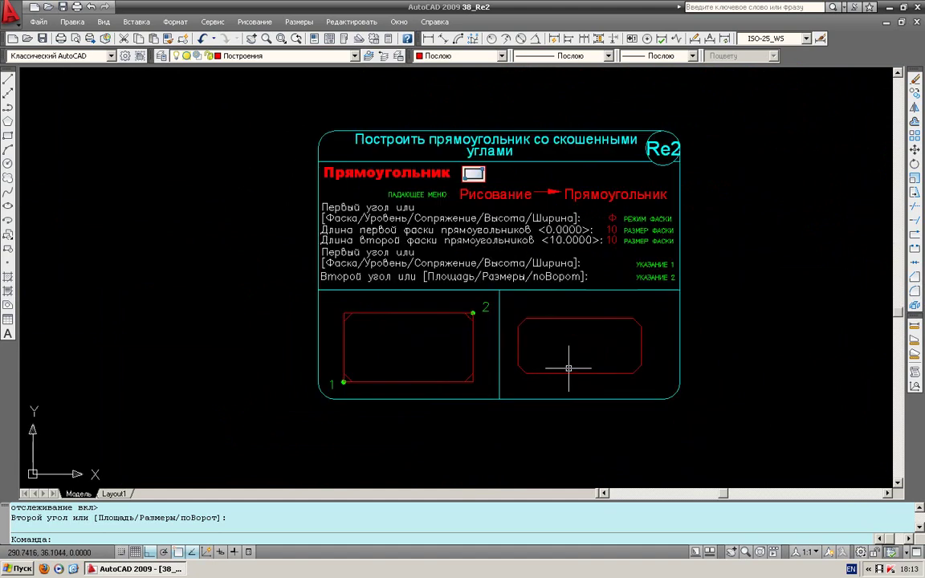
{"action": "scroll", "coordinate": [568, 368], "scroll_direction": "up", "scroll_amount": 2}
{"action": "middle_click_drag", "start_coordinate": [563, 372], "coordinate": [526, 374]}
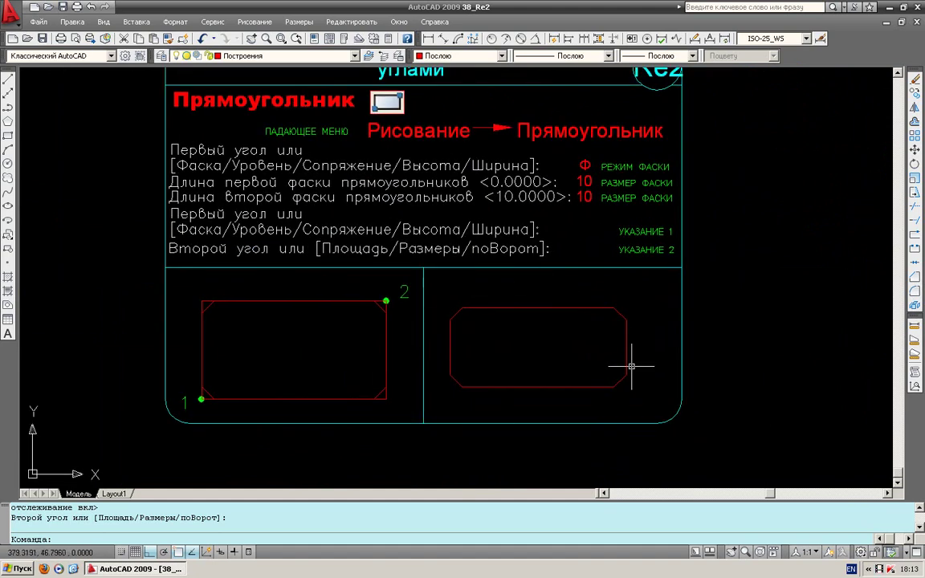
{"action": "middle_click_drag", "start_coordinate": [624, 386], "coordinate": [592, 383]}
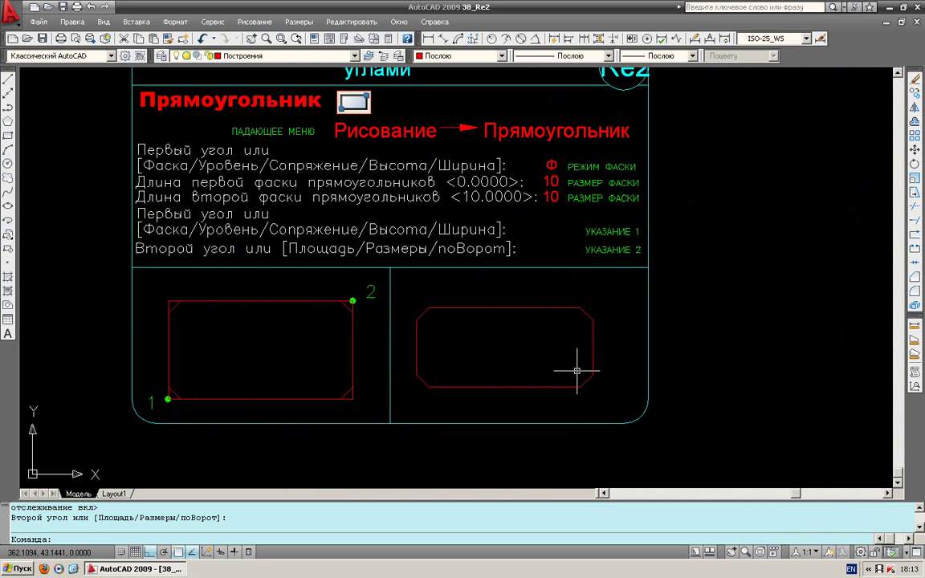
{"action": "middle_click_drag", "start_coordinate": [571, 365], "coordinate": [541, 368]}
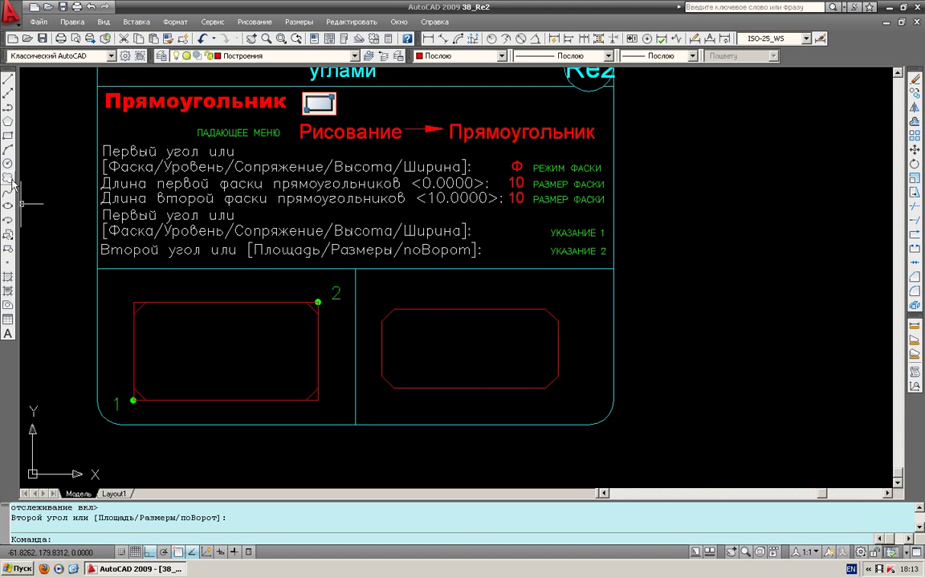
Draw a plain practice rectangle right of the sheet, then cancel a started chamfer.
{"action": "left_click", "coordinate": [7, 135]}
{"action": "left_click", "coordinate": [685, 420]}
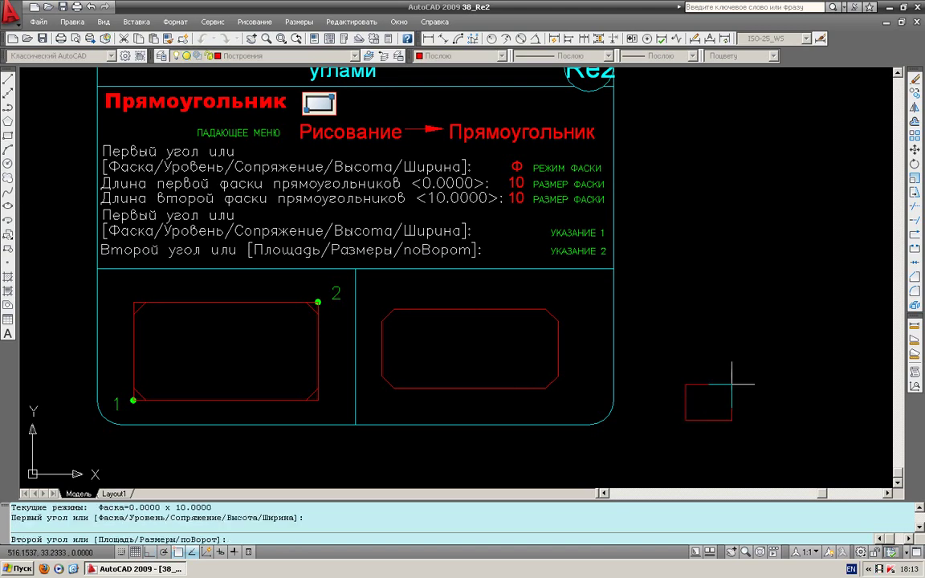
{"action": "left_click", "coordinate": [817, 330]}
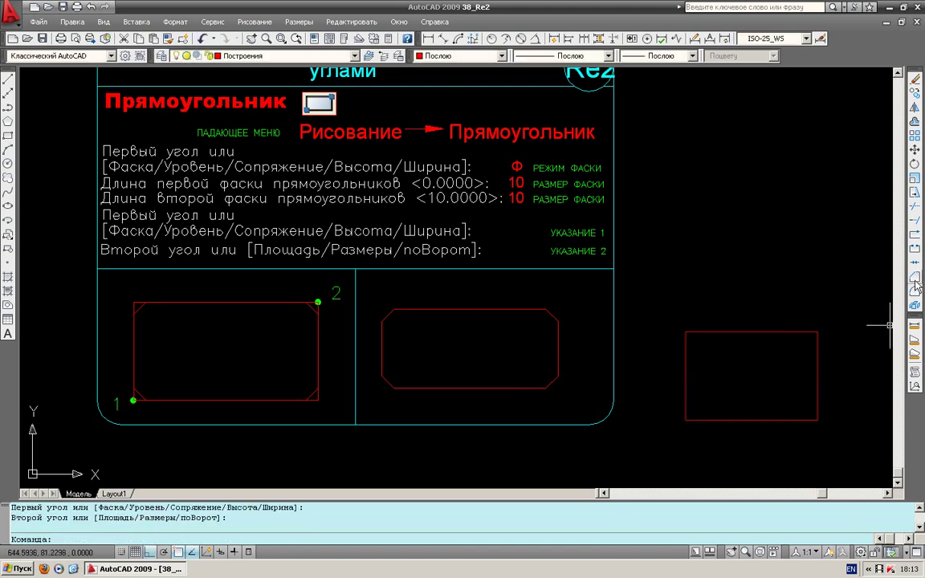
{"action": "left_click", "coordinate": [914, 277]}
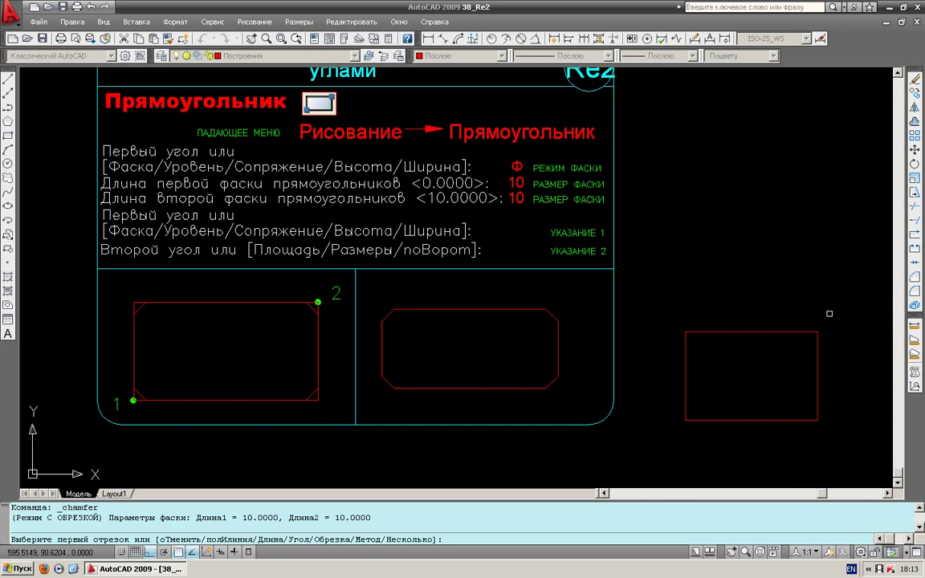
{"action": "key", "text": "Escape"}
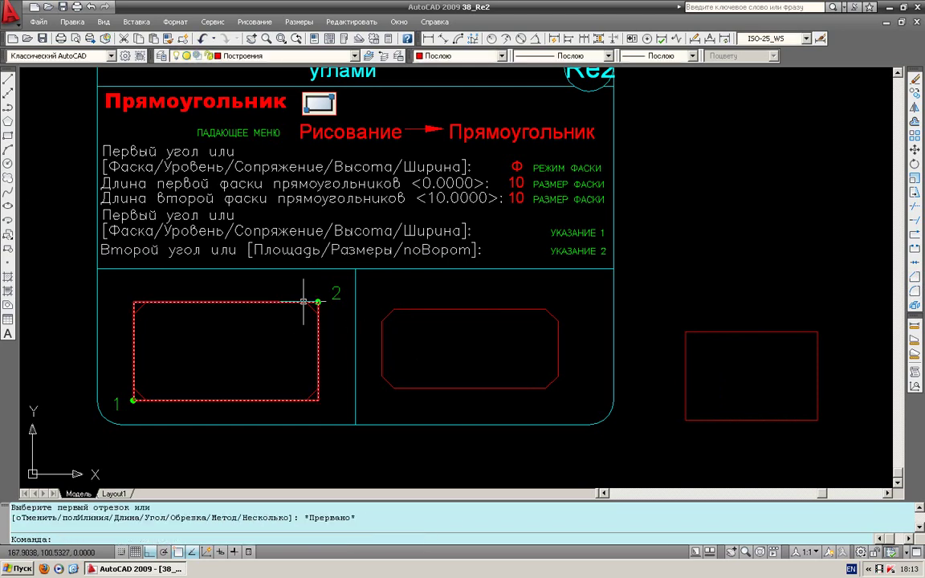
Move the chamfered rectangle from corner 2 to the drawing's top right, with Ortho off.
{"action": "left_click", "coordinate": [306, 302]}
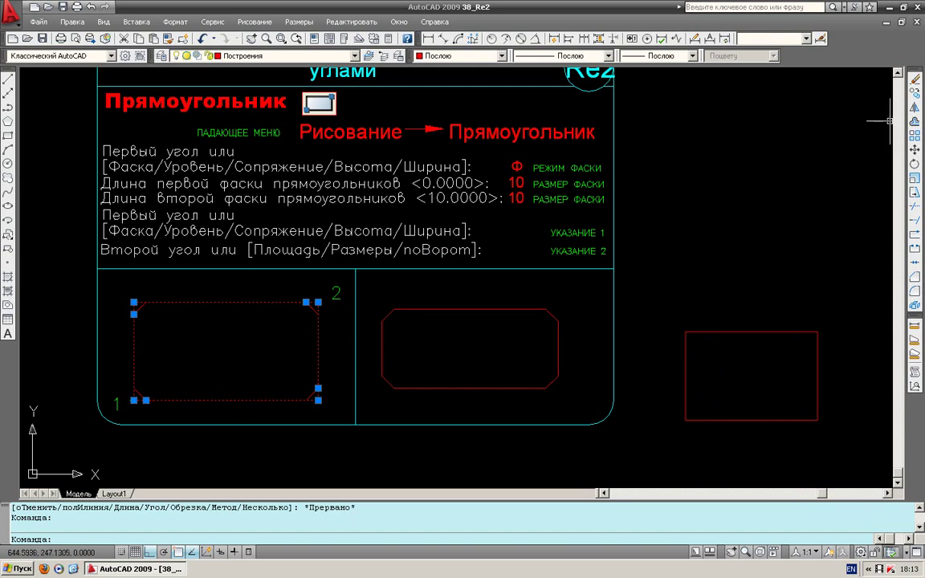
{"action": "left_click", "coordinate": [914, 151]}
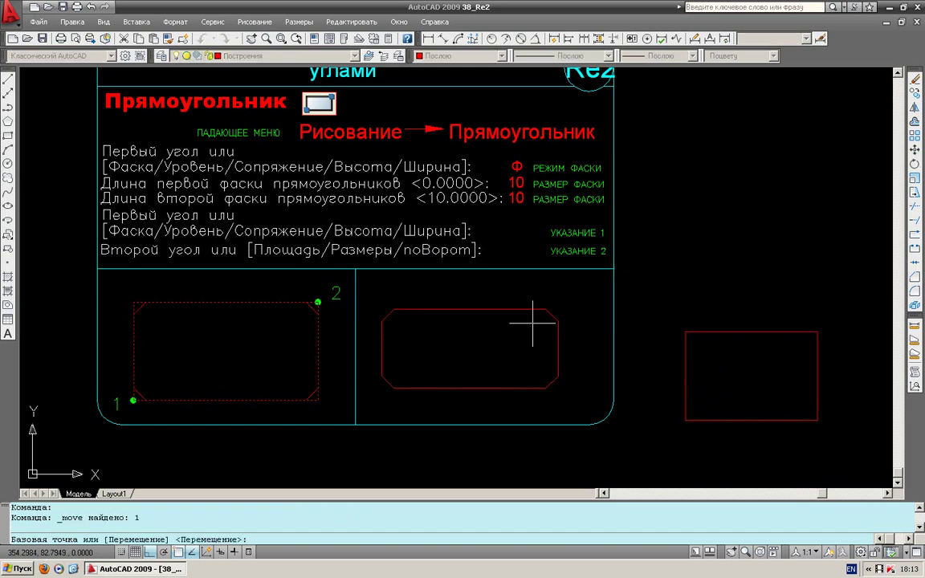
{"action": "left_click", "coordinate": [317, 302]}
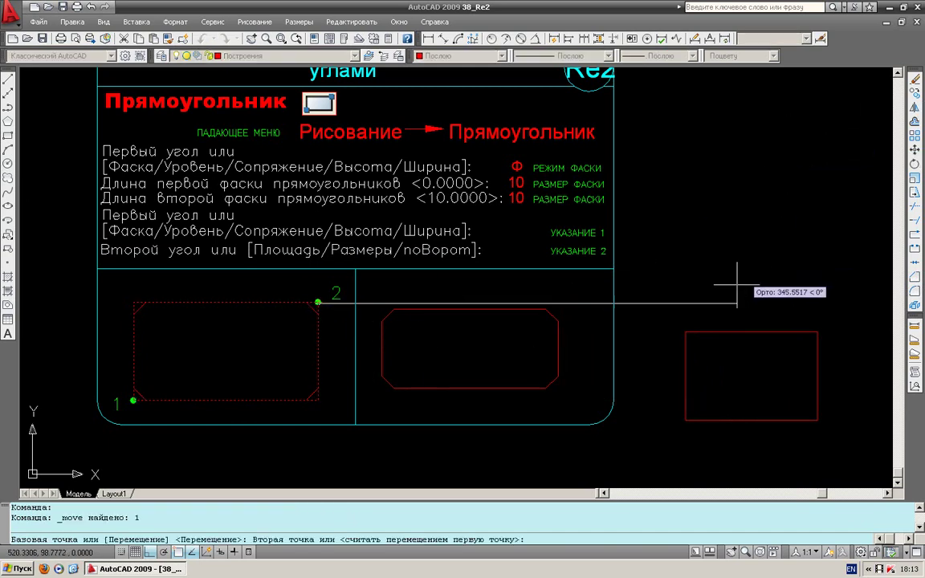
{"action": "left_click", "coordinate": [150, 551]}
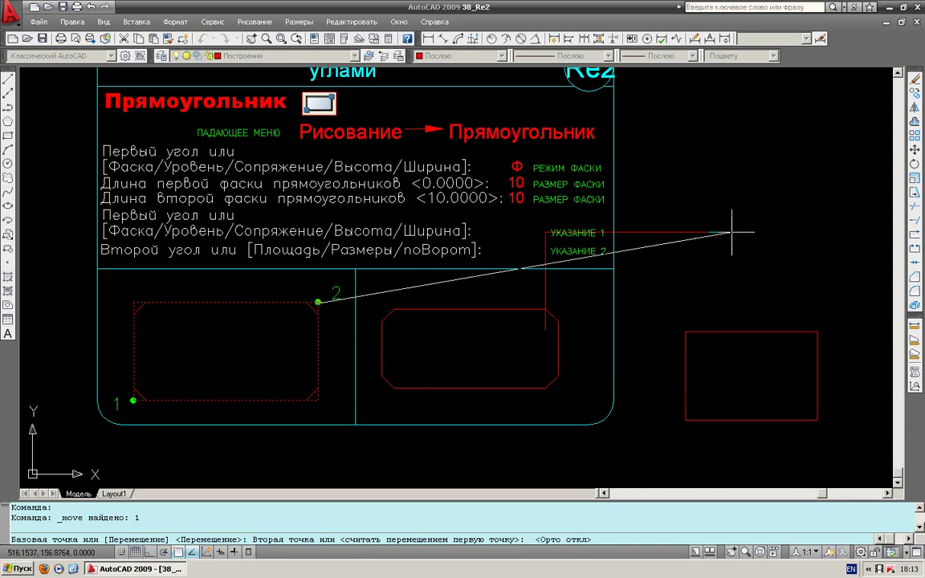
{"action": "left_click", "coordinate": [852, 153]}
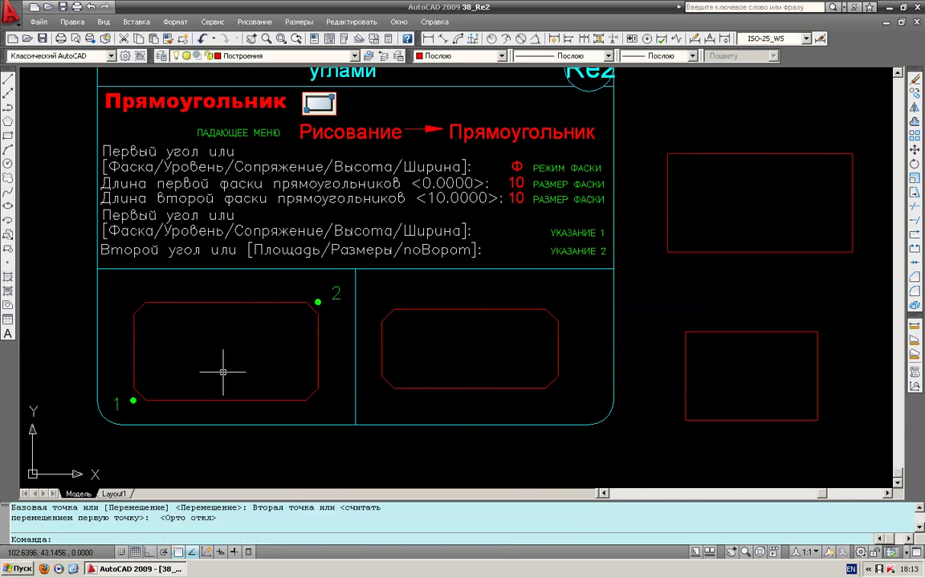
Window-select both practice rectangles right of the sheet and delete them.
{"action": "middle_click_drag", "start_coordinate": [769, 253], "coordinate": [642, 281]}
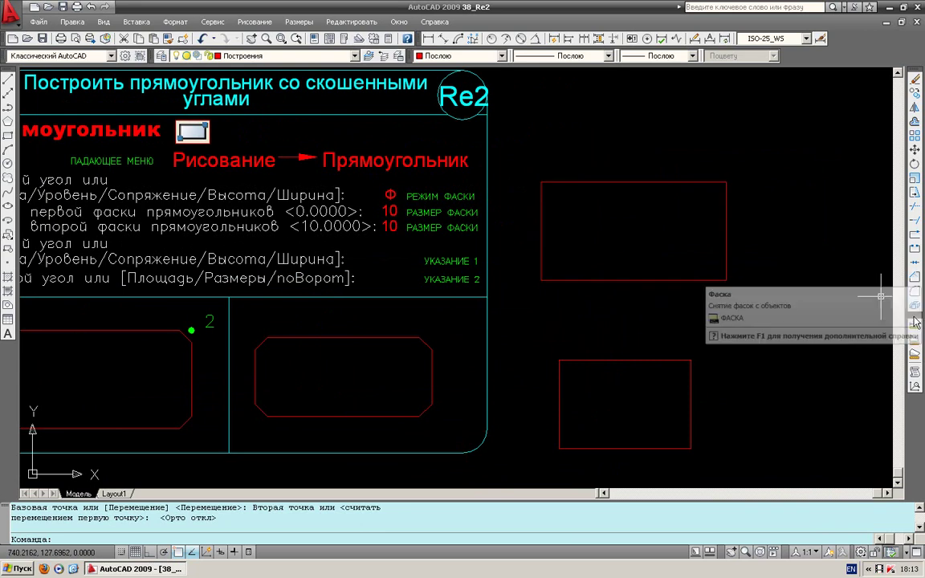
{"action": "middle_click_drag", "start_coordinate": [705, 407], "coordinate": [706, 387]}
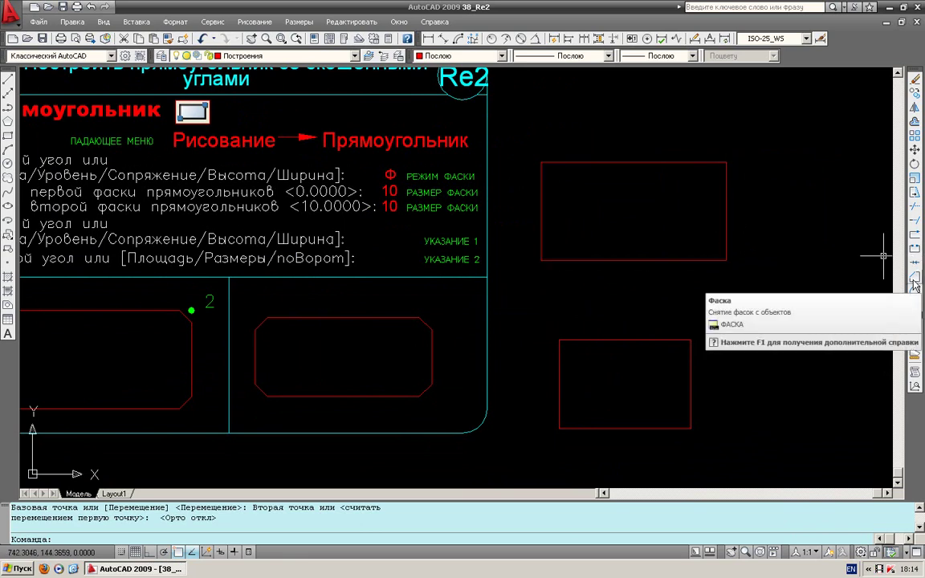
{"action": "left_click", "coordinate": [727, 451]}
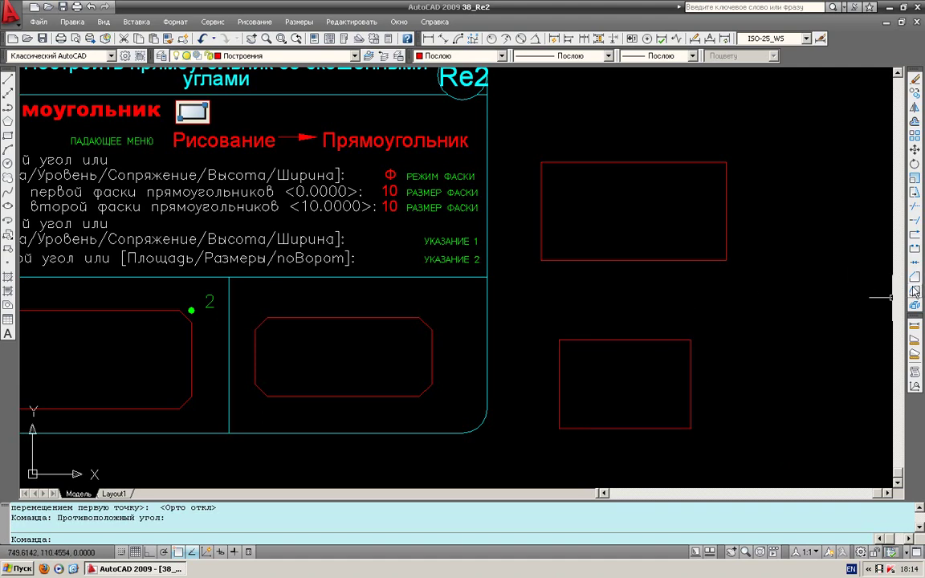
{"action": "middle_click_drag", "start_coordinate": [754, 320], "coordinate": [784, 326]}
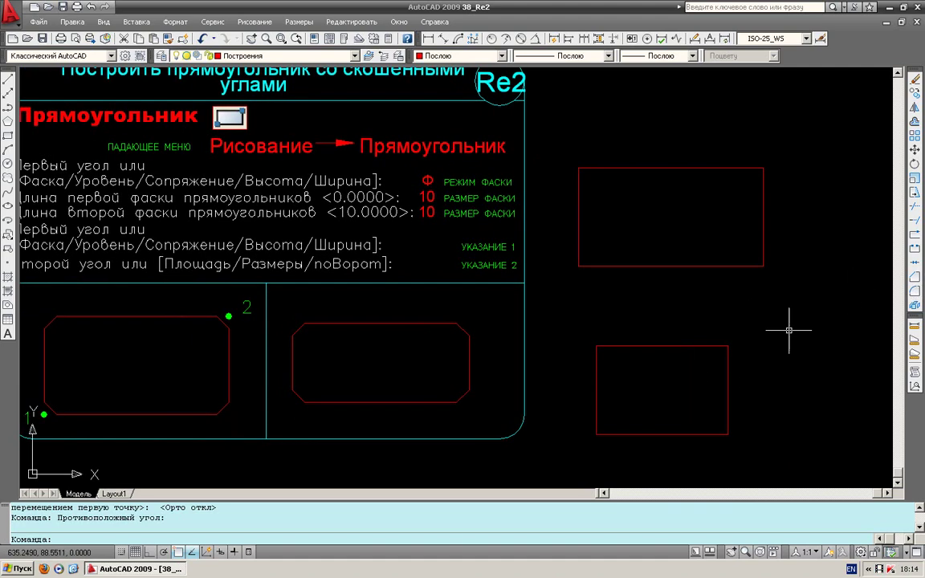
{"action": "left_click", "coordinate": [514, 128]}
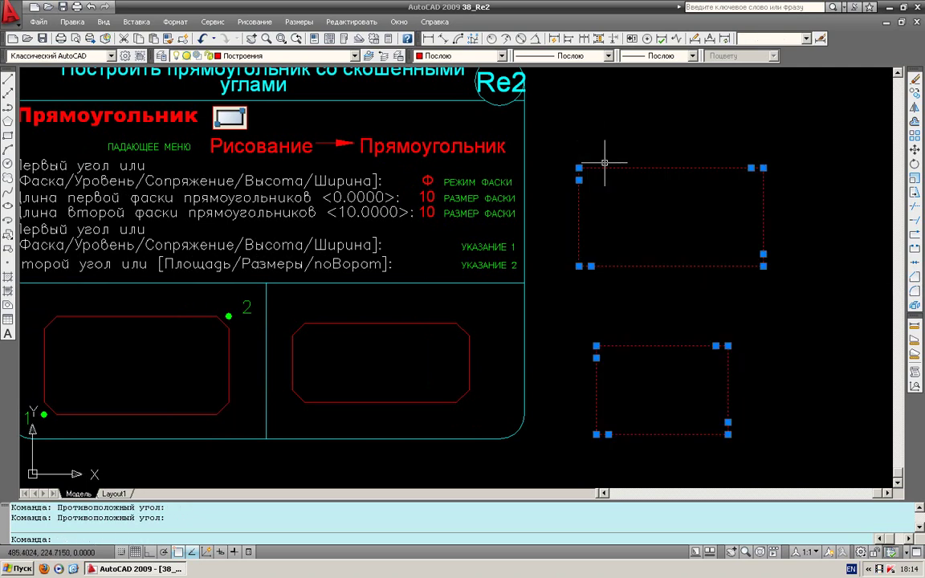
{"action": "key", "text": "Delete"}
Open 39_Re3, the radius-20 rounded-rectangle exercise.
{"action": "scroll", "coordinate": [540, 295], "scroll_direction": "down", "scroll_amount": 1}
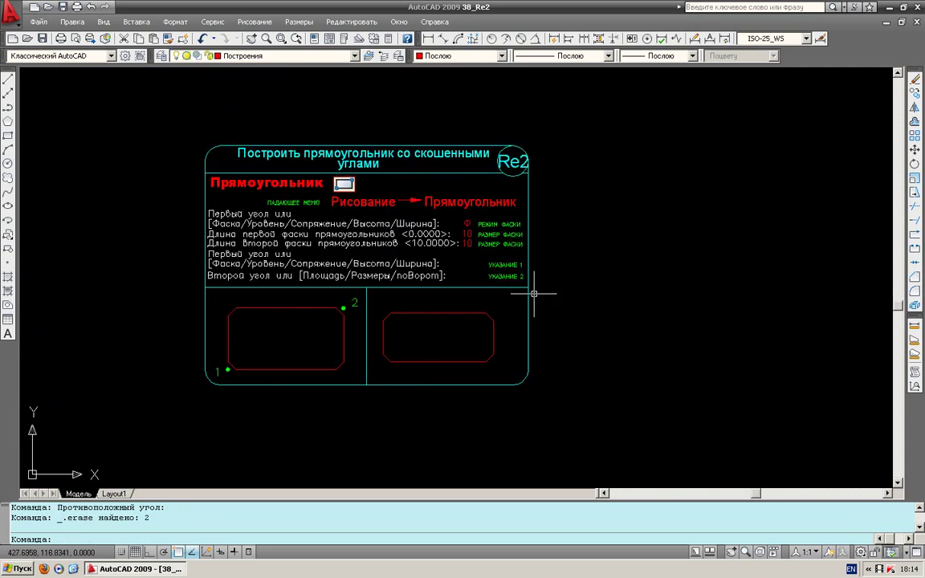
{"action": "scroll", "coordinate": [617, 461], "scroll_direction": "down", "scroll_amount": 1}
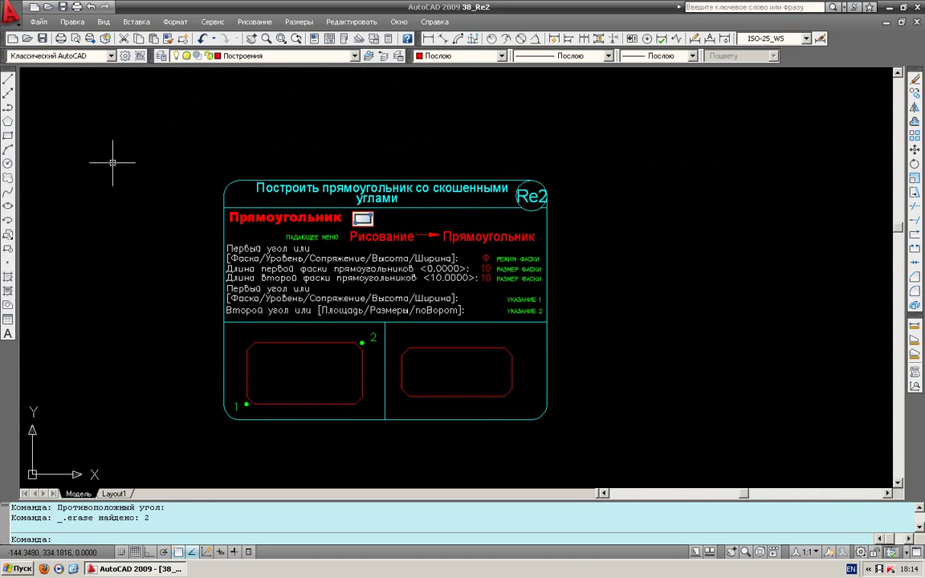
{"action": "left_click", "coordinate": [48, 6]}
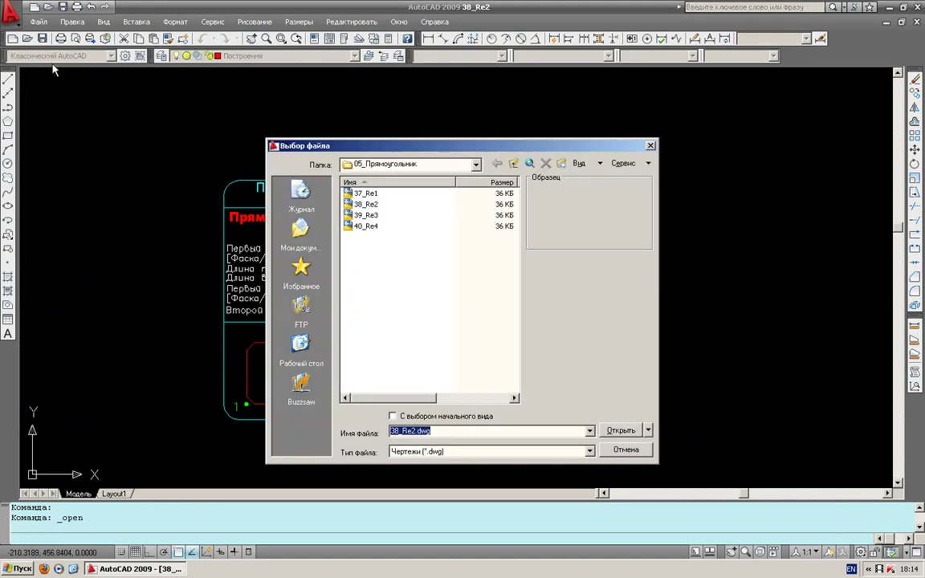
{"action": "left_click", "coordinate": [366, 215]}
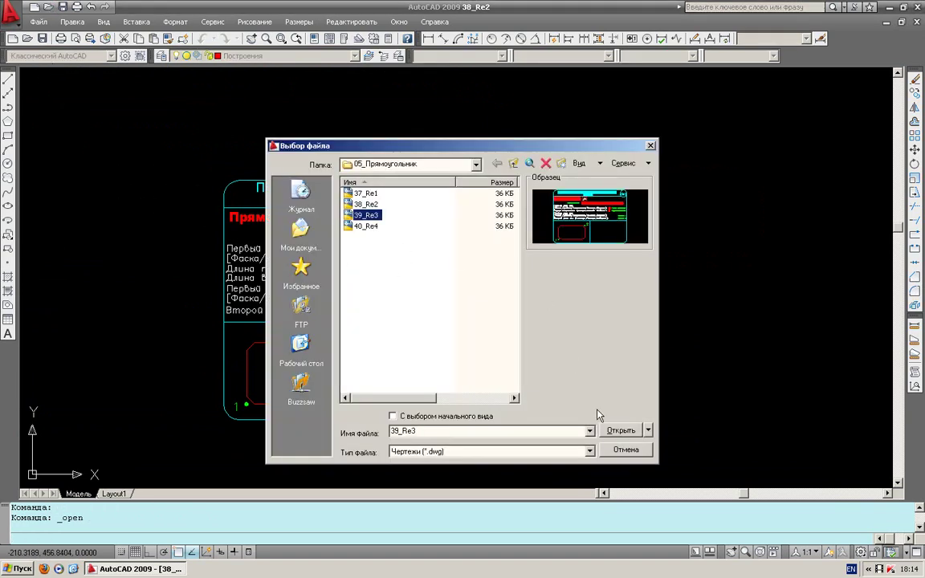
{"action": "left_click", "coordinate": [617, 431]}
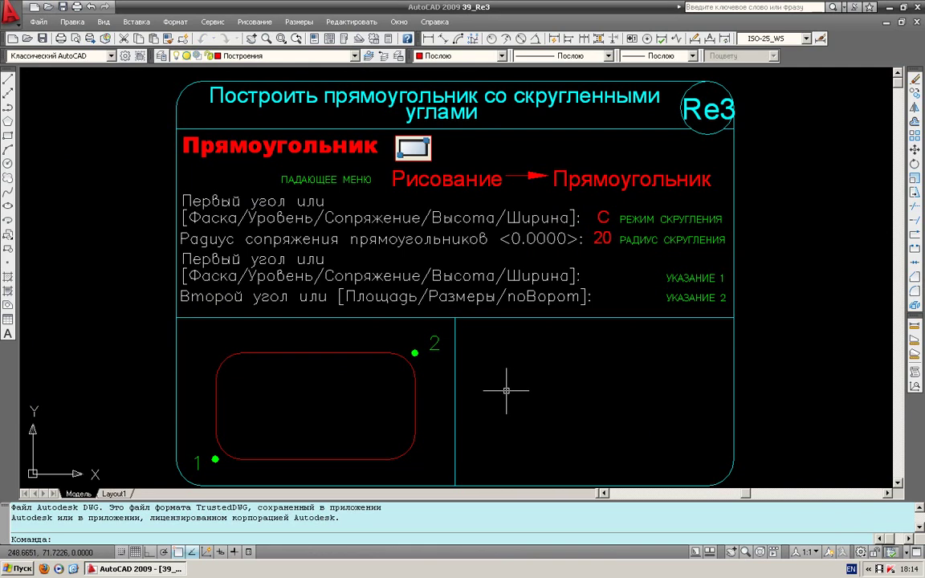
Draw a rectangle with radius-20 filleted corners in the Re3 right panel, then start opening a file.
{"action": "left_click", "coordinate": [7, 137]}
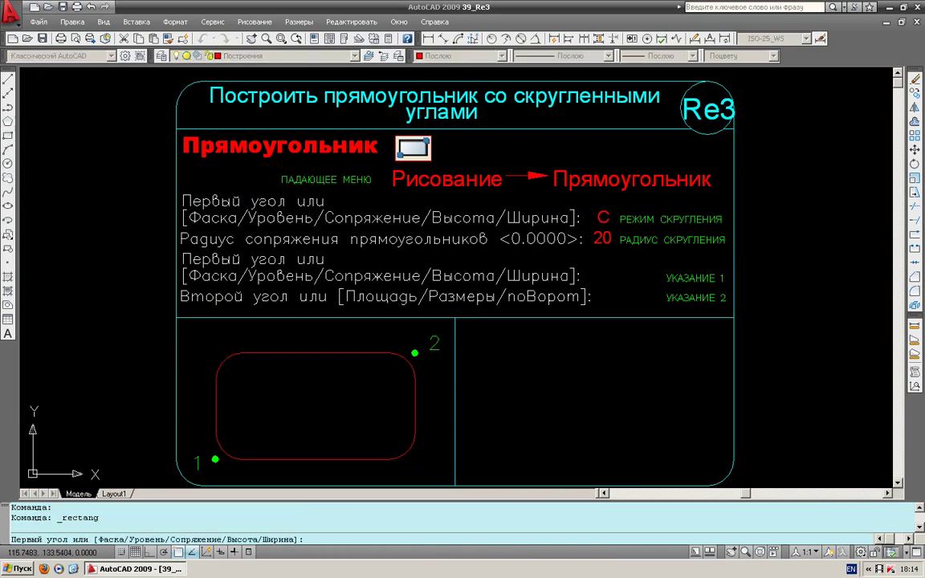
{"action": "right_click", "coordinate": [513, 363]}
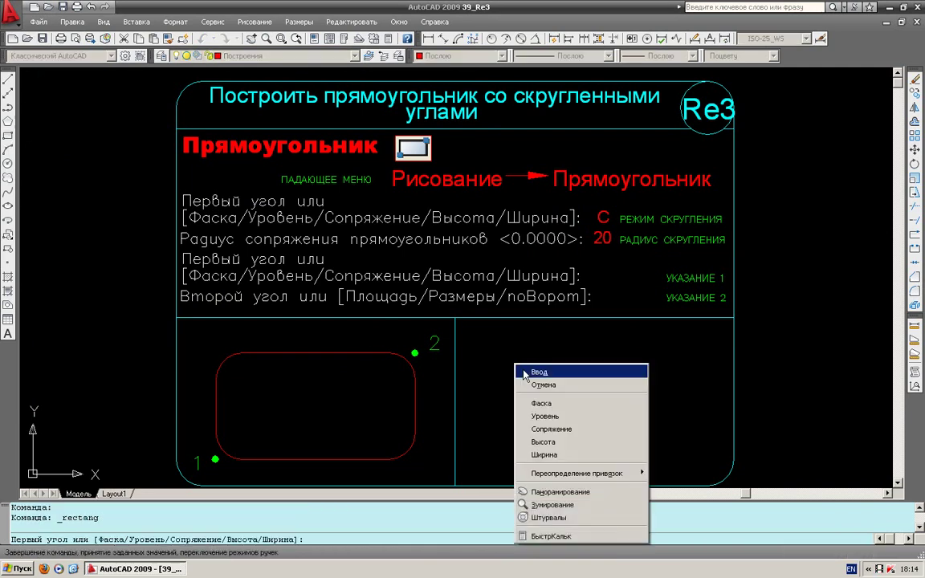
{"action": "left_click", "coordinate": [544, 421]}
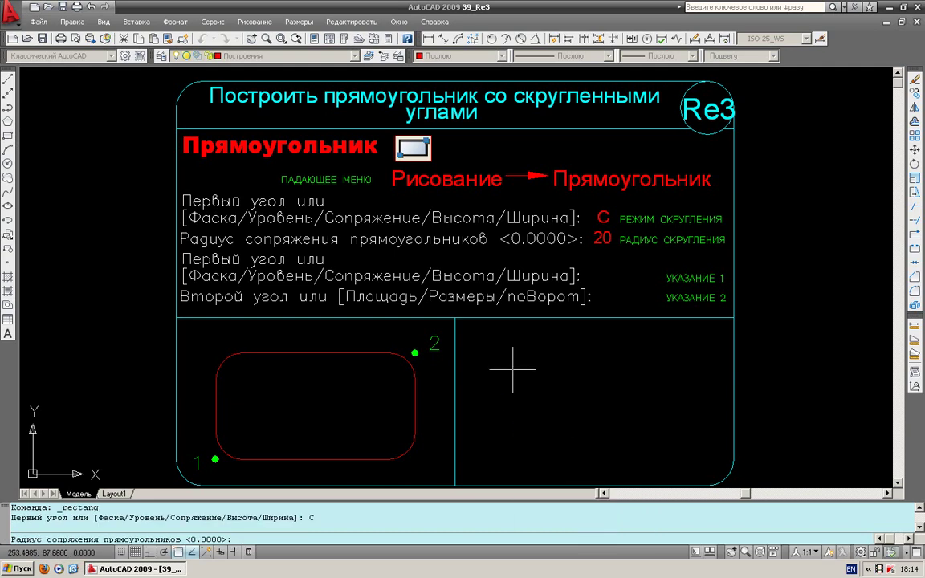
{"action": "type", "text": "20"}
{"action": "key", "text": "Return"}
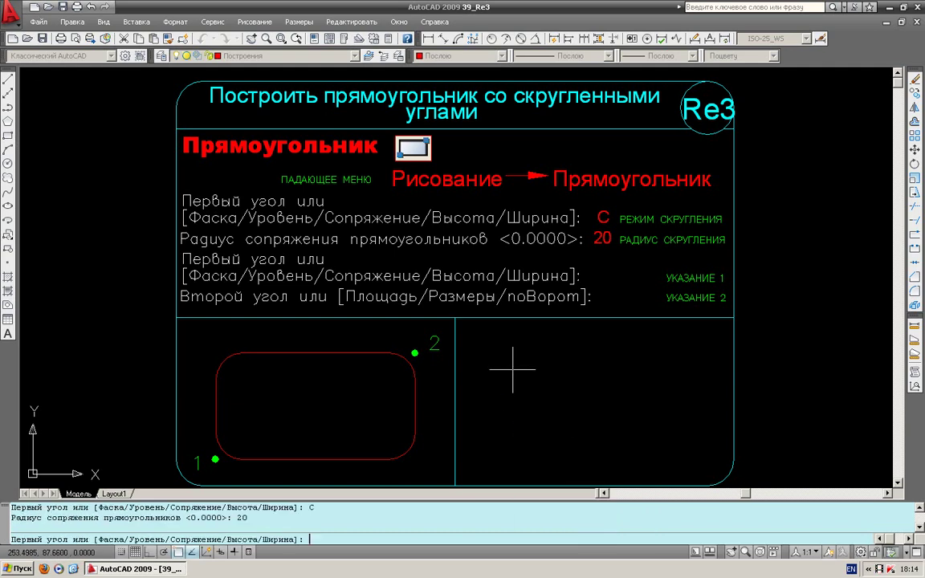
{"action": "left_click", "coordinate": [498, 357]}
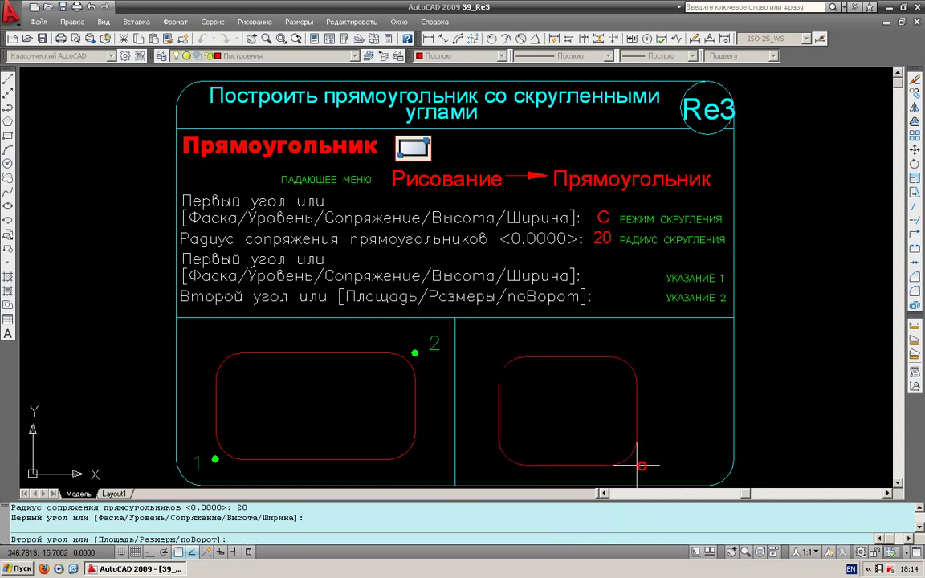
{"action": "left_click", "coordinate": [715, 450]}
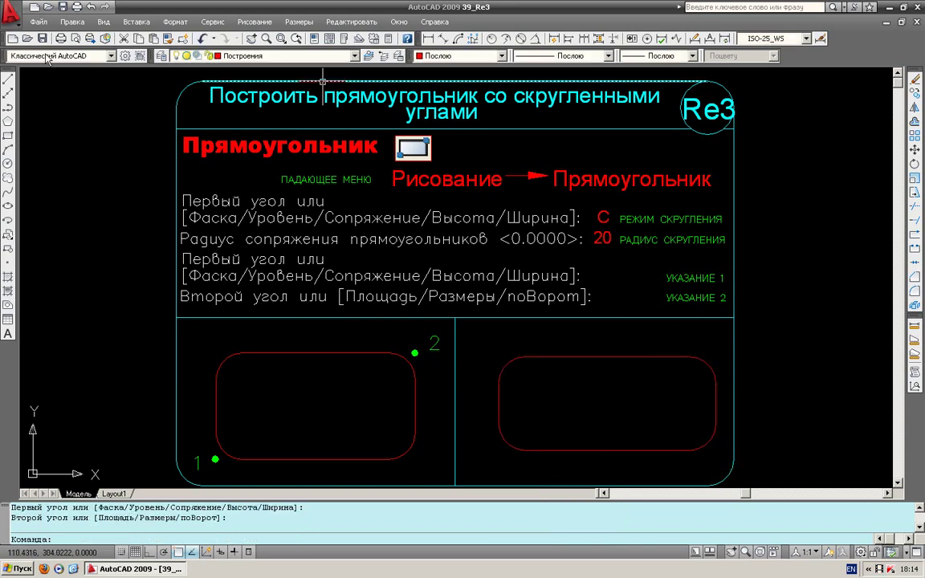
{"action": "left_click", "coordinate": [36, 7]}
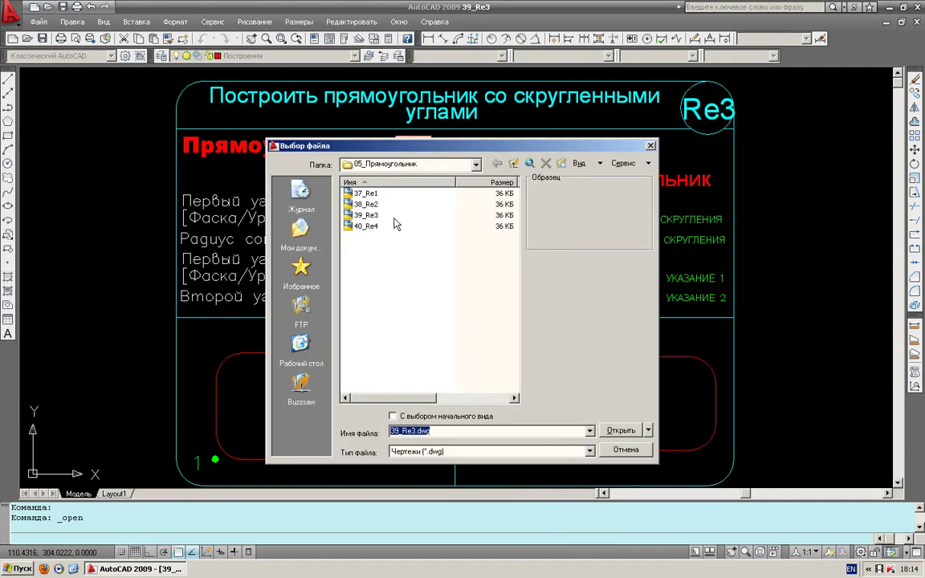
Choose 40_Re4, the rotated-rectangle exercise, and open it.
{"action": "left_click", "coordinate": [371, 227]}
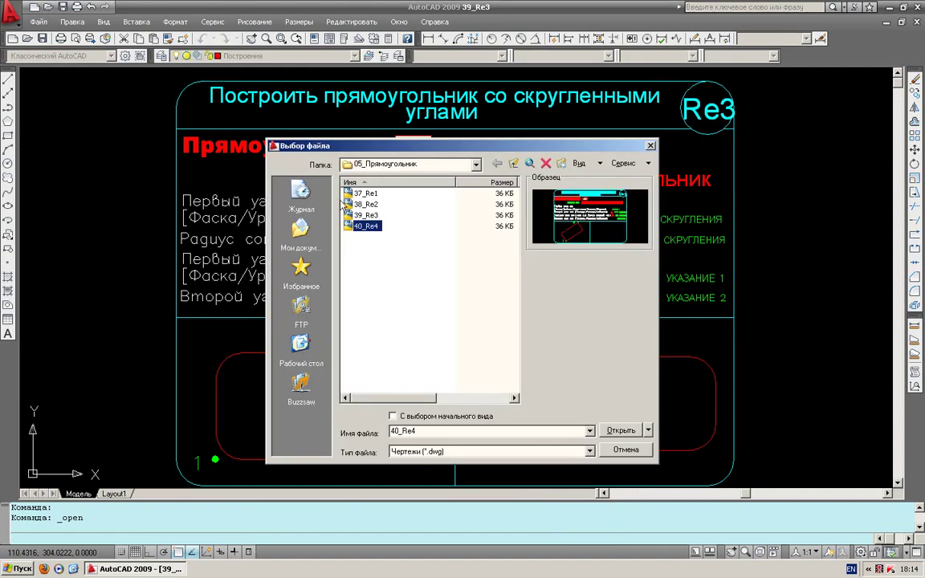
{"action": "left_click", "coordinate": [618, 429]}
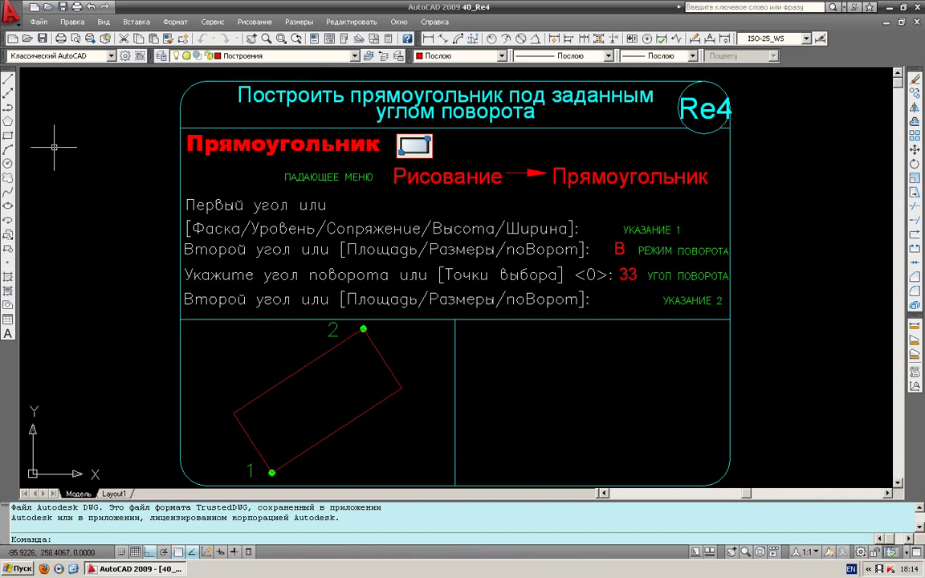
Draw a rectangle rotated 15° in the Re4 right panel and select it.
{"action": "left_click", "coordinate": [7, 136]}
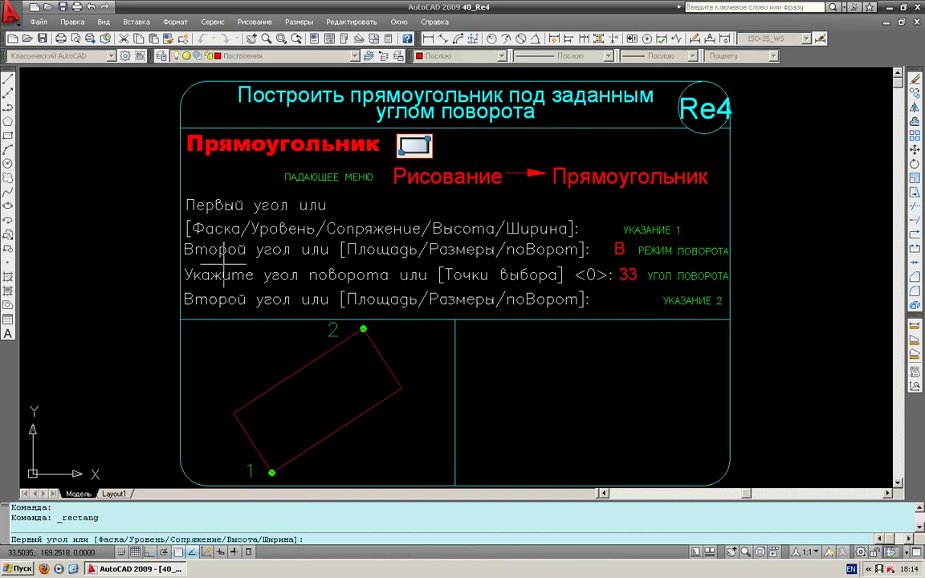
{"action": "right_click", "coordinate": [552, 353]}
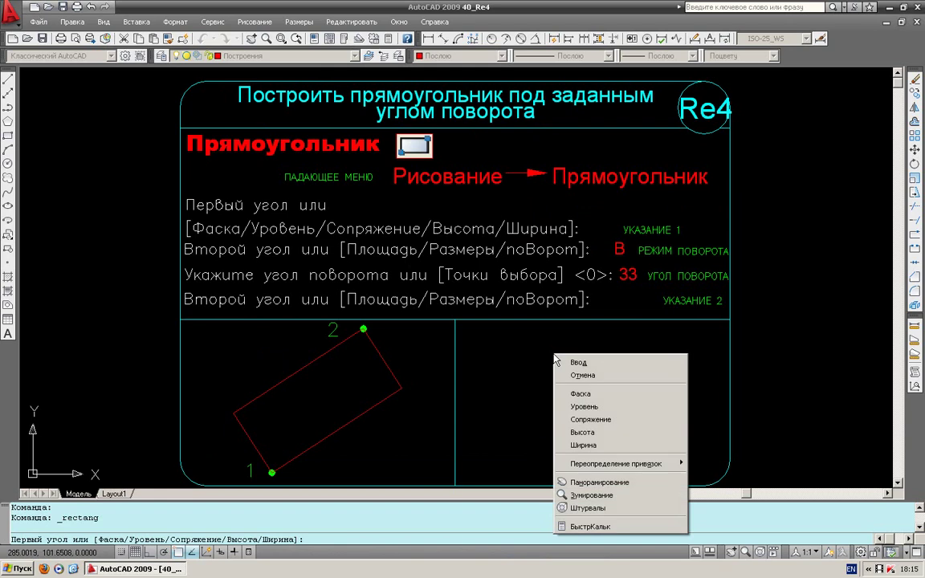
{"action": "left_click", "coordinate": [480, 348]}
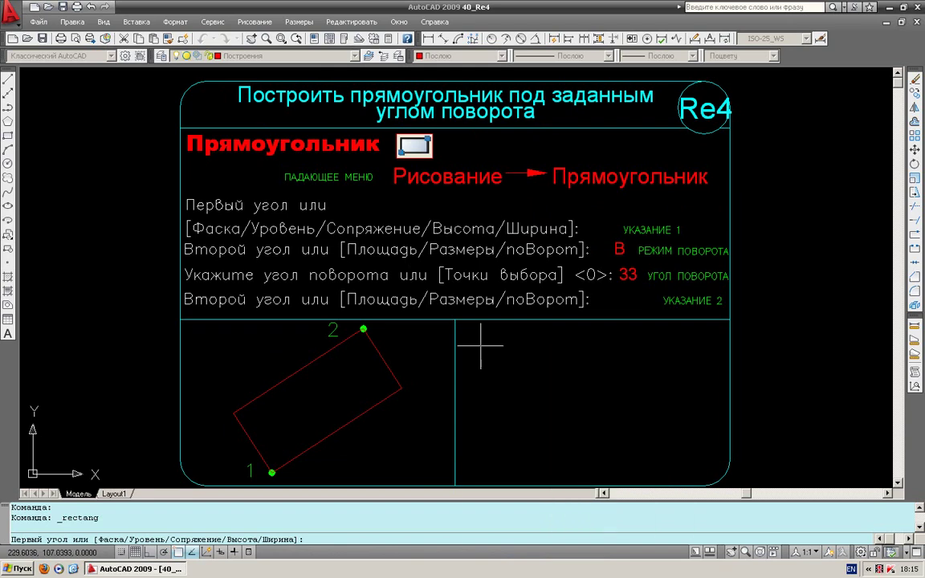
{"action": "left_click", "coordinate": [490, 431]}
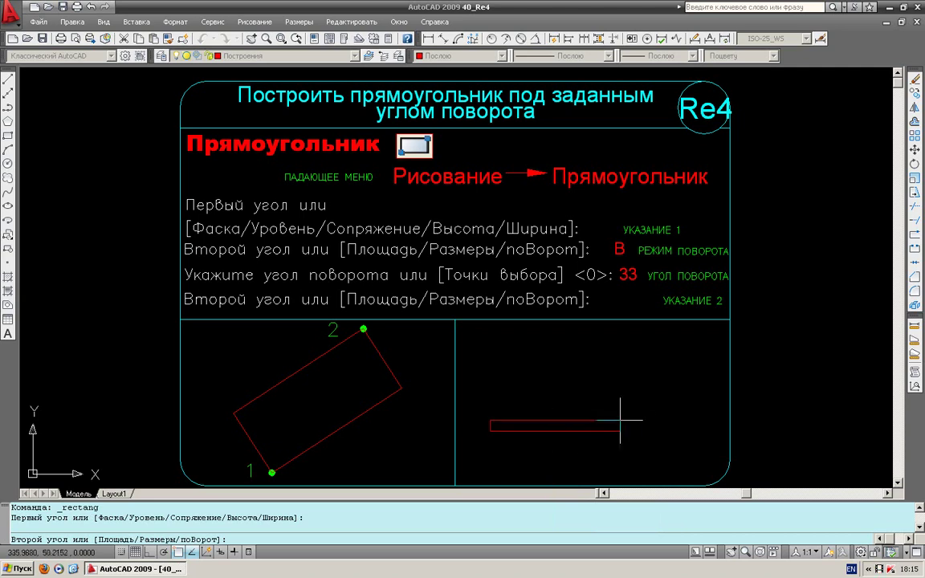
{"action": "right_click", "coordinate": [663, 356]}
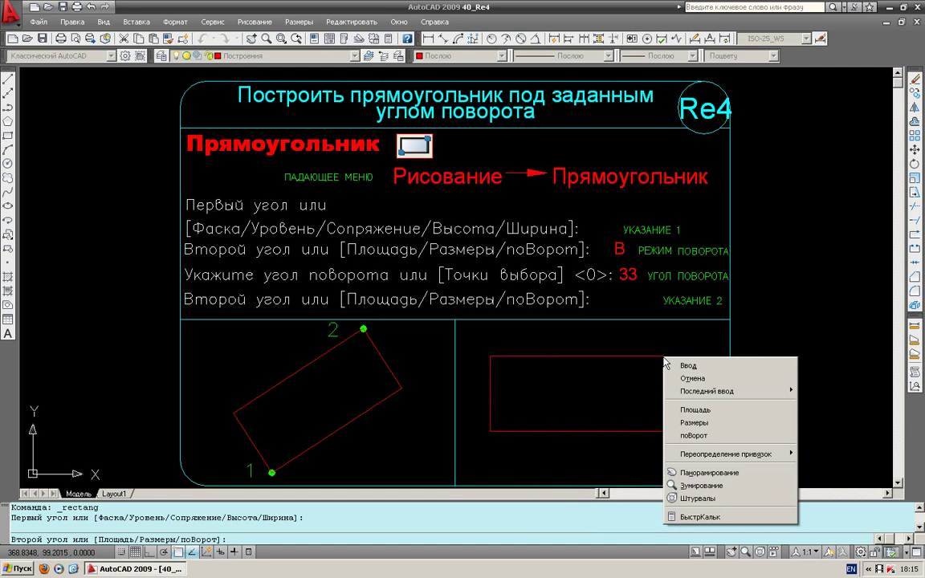
{"action": "left_click", "coordinate": [701, 435]}
{"action": "type", "text": "15"}
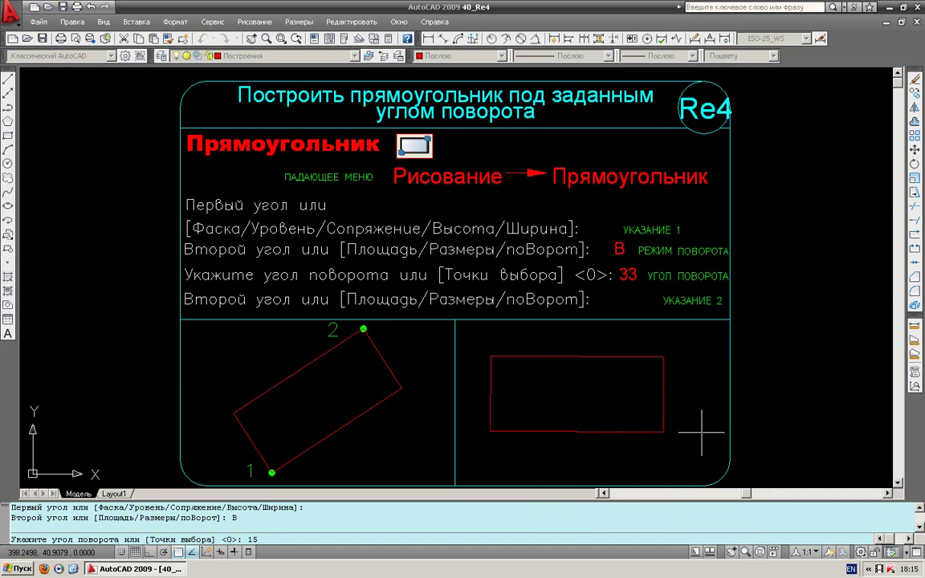
{"action": "key", "text": "Return"}
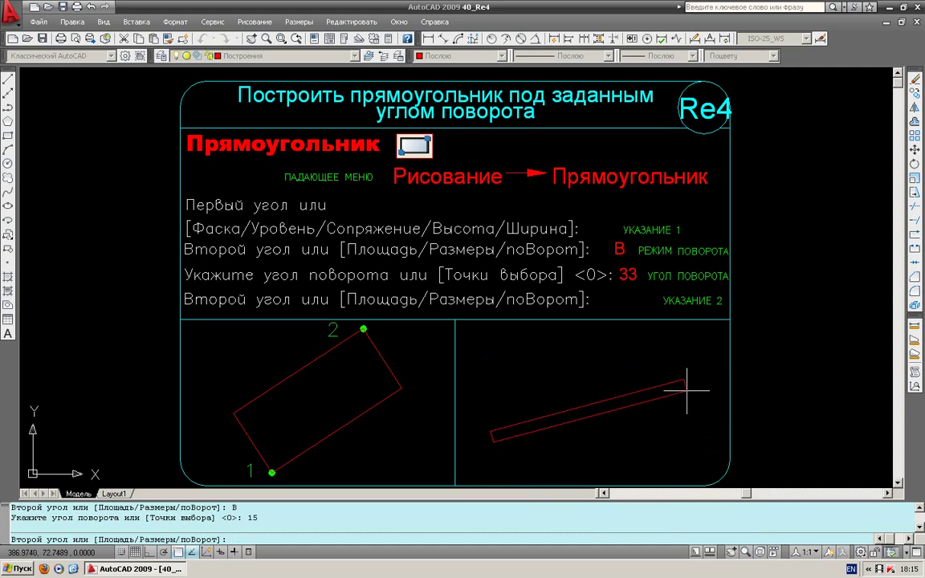
{"action": "left_click", "coordinate": [715, 423]}
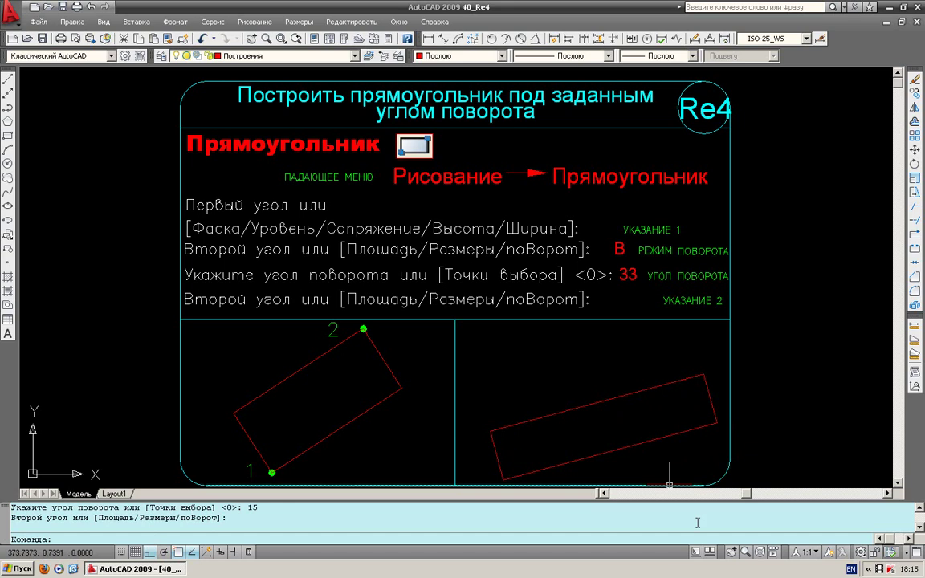
{"action": "left_click", "coordinate": [665, 385]}
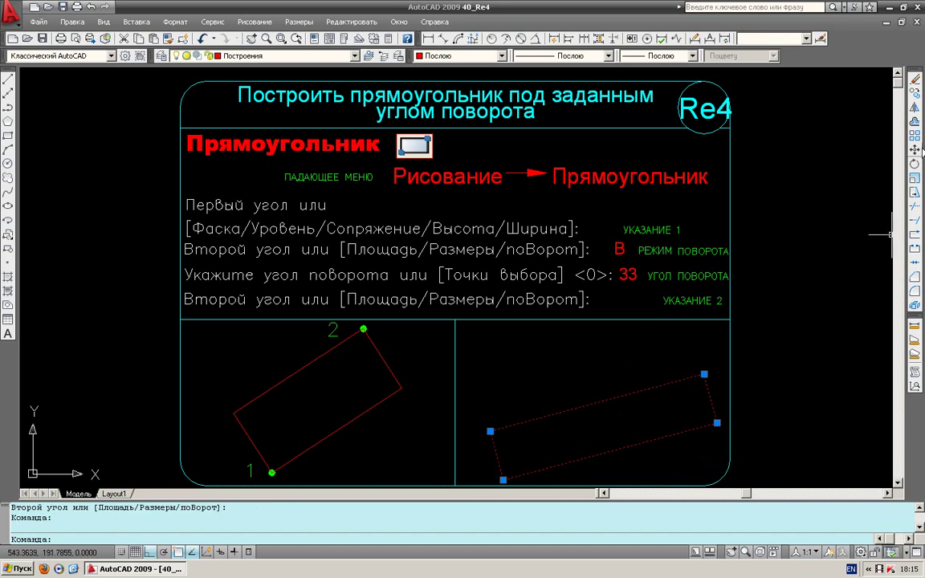
{"action": "left_click", "coordinate": [915, 152]}
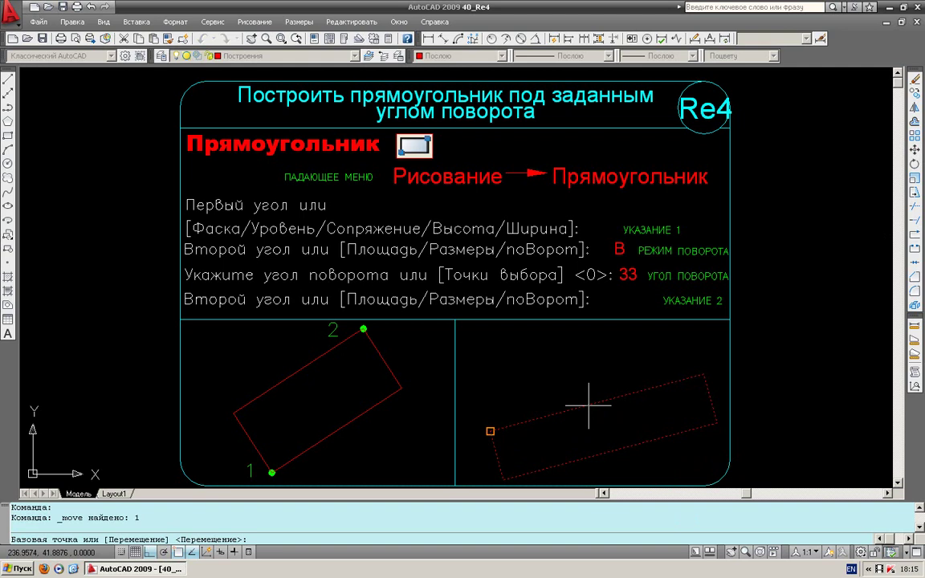
{"action": "left_click", "coordinate": [490, 431]}
{"action": "key", "text": "Escape"}
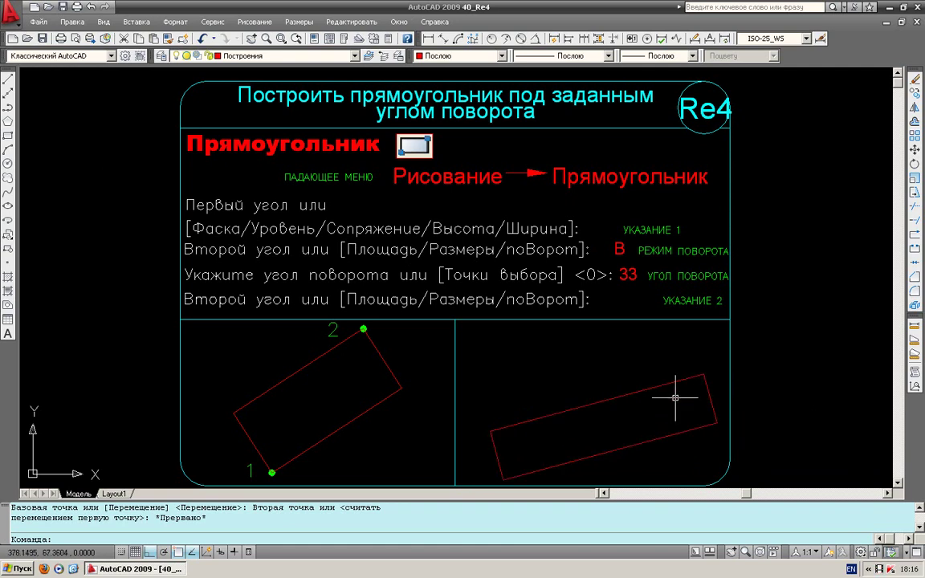
{"action": "left_click", "coordinate": [677, 446]}
{"action": "left_click", "coordinate": [526, 336]}
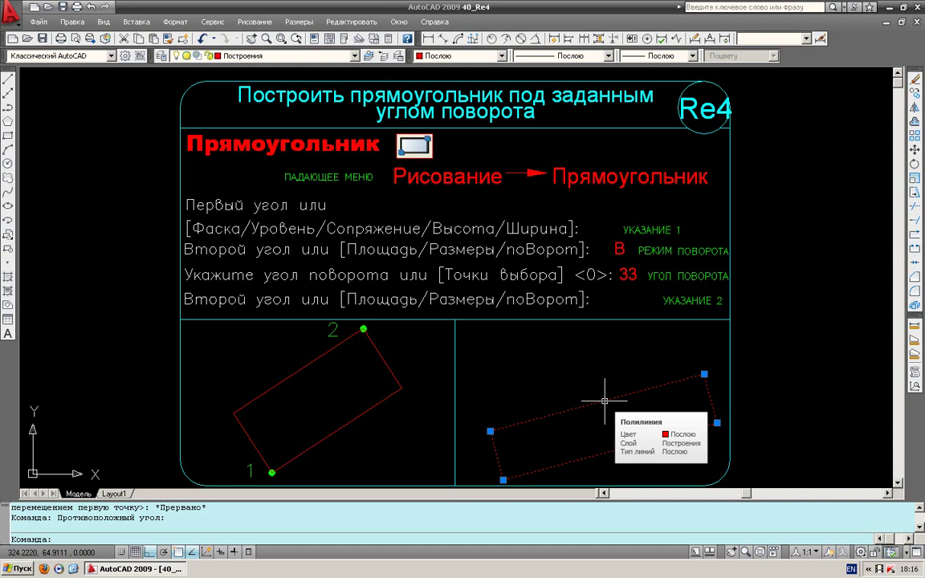
Replace the old rectangle with a 150 by 75 one at 15°, low in the right panel.
{"action": "key", "text": "Delete"}
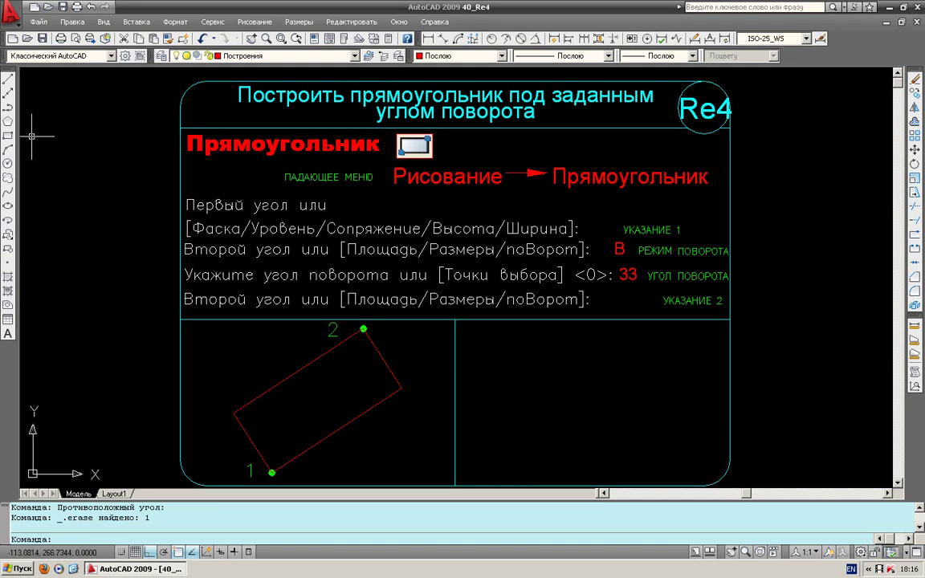
{"action": "left_click", "coordinate": [7, 134]}
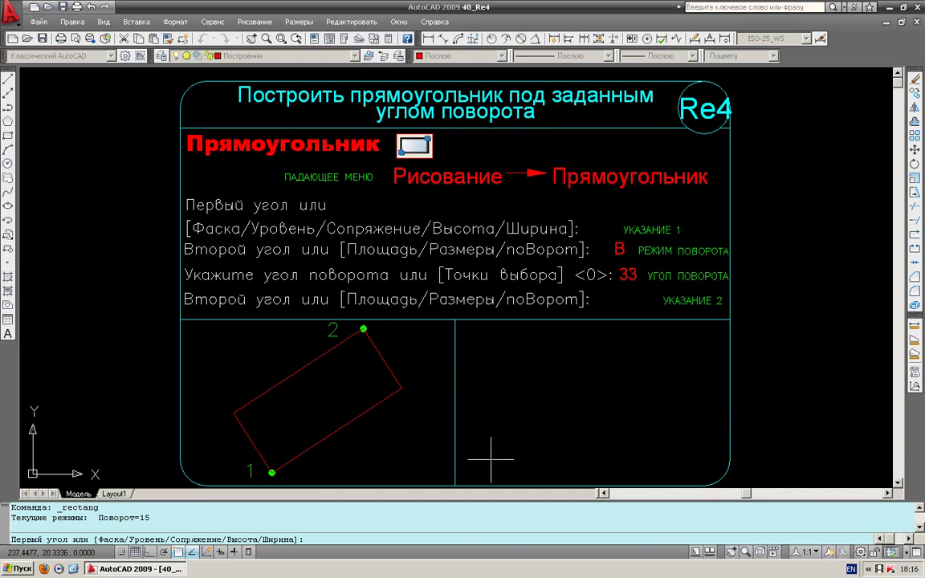
{"action": "left_click", "coordinate": [490, 460]}
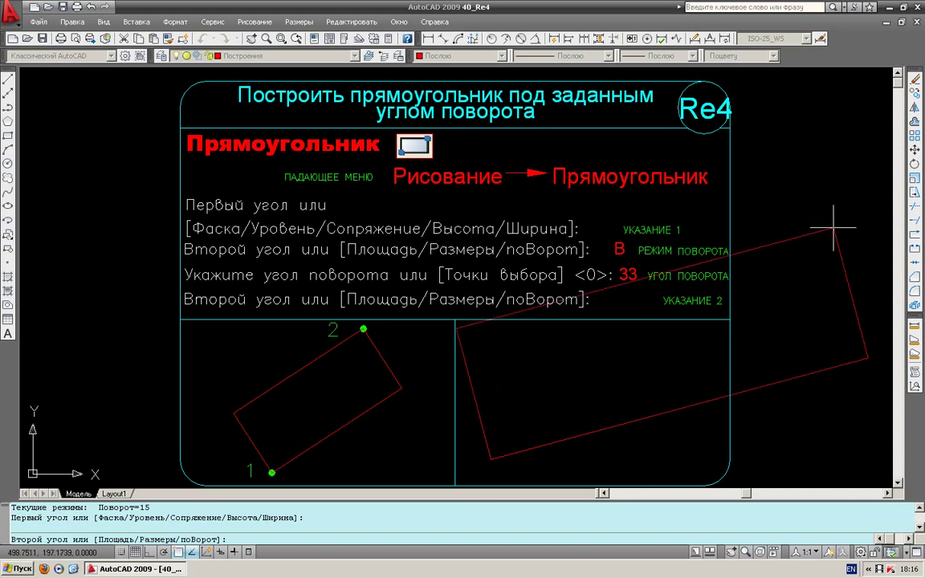
{"action": "right_click", "coordinate": [706, 343]}
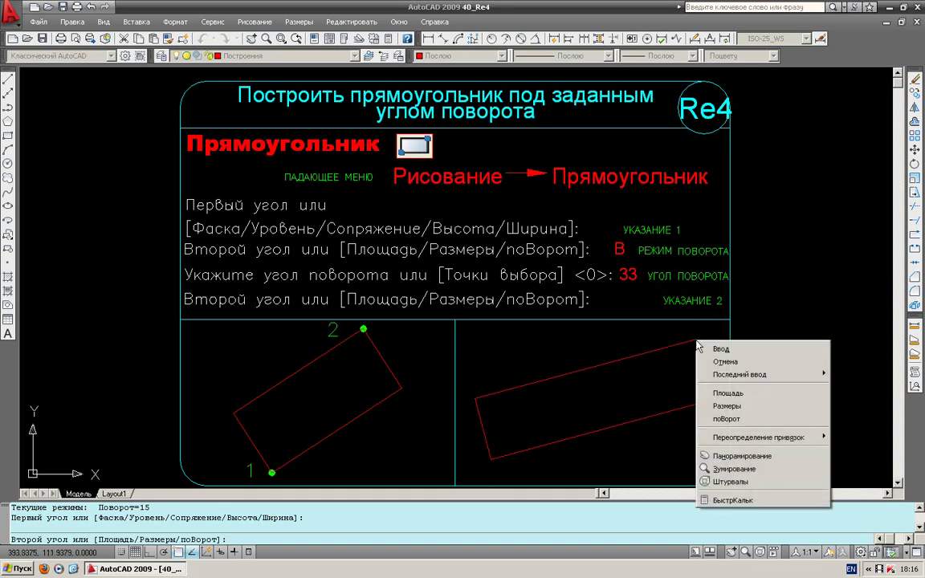
{"action": "left_click", "coordinate": [718, 405]}
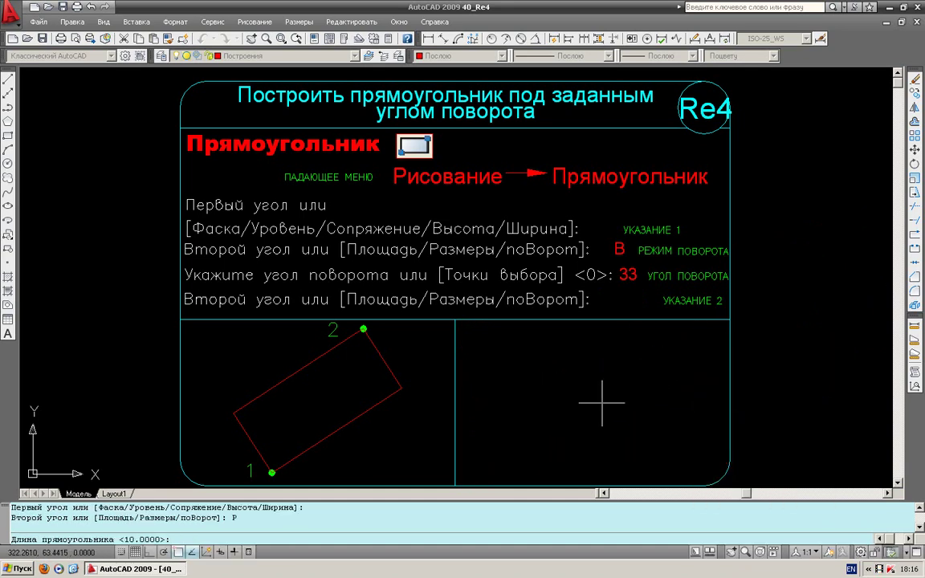
{"action": "type", "text": "150"}
{"action": "key", "text": "Return"}
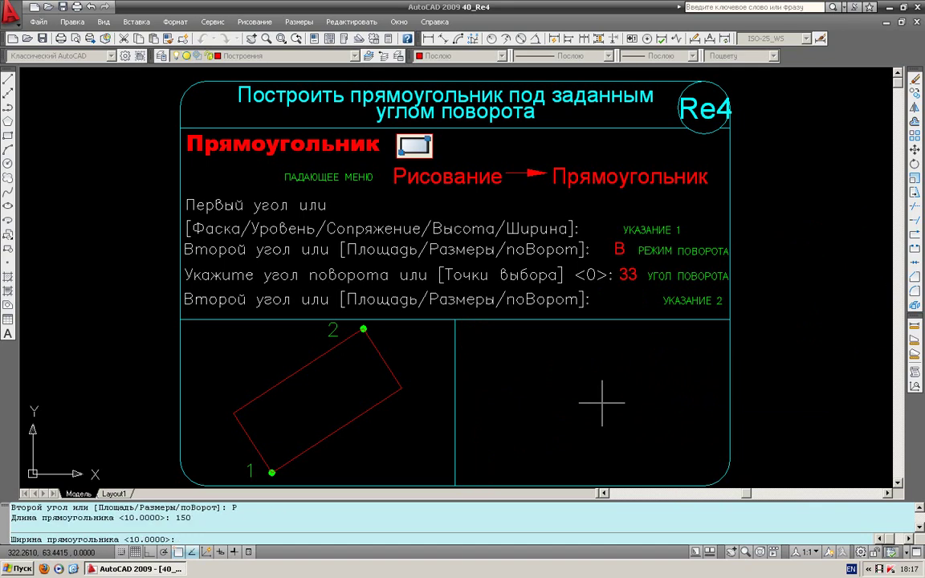
{"action": "type", "text": "75"}
{"action": "key", "text": "Return"}
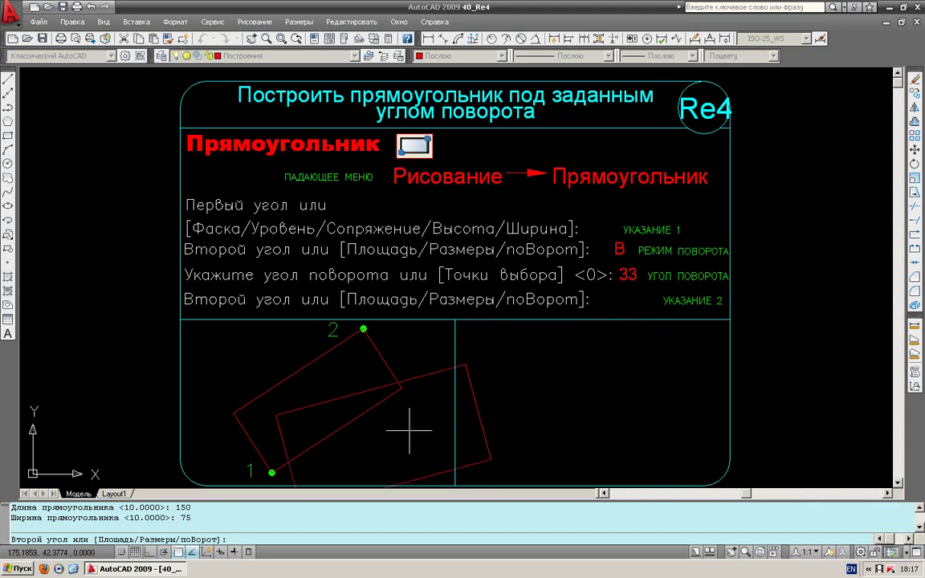
{"action": "middle_click_drag", "start_coordinate": [615, 388], "coordinate": [541, 258]}
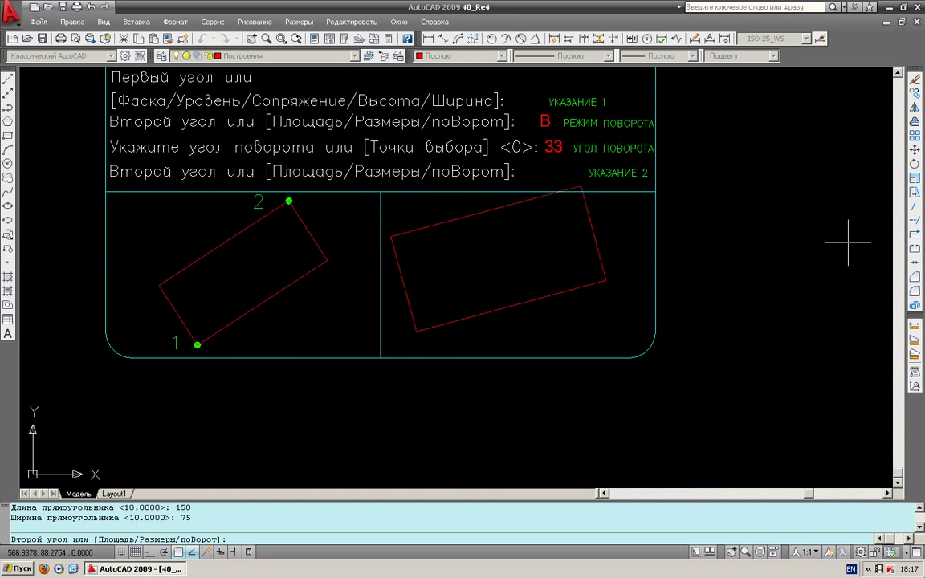
{"action": "left_click", "coordinate": [532, 361]}
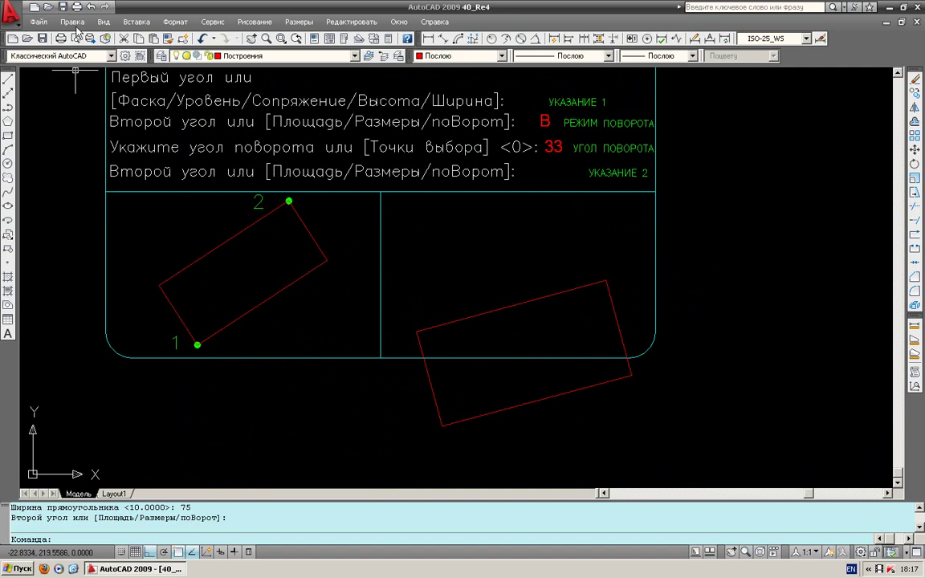
Go up to the section folder, enter 06_Многоугольник, and open drawing 41_Pg1.
{"action": "left_click", "coordinate": [49, 9]}
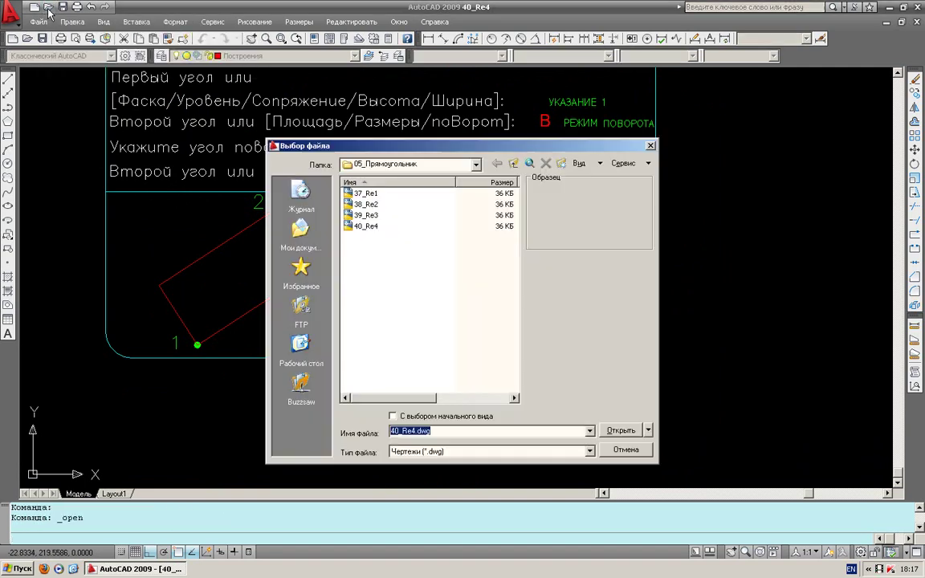
{"action": "left_click", "coordinate": [366, 225]}
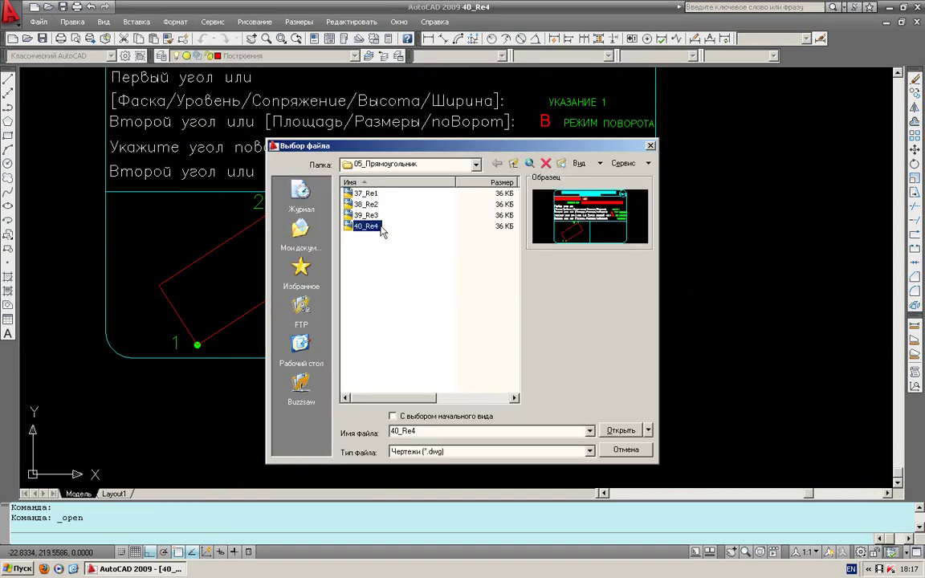
{"action": "left_click", "coordinate": [513, 163]}
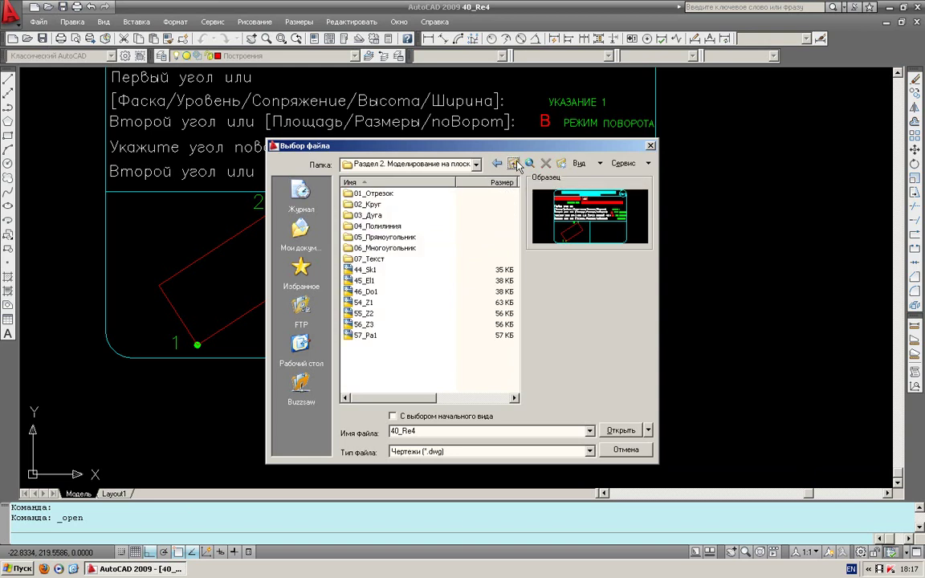
{"action": "left_click", "coordinate": [375, 249]}
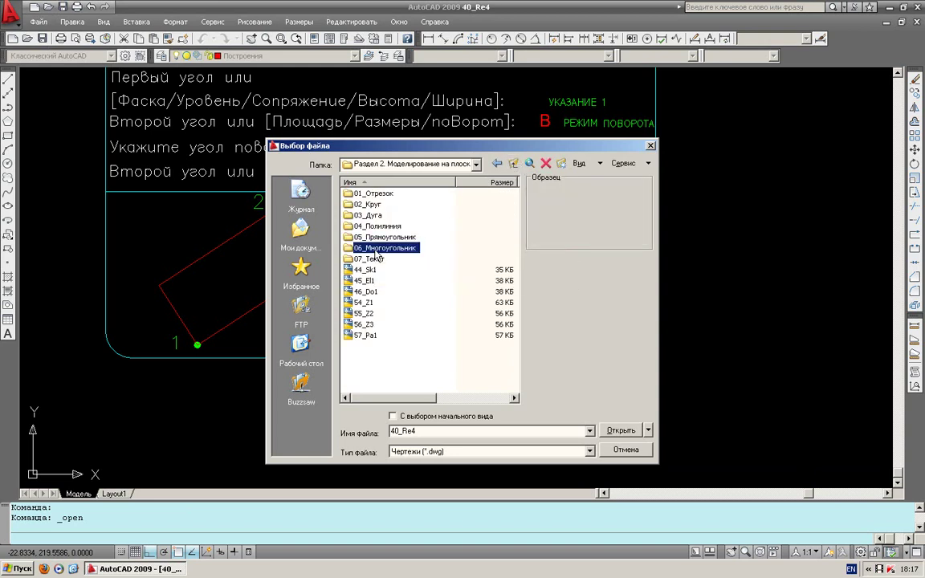
{"action": "left_click", "coordinate": [630, 431]}
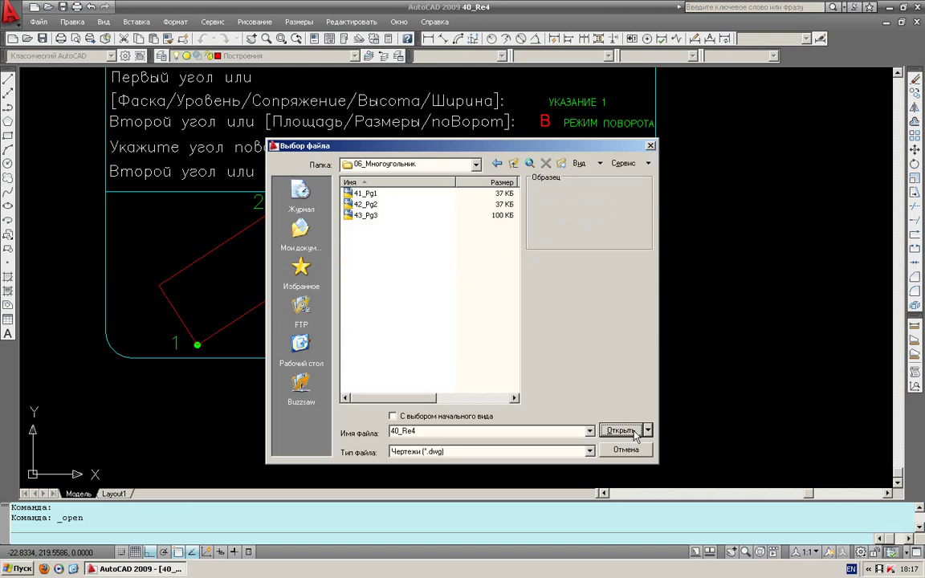
{"action": "left_click", "coordinate": [363, 194]}
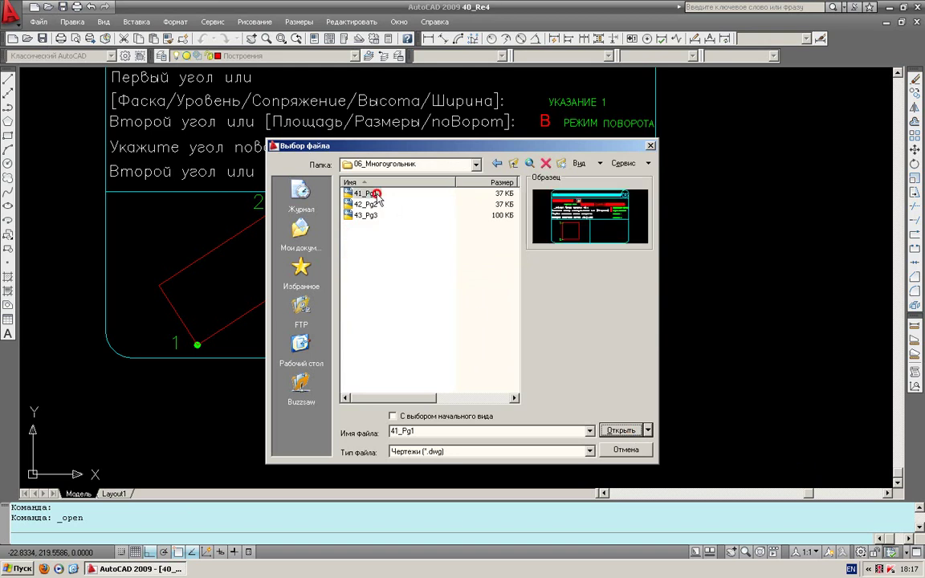
{"action": "left_click", "coordinate": [620, 430]}
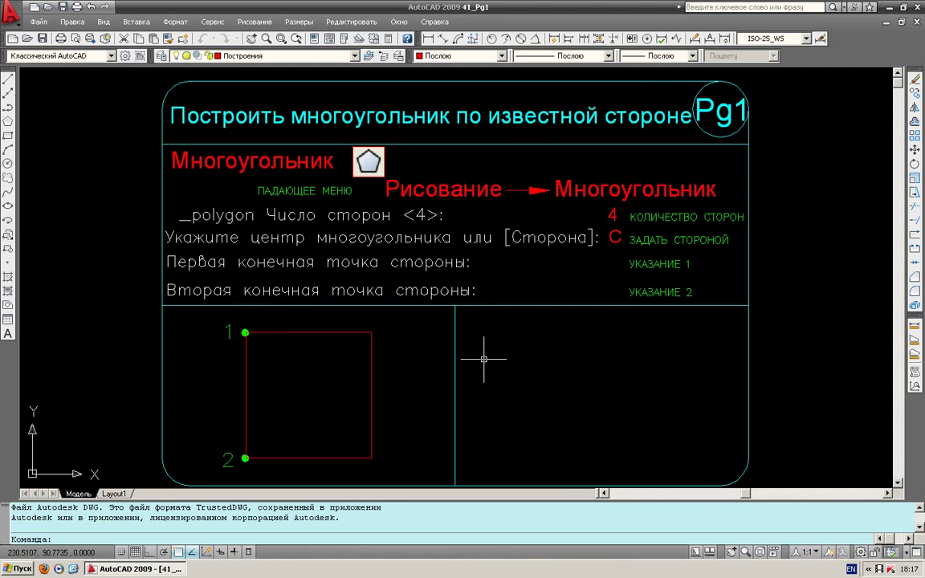
Zoom the Pg1 sheet out and back, then start the Polygon command from the Draw toolbar.
{"action": "scroll", "coordinate": [483, 359], "scroll_direction": "down", "scroll_amount": 2}
{"action": "scroll", "coordinate": [483, 359], "scroll_direction": "up", "scroll_amount": 1}
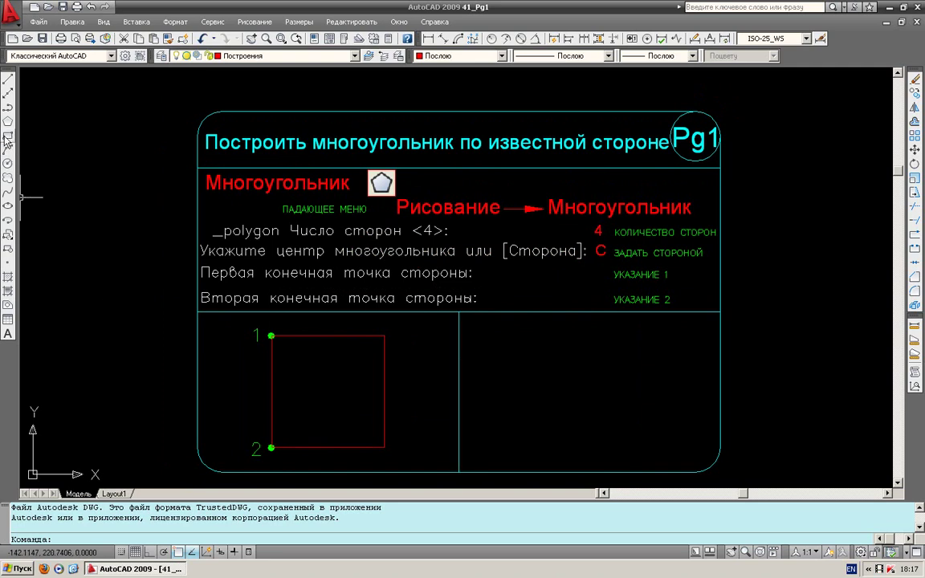
{"action": "left_click", "coordinate": [7, 121]}
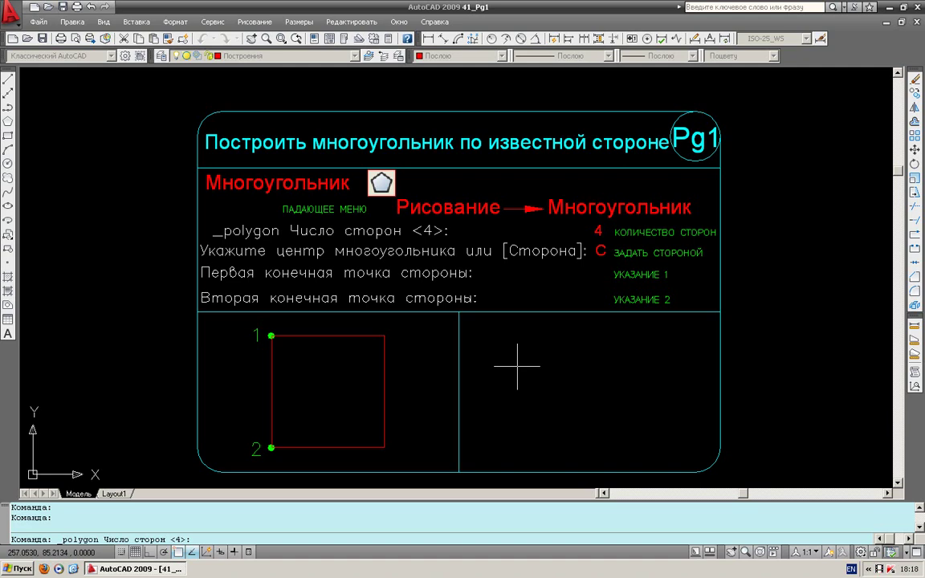
{"action": "type", "text": "3"}
{"action": "key", "text": "Return"}
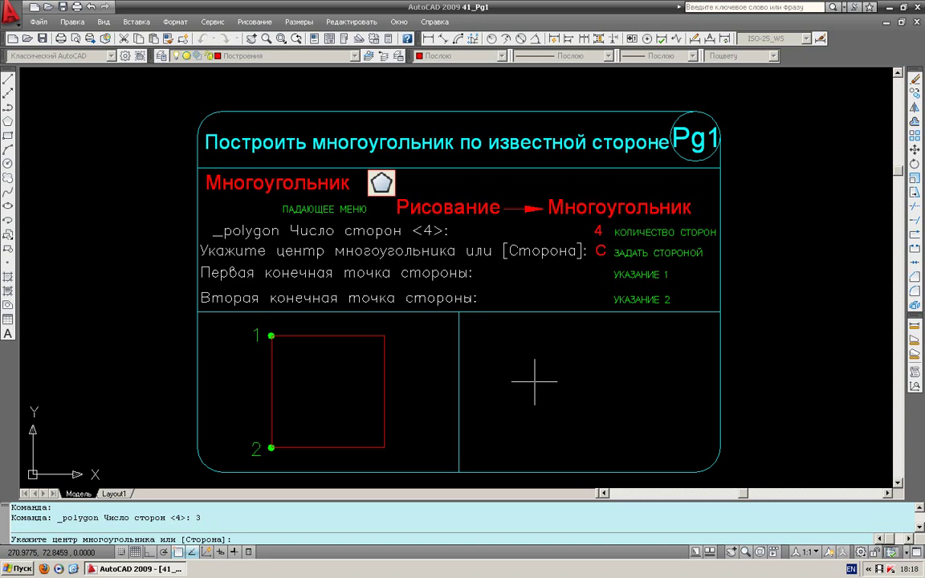
{"action": "right_click", "coordinate": [588, 368]}
{"action": "left_click", "coordinate": [618, 407]}
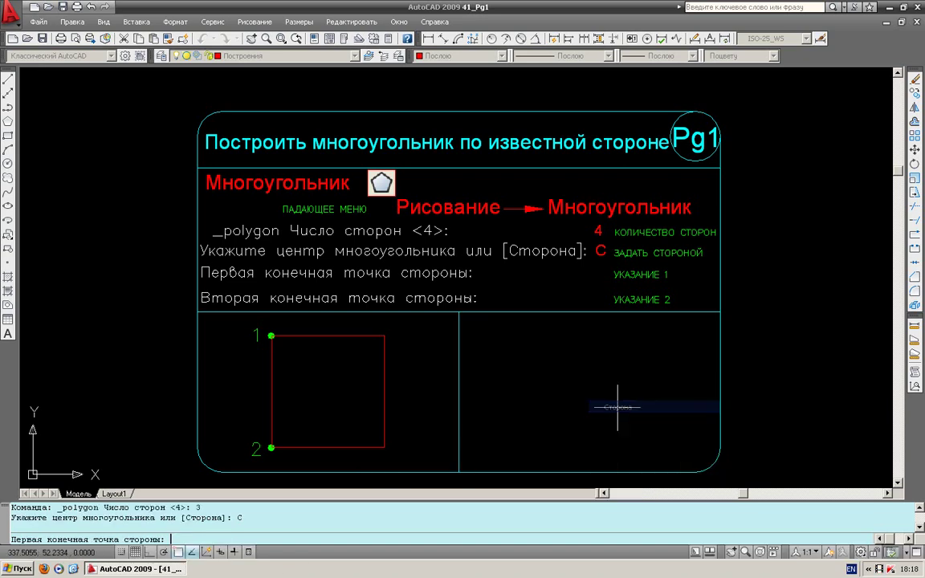
{"action": "left_click", "coordinate": [501, 450]}
{"action": "left_click", "coordinate": [659, 449]}
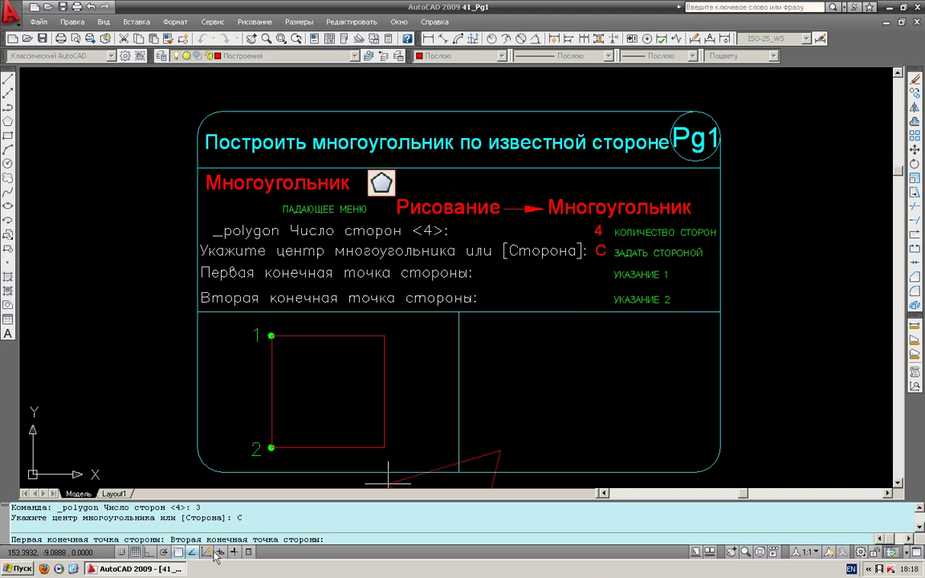
{"action": "left_click", "coordinate": [162, 553]}
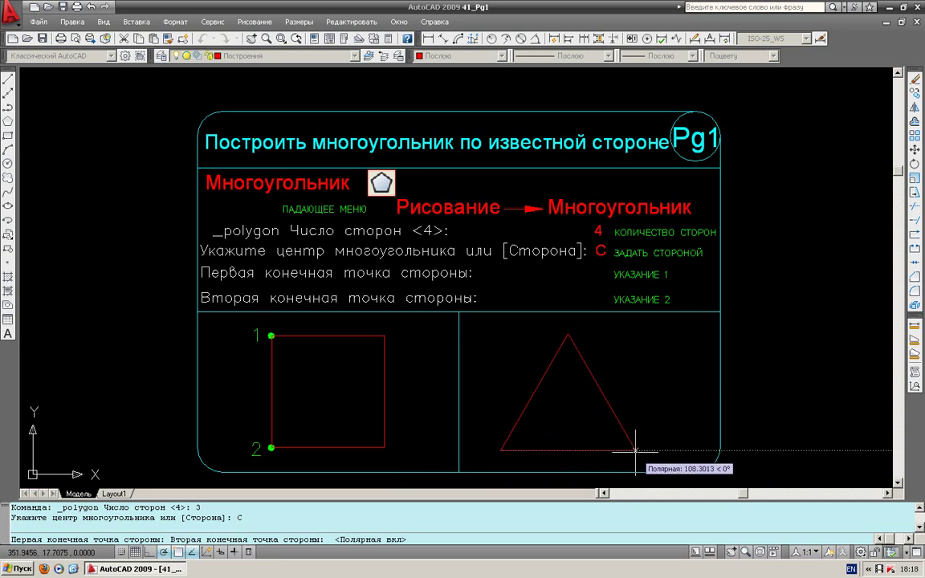
{"action": "type", "text": "1"}
{"action": "type", "text": "00"}
{"action": "key", "text": "Return"}
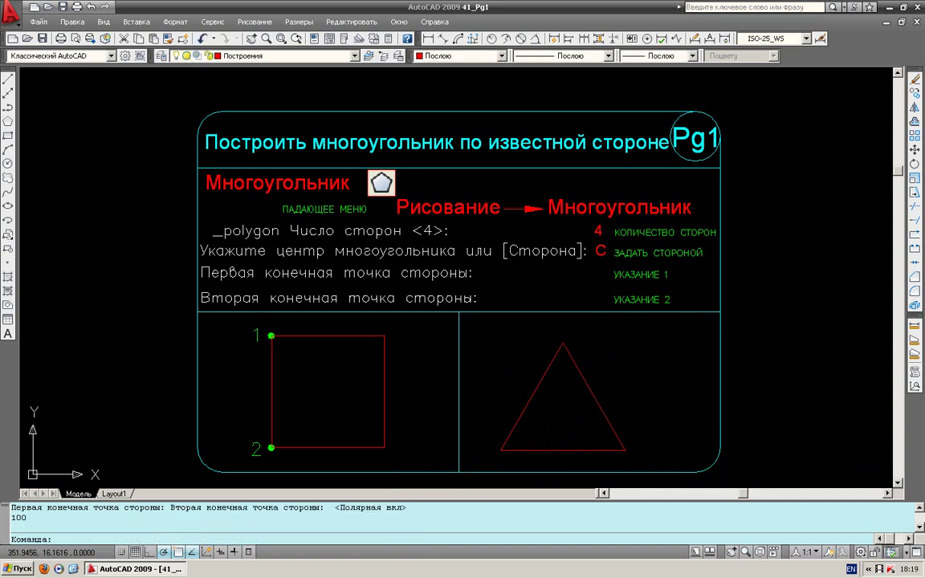
{"action": "left_click", "coordinate": [563, 450]}
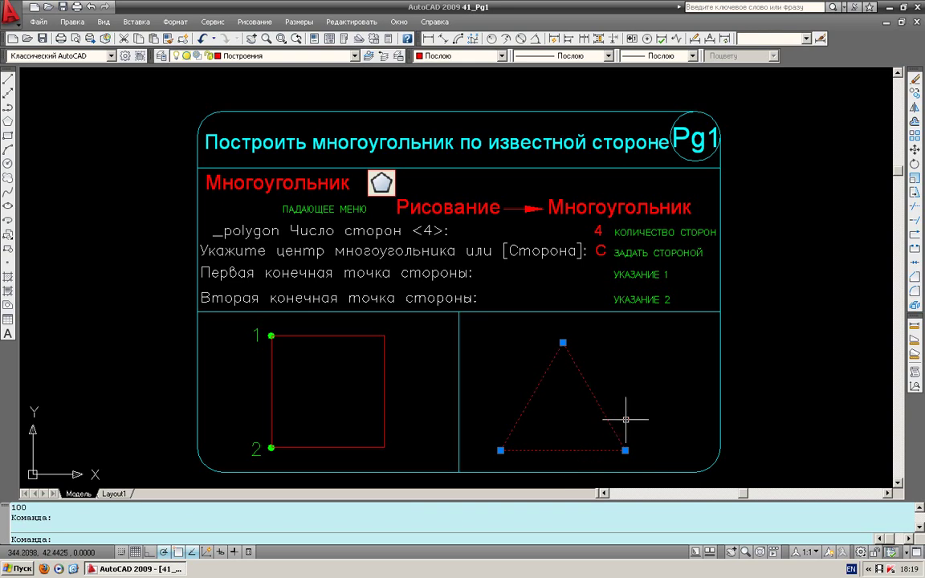
{"action": "key", "text": "Delete"}
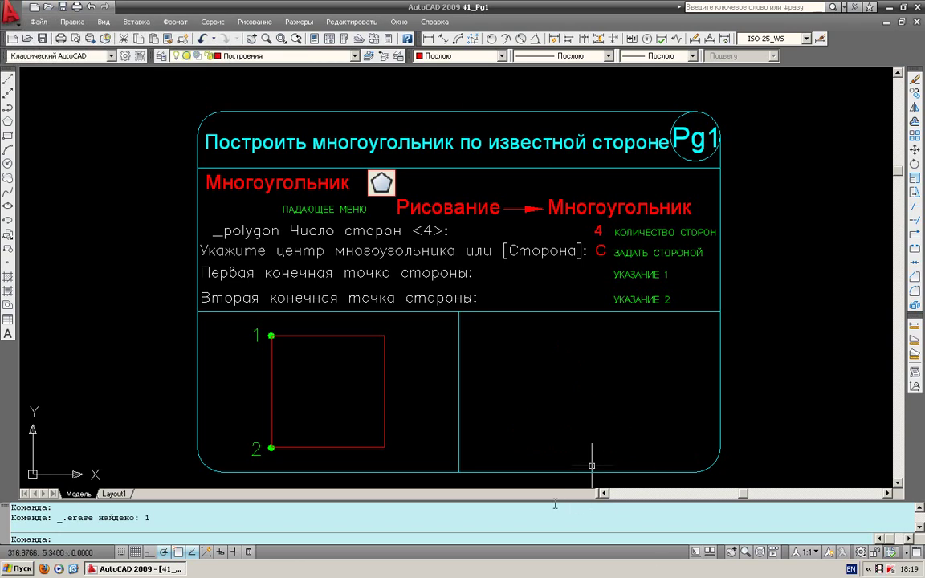
Cancel and undo a first circle attempt, then set the current colour to Желтый.
{"action": "left_click", "coordinate": [8, 166]}
{"action": "left_click", "coordinate": [507, 358]}
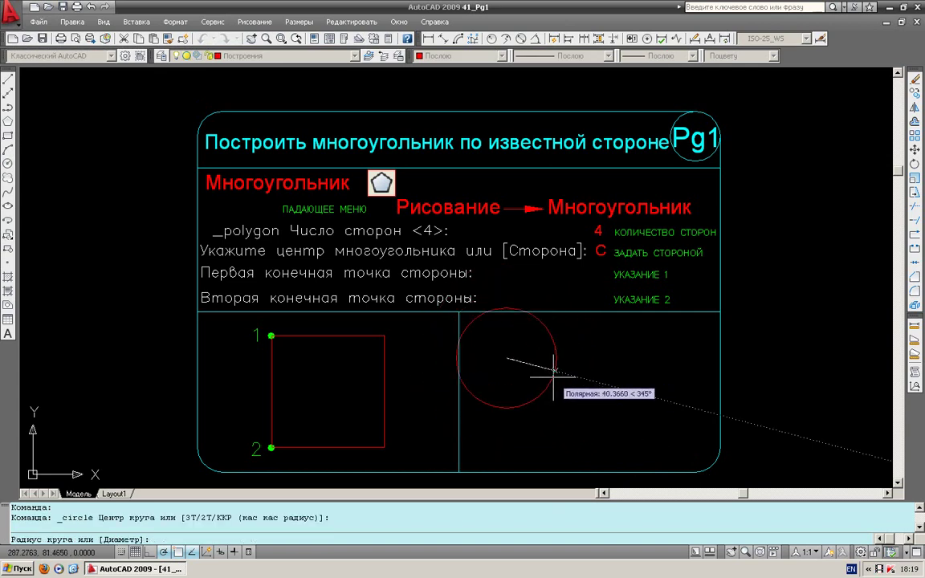
{"action": "key", "text": "Escape"}
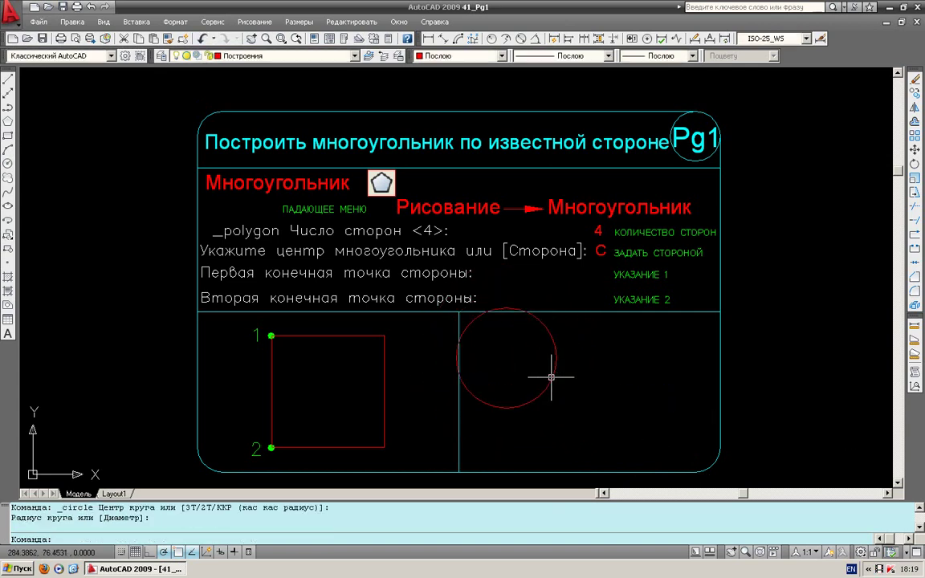
{"action": "key", "text": "ctrl+z"}
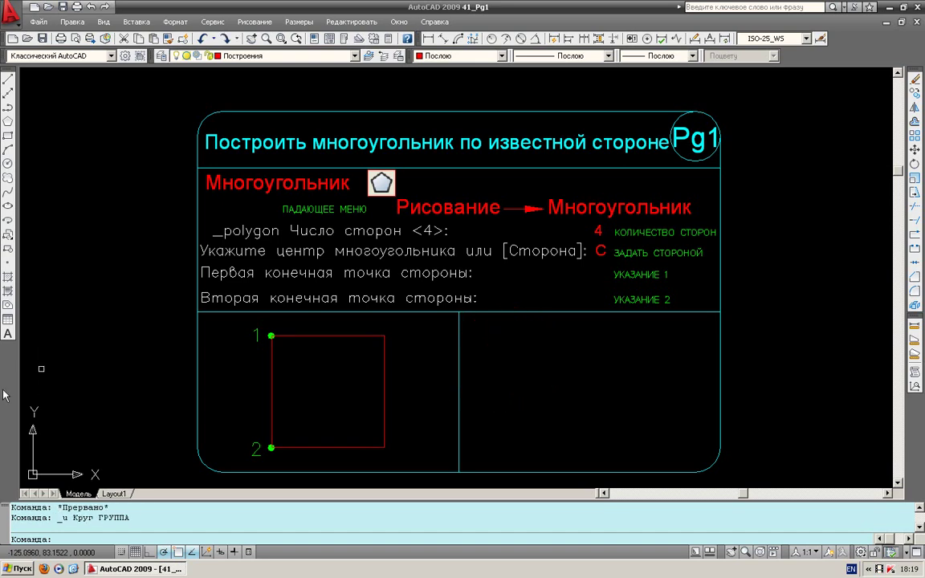
{"action": "left_click", "coordinate": [283, 57]}
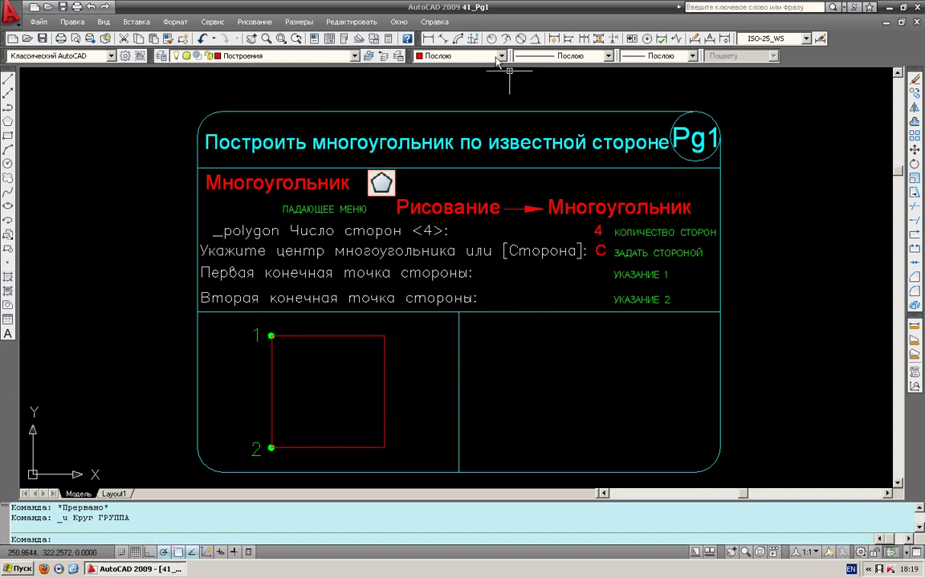
{"action": "left_click", "coordinate": [448, 56]}
{"action": "left_click", "coordinate": [441, 99]}
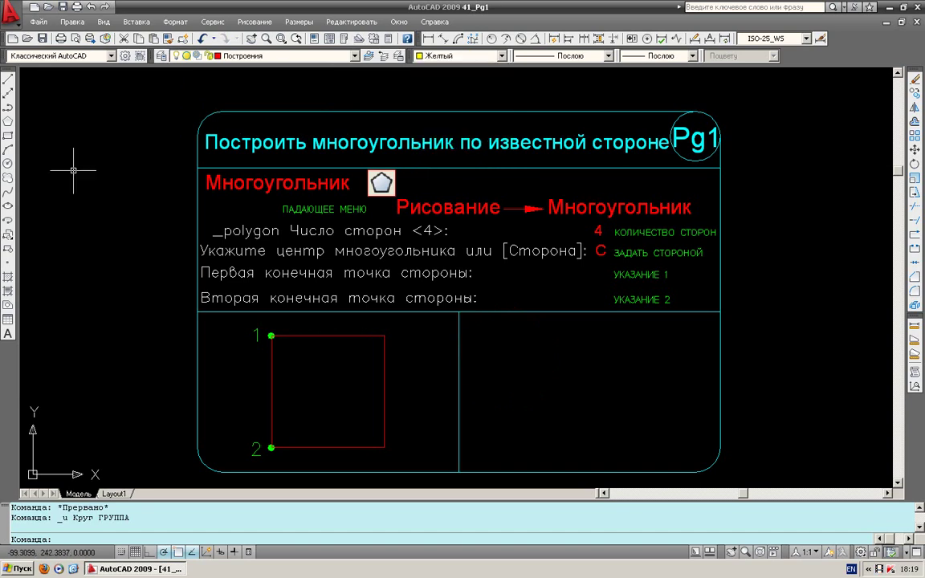
Draw a radius-50 circle in the right panel and reset the current colour to ПоСлою.
{"action": "left_click", "coordinate": [8, 163]}
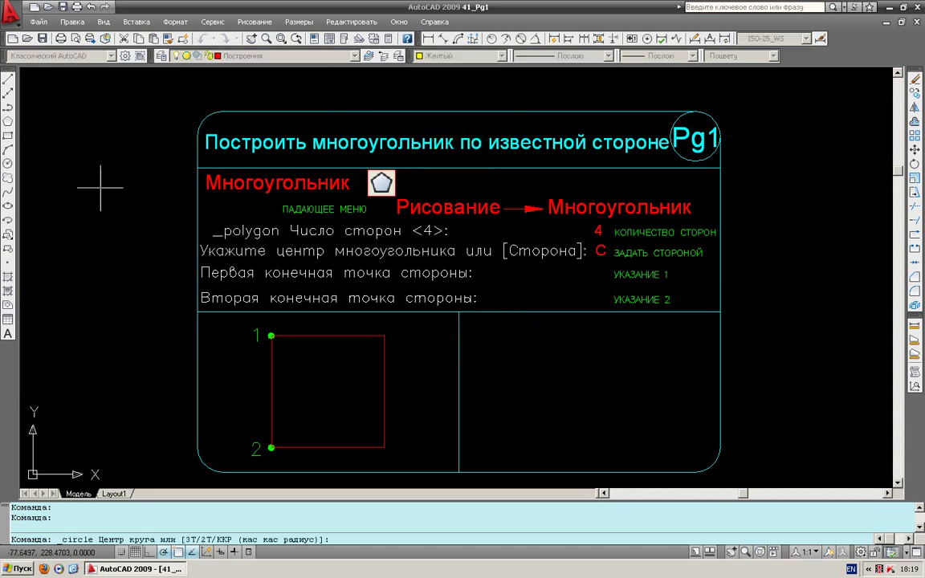
{"action": "left_click", "coordinate": [582, 396]}
{"action": "type", "text": "50"}
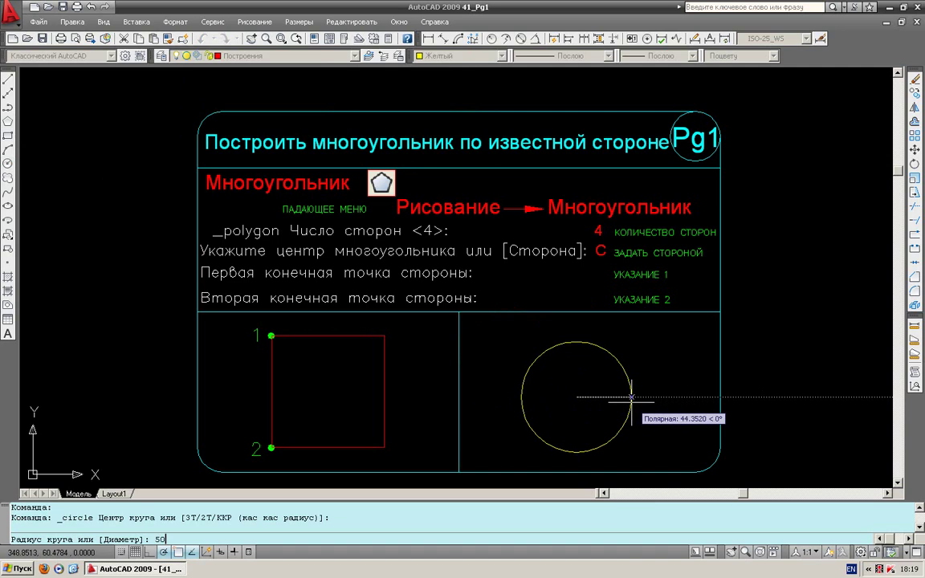
{"action": "key", "text": "Return"}
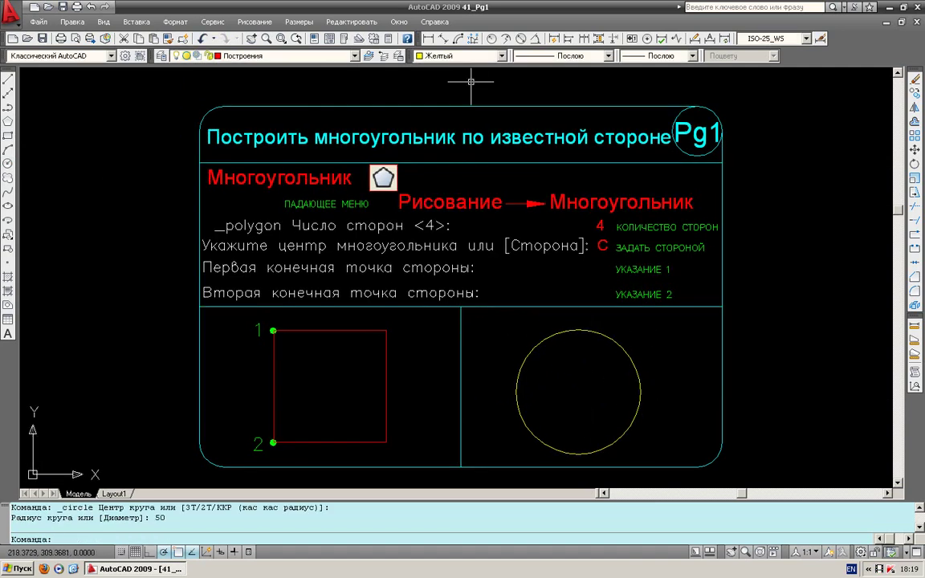
{"action": "left_click", "coordinate": [421, 55]}
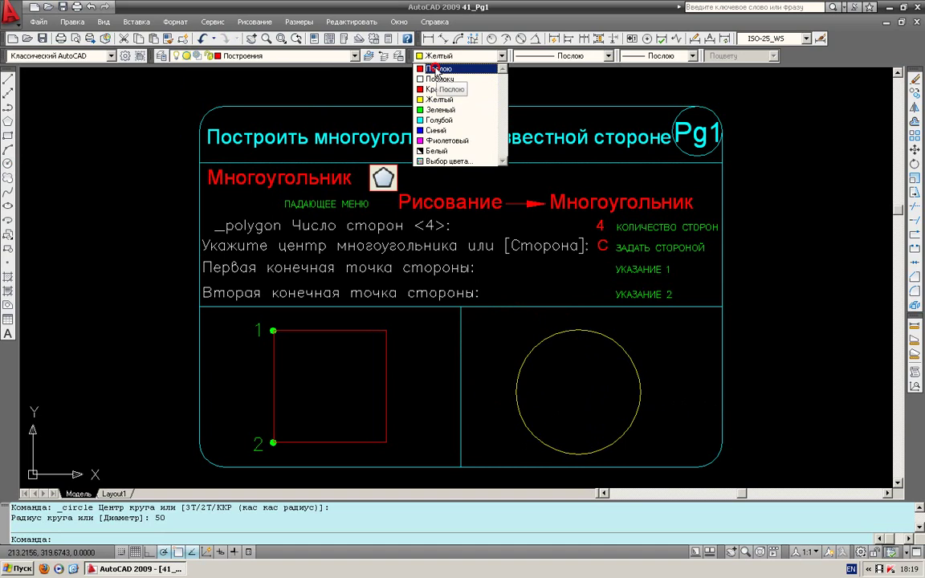
{"action": "left_click", "coordinate": [425, 69]}
{"action": "middle_click_drag", "start_coordinate": [461, 360], "coordinate": [463, 351]}
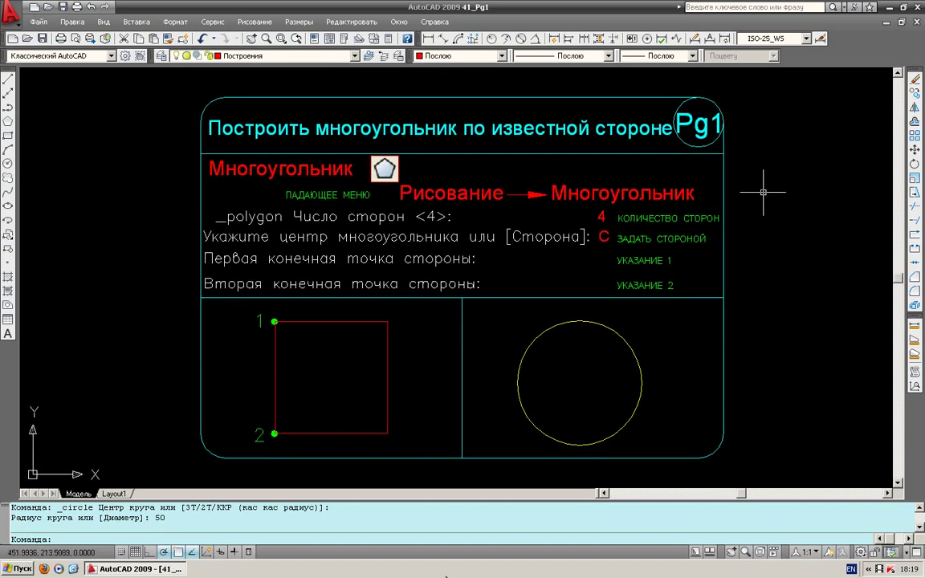
Draw a 5-sided polygon inscribed in the circle, snapped to its centre, radius 50.
{"action": "left_click", "coordinate": [8, 120]}
{"action": "type", "text": "5"}
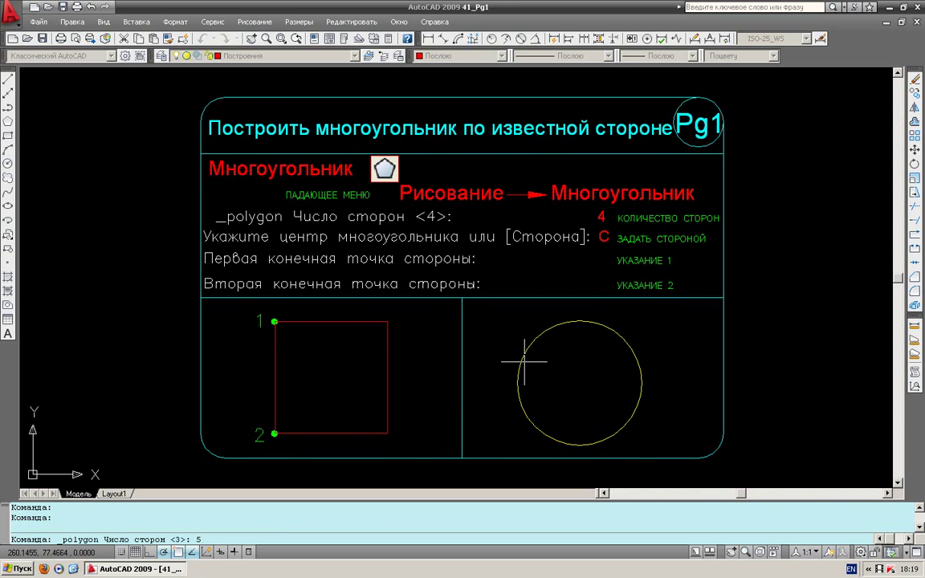
{"action": "key", "text": "Return"}
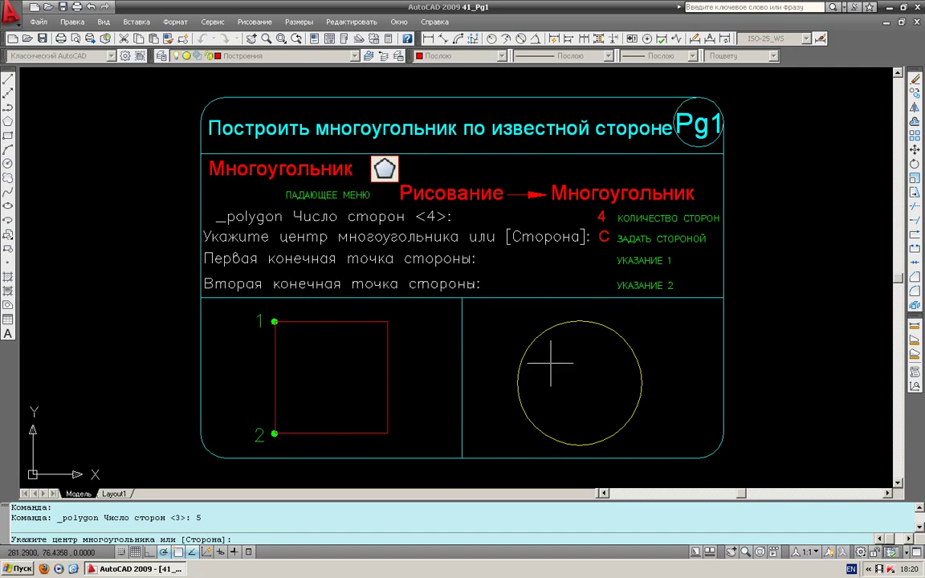
{"action": "right_click", "coordinate": [180, 554]}
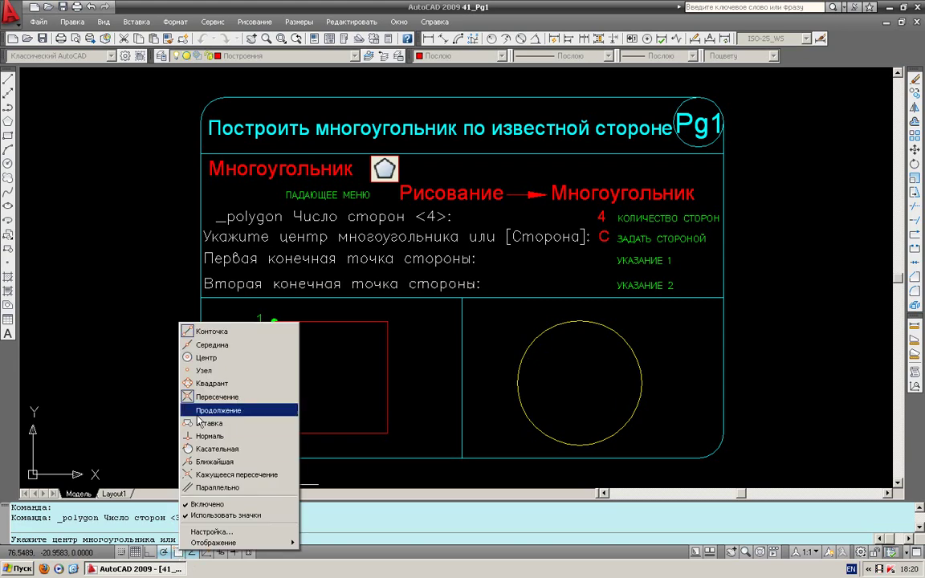
{"action": "left_click", "coordinate": [207, 358]}
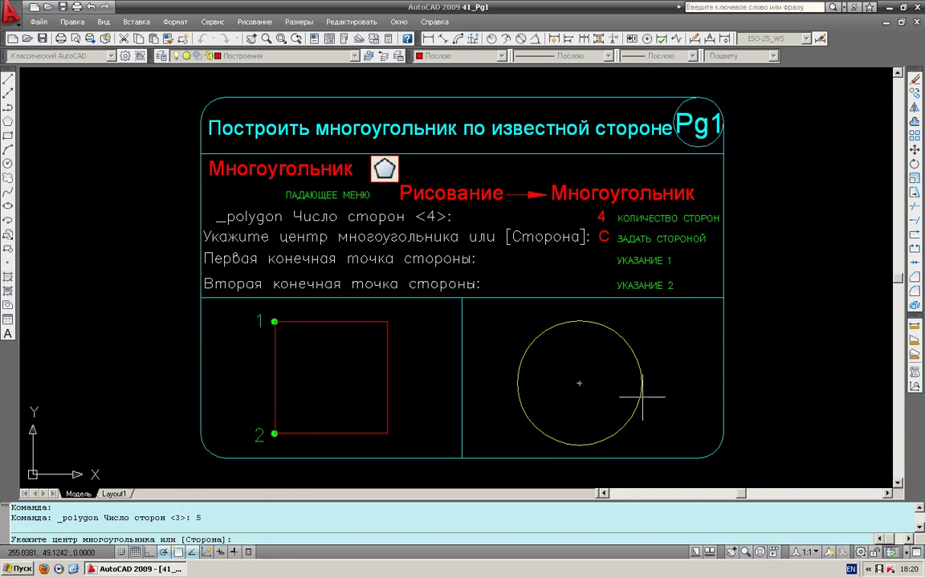
{"action": "left_click", "coordinate": [579, 383]}
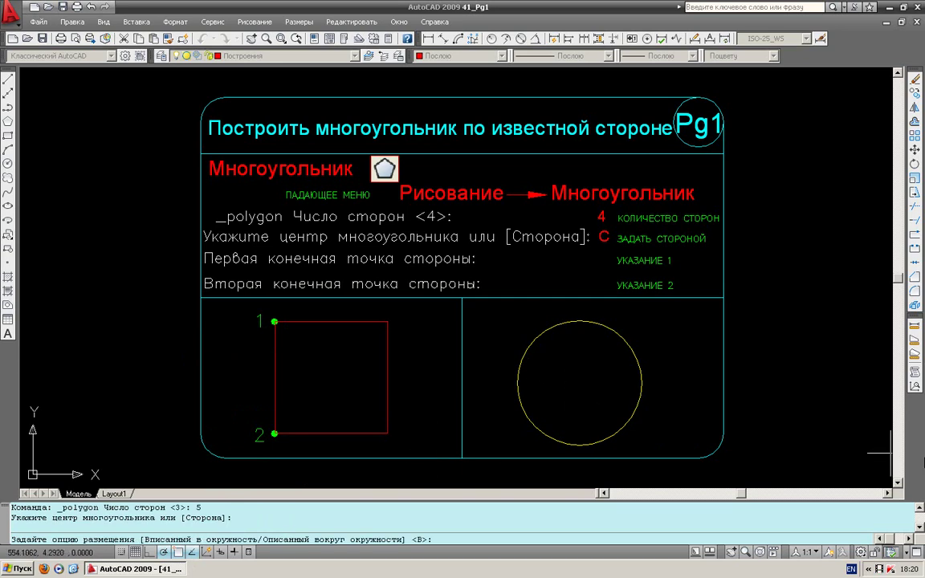
{"action": "right_click", "coordinate": [575, 376]}
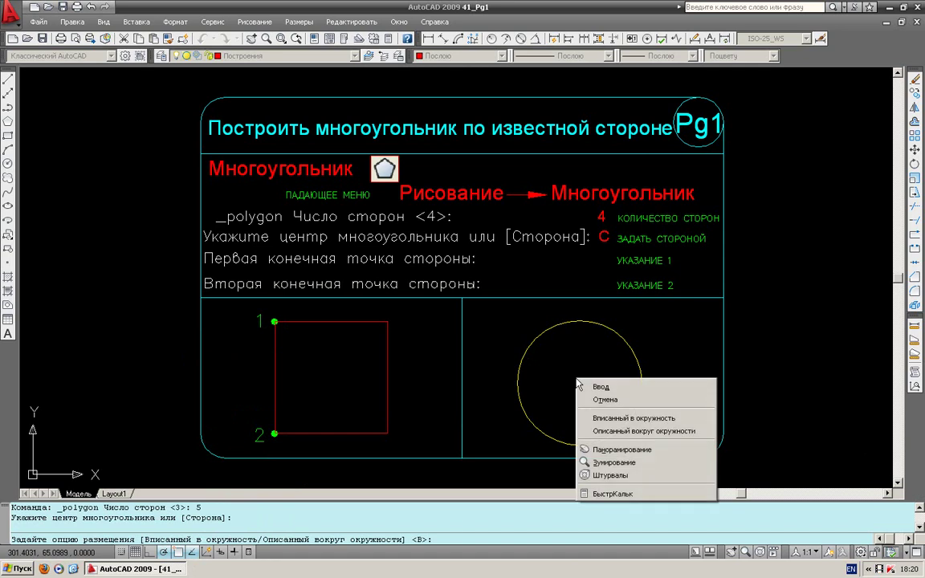
{"action": "left_click", "coordinate": [619, 418]}
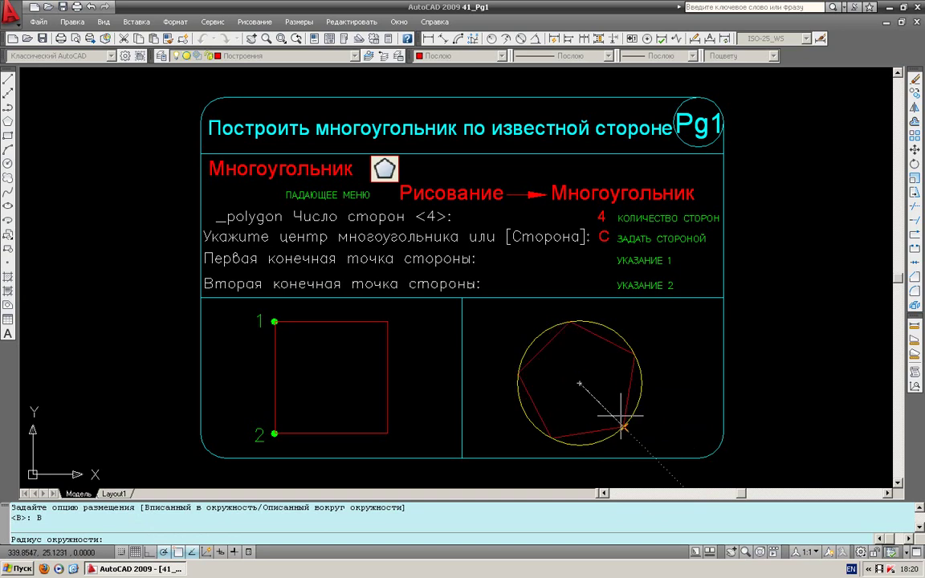
{"action": "type", "text": "50"}
{"action": "key", "text": "Return"}
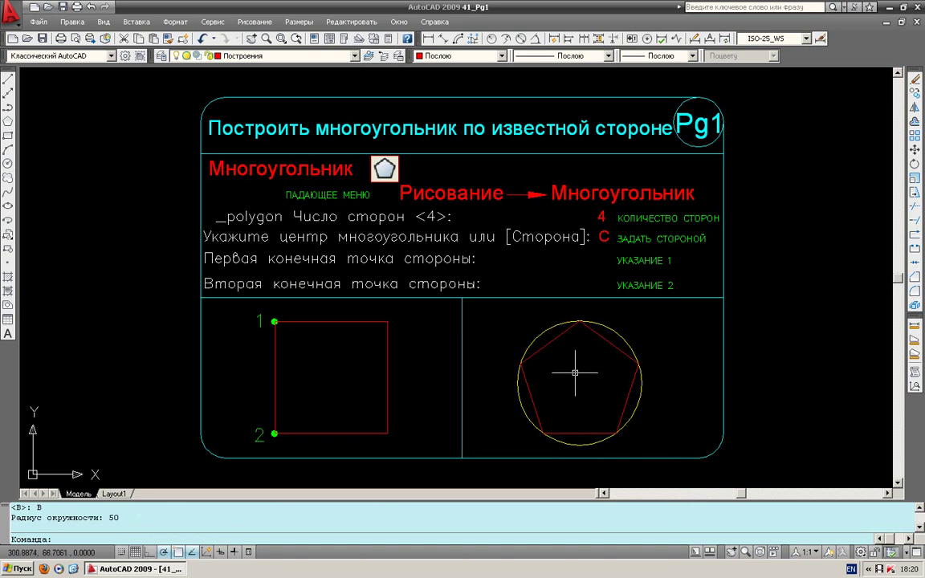
{"action": "right_click", "coordinate": [575, 372]}
{"action": "left_click", "coordinate": [562, 417]}
{"action": "key", "text": "Escape"}
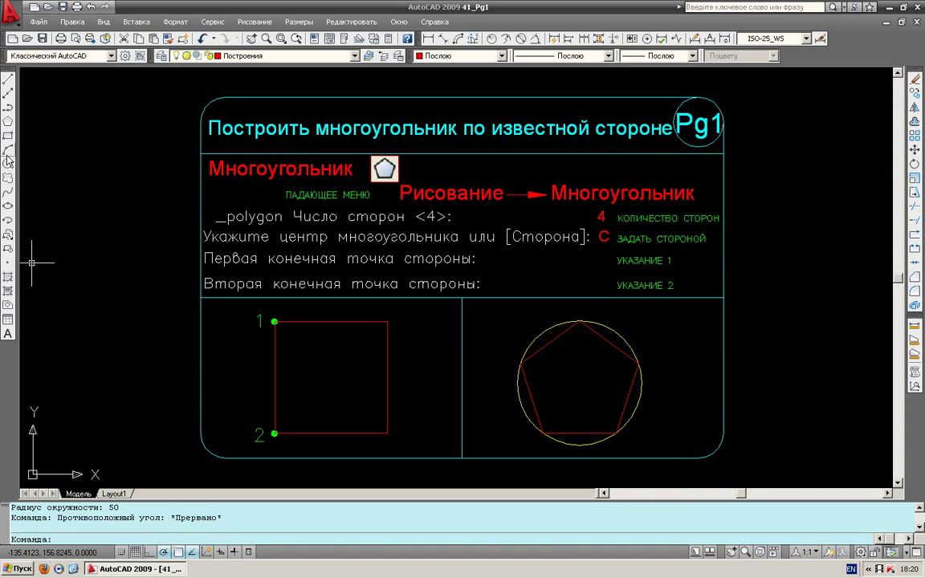
Draw a second pentagon circumscribed about the circle at the same centre, radius 50.
{"action": "left_click", "coordinate": [8, 121]}
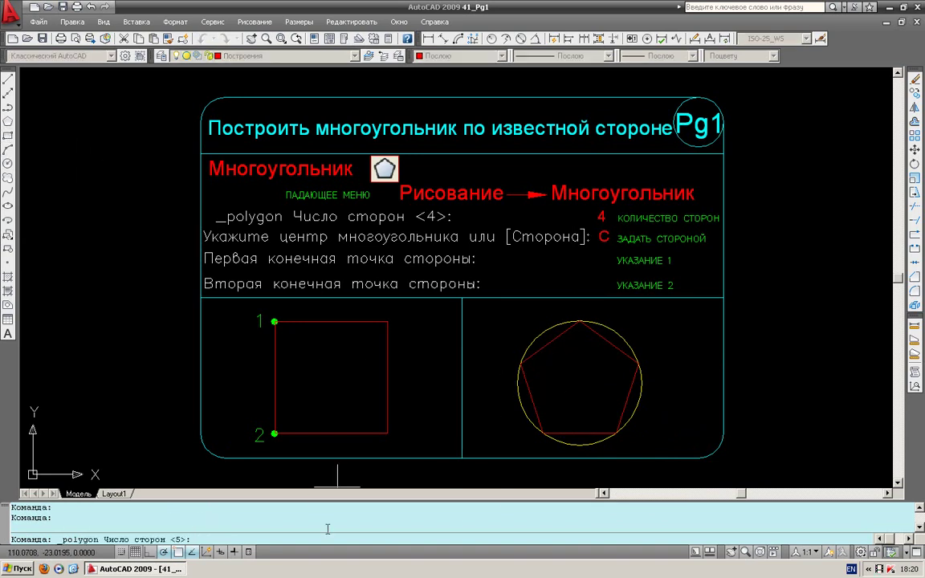
{"action": "type", "text": "5"}
{"action": "key", "text": "Return"}
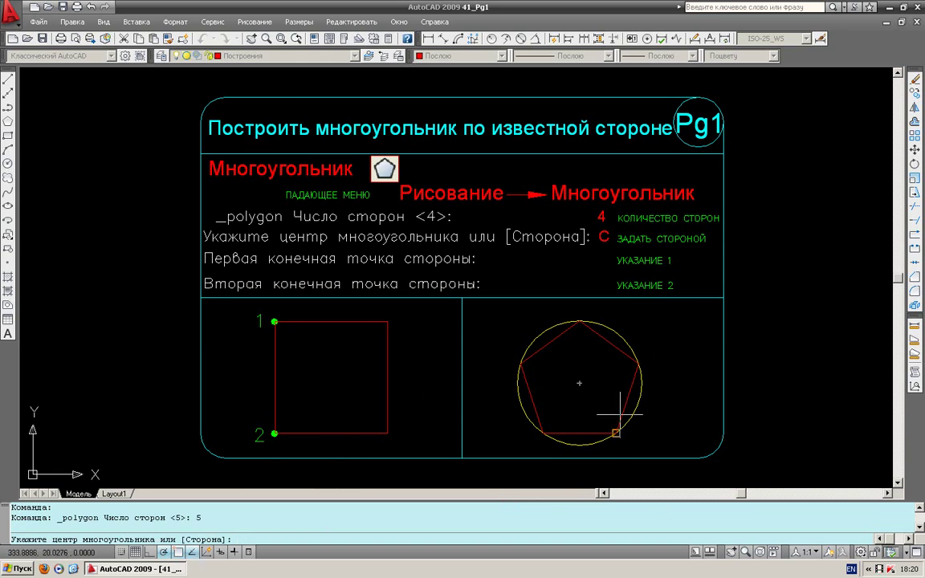
{"action": "left_click", "coordinate": [581, 384]}
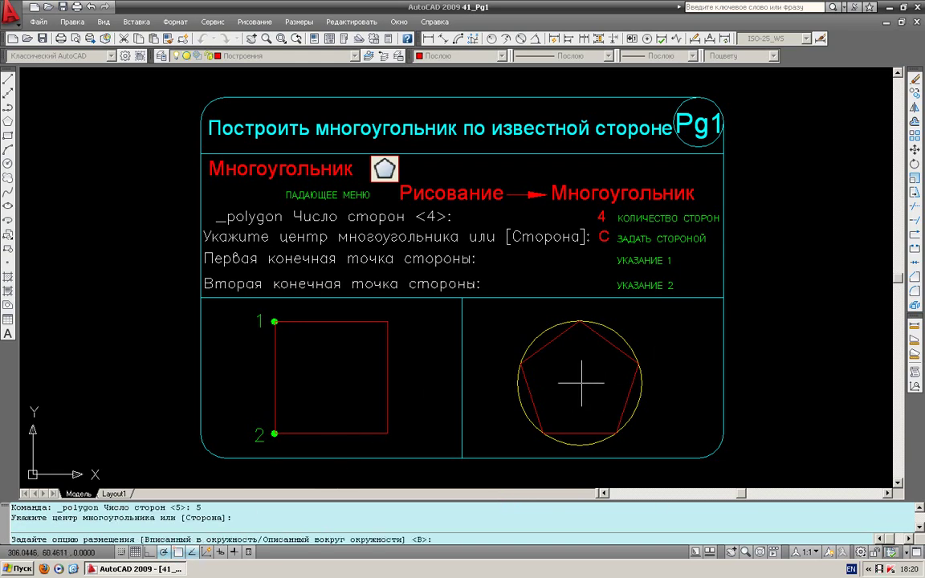
{"action": "right_click", "coordinate": [581, 384]}
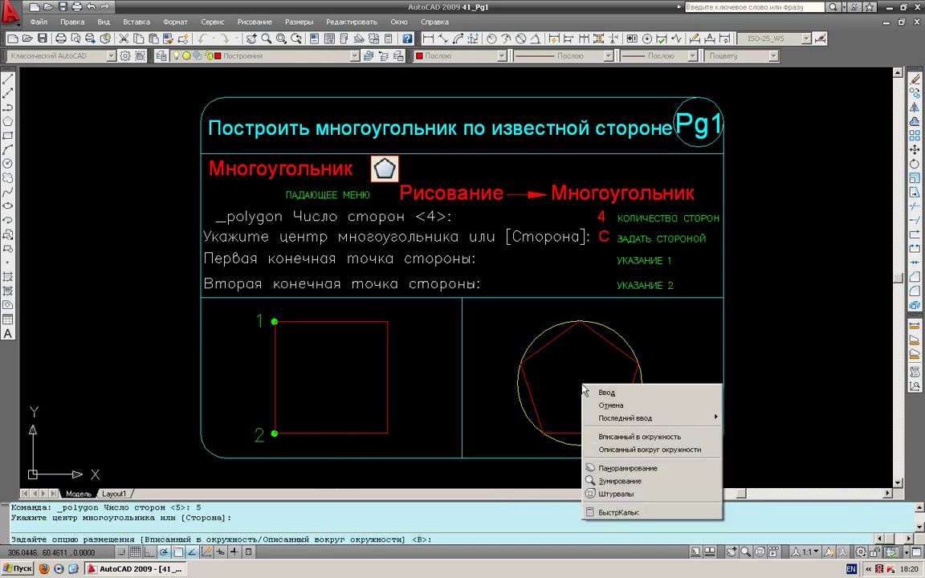
{"action": "left_click", "coordinate": [609, 451]}
{"action": "type", "text": "5"}
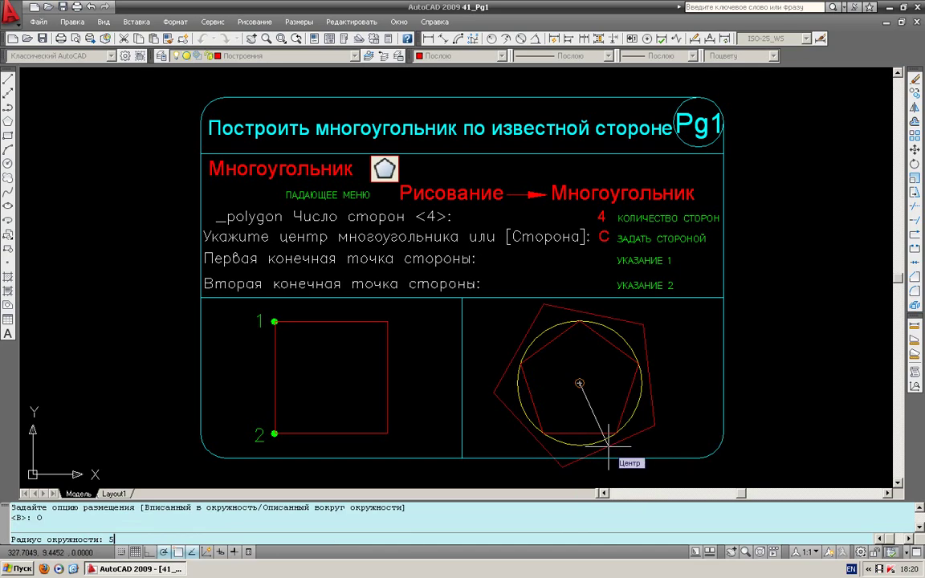
{"action": "type", "text": "0"}
{"action": "key", "text": "Return"}
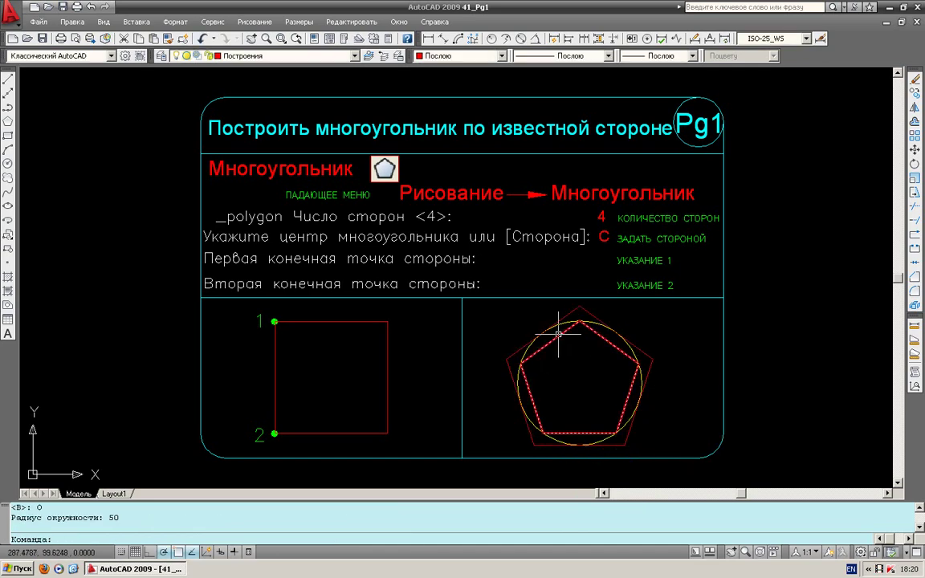
{"action": "left_click", "coordinate": [46, 7]}
Open drawing 42_Pg2 and then drawing 43_Pg3 to look them over.
{"action": "left_click", "coordinate": [381, 205]}
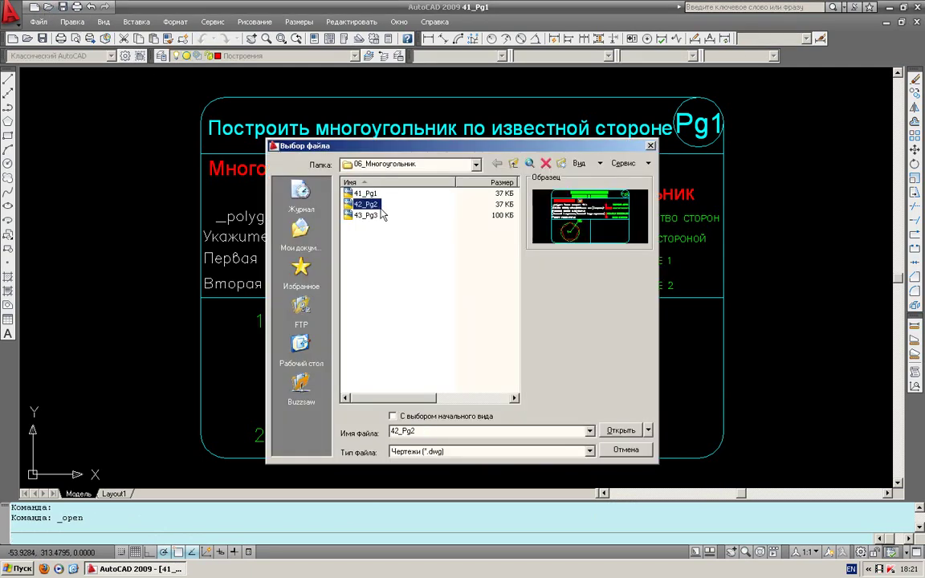
{"action": "left_click", "coordinate": [621, 431]}
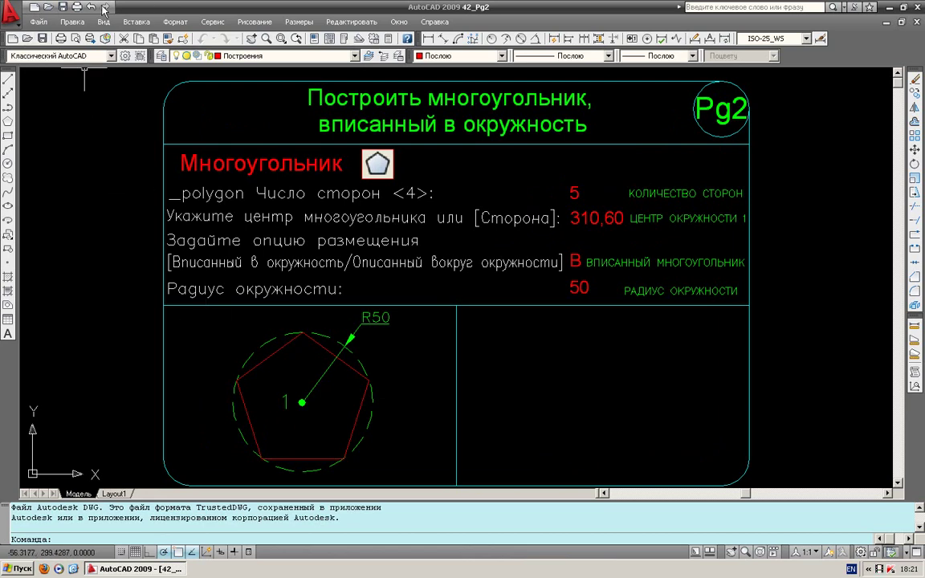
{"action": "left_click", "coordinate": [48, 6]}
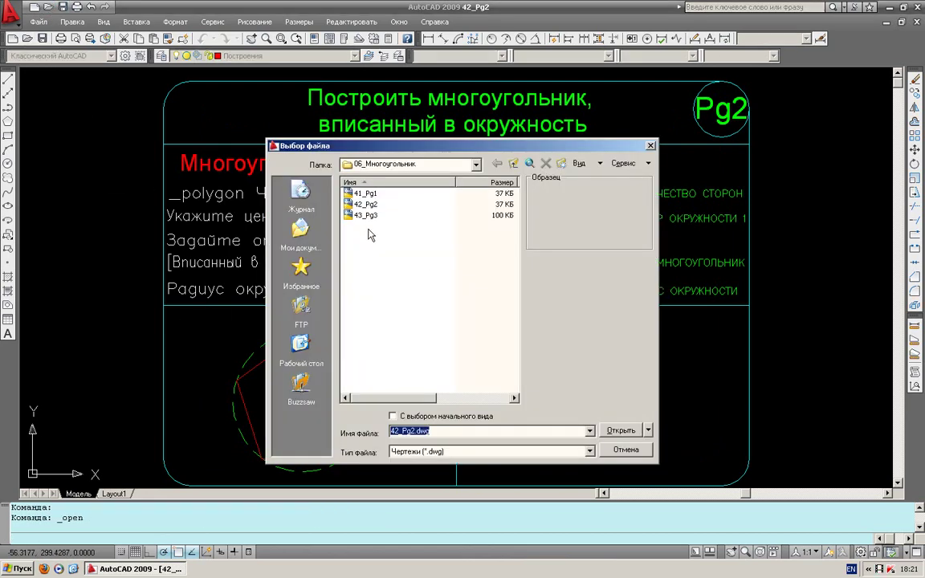
{"action": "left_click", "coordinate": [361, 215]}
{"action": "left_click", "coordinate": [618, 434]}
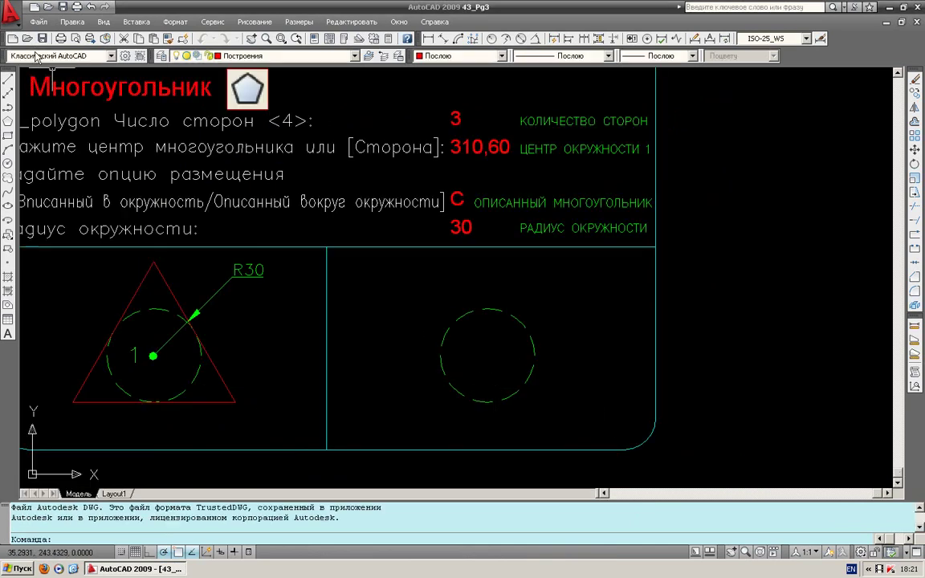
Go up a folder into 07_Текст and open drawing 47_T1.
{"action": "left_click", "coordinate": [48, 7]}
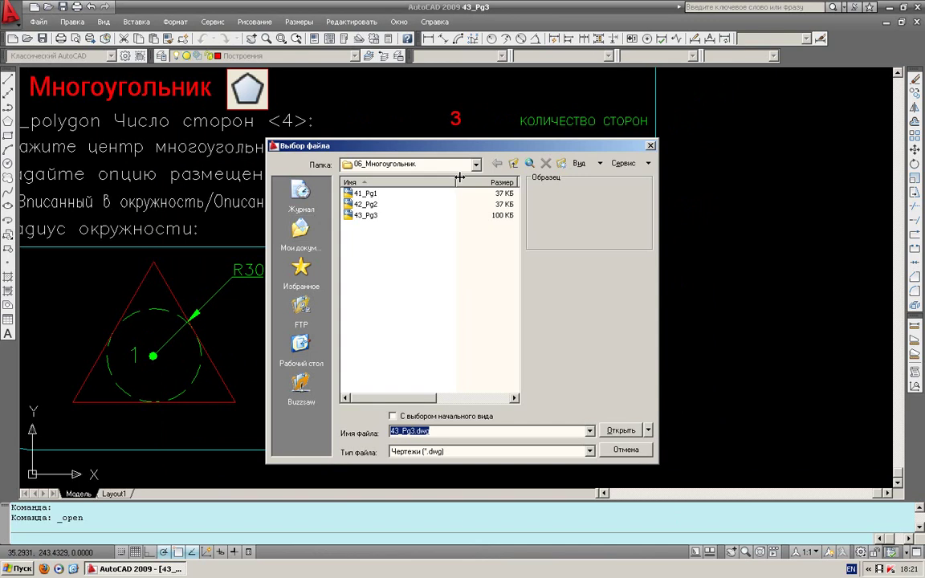
{"action": "key", "text": "BackSpace"}
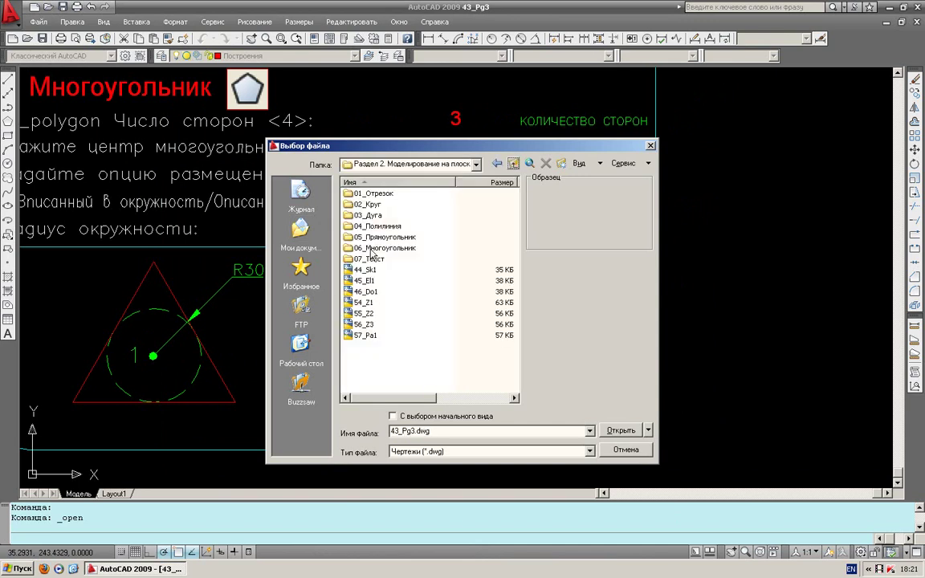
{"action": "left_click", "coordinate": [370, 261]}
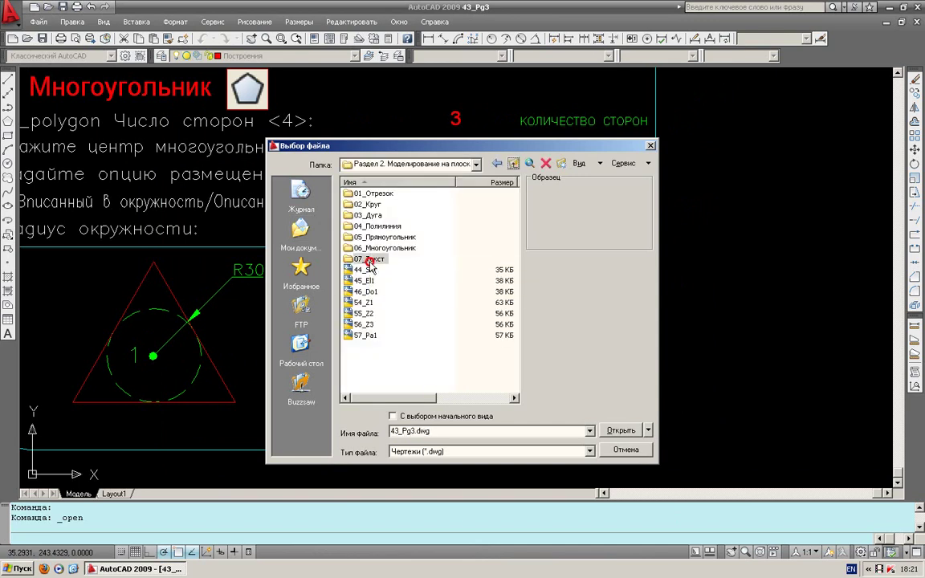
{"action": "left_click", "coordinate": [620, 431]}
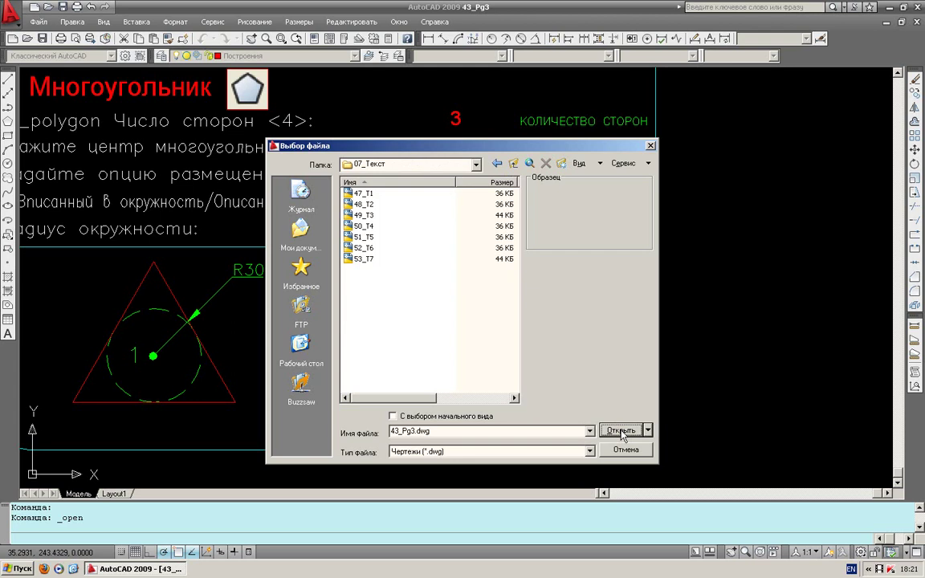
{"action": "left_click", "coordinate": [361, 194]}
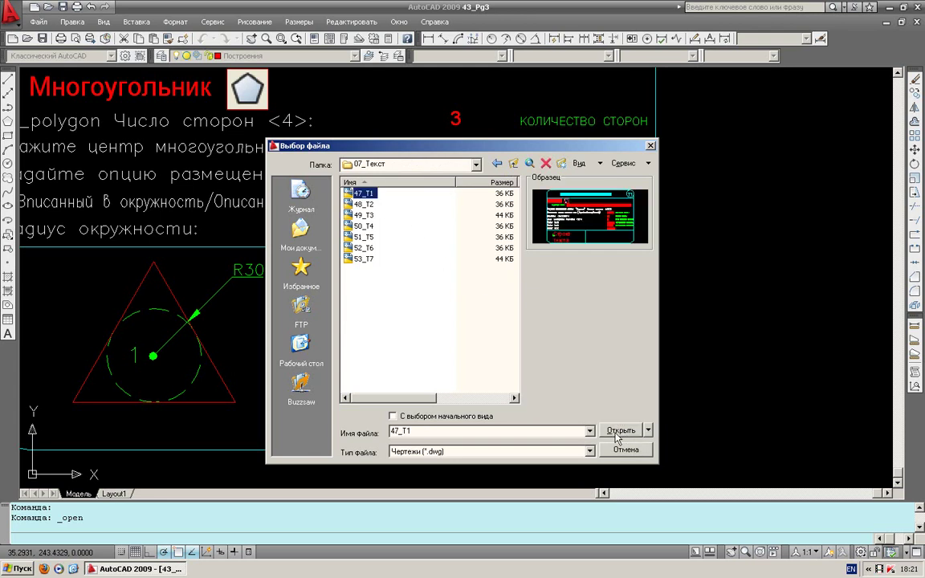
{"action": "left_click", "coordinate": [615, 435]}
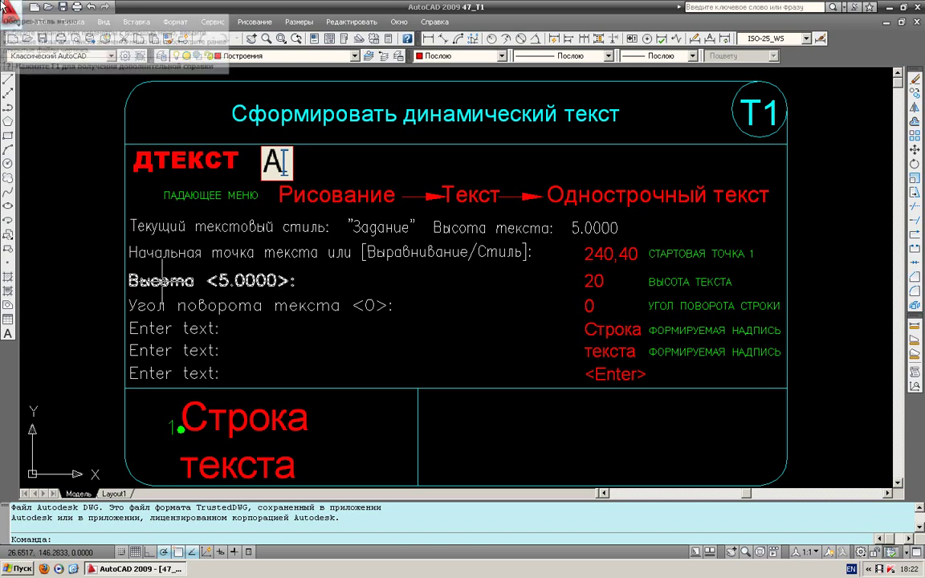
Zoom and pan the T1 sheet toward the lower left, then open the Рисование (Draw) menu.
{"action": "scroll", "coordinate": [528, 387], "scroll_direction": "down", "scroll_amount": 1}
{"action": "scroll", "coordinate": [512, 377], "scroll_direction": "down", "scroll_amount": 1}
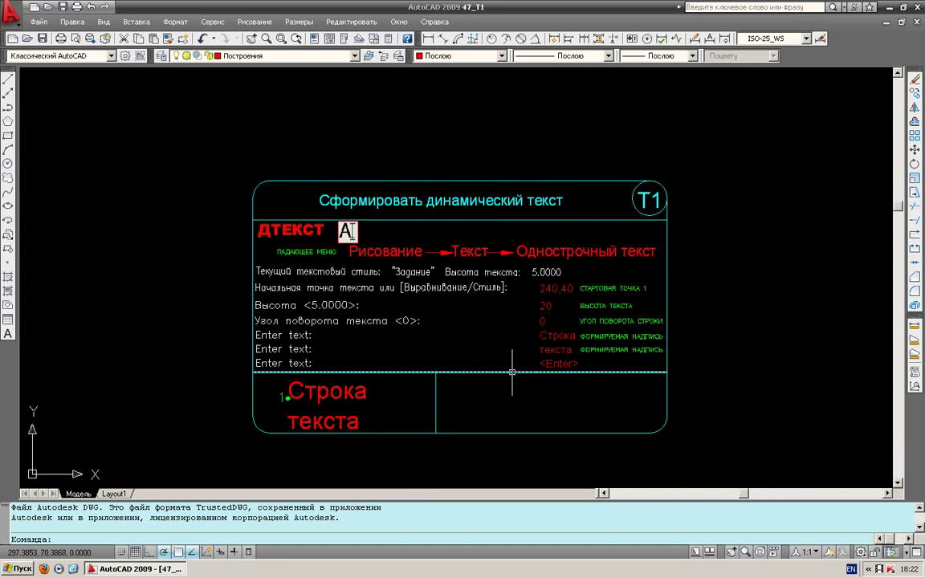
{"action": "scroll", "coordinate": [423, 372], "scroll_direction": "down", "scroll_amount": 1}
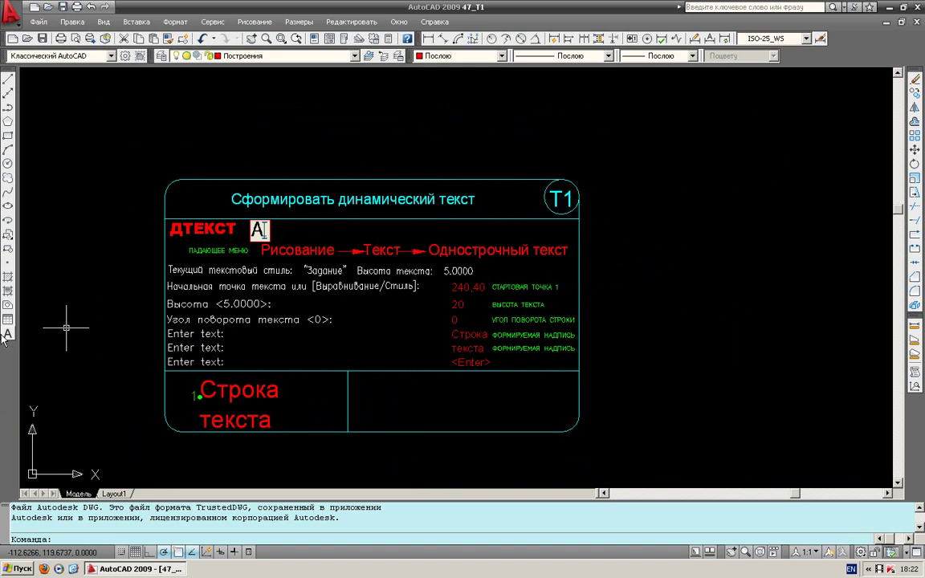
{"action": "middle_click_drag", "start_coordinate": [351, 347], "coordinate": [303, 349]}
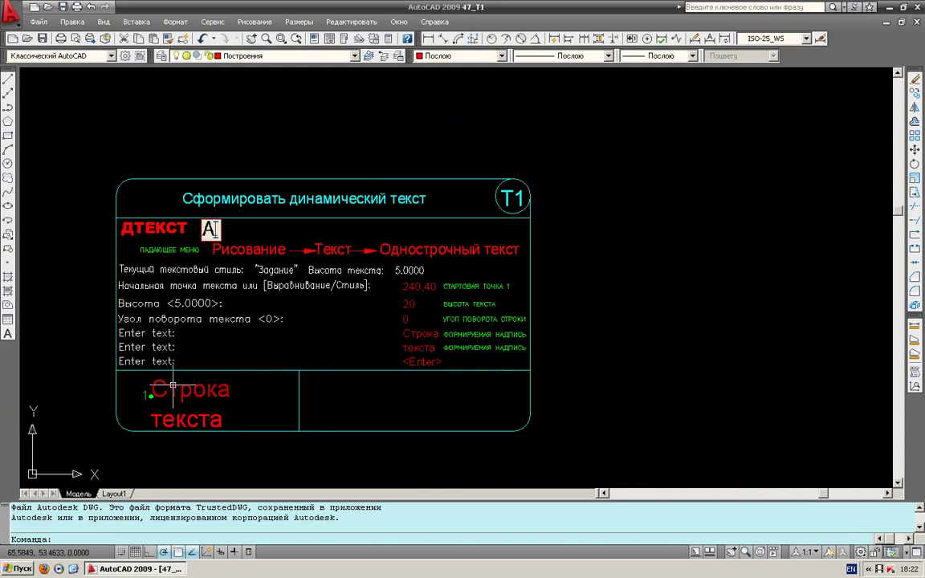
{"action": "scroll", "coordinate": [144, 337], "scroll_direction": "up", "scroll_amount": 2}
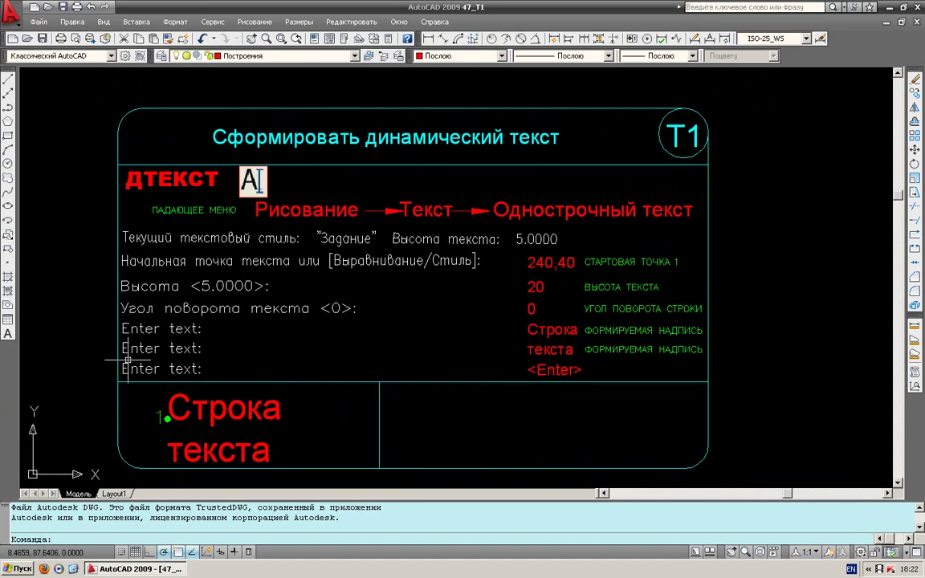
{"action": "scroll", "coordinate": [127, 361], "scroll_direction": "down", "scroll_amount": 2}
{"action": "middle_click_drag", "start_coordinate": [227, 368], "coordinate": [167, 368]}
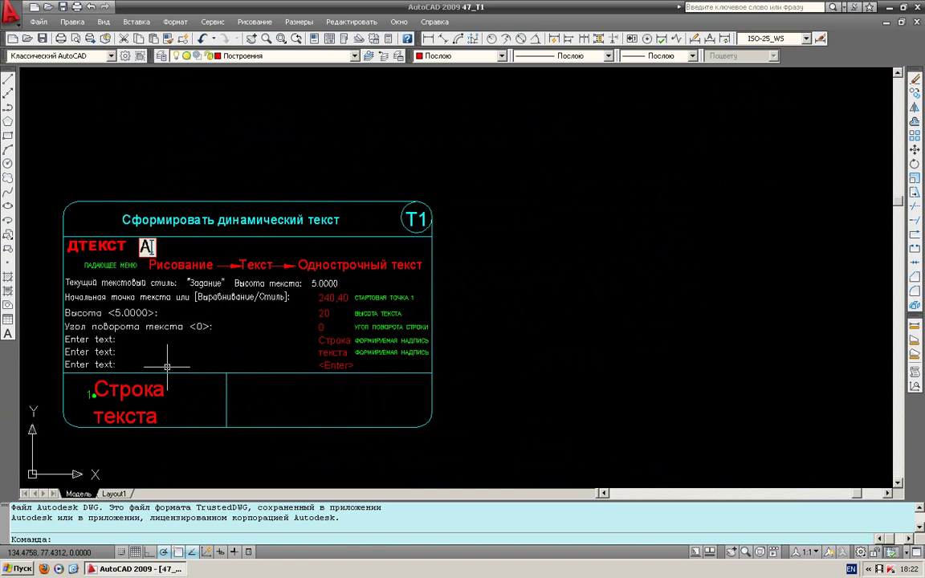
{"action": "mouse_move", "coordinate": [214, 354]}
{"action": "middle_mouse_down"}
{"action": "mouse_move", "coordinate": [184, 352]}
{"action": "mouse_move", "coordinate": [214, 340]}
{"action": "middle_mouse_up"}
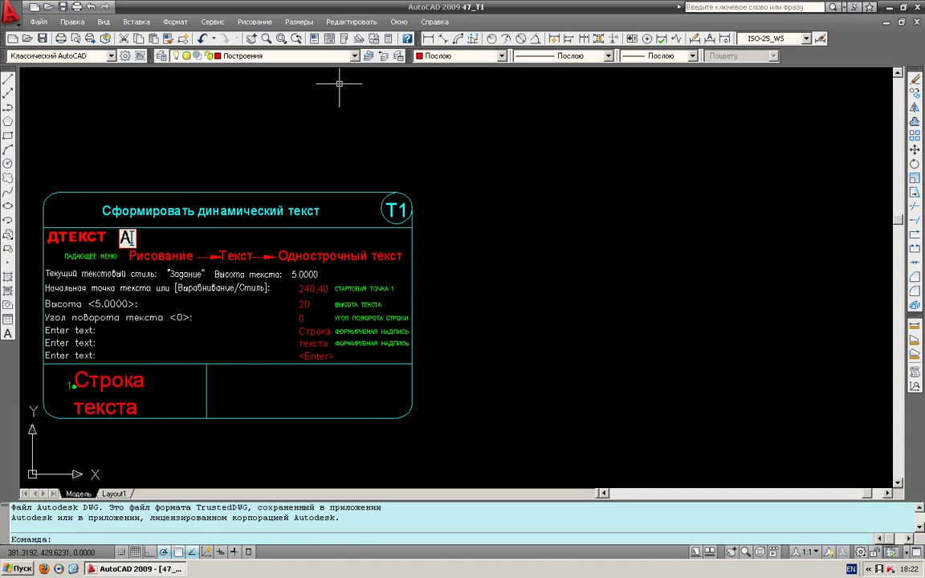
{"action": "left_click", "coordinate": [263, 22]}
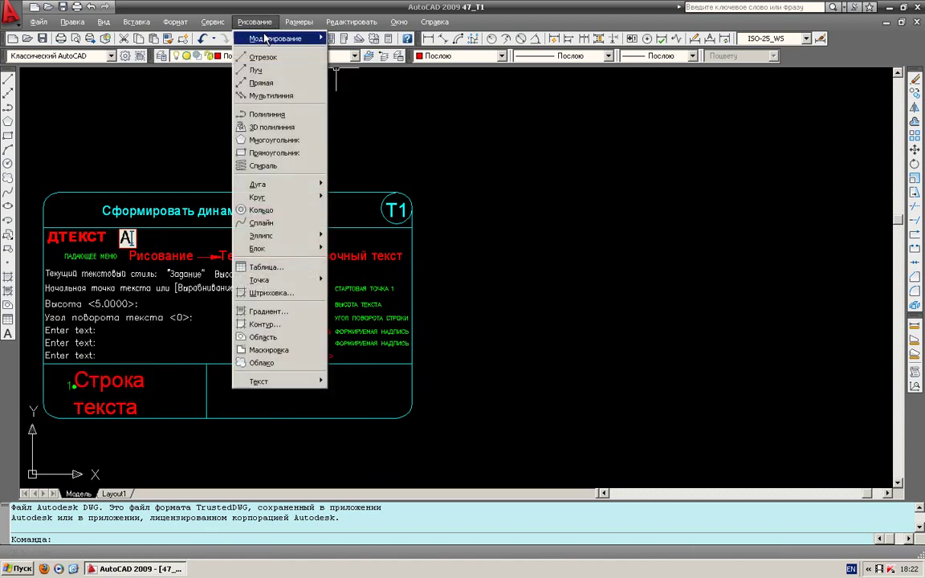
{"action": "mouse_move", "coordinate": [273, 381]}
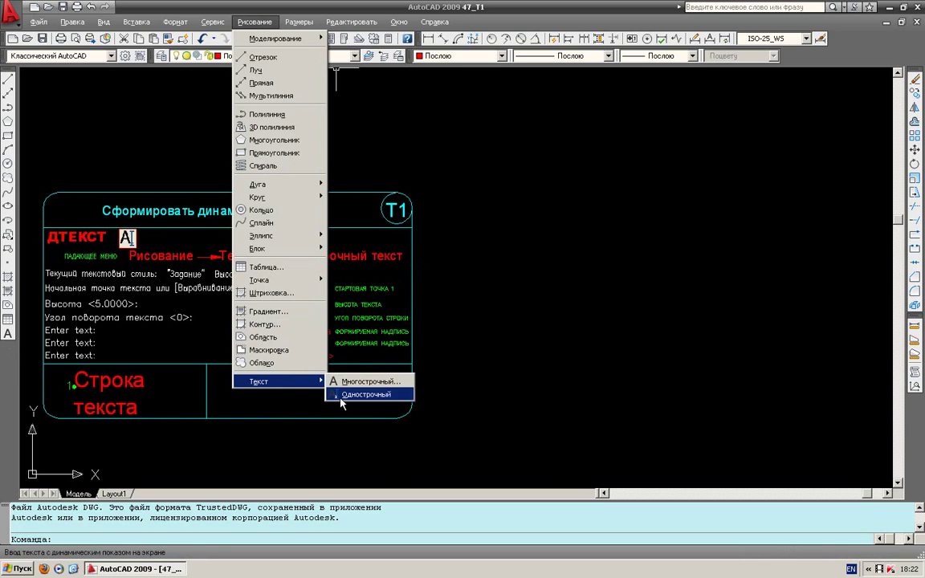
Dismiss the Draw menu and show the Text toolbar as a floating panel.
{"action": "left_click", "coordinate": [821, 264]}
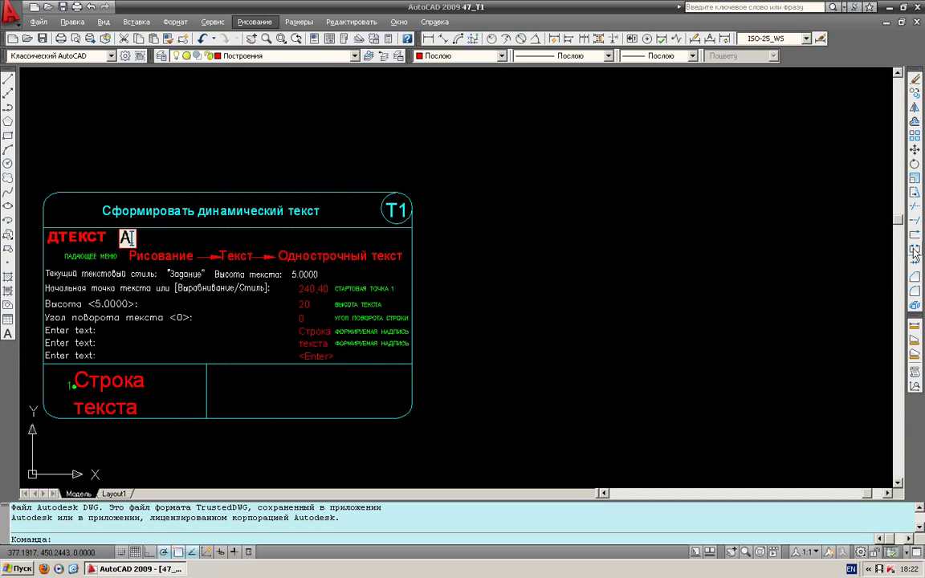
{"action": "right_click", "coordinate": [913, 250]}
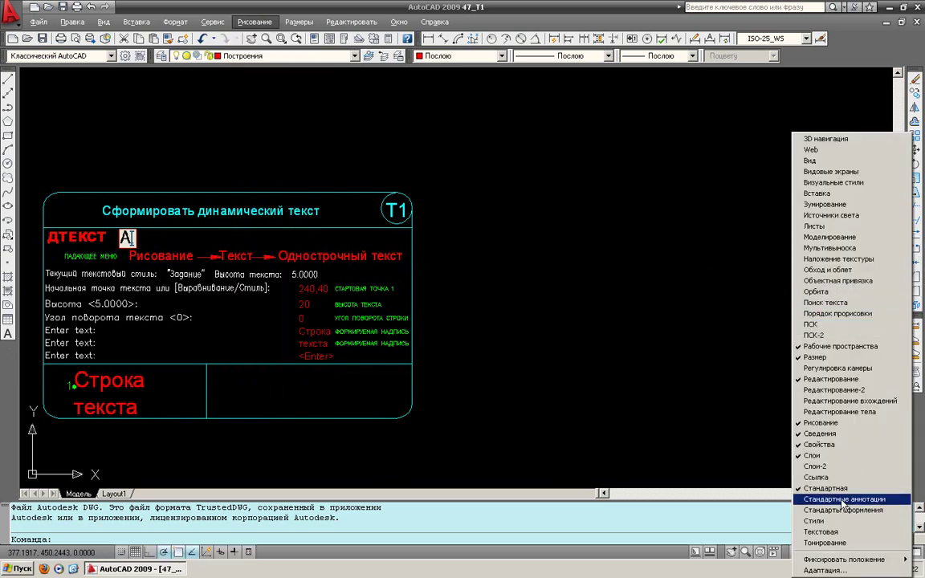
{"action": "left_click", "coordinate": [822, 532]}
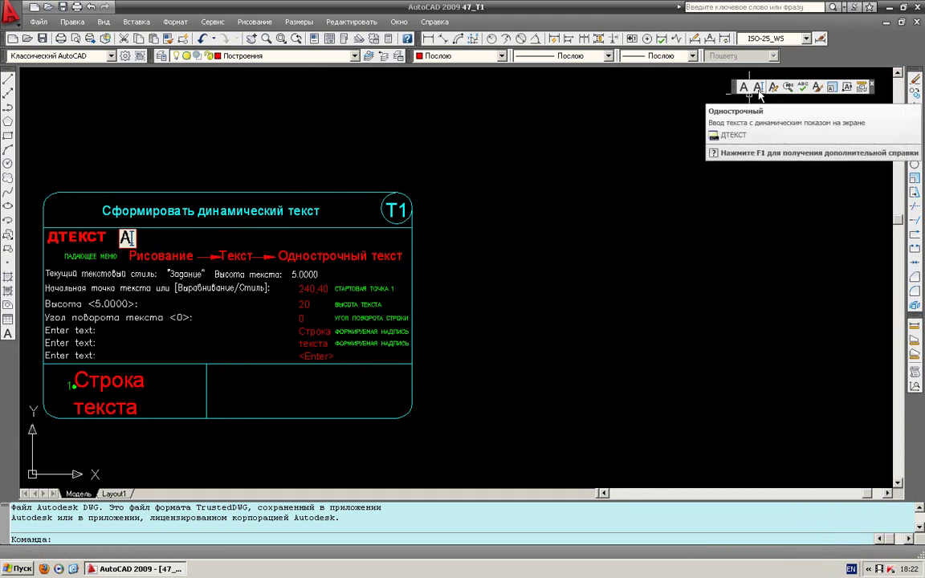
Pan and zoom the T1 sheet leftward to free space on its right.
{"action": "middle_click_drag", "start_coordinate": [464, 280], "coordinate": [689, 278]}
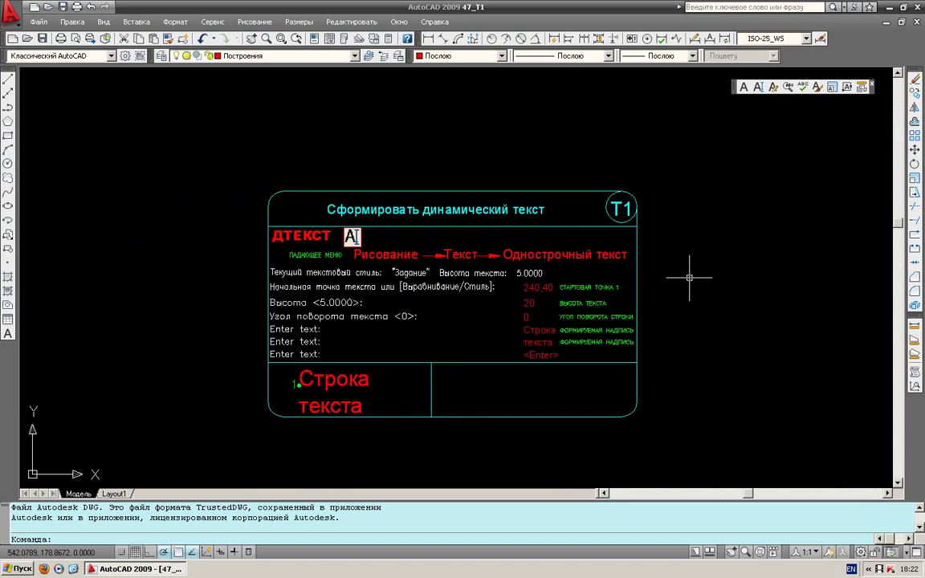
{"action": "scroll", "coordinate": [402, 210], "scroll_direction": "up", "scroll_amount": 2}
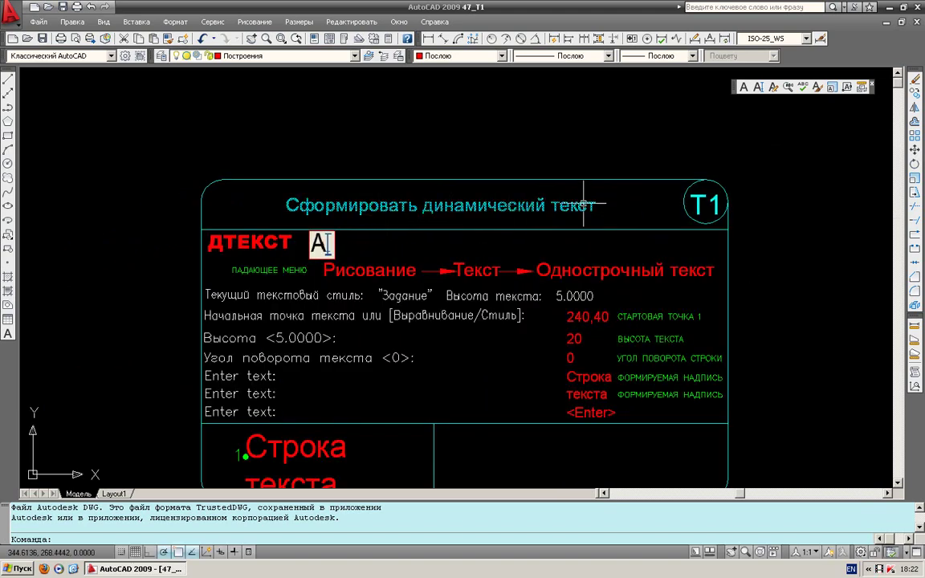
{"action": "middle_click_drag", "start_coordinate": [526, 207], "coordinate": [527, 185]}
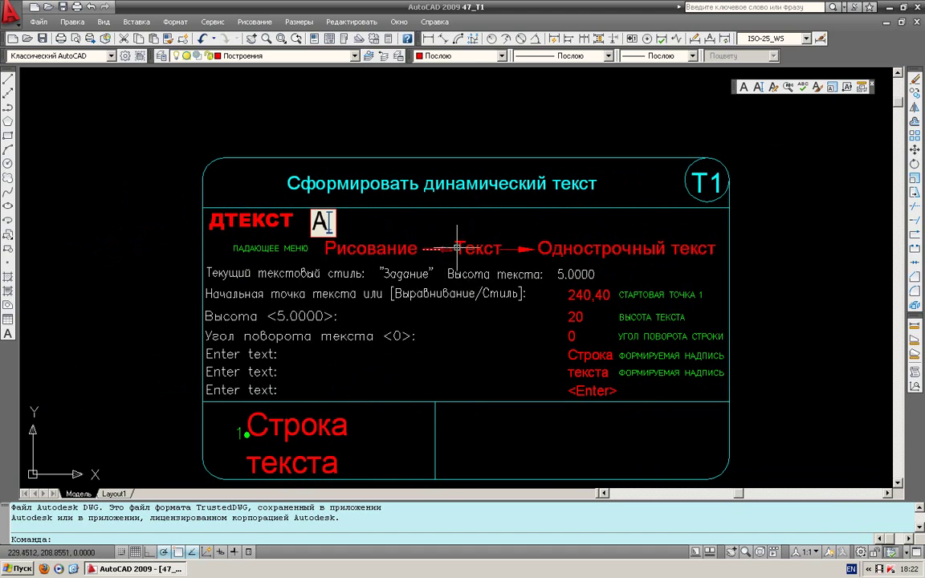
{"action": "mouse_move", "coordinate": [457, 270]}
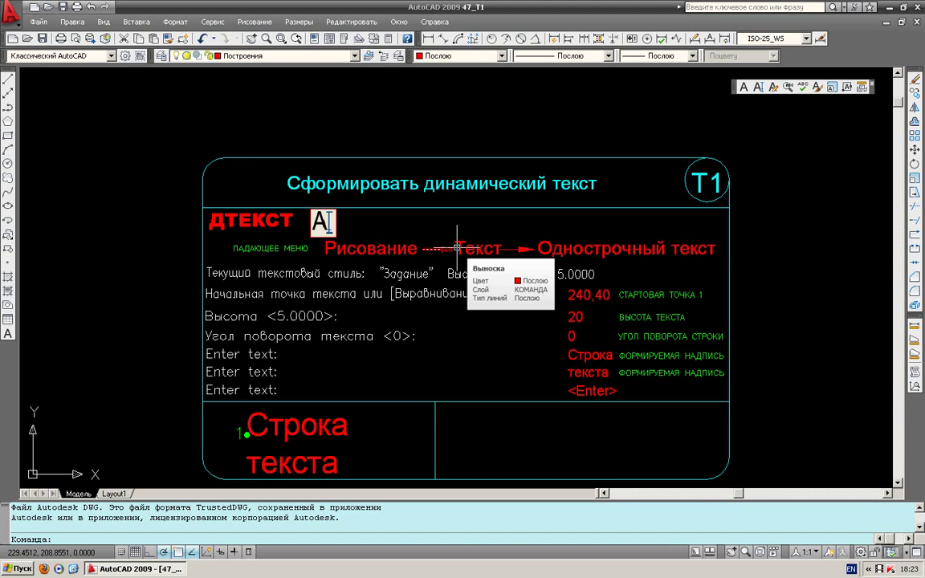
{"action": "middle_click_drag", "start_coordinate": [586, 353], "coordinate": [430, 355]}
{"action": "scroll", "coordinate": [370, 361], "scroll_direction": "down", "scroll_amount": 2}
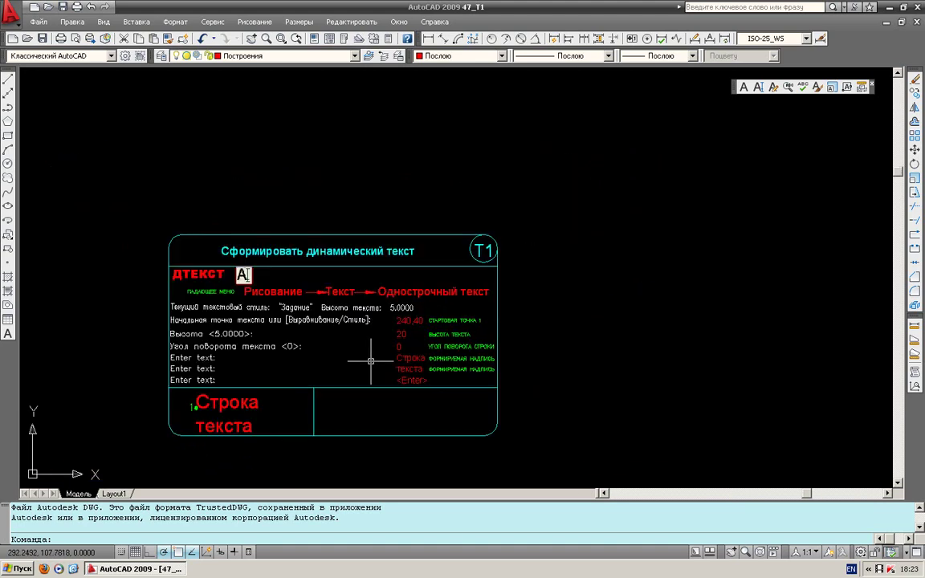
{"action": "middle_click_drag", "start_coordinate": [553, 377], "coordinate": [337, 377]}
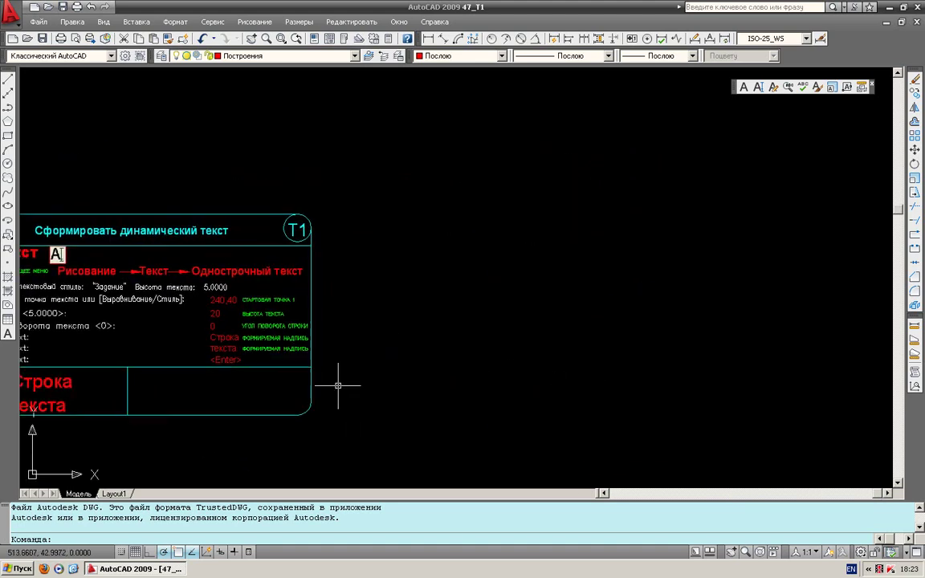
Start MTEXT with a box drawn right of the T1 sheet, keeping Arial at height 20.
{"action": "left_click", "coordinate": [8, 334]}
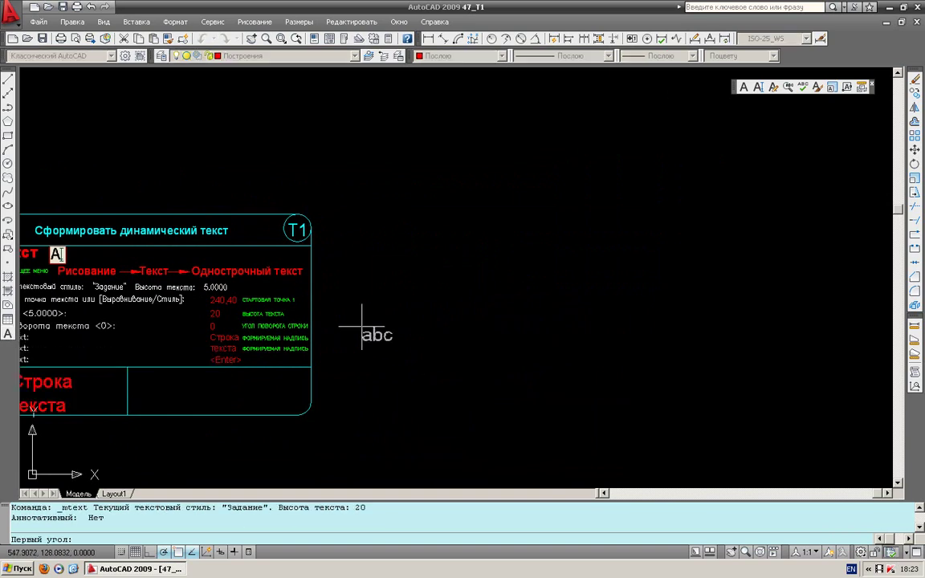
{"action": "left_click", "coordinate": [403, 248]}
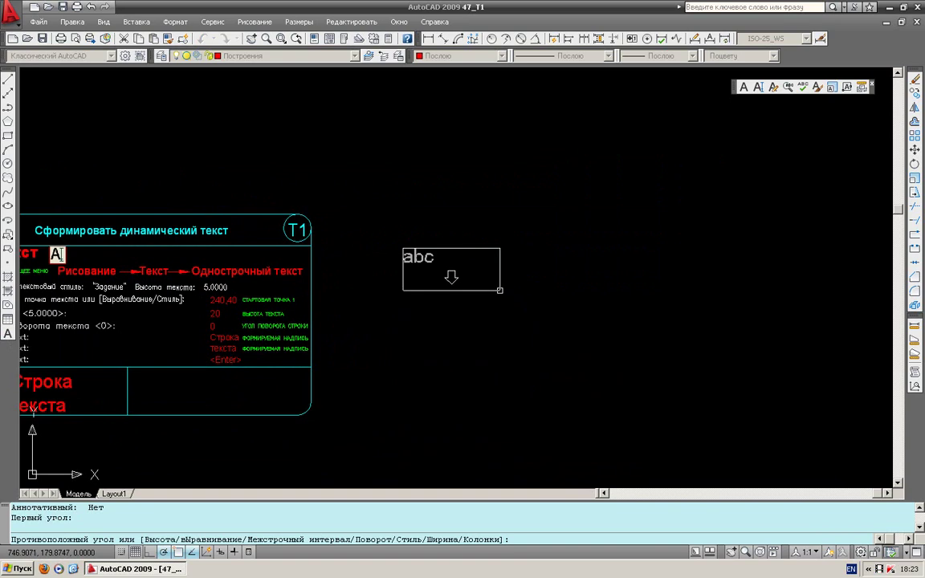
{"action": "left_click", "coordinate": [499, 290]}
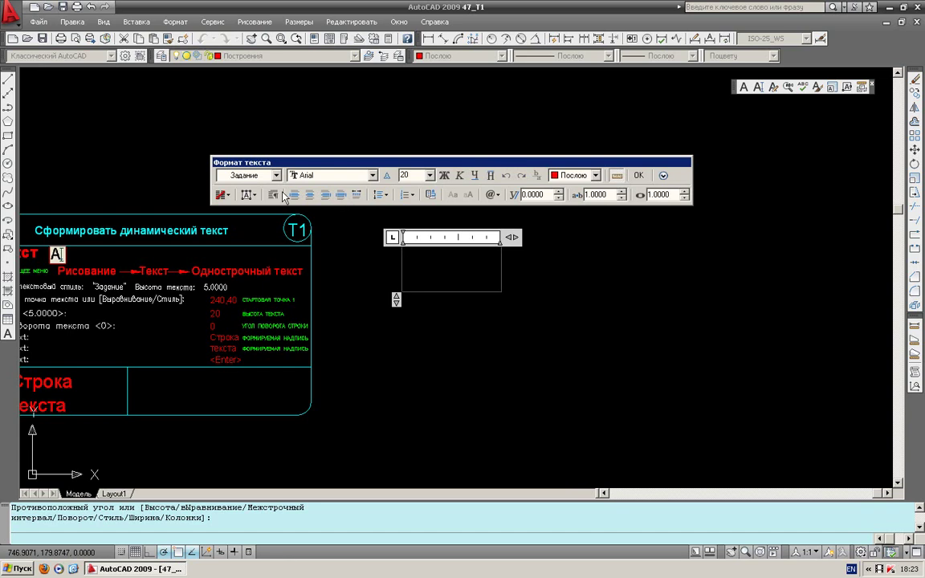
{"action": "left_click", "coordinate": [321, 176]}
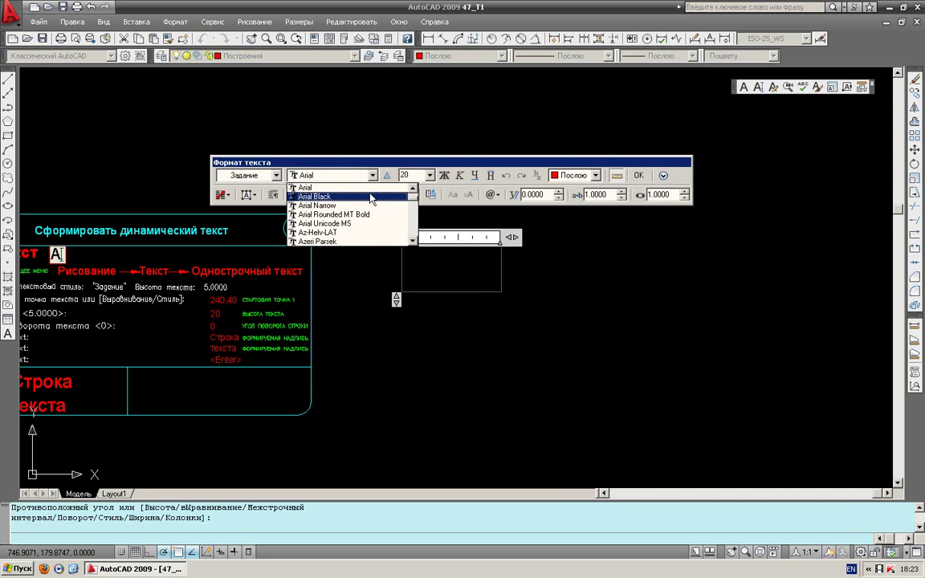
{"action": "left_click", "coordinate": [354, 187]}
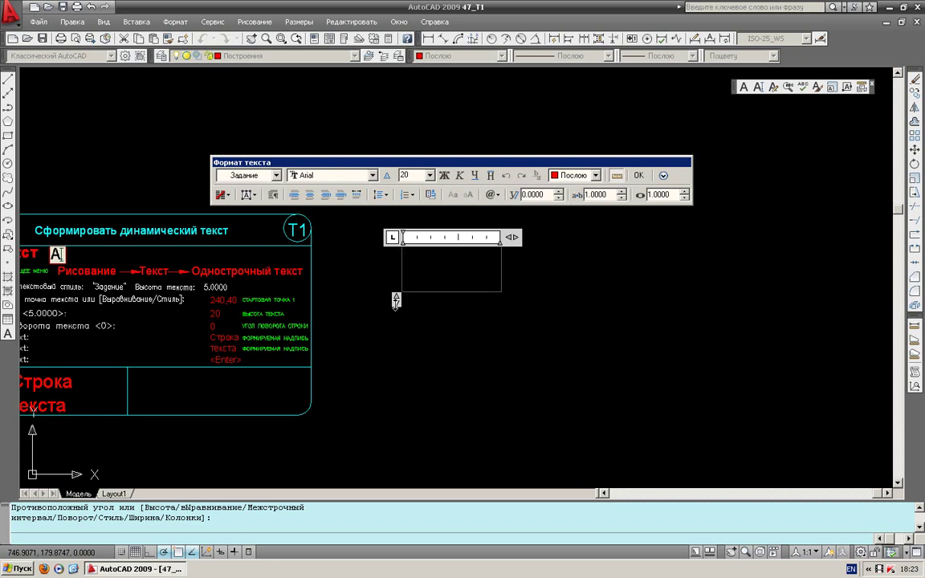
{"action": "mouse_move", "coordinate": [396, 299]}
{"action": "left_mouse_down"}
{"action": "mouse_move", "coordinate": [396, 339]}
{"action": "mouse_move", "coordinate": [408, 330]}
{"action": "left_mouse_up"}
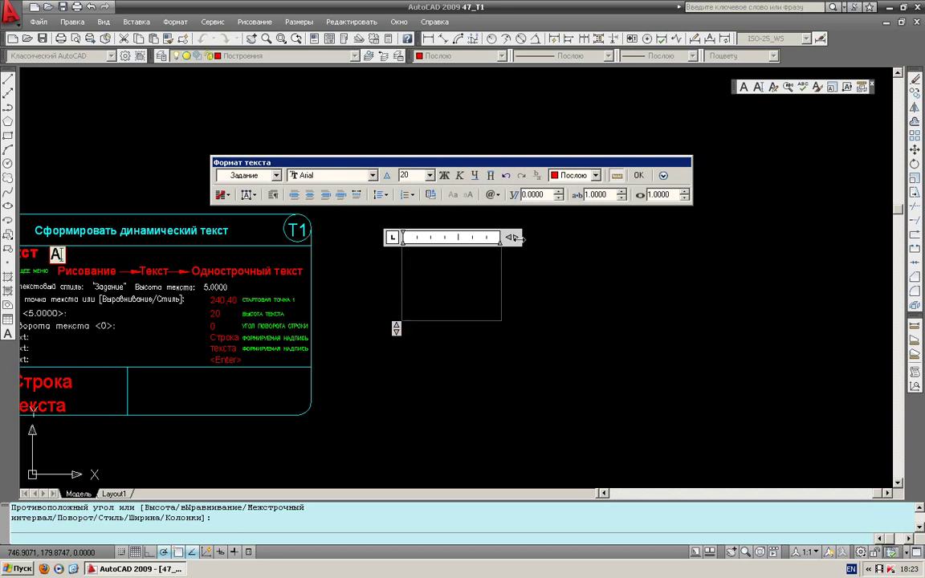
{"action": "left_click_drag", "start_coordinate": [511, 238], "coordinate": [636, 238]}
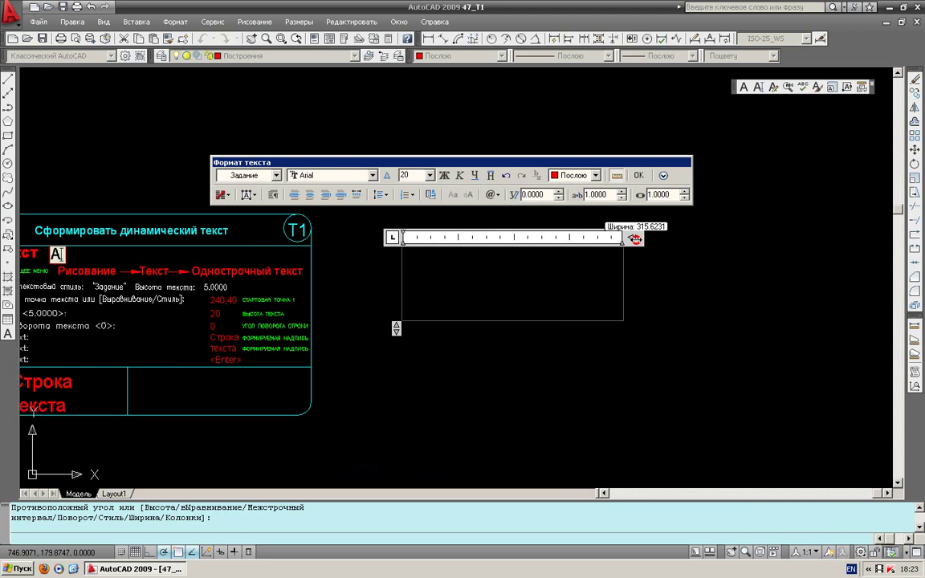
{"action": "left_click", "coordinate": [617, 176]}
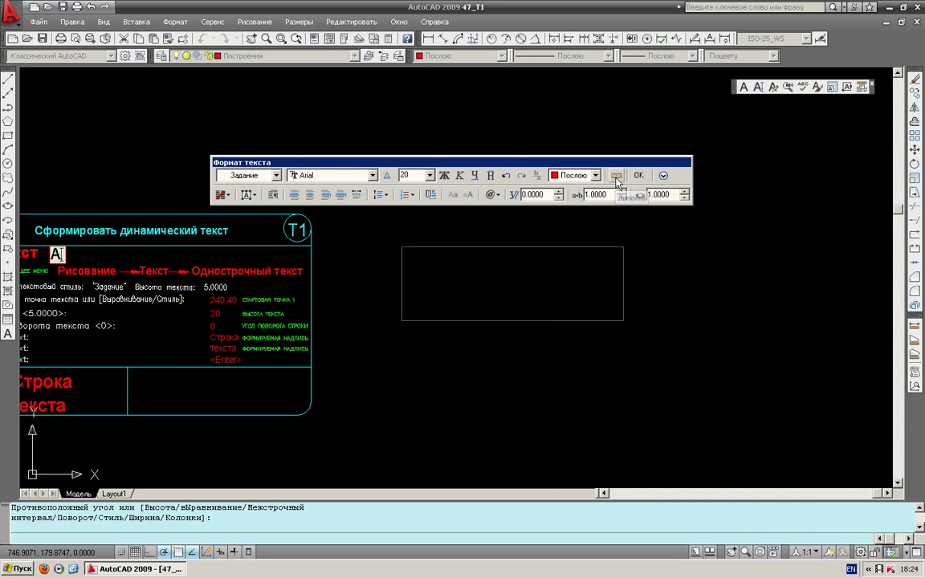
{"action": "left_click", "coordinate": [616, 178]}
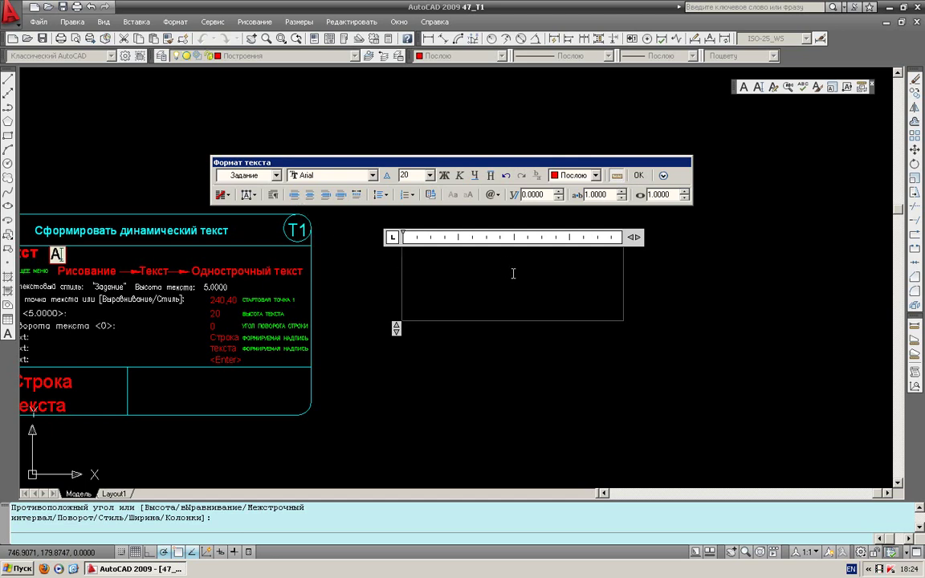
{"action": "type", "text": "SEMK"}
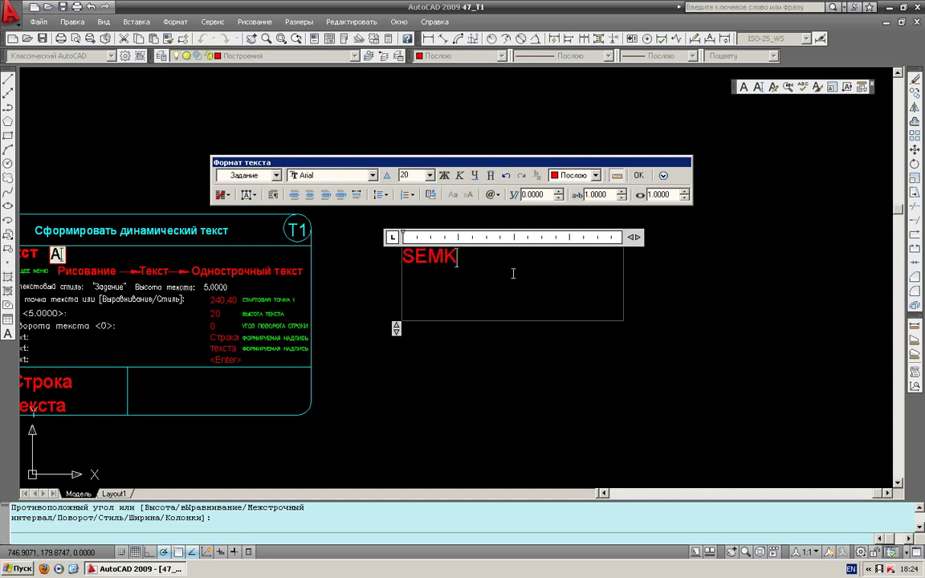
{"action": "type", "text": "IR"}
{"action": "left_click", "coordinate": [294, 195]}
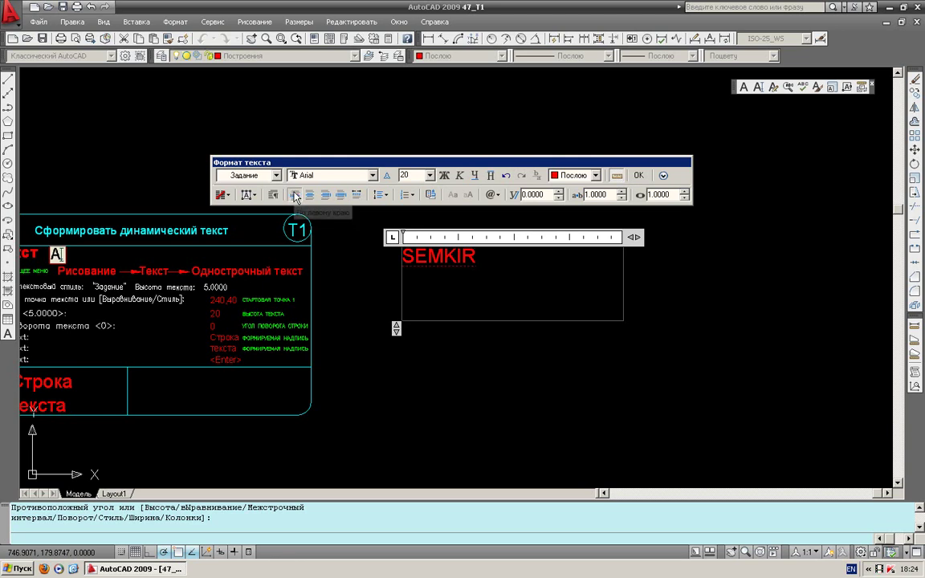
{"action": "double_click", "coordinate": [443, 257]}
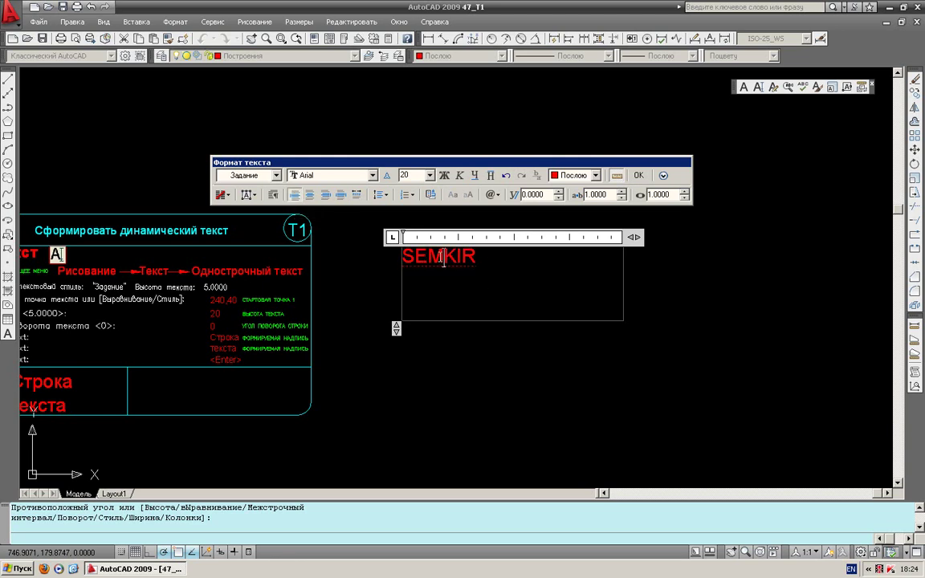
{"action": "double_click", "coordinate": [443, 257]}
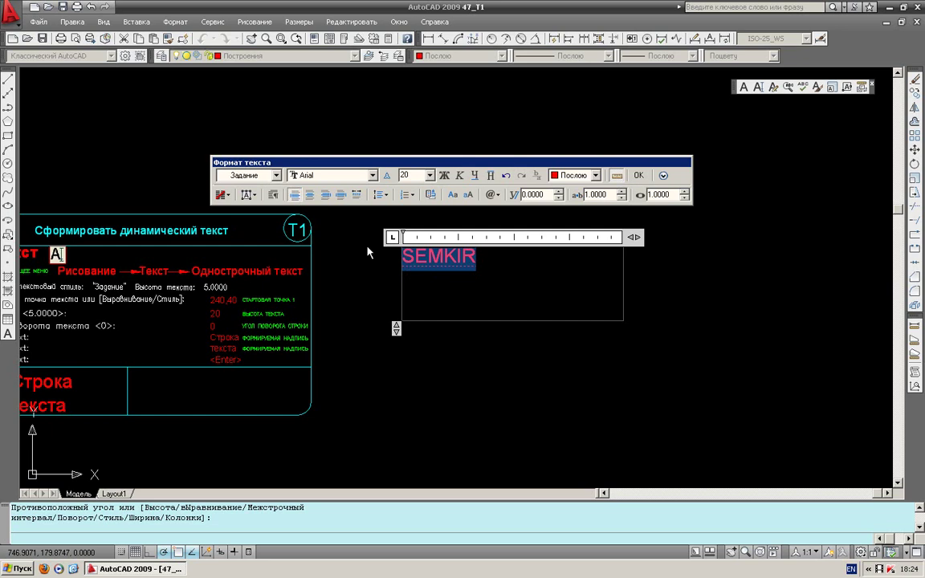
{"action": "left_click", "coordinate": [307, 198]}
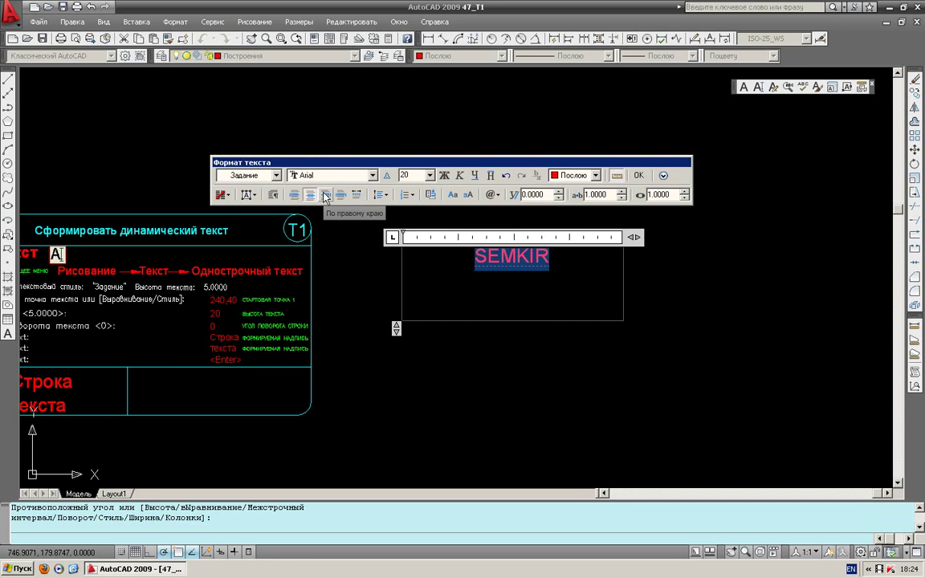
{"action": "left_click", "coordinate": [325, 196]}
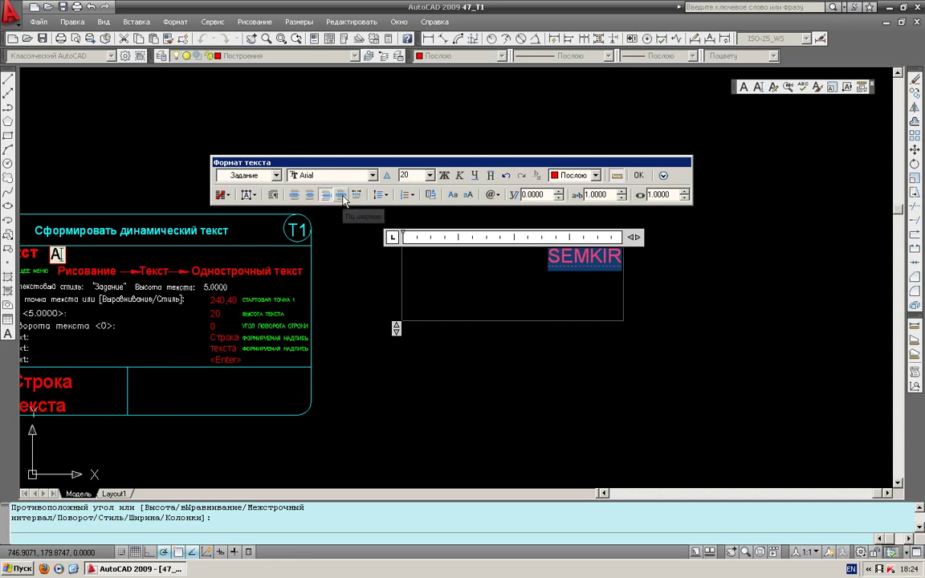
{"action": "left_click", "coordinate": [342, 196]}
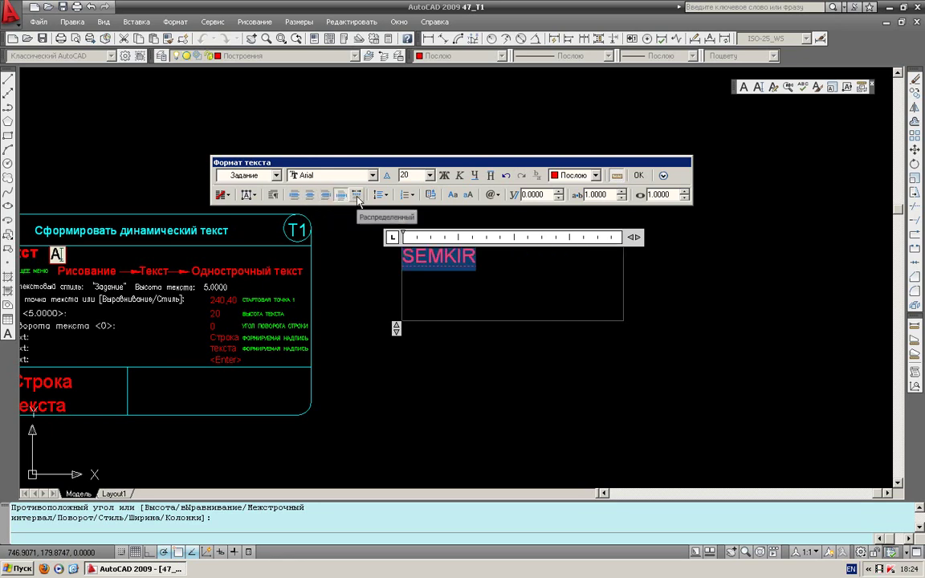
{"action": "left_click", "coordinate": [358, 197]}
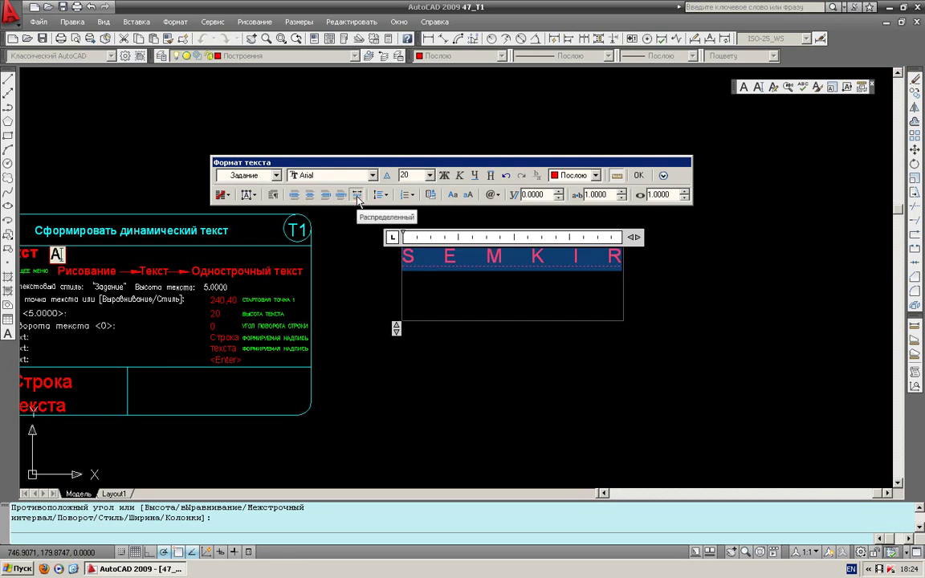
{"action": "left_click", "coordinate": [295, 196]}
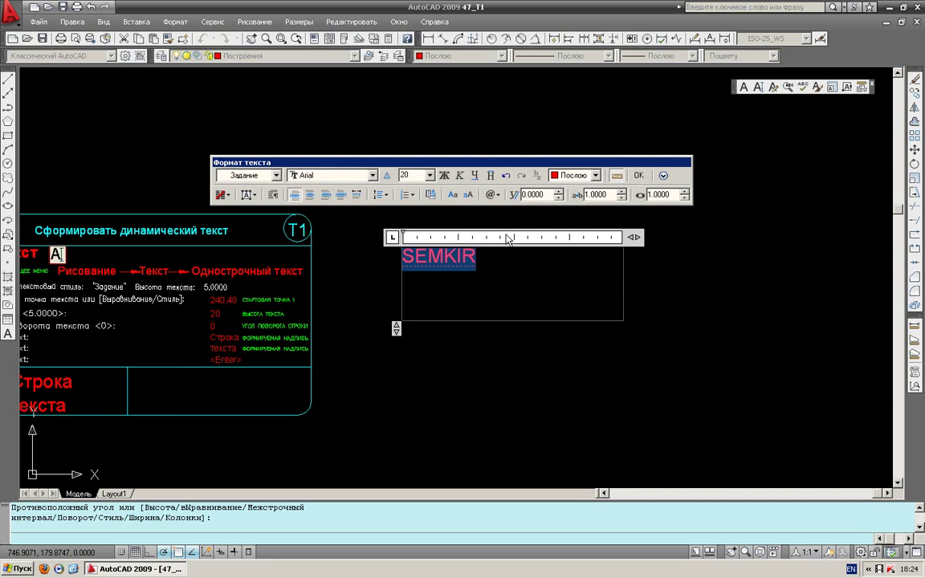
{"action": "left_click", "coordinate": [517, 274]}
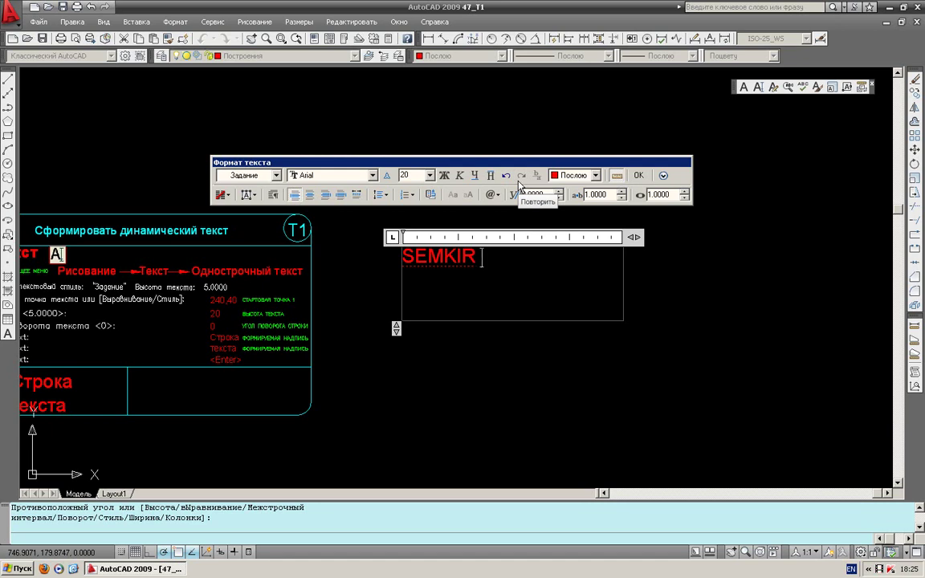
Append Ø100±1 after SEMKIR with the symbol menu and begin a second line reading '25 M'.
{"action": "left_click", "coordinate": [498, 197]}
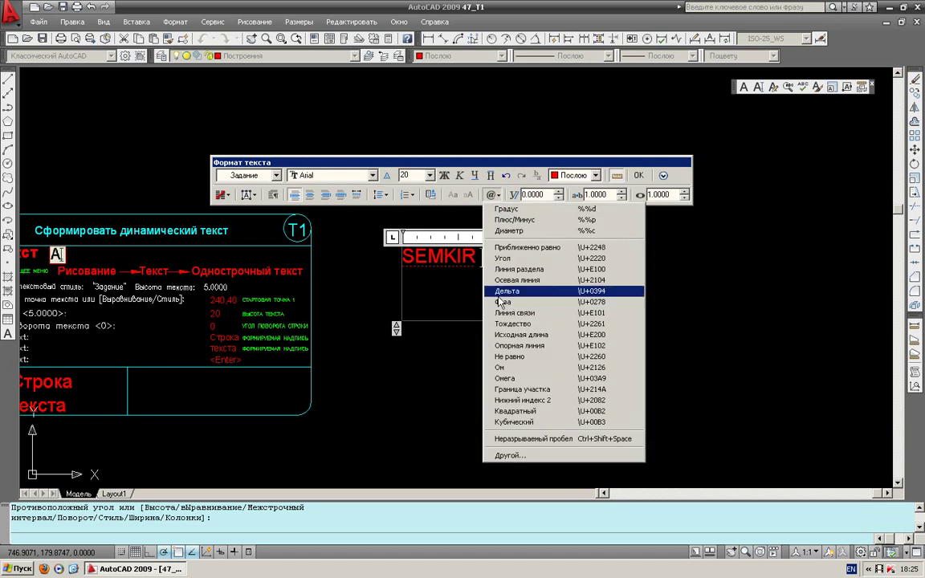
{"action": "left_click", "coordinate": [592, 221]}
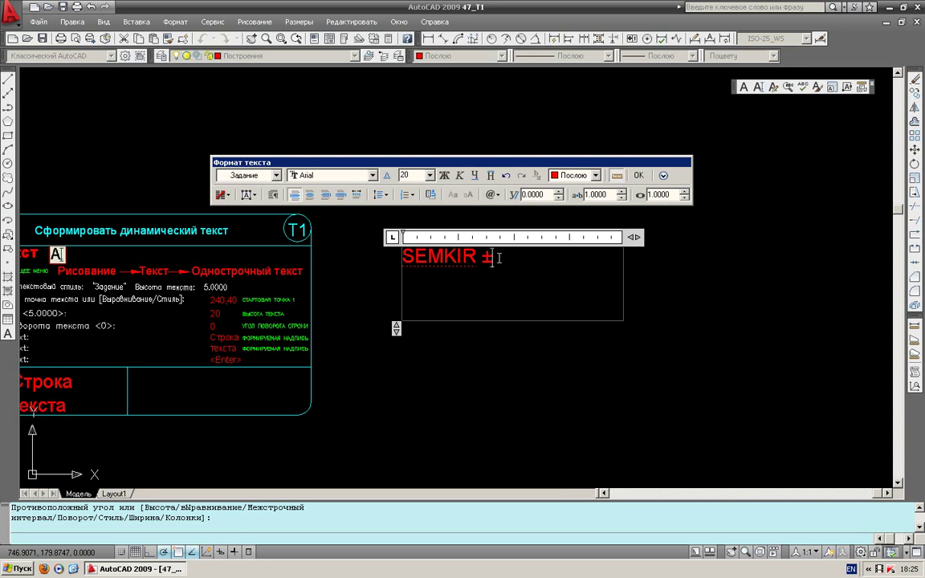
{"action": "key", "text": "BackSpace"}
{"action": "left_click", "coordinate": [494, 195]}
{"action": "left_click", "coordinate": [518, 228]}
{"action": "type", "text": "10"}
{"action": "type", "text": "0"}
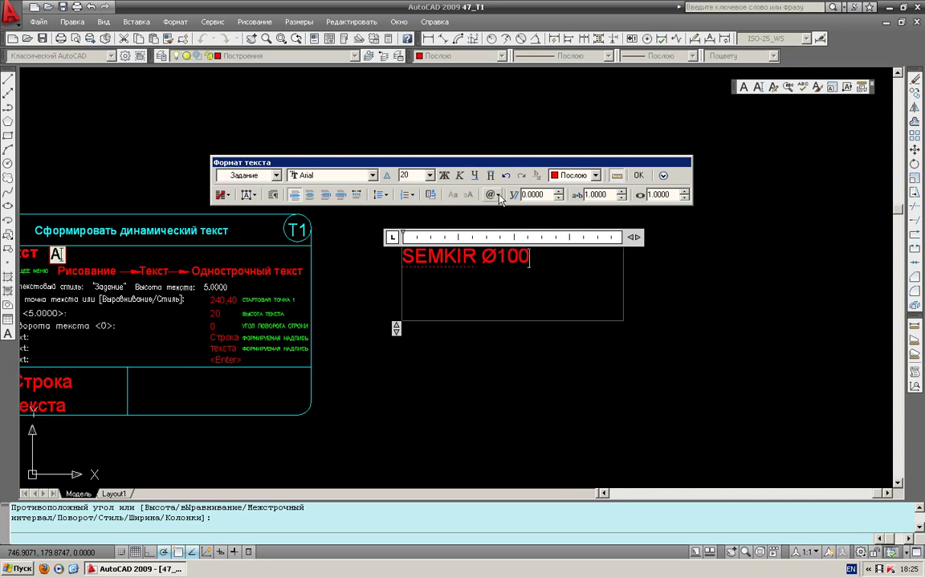
{"action": "left_click", "coordinate": [493, 195]}
{"action": "left_click", "coordinate": [509, 219]}
{"action": "type", "text": "1"}
{"action": "type", "text": "25"}
{"action": "type", "text": " M"}
Add a superscript ³ after 25 M, type H₂O with a subscript 2, and commit the text.
{"action": "scroll", "coordinate": [463, 274], "scroll_direction": "down", "scroll_amount": 1}
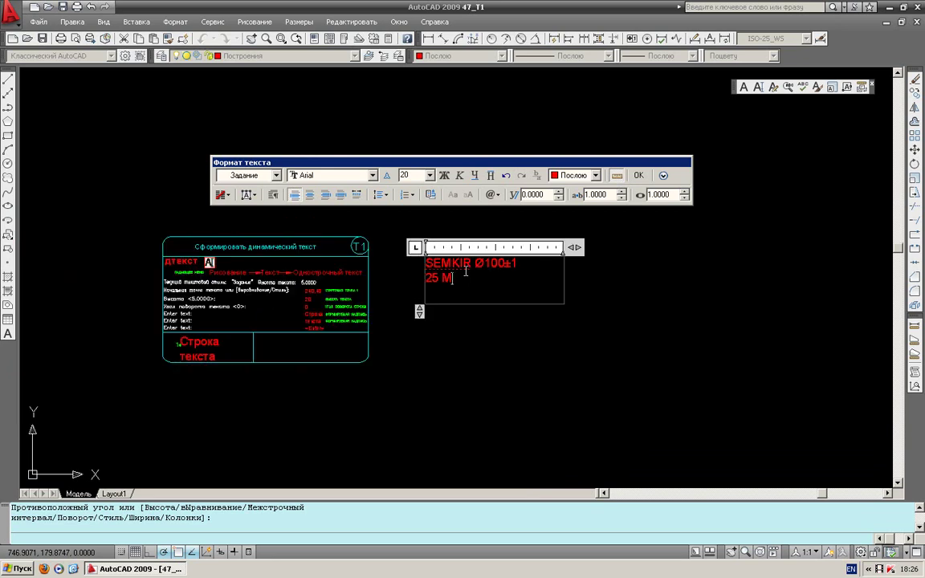
{"action": "scroll", "coordinate": [463, 273], "scroll_direction": "up", "scroll_amount": 2}
{"action": "left_click", "coordinate": [495, 196]}
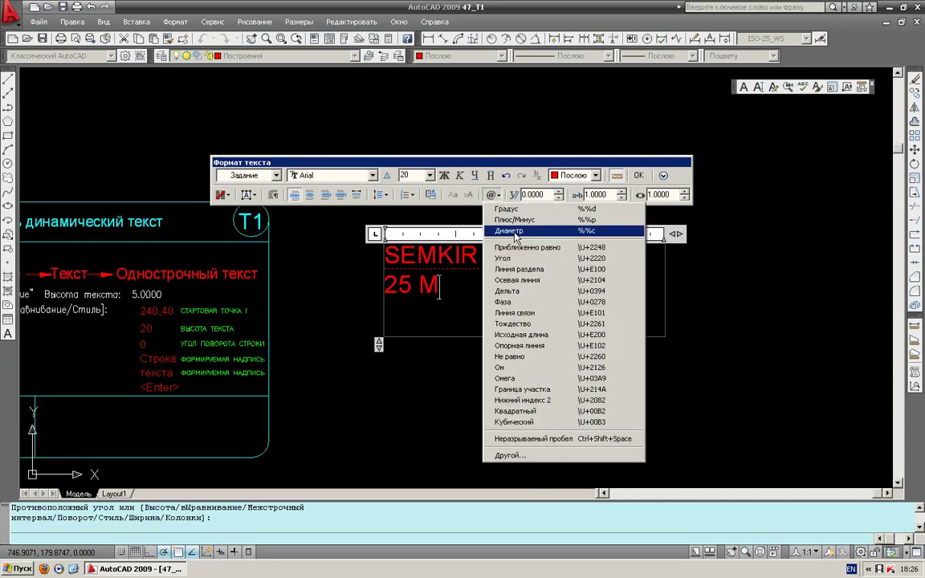
{"action": "left_click", "coordinate": [522, 422]}
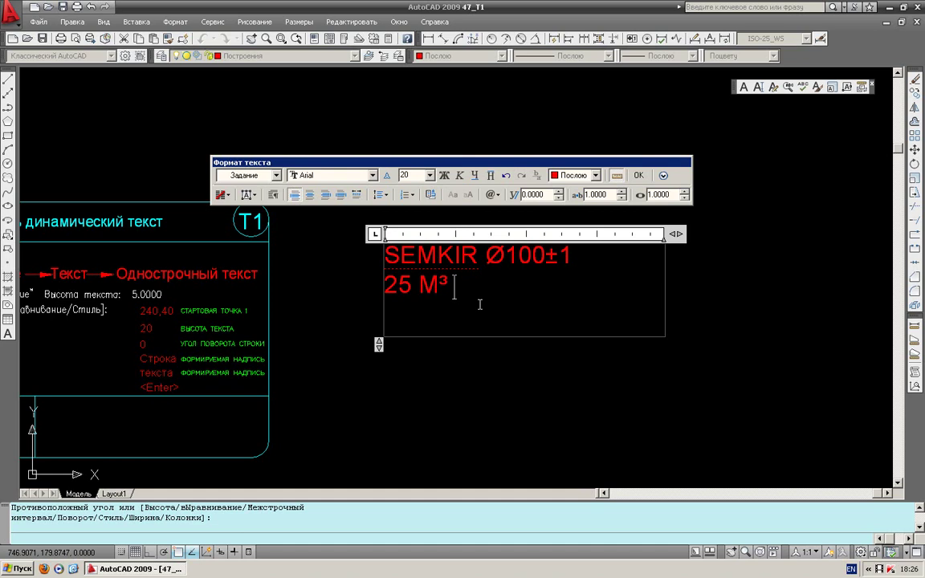
{"action": "type", "text": "H"}
{"action": "left_click", "coordinate": [491, 194]}
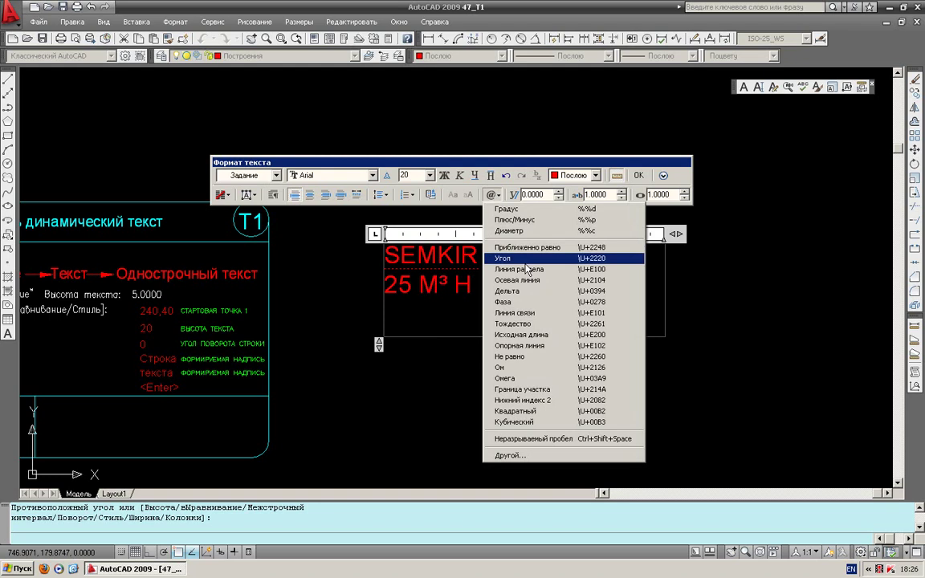
{"action": "left_click", "coordinate": [526, 400]}
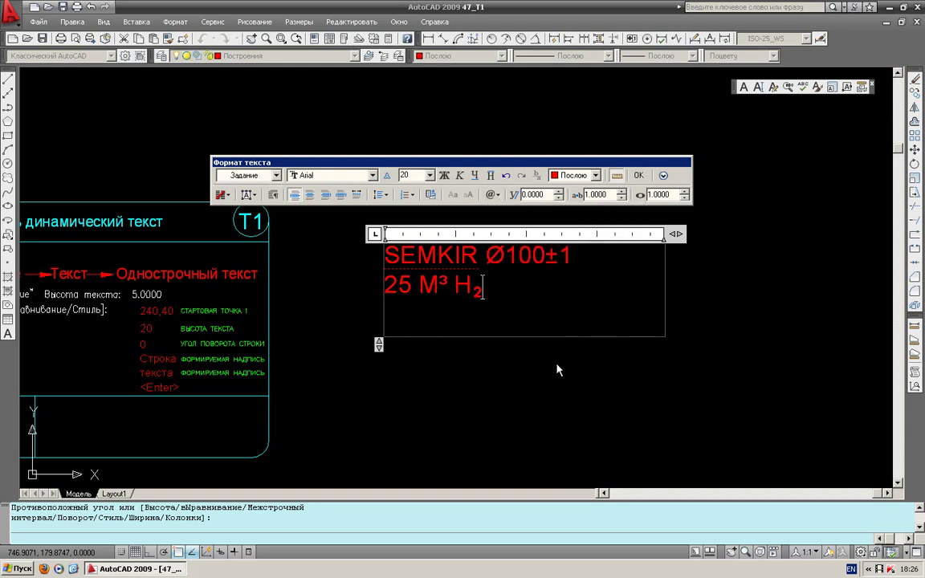
{"action": "type", "text": "O"}
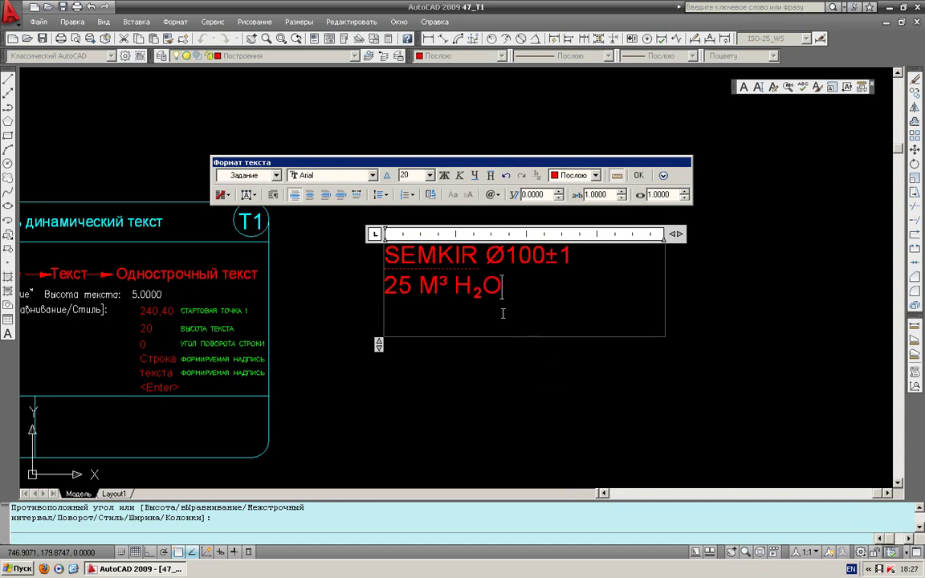
{"action": "double_click", "coordinate": [498, 283]}
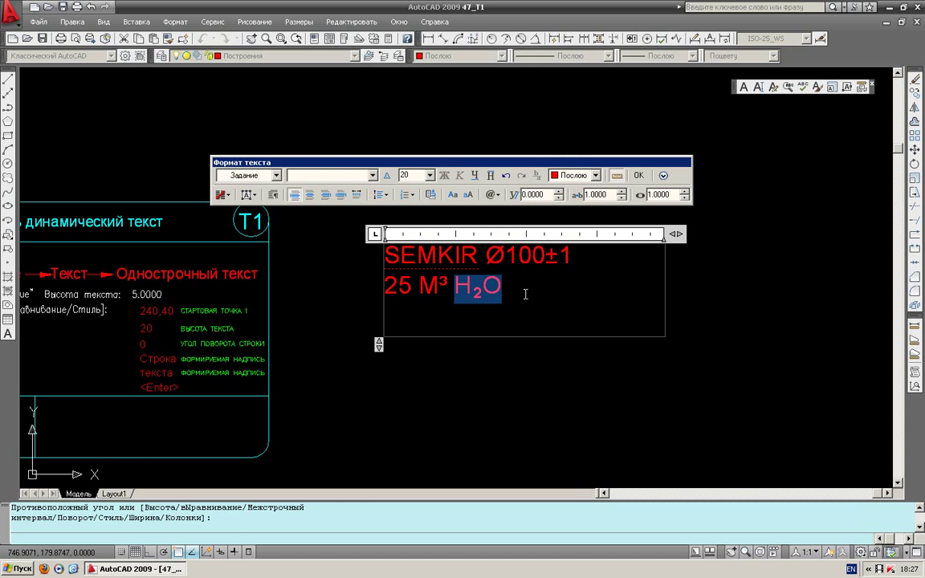
{"action": "left_click", "coordinate": [524, 294]}
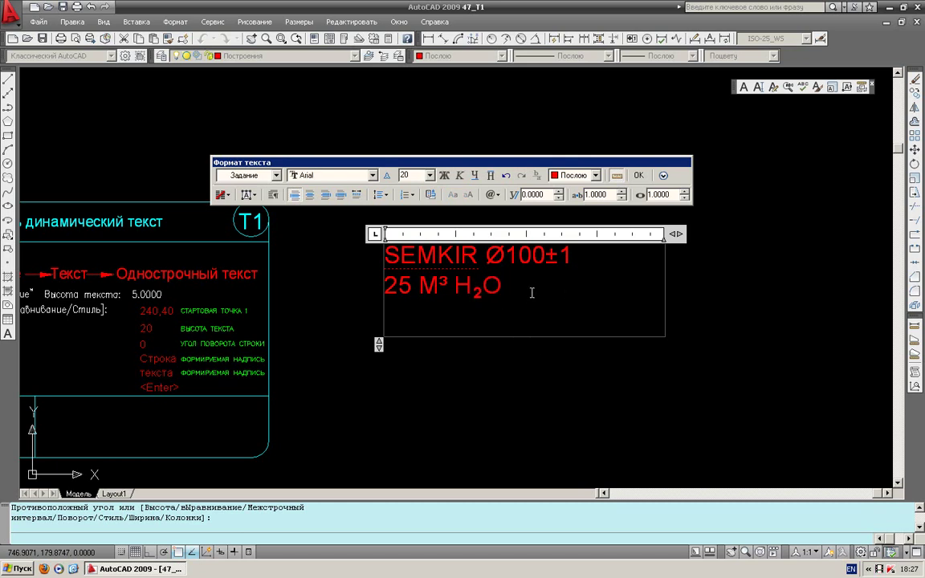
{"action": "left_click", "coordinate": [638, 175]}
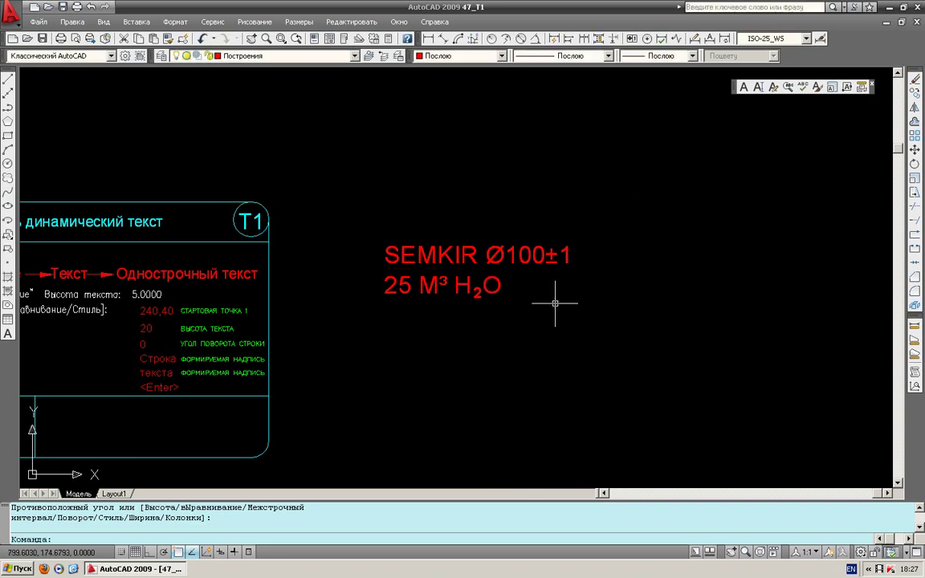
Select the two-line SEMKIR label, then cancel the selection.
{"action": "middle_click_drag", "start_coordinate": [537, 315], "coordinate": [429, 253]}
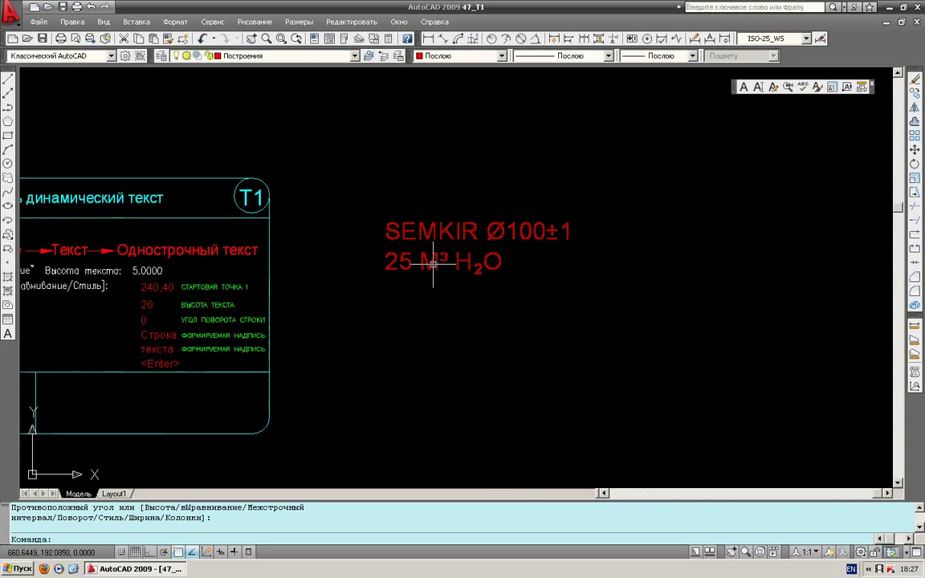
{"action": "left_click", "coordinate": [432, 270]}
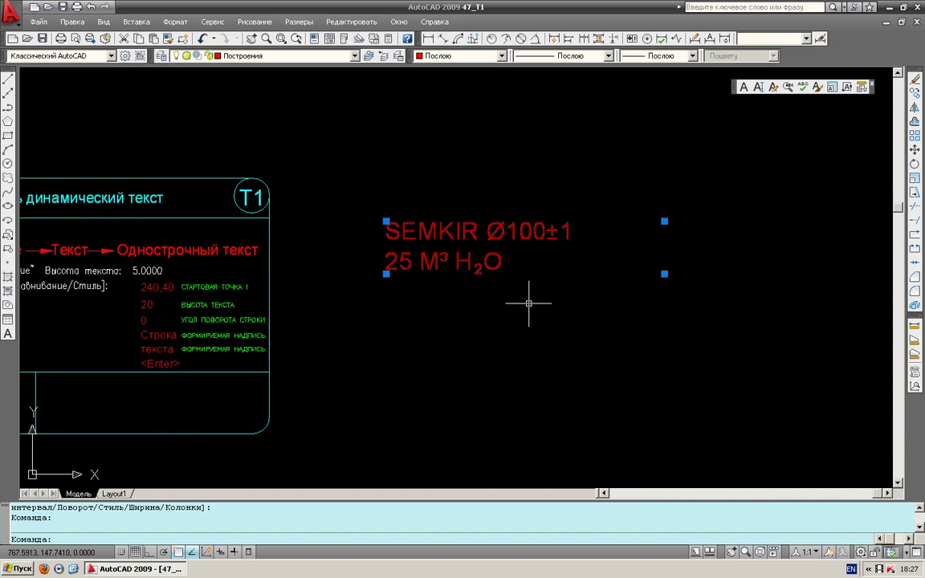
{"action": "key", "text": "Escape"}
Draw two new multiline text boxes and close each one empty without adding text.
{"action": "middle_click_drag", "start_coordinate": [477, 366], "coordinate": [475, 343]}
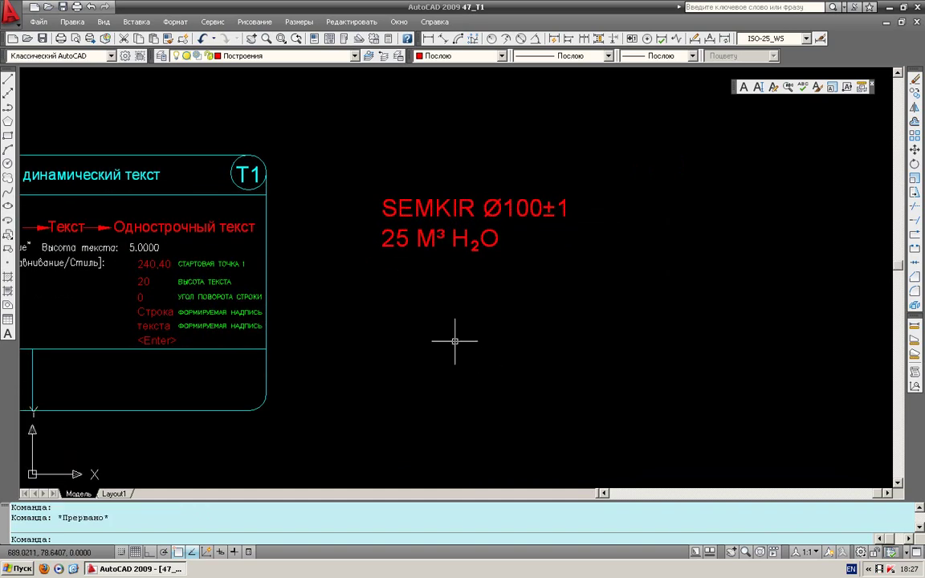
{"action": "left_click", "coordinate": [8, 335]}
{"action": "left_click", "coordinate": [386, 340]}
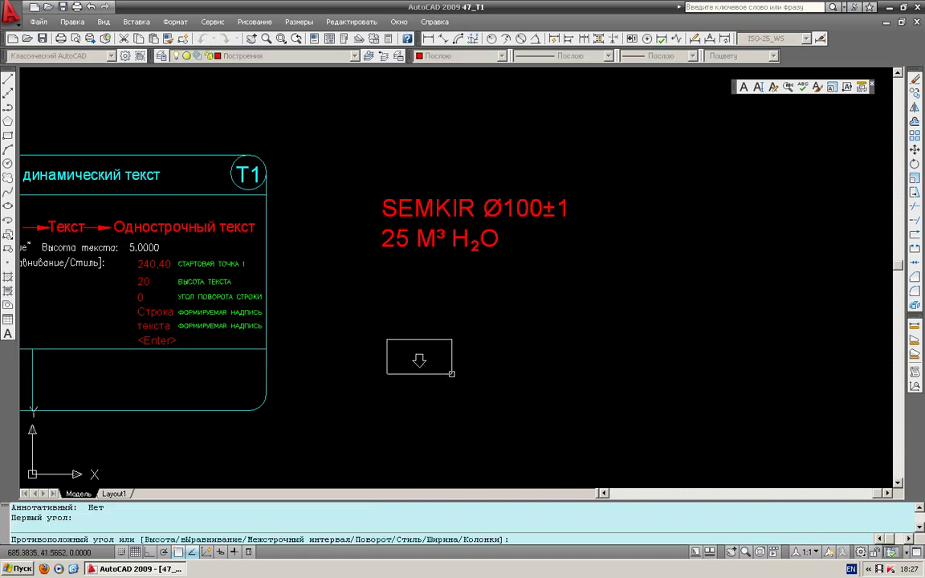
{"action": "left_click", "coordinate": [453, 375]}
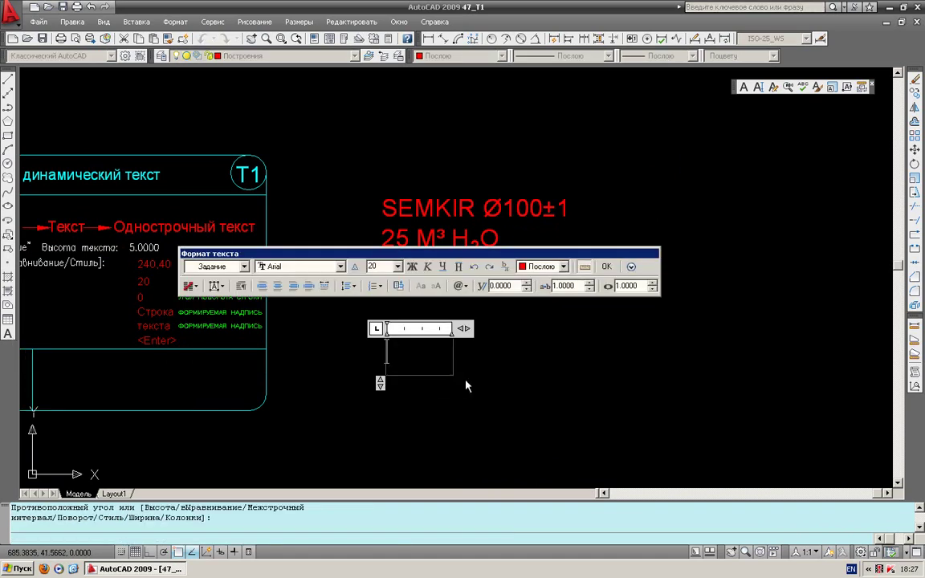
{"action": "left_click", "coordinate": [606, 266]}
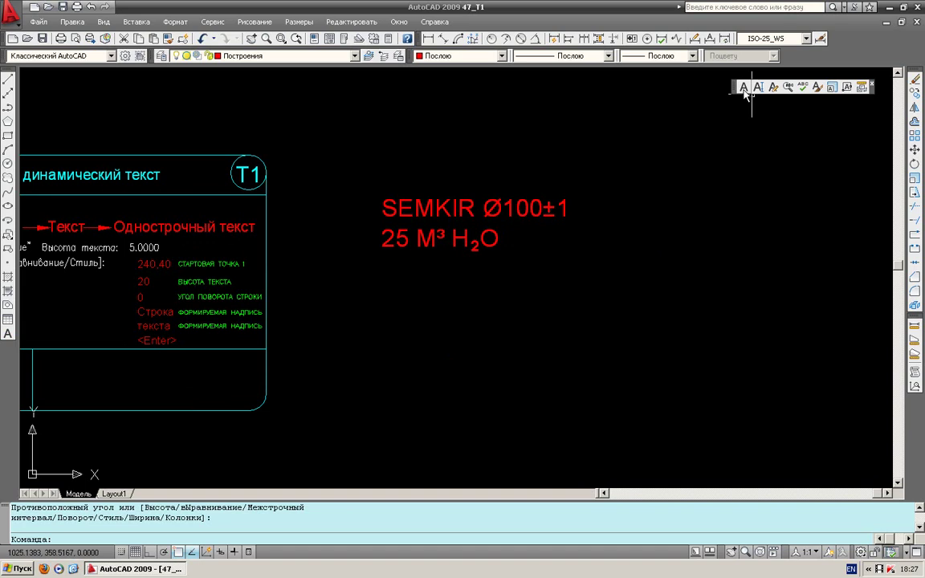
{"action": "key", "text": "Return"}
{"action": "left_click", "coordinate": [446, 344]}
{"action": "left_click", "coordinate": [518, 377]}
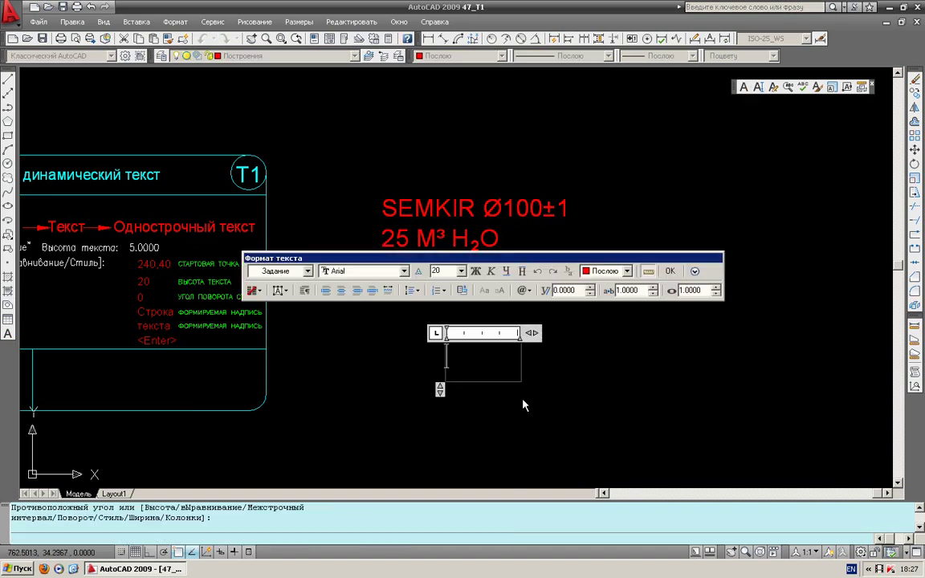
{"action": "left_click", "coordinate": [673, 271]}
Re-centre the view and select the SEMKIR label.
{"action": "middle_click_drag", "start_coordinate": [454, 291], "coordinate": [457, 341]}
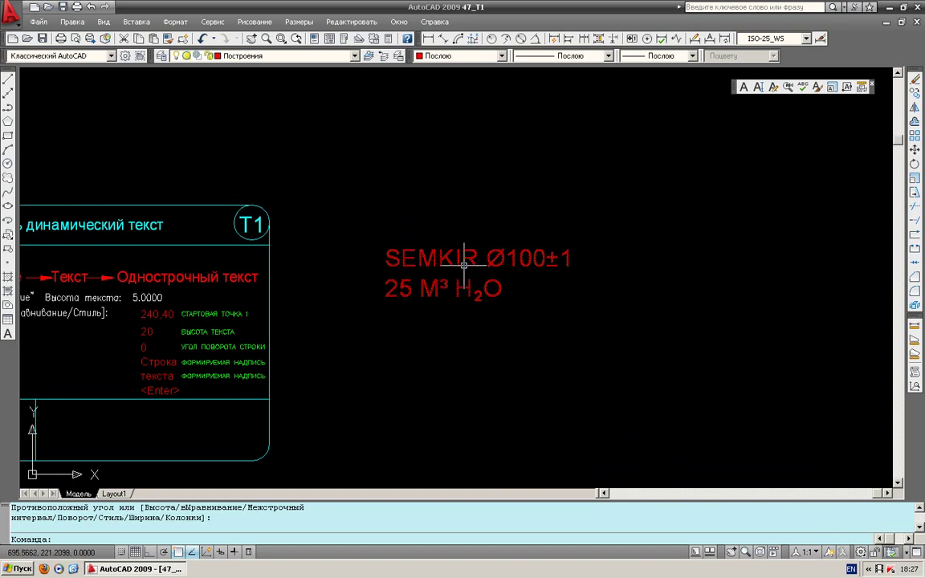
{"action": "left_click", "coordinate": [469, 261]}
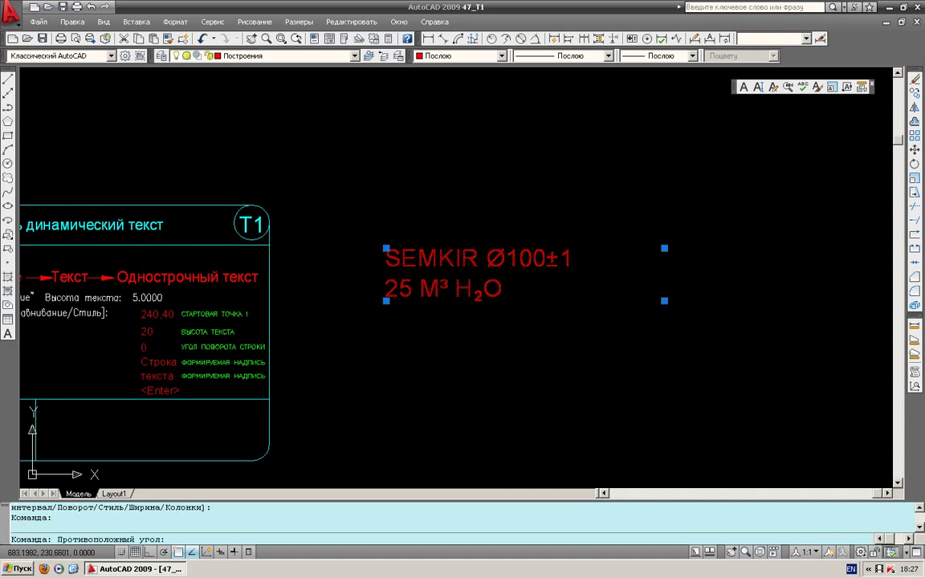
{"action": "left_click", "coordinate": [449, 257]}
Colour M³ yellow and Ø100±1 cyan in the SEMKIR label, keeping the changes.
{"action": "double_click", "coordinate": [449, 258]}
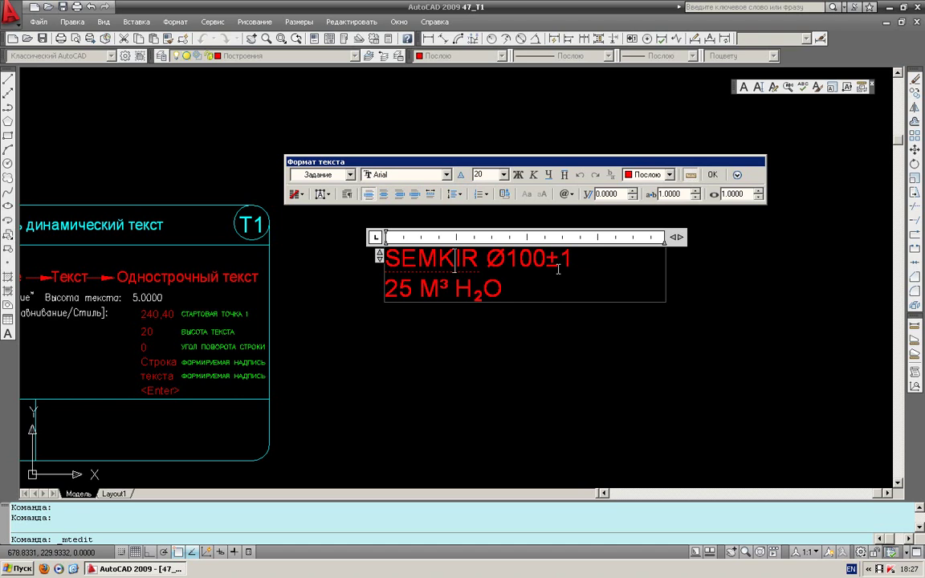
{"action": "left_click", "coordinate": [515, 287]}
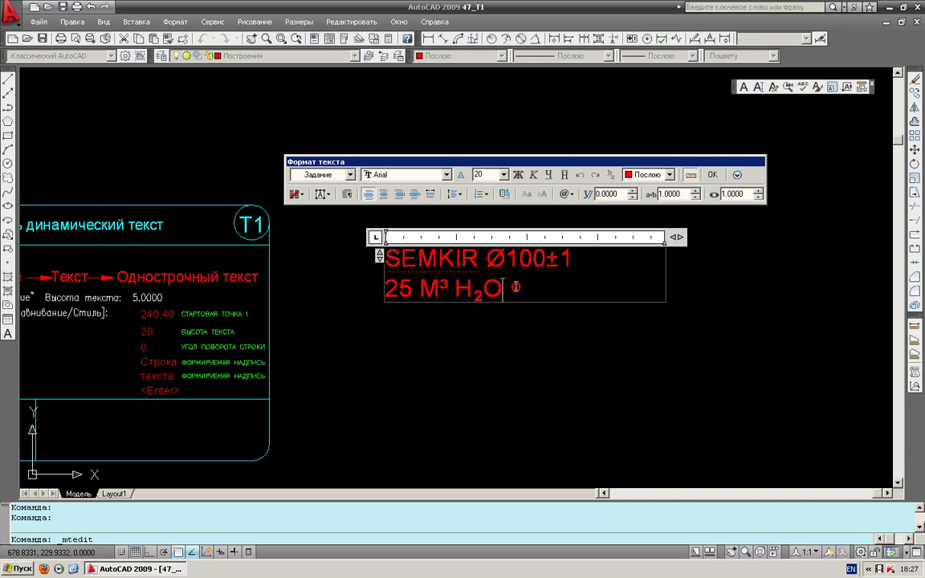
{"action": "double_click", "coordinate": [432, 289]}
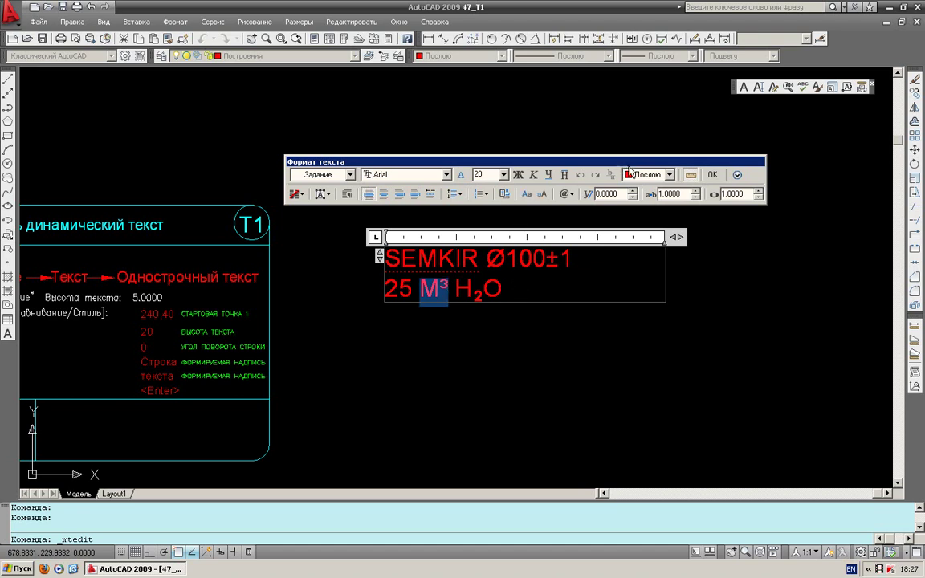
{"action": "left_click", "coordinate": [668, 174]}
{"action": "left_click", "coordinate": [645, 218]}
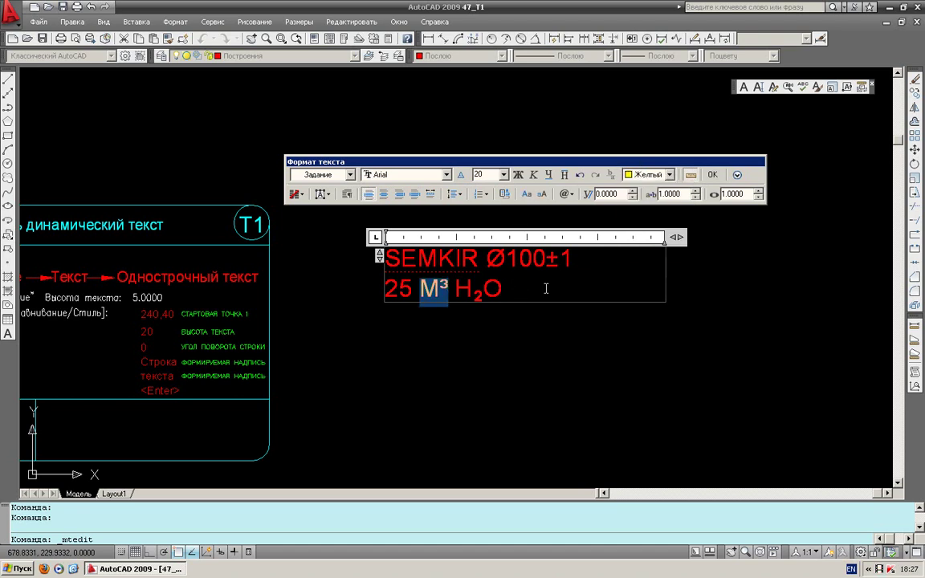
{"action": "left_click_drag", "start_coordinate": [487, 259], "coordinate": [572, 258]}
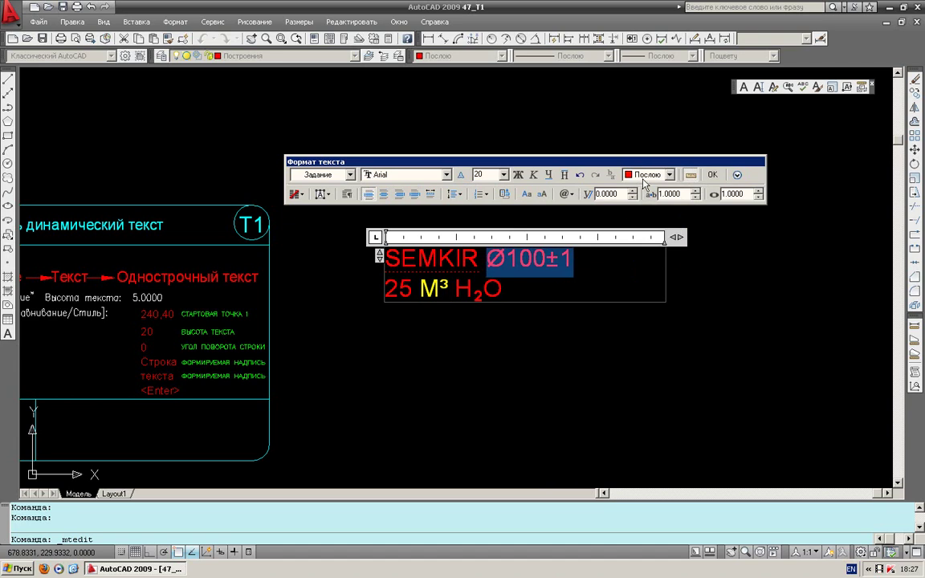
{"action": "left_click", "coordinate": [668, 174]}
{"action": "left_click", "coordinate": [647, 239]}
{"action": "left_click", "coordinate": [711, 177]}
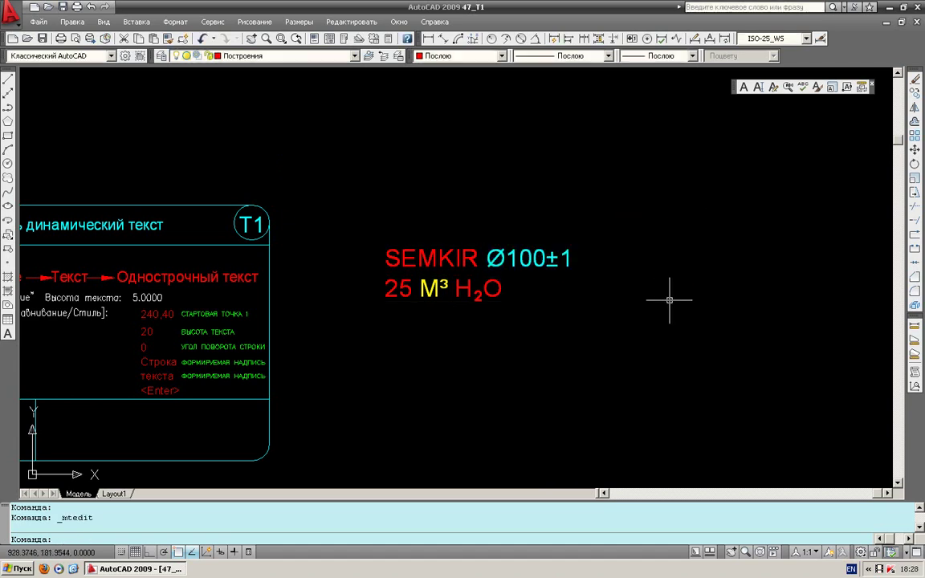
Narrow the SEMKIR text box width so it just fits the two lines.
{"action": "left_click", "coordinate": [668, 301]}
{"action": "left_click", "coordinate": [430, 259]}
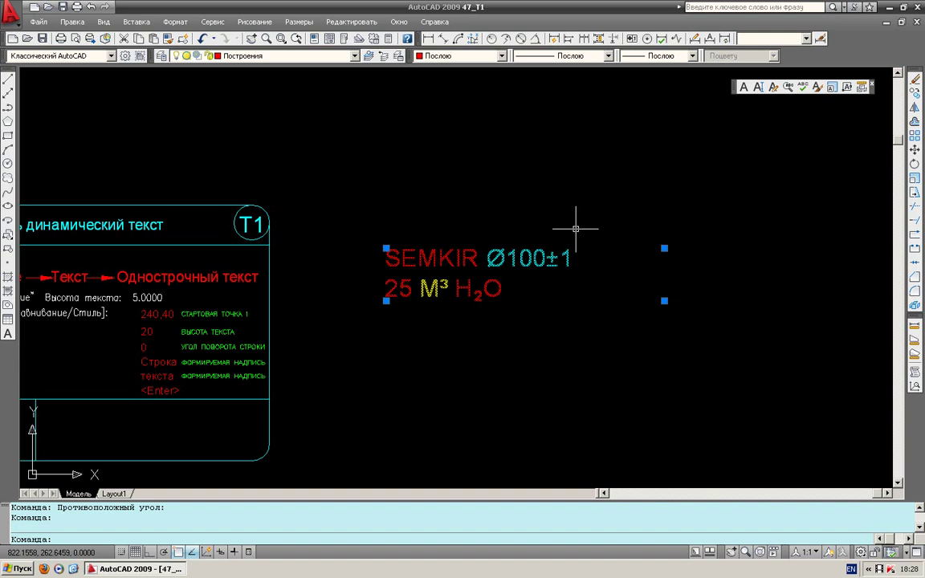
{"action": "double_click", "coordinate": [491, 258]}
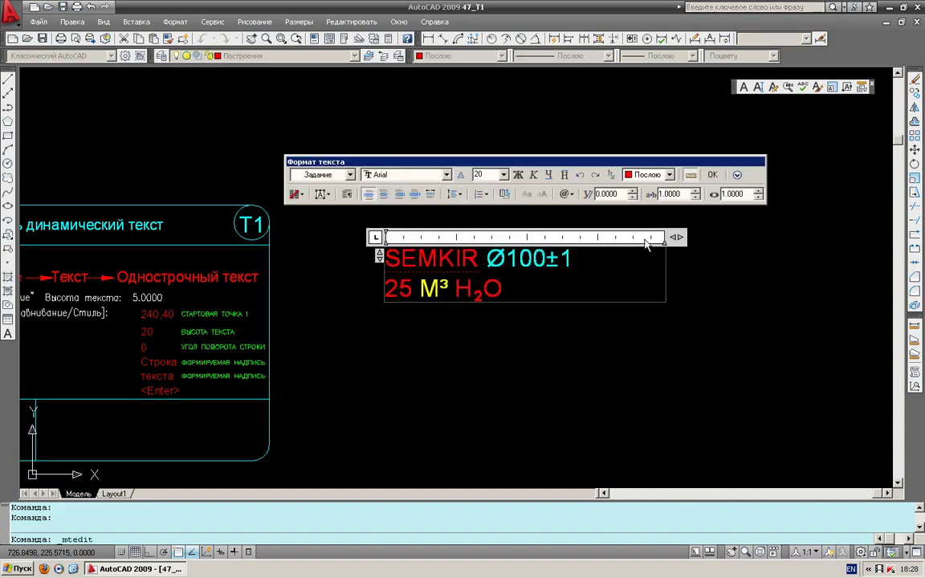
{"action": "left_click_drag", "start_coordinate": [663, 238], "coordinate": [592, 238]}
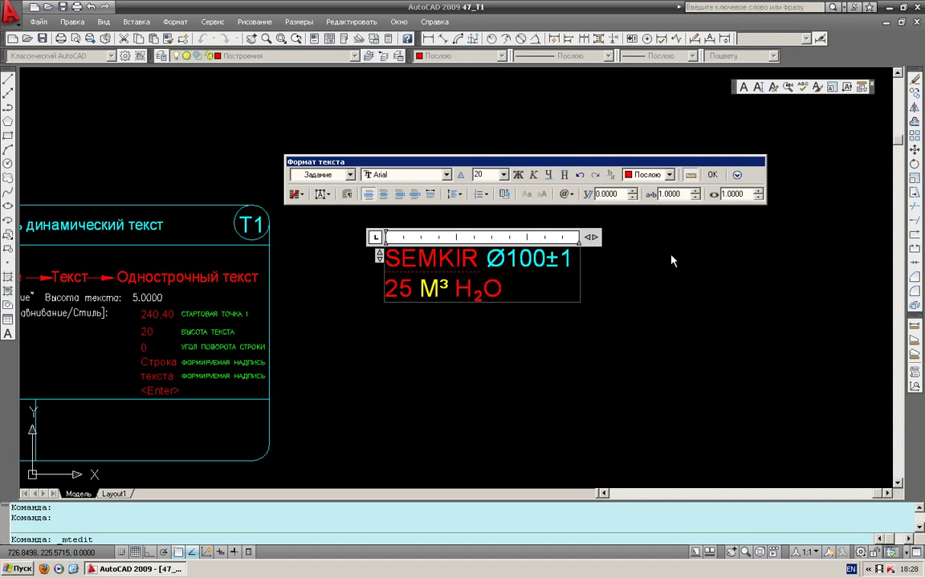
{"action": "left_click", "coordinate": [712, 175]}
{"action": "middle_click_drag", "start_coordinate": [510, 291], "coordinate": [526, 259]}
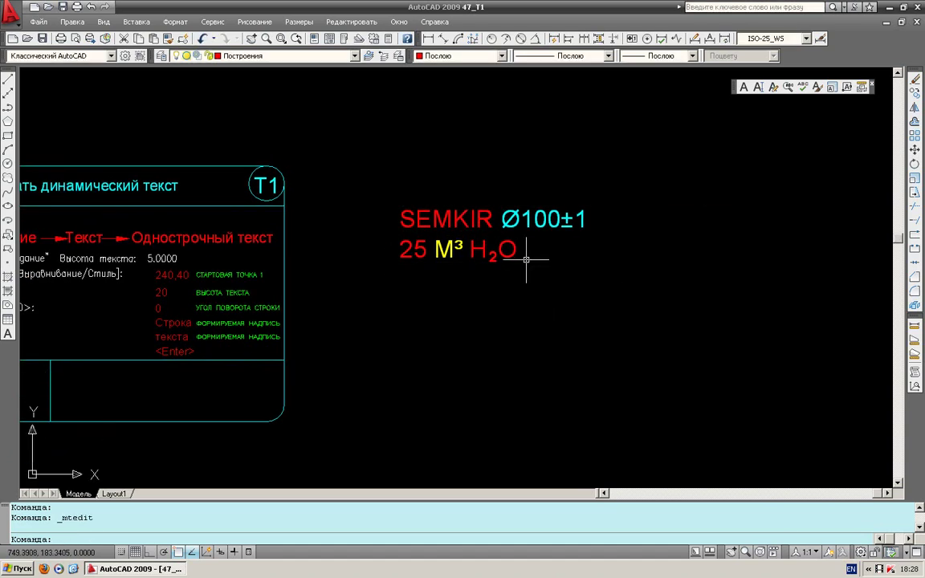
Make room below the SEMKIR block and start the Single Line Text command.
{"action": "left_click", "coordinate": [426, 251]}
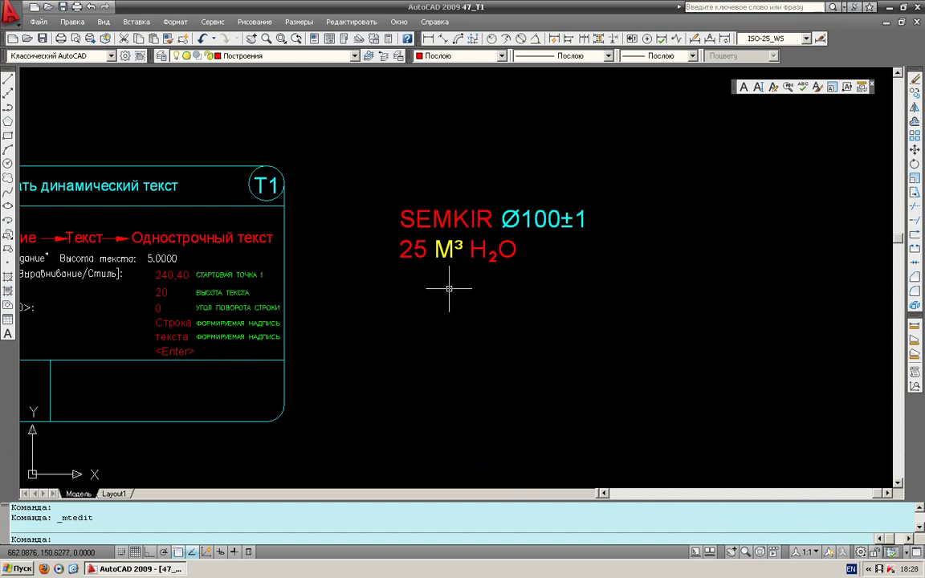
{"action": "middle_click_drag", "start_coordinate": [459, 289], "coordinate": [465, 252]}
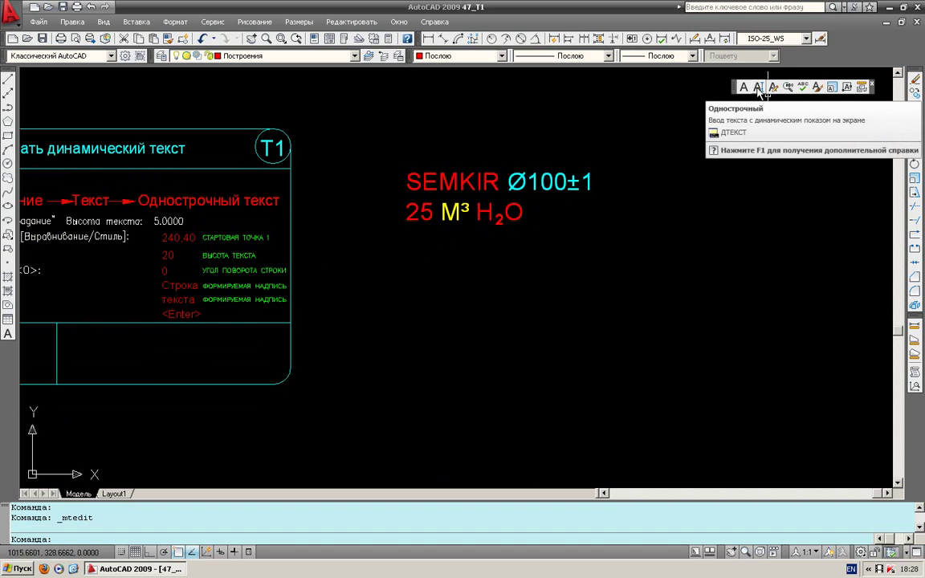
{"action": "left_click", "coordinate": [758, 87]}
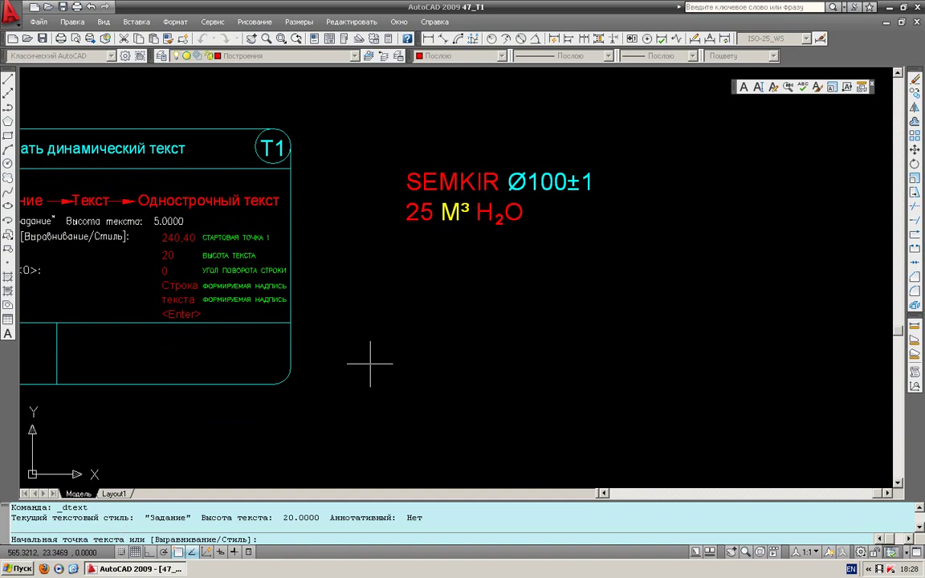
Place texts QARADAG and BAKI below SEMKIR at height 20, angle 0, then select both.
{"action": "left_click", "coordinate": [370, 363]}
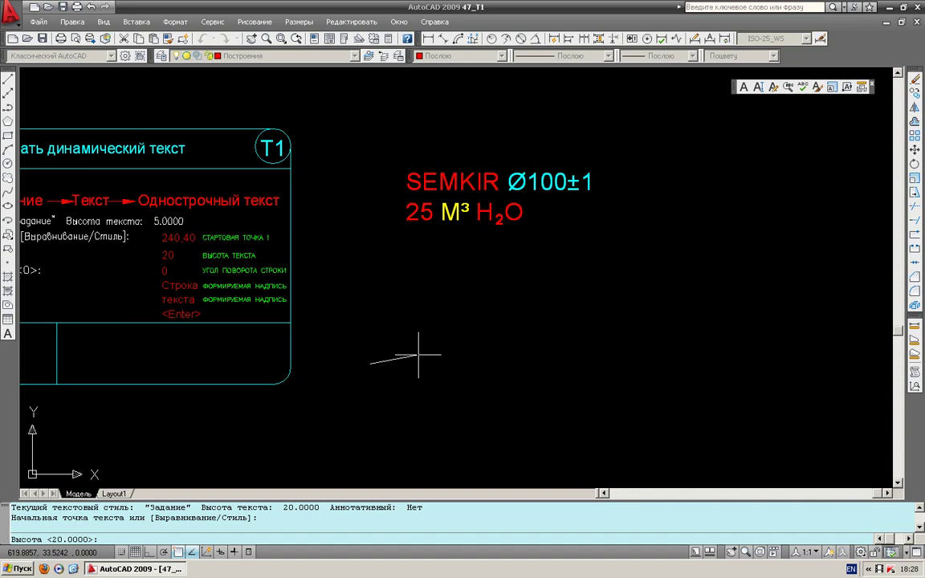
{"action": "key", "text": "Return"}
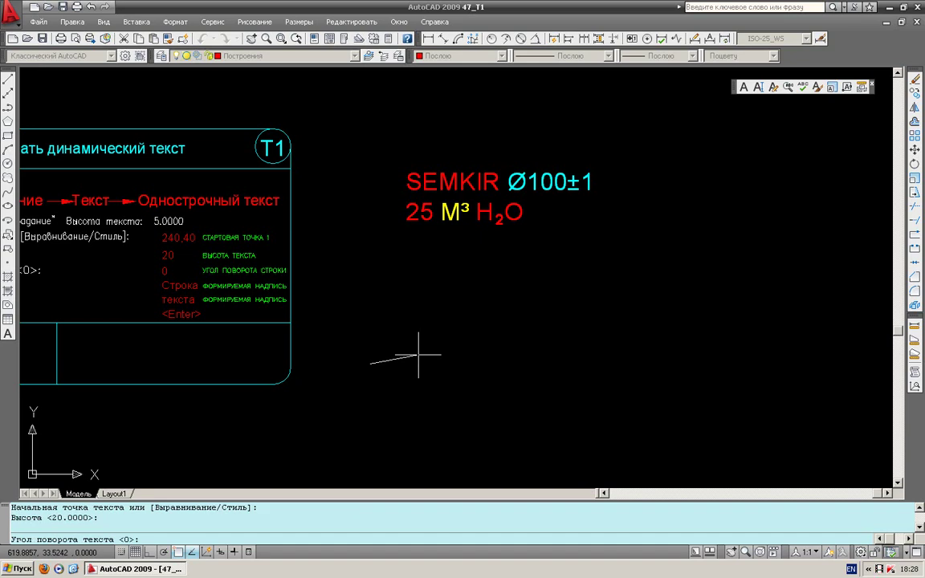
{"action": "key", "text": "Return"}
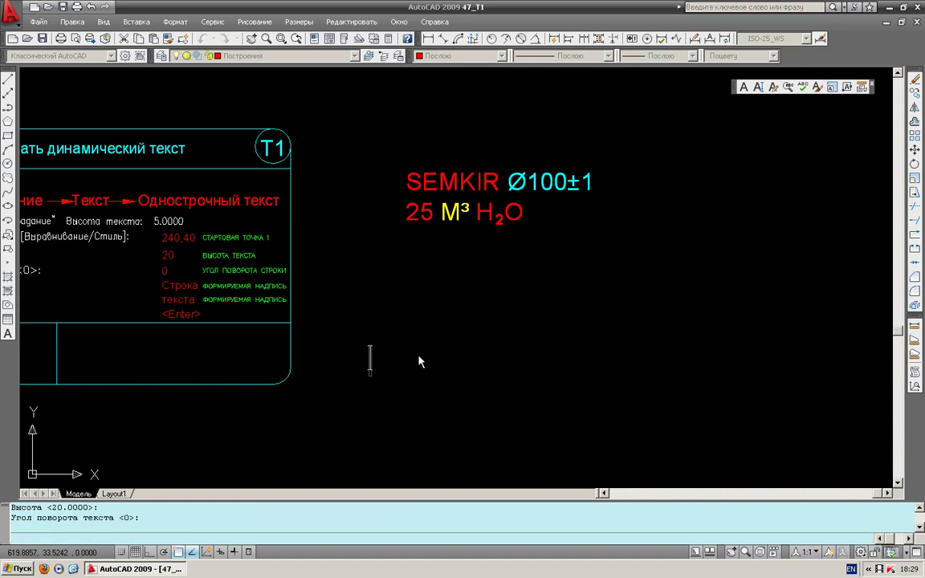
{"action": "type", "text": "QARADA"}
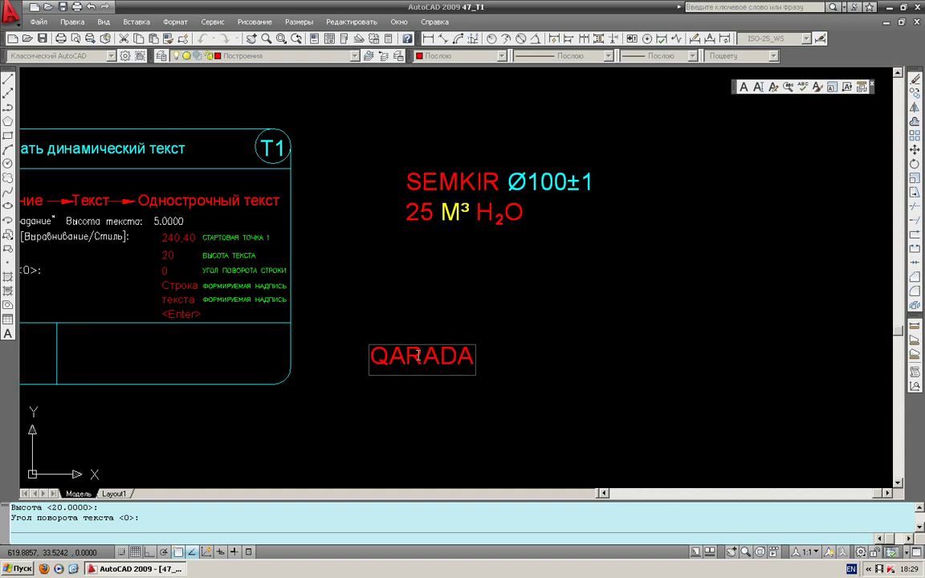
{"action": "type", "text": "G"}
{"action": "key", "text": "Return"}
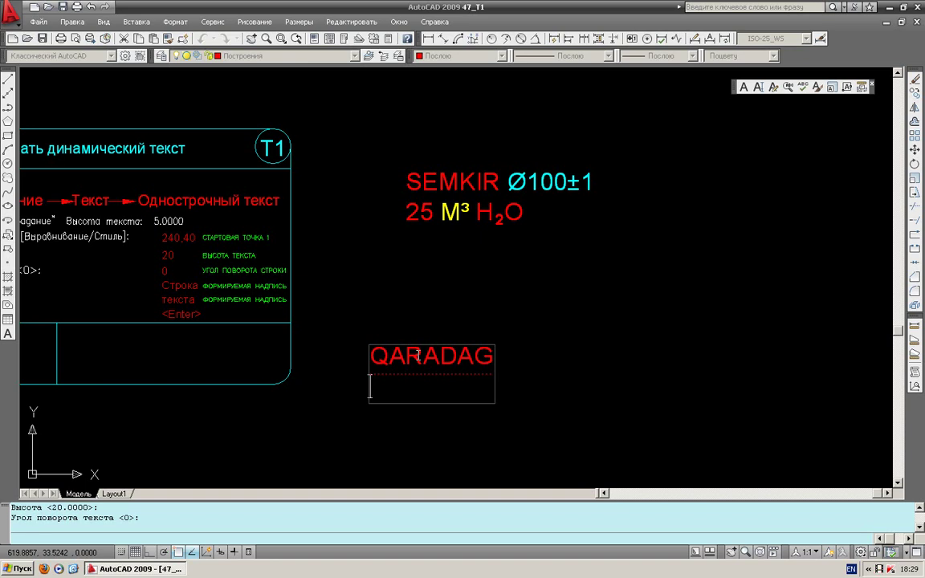
{"action": "type", "text": "BAKI"}
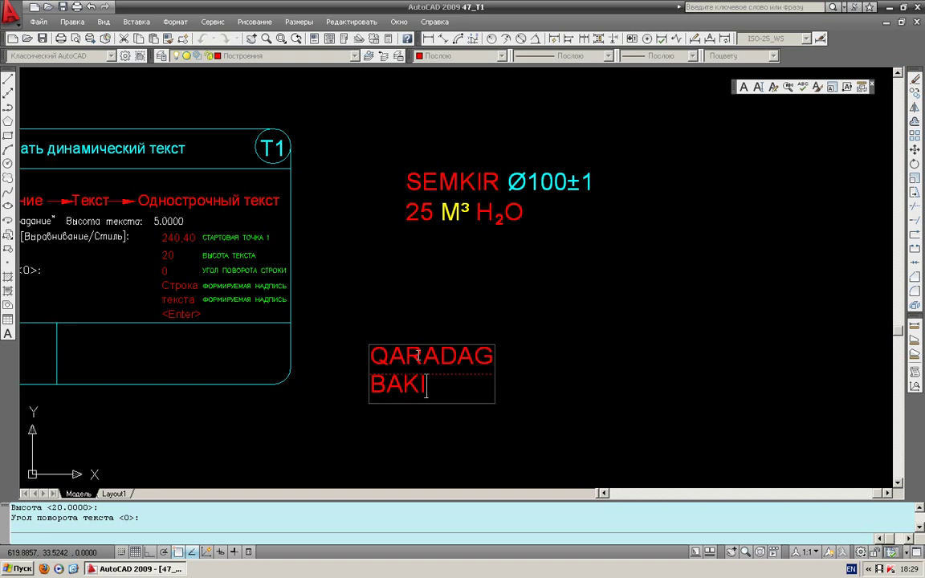
{"action": "key", "text": "Return"}
{"action": "key", "text": "Return"}
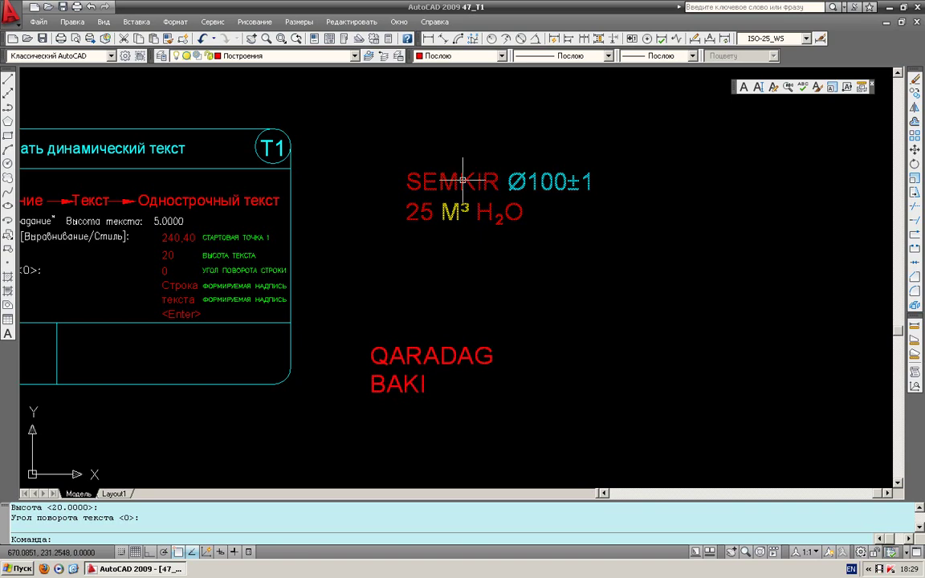
{"action": "left_click", "coordinate": [447, 358]}
{"action": "left_click", "coordinate": [383, 387]}
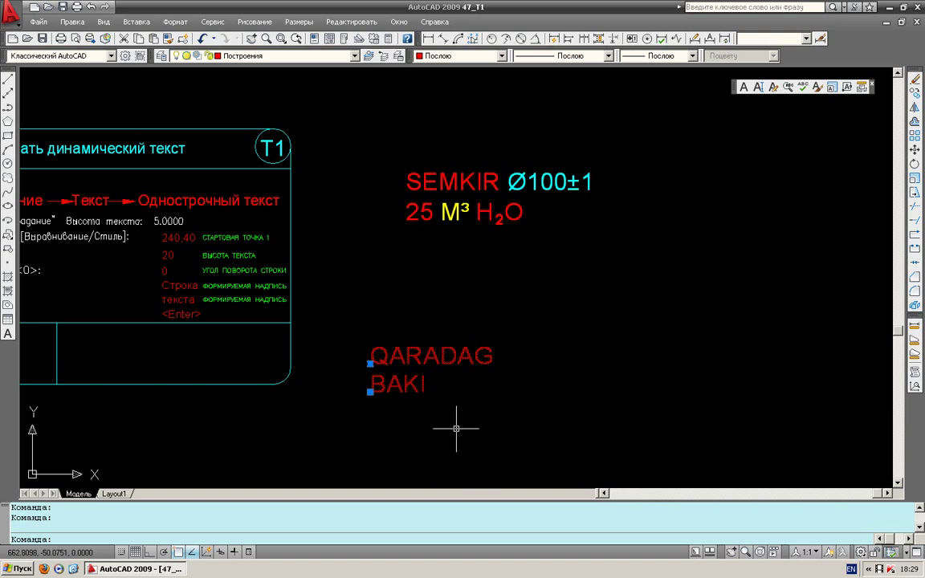
Move QARADAG by its insertion grip to a spot up and right of BAKI.
{"action": "key", "text": "Escape"}
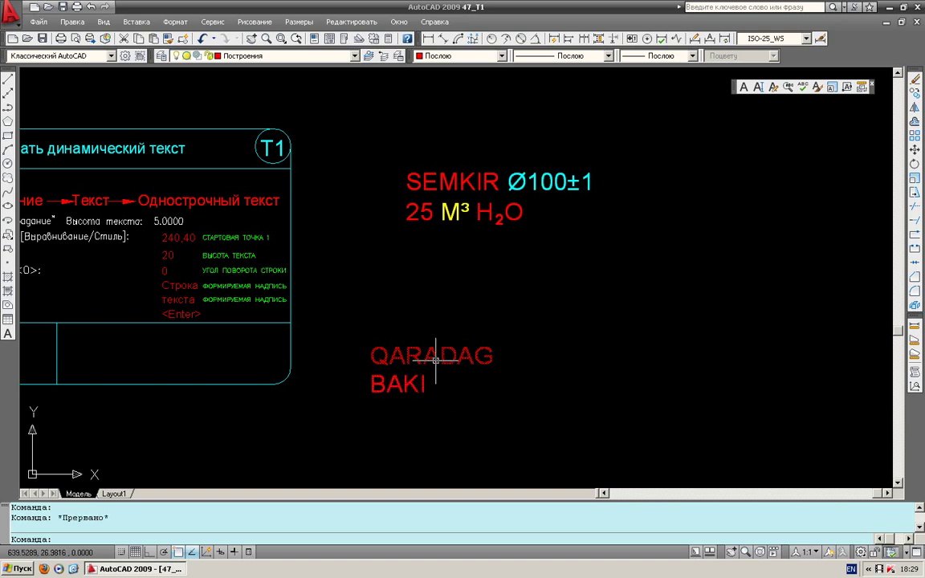
{"action": "left_click", "coordinate": [419, 345]}
{"action": "left_click", "coordinate": [370, 364]}
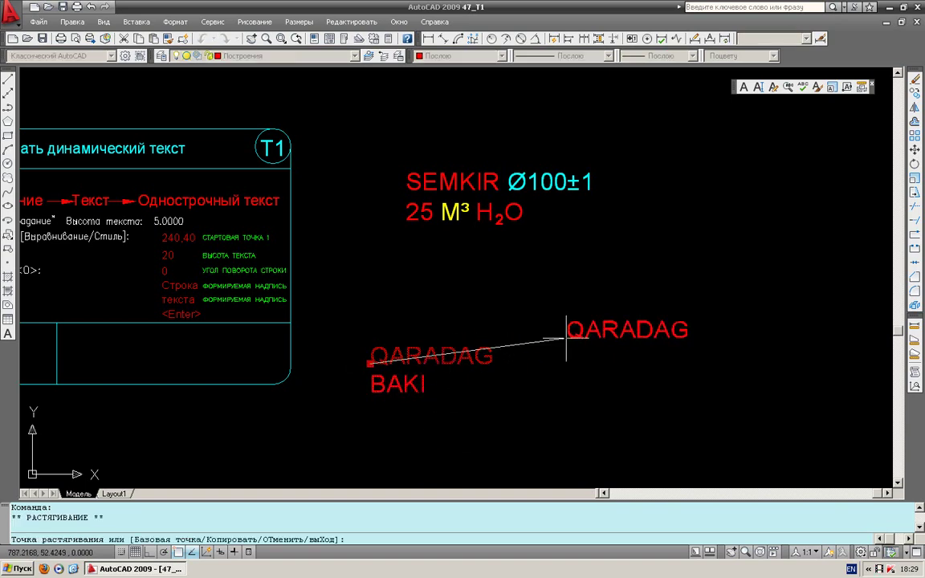
{"action": "left_click", "coordinate": [566, 337]}
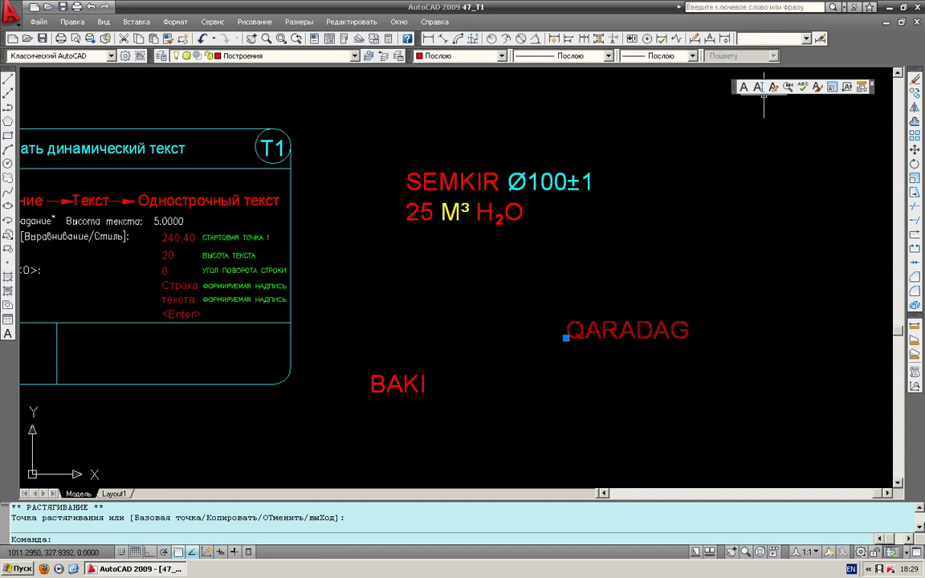
{"action": "middle_click_drag", "start_coordinate": [637, 324], "coordinate": [627, 321]}
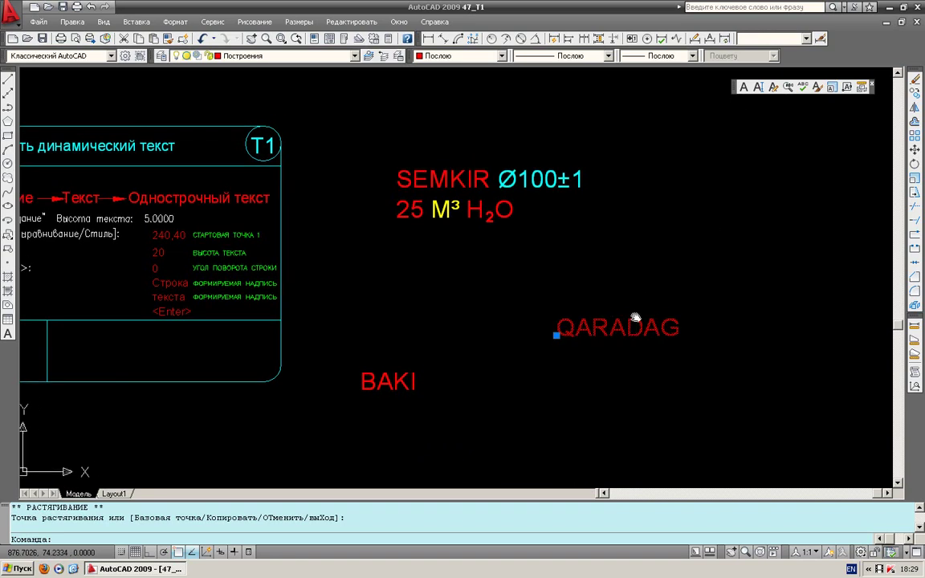
{"action": "key", "text": "Escape"}
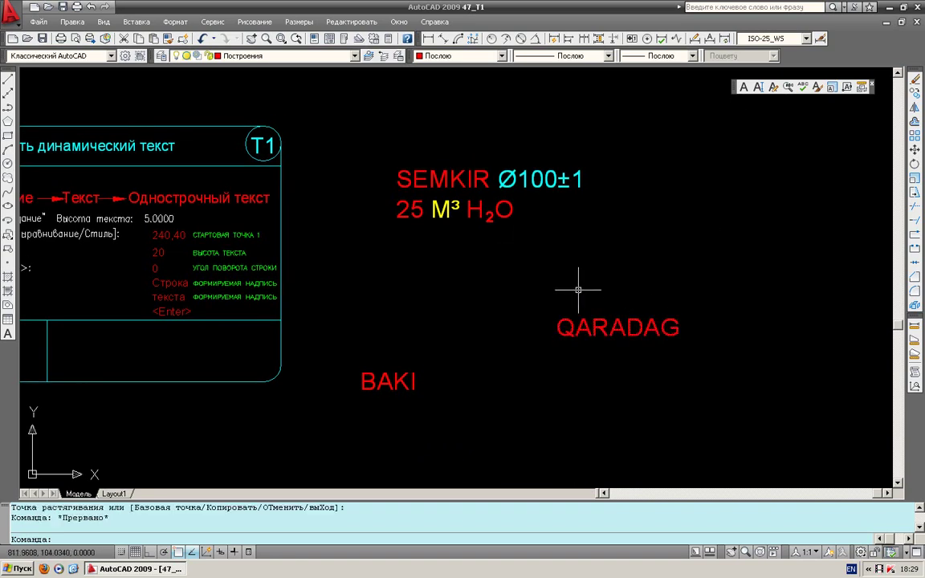
{"action": "middle_click_drag", "start_coordinate": [578, 291], "coordinate": [617, 317]}
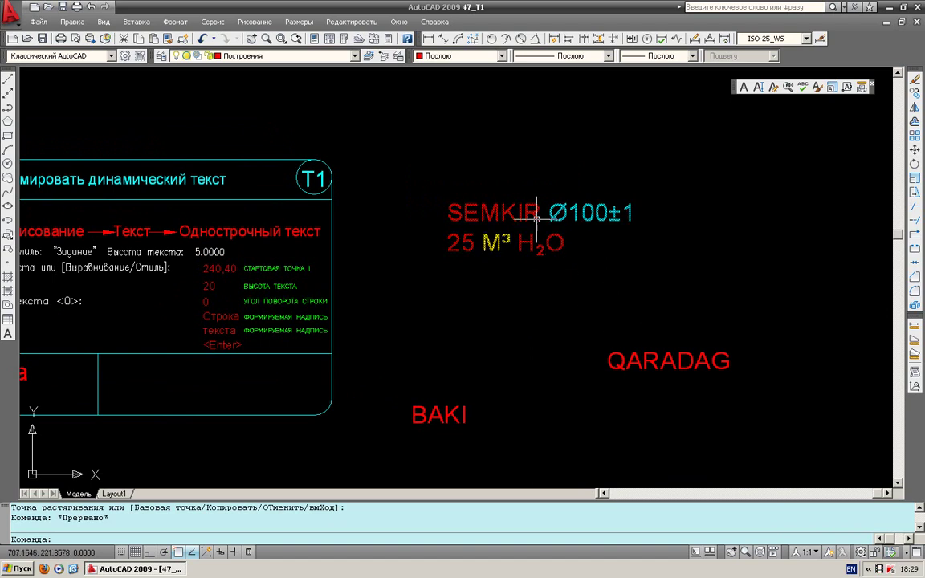
Select SEMKIR and try the Colonna MT, Consolas and Bauhaus 93 fonts on it.
{"action": "double_click", "coordinate": [474, 211]}
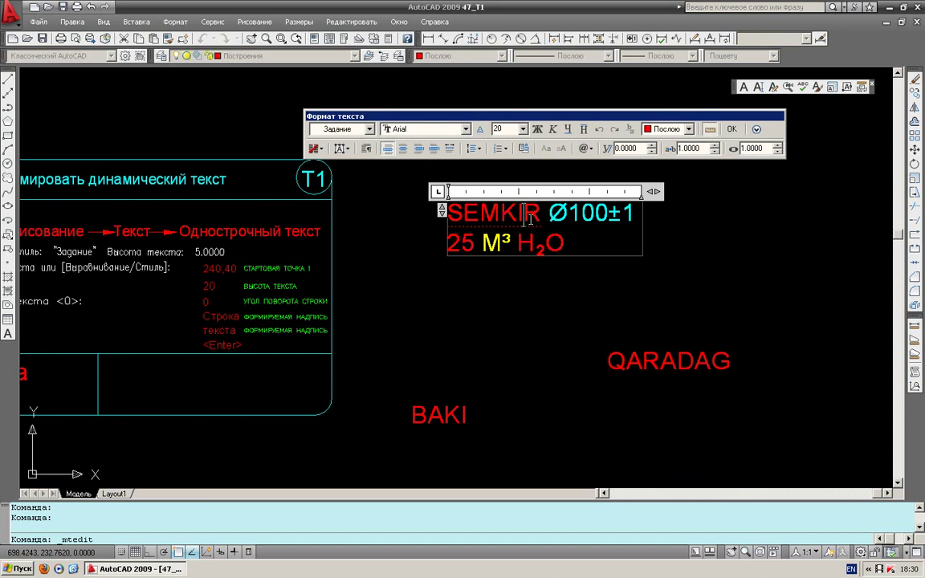
{"action": "left_click_drag", "start_coordinate": [542, 213], "coordinate": [447, 213]}
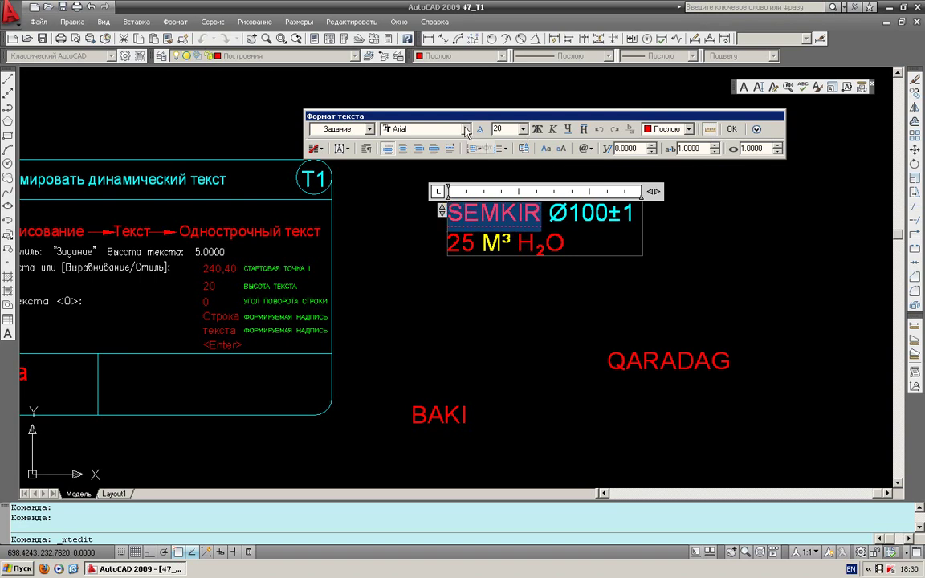
{"action": "left_click", "coordinate": [429, 129]}
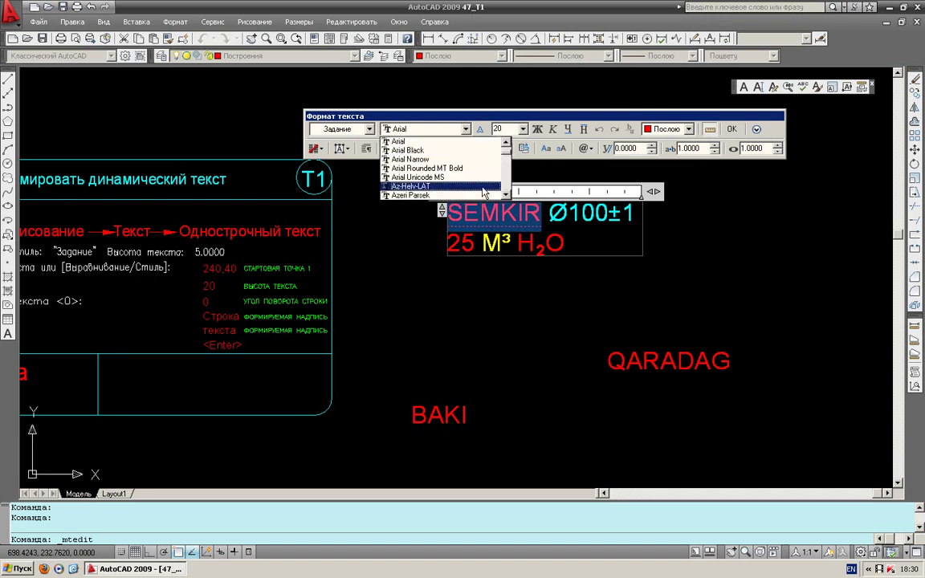
{"action": "left_click_drag", "start_coordinate": [504, 163], "coordinate": [505, 163]}
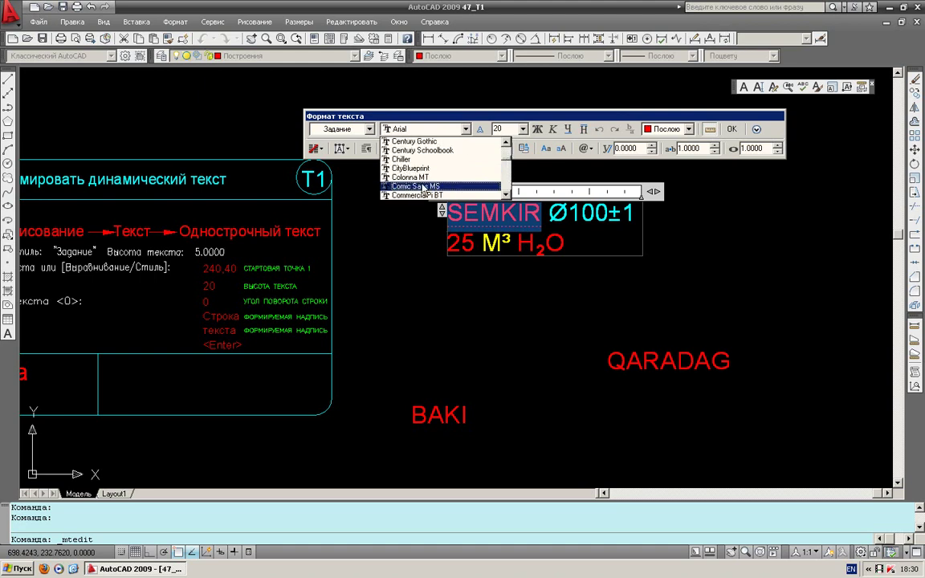
{"action": "left_click", "coordinate": [411, 177]}
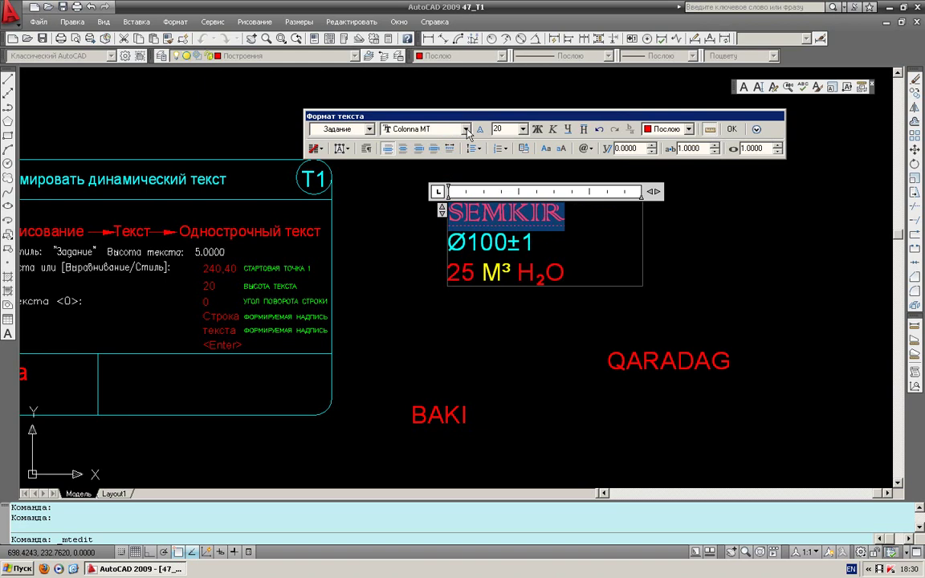
{"action": "left_click", "coordinate": [425, 128]}
{"action": "left_click", "coordinate": [421, 185]}
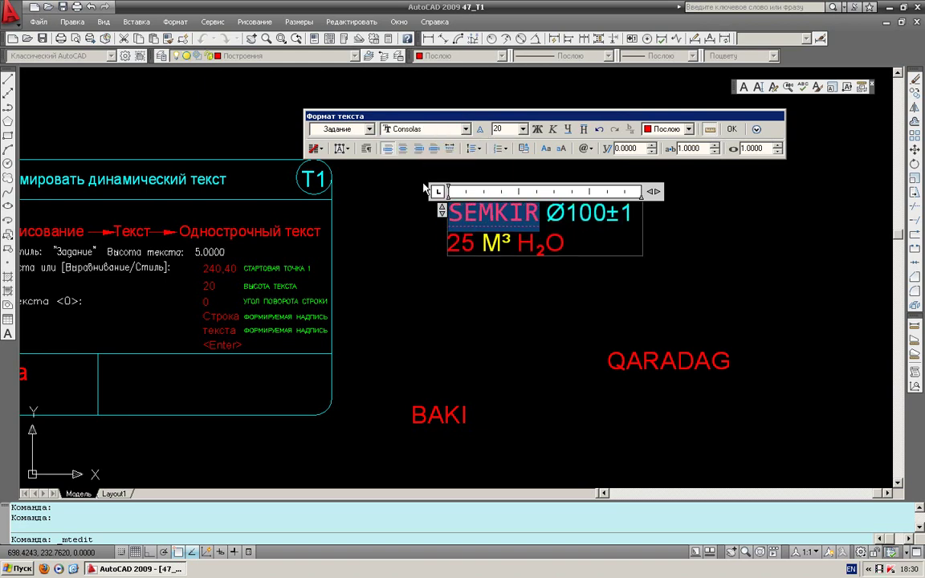
{"action": "left_click", "coordinate": [425, 129]}
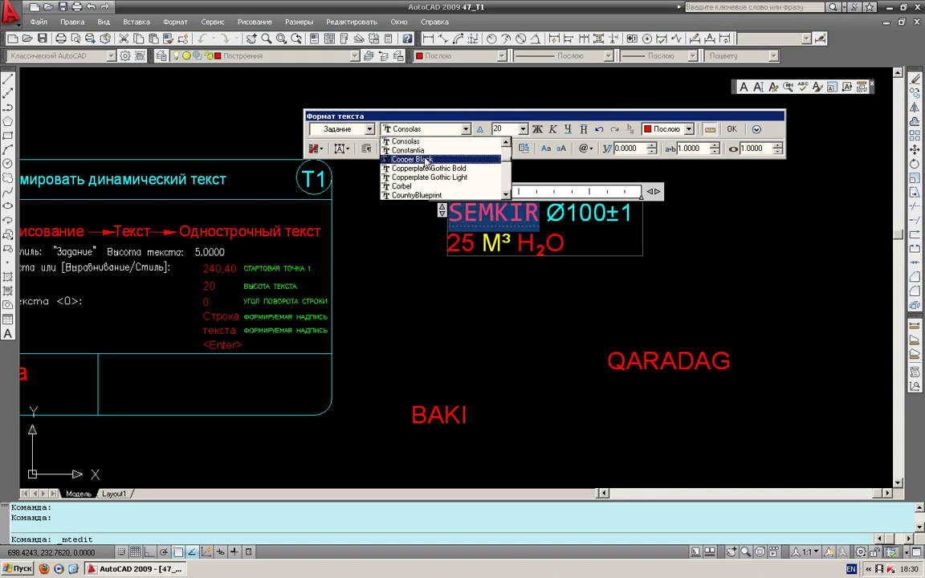
{"action": "left_click", "coordinate": [503, 153]}
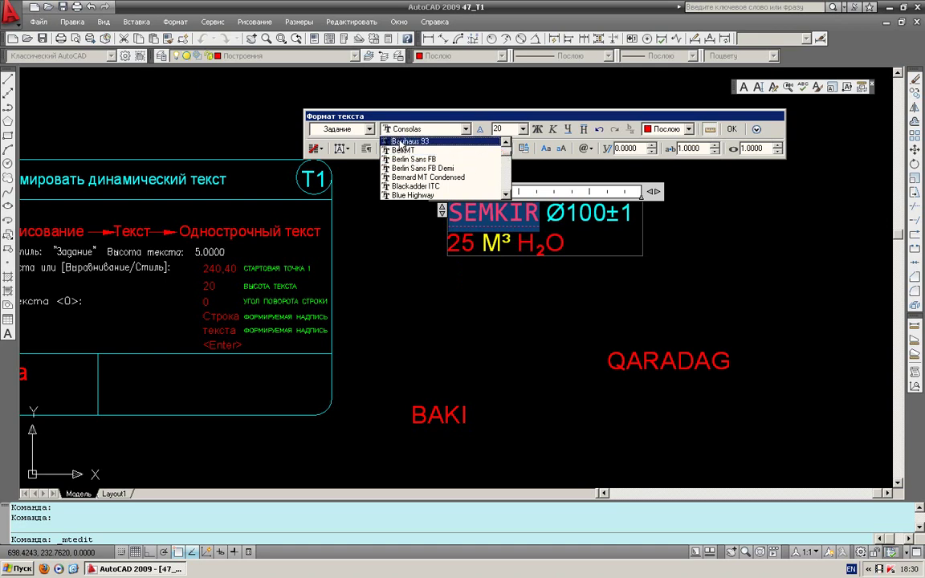
{"action": "left_click", "coordinate": [400, 143]}
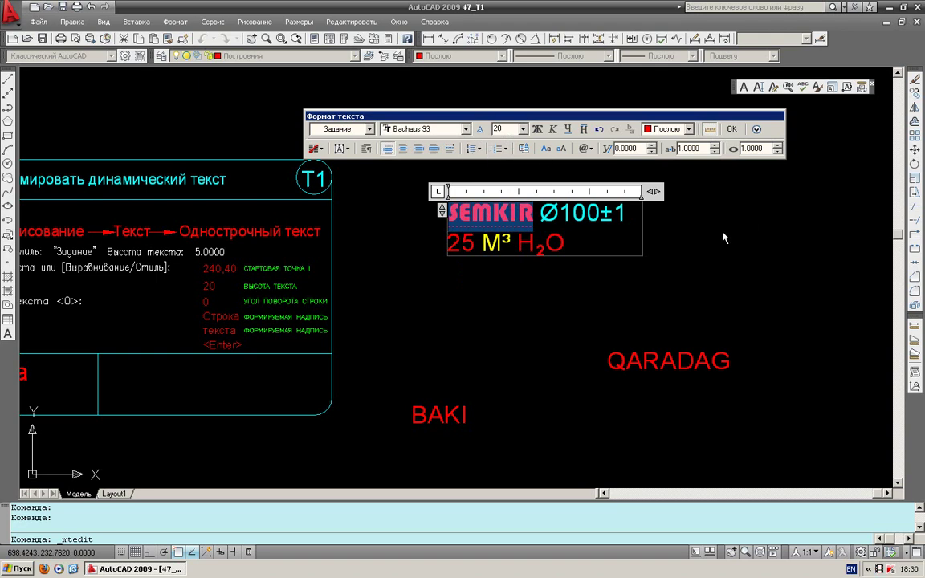
Try the amgdtans and Arial Rounded MT Bold fonts on SEMKIR.
{"action": "left_click", "coordinate": [421, 129]}
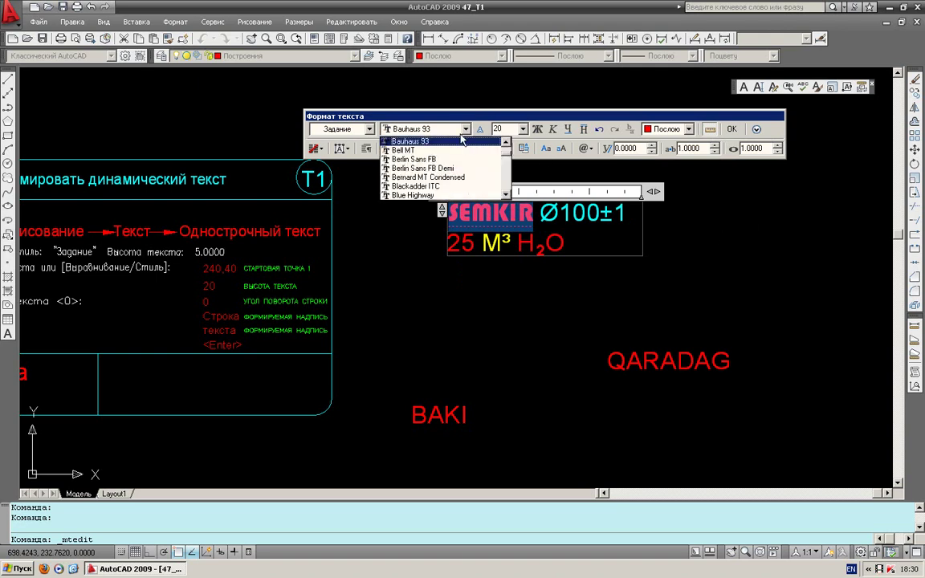
{"action": "left_click", "coordinate": [504, 152]}
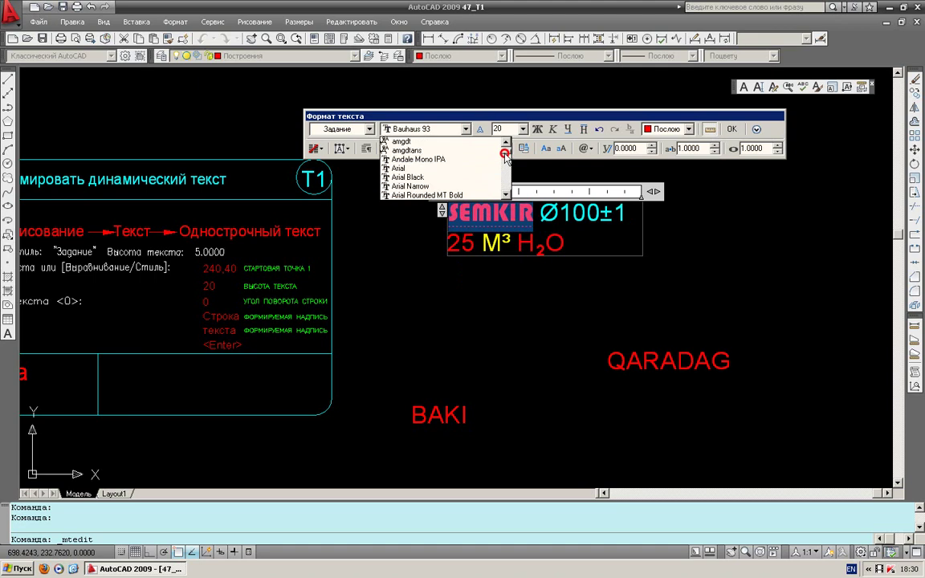
{"action": "left_click", "coordinate": [417, 150]}
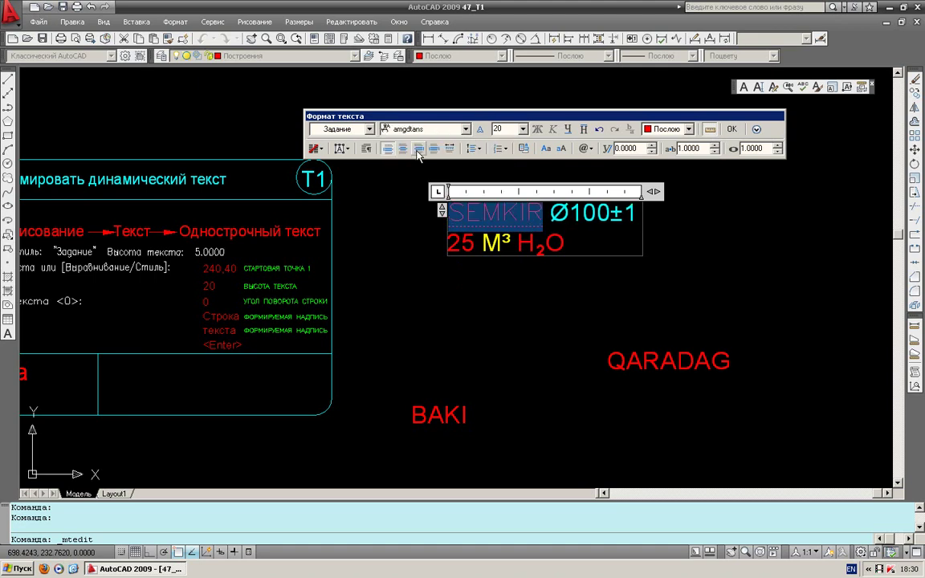
{"action": "left_click", "coordinate": [423, 128]}
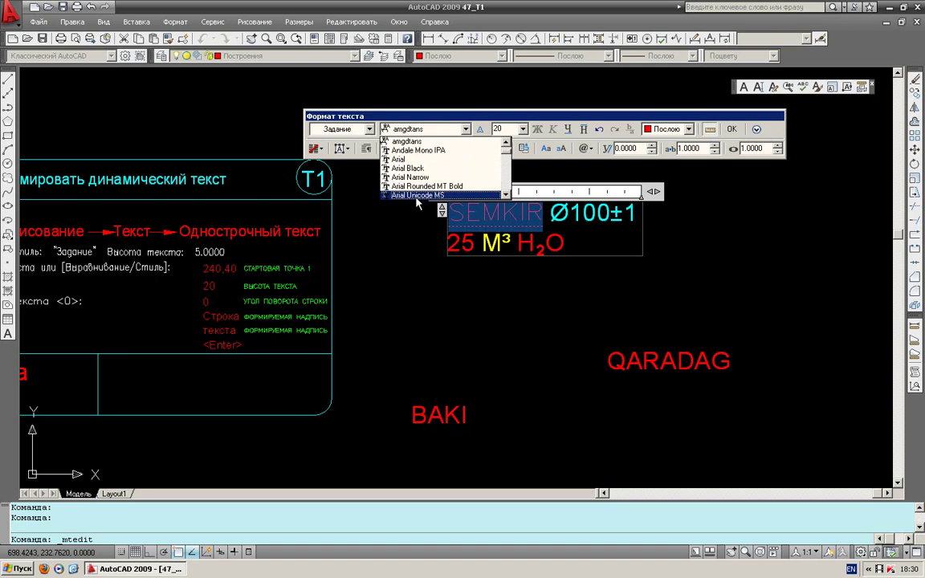
{"action": "left_click", "coordinate": [417, 185]}
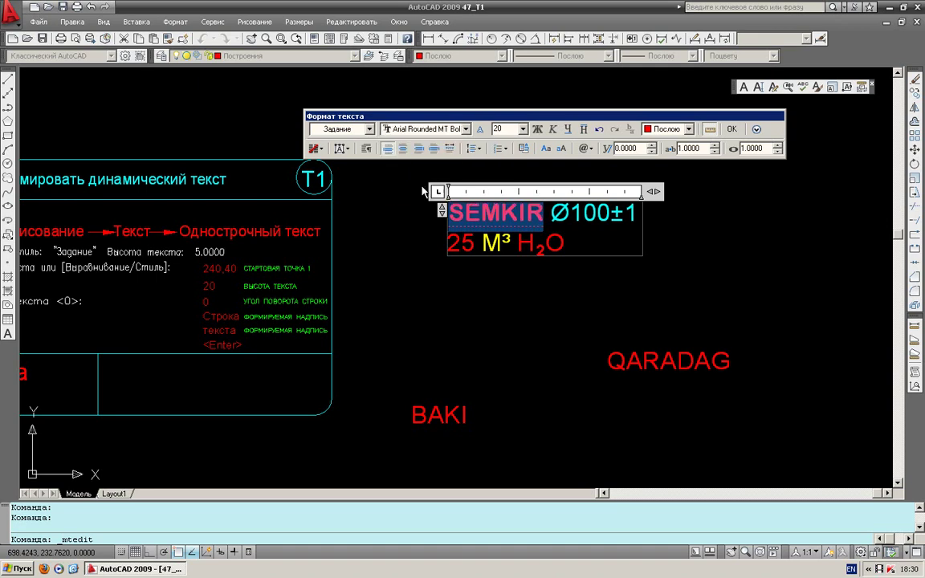
{"action": "left_click", "coordinate": [465, 130]}
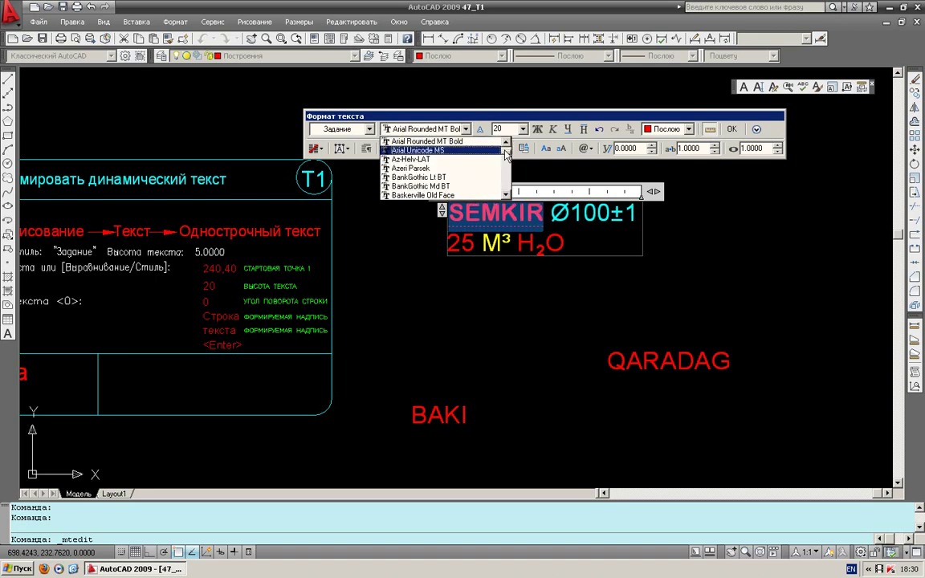
{"action": "scroll", "coordinate": [453, 152], "scroll_direction": "up", "scroll_amount": 5}
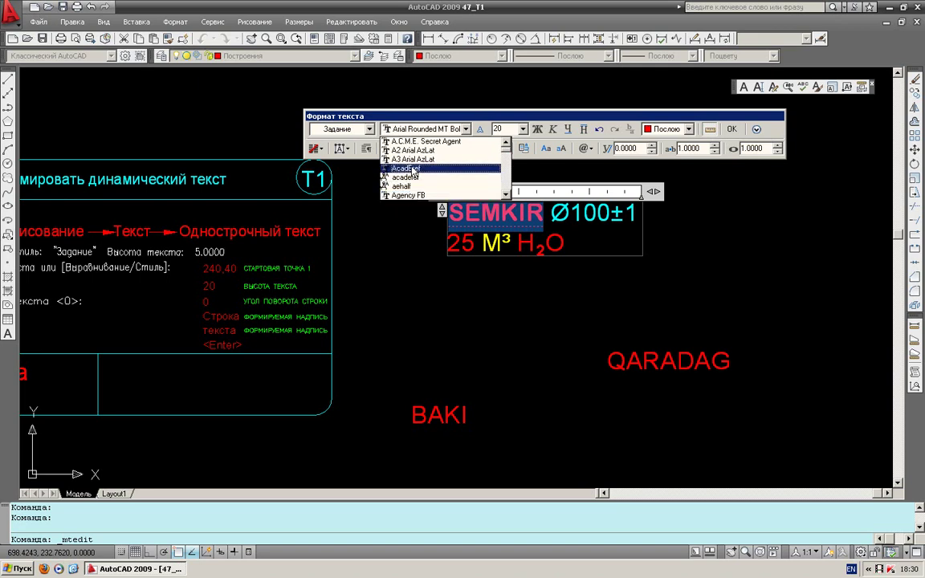
{"action": "left_click", "coordinate": [370, 148]}
Set SEMKIR to Bodoni MT Condensed and close the text editor.
{"action": "left_click", "coordinate": [466, 129]}
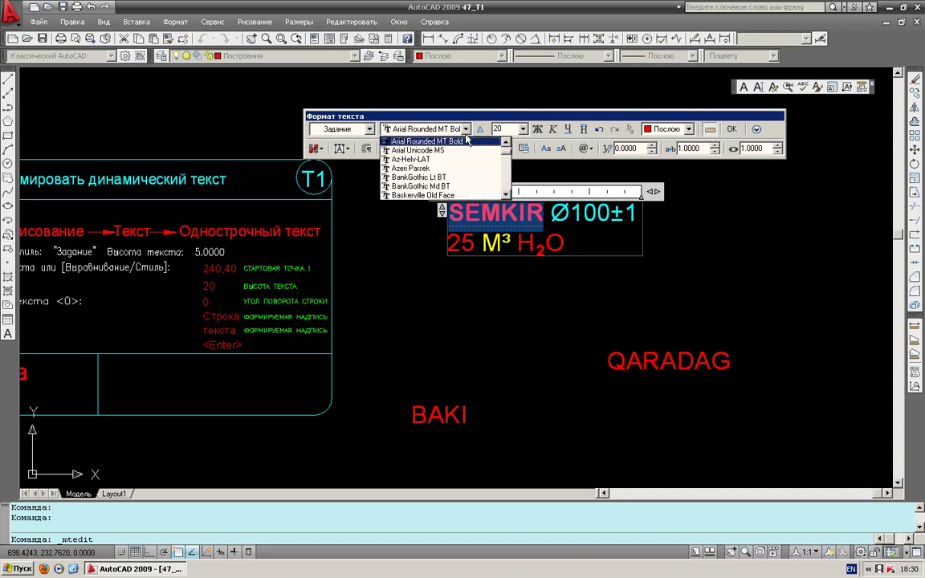
{"action": "left_click", "coordinate": [506, 143]}
{"action": "left_click", "coordinate": [506, 143]}
{"action": "left_click", "coordinate": [506, 143]}
{"action": "left_click", "coordinate": [505, 142]}
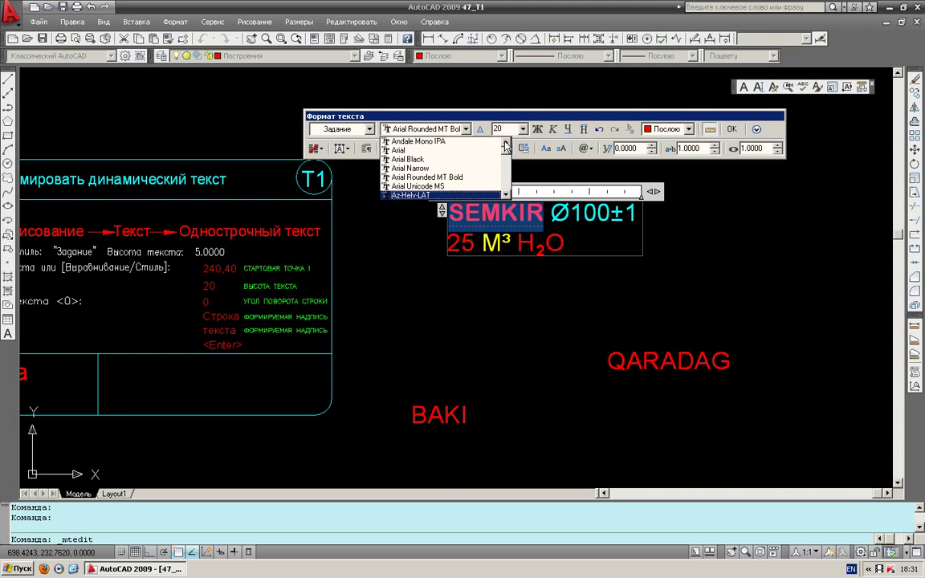
{"action": "left_click", "coordinate": [506, 143]}
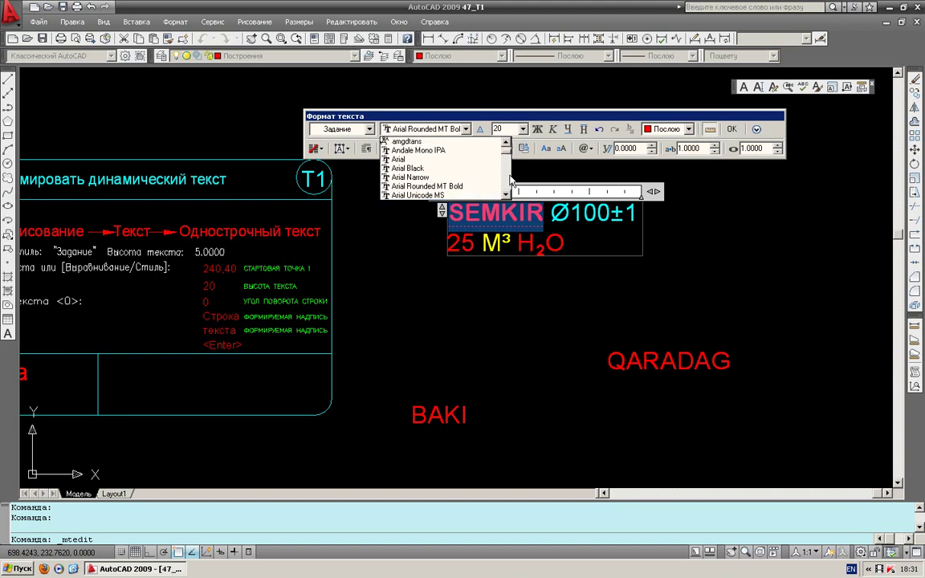
{"action": "scroll", "coordinate": [459, 173], "scroll_direction": "down", "scroll_amount": 2}
{"action": "scroll", "coordinate": [507, 190], "scroll_direction": "down", "scroll_amount": 2}
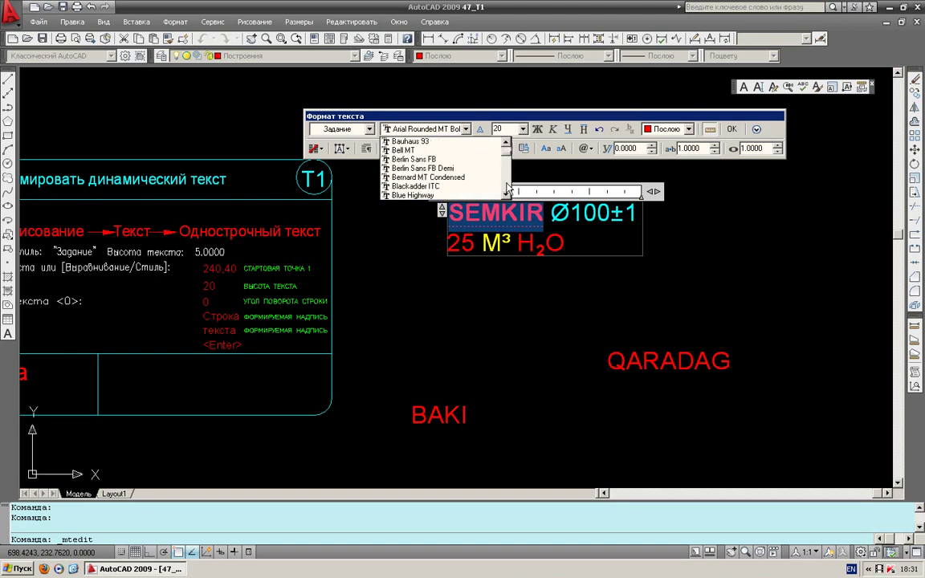
{"action": "scroll", "coordinate": [450, 176], "scroll_direction": "down", "scroll_amount": 3}
{"action": "scroll", "coordinate": [425, 189], "scroll_direction": "up", "scroll_amount": 1}
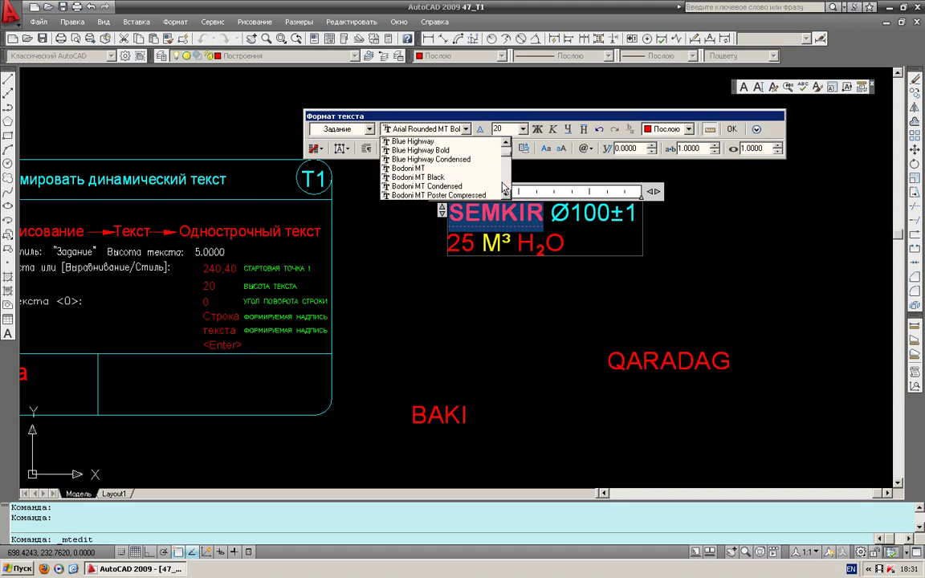
{"action": "left_click", "coordinate": [411, 187]}
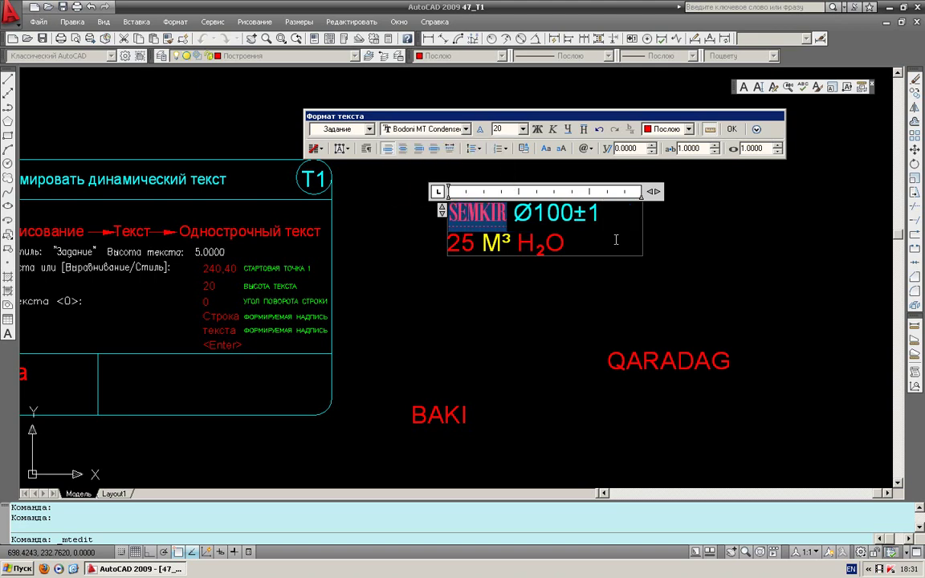
{"action": "left_click", "coordinate": [730, 129]}
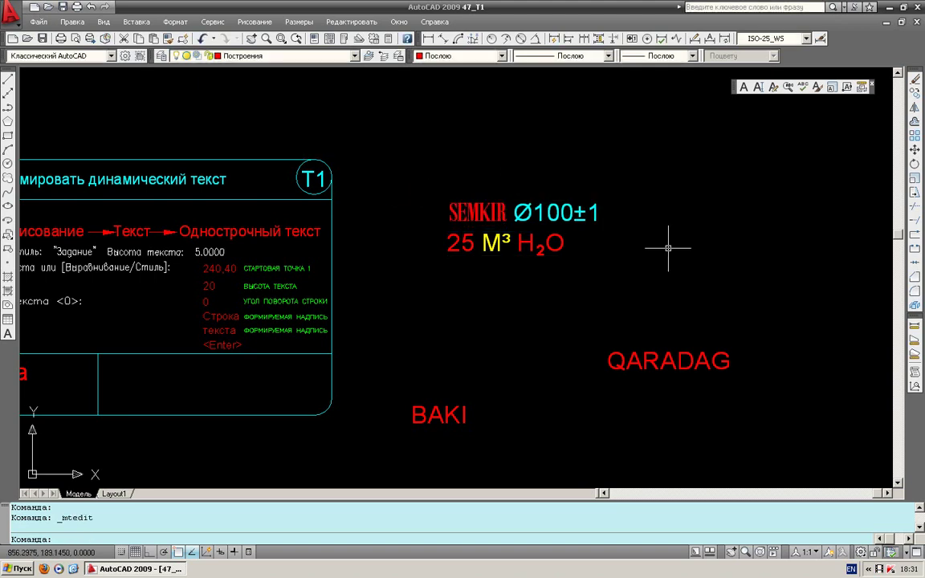
{"action": "left_click", "coordinate": [666, 247]}
{"action": "left_click", "coordinate": [587, 293]}
{"action": "middle_click_drag", "start_coordinate": [542, 289], "coordinate": [516, 351]}
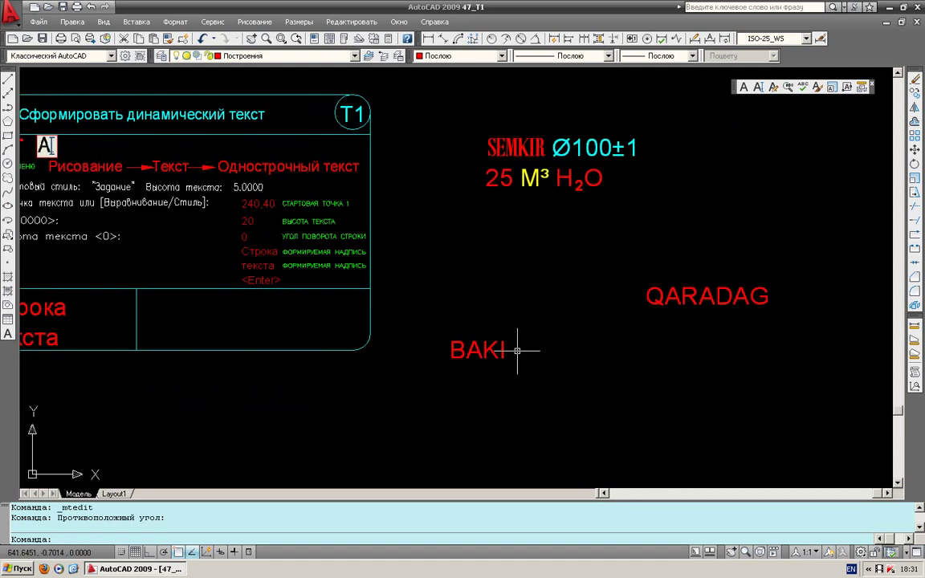
{"action": "middle_click_drag", "start_coordinate": [557, 326], "coordinate": [541, 397]}
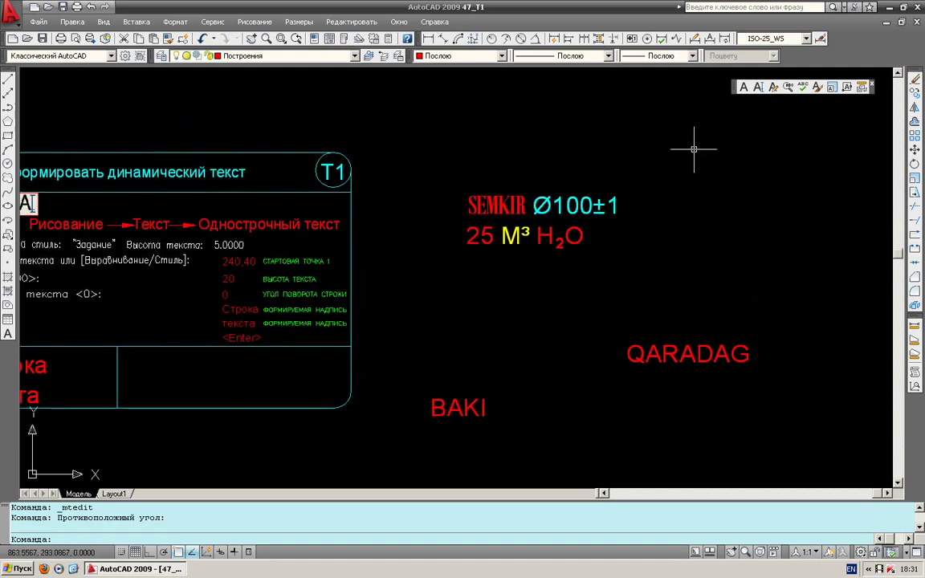
{"action": "double_click", "coordinate": [497, 201]}
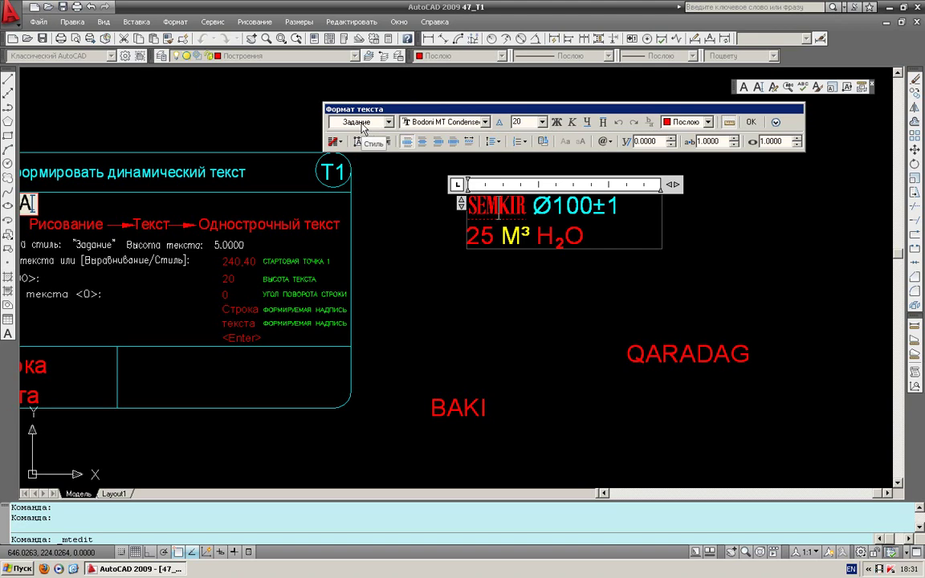
{"action": "left_click", "coordinate": [358, 122]}
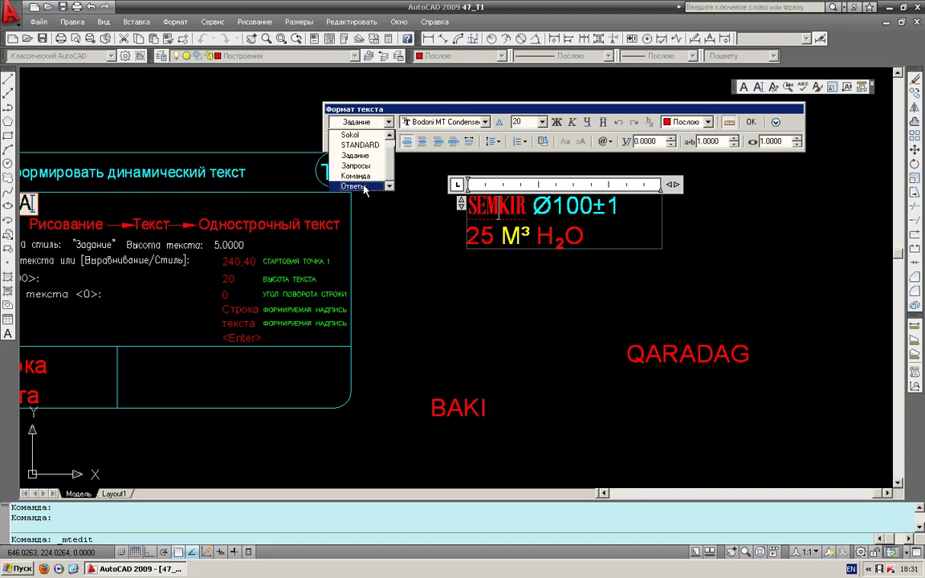
{"action": "left_click", "coordinate": [418, 226]}
{"action": "left_click", "coordinate": [634, 164]}
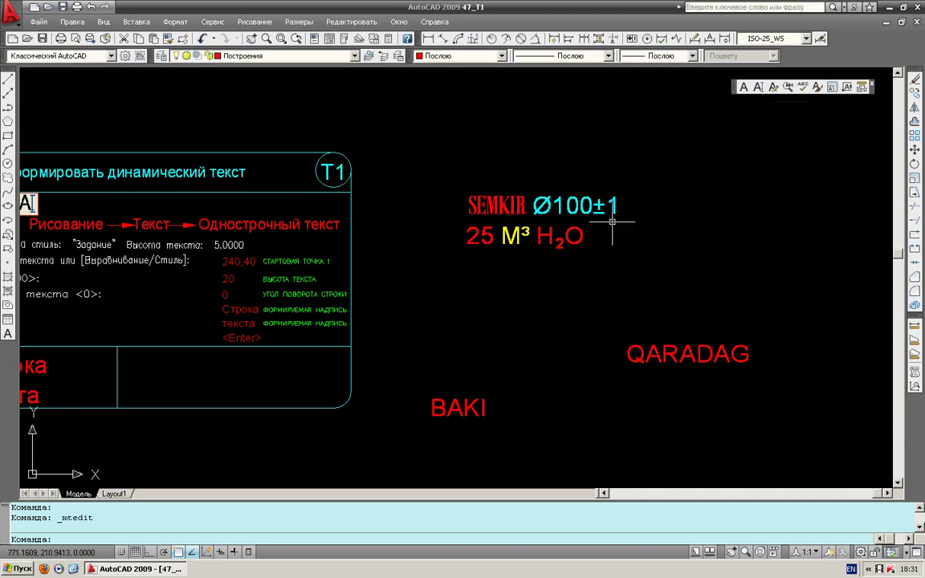
Open the Text Style dialog from the Format menu and move it right.
{"action": "middle_click_drag", "start_coordinate": [590, 237], "coordinate": [530, 232]}
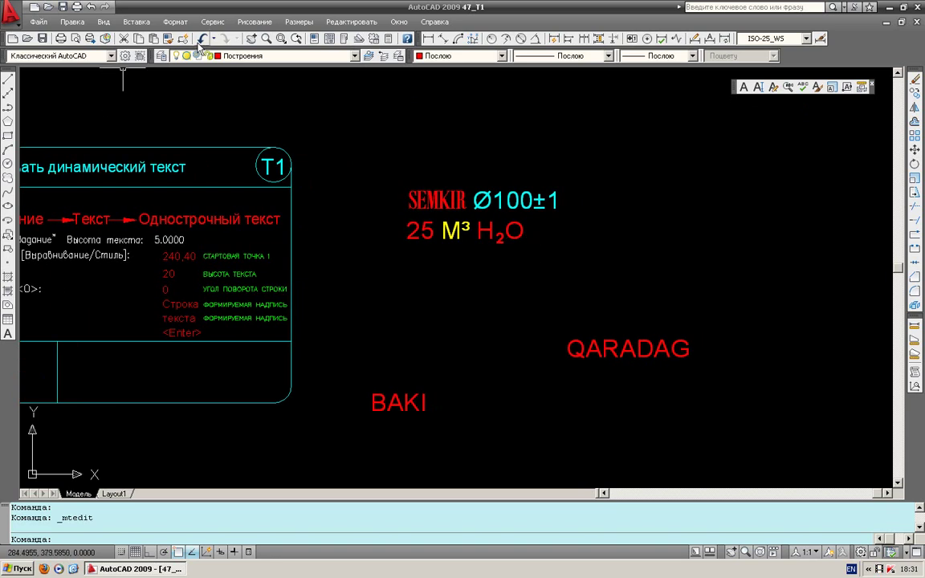
{"action": "left_click", "coordinate": [175, 22]}
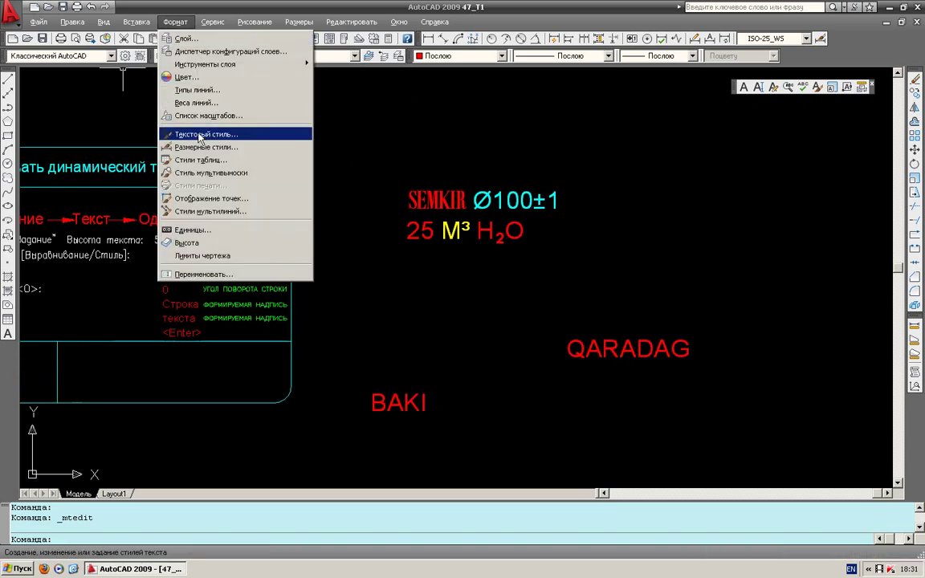
{"action": "left_click", "coordinate": [200, 138]}
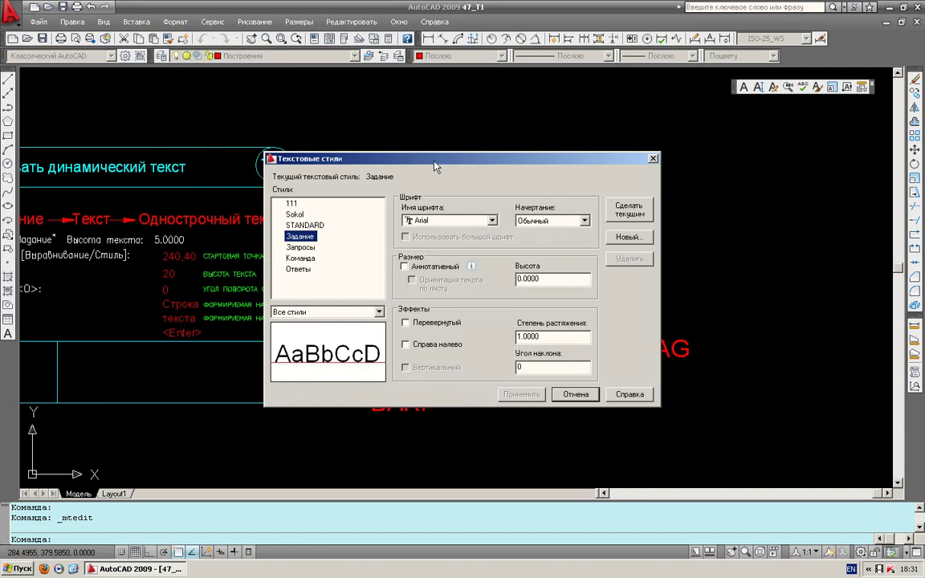
{"action": "left_click_drag", "start_coordinate": [435, 160], "coordinate": [529, 121]}
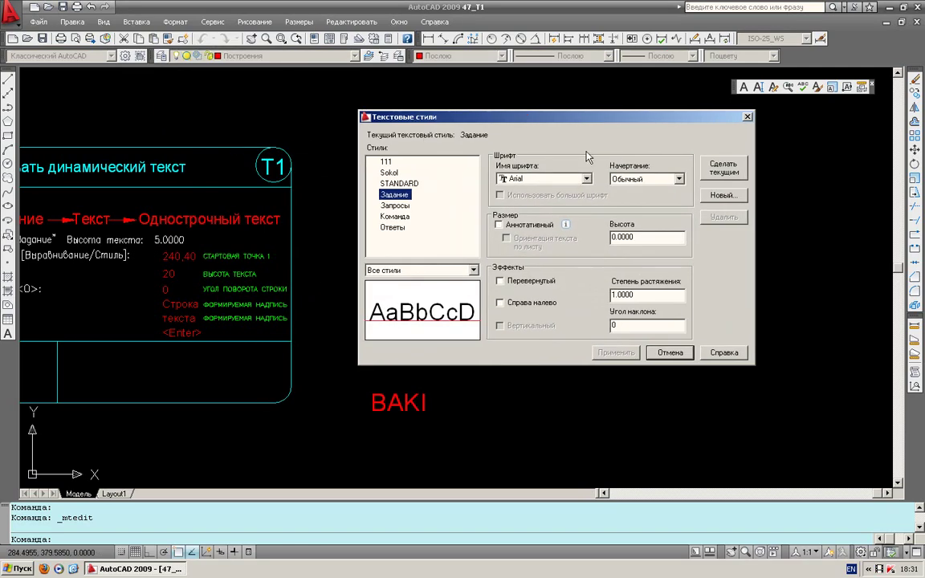
Inspect style 111's font list, then view the Sokol style using Algerian.
{"action": "left_click", "coordinate": [386, 161]}
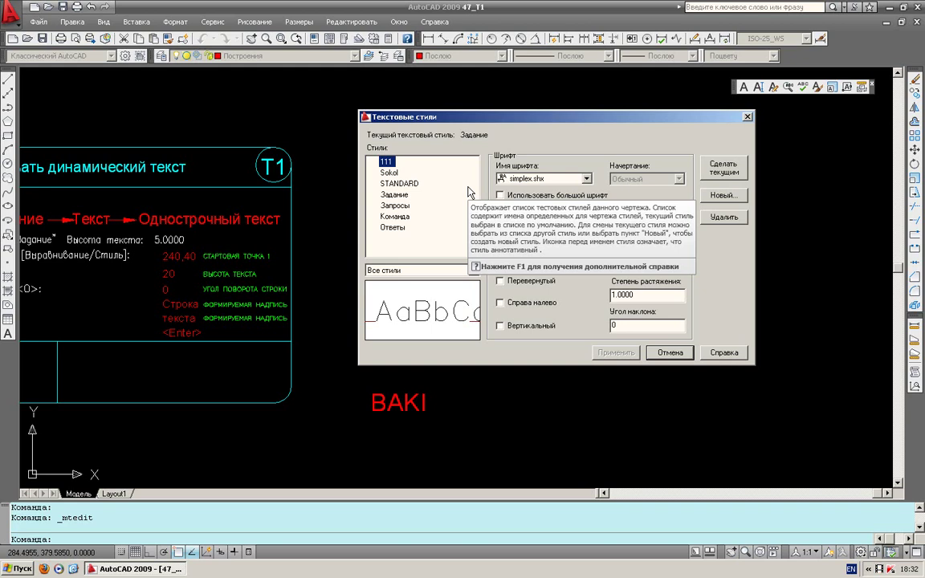
{"action": "left_click", "coordinate": [587, 179]}
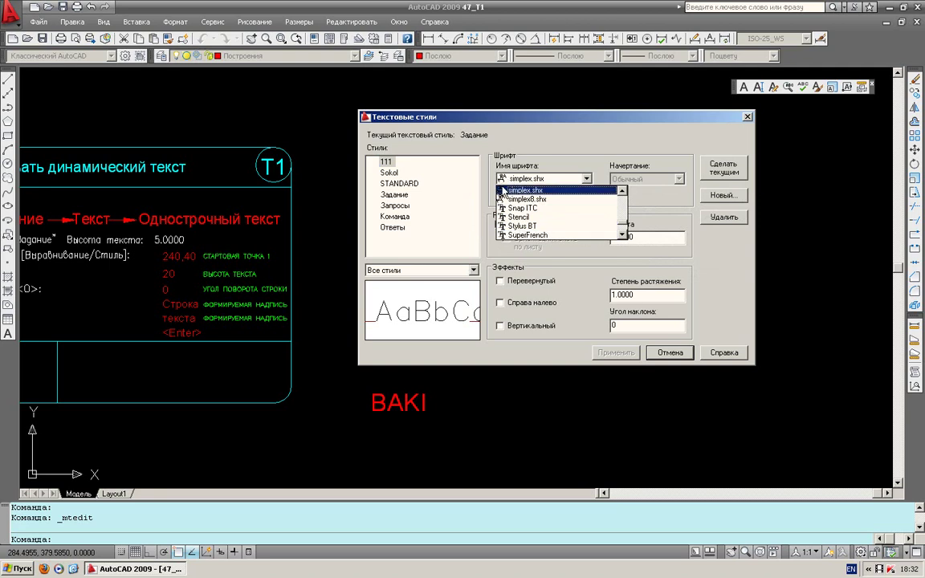
{"action": "left_click", "coordinate": [566, 159]}
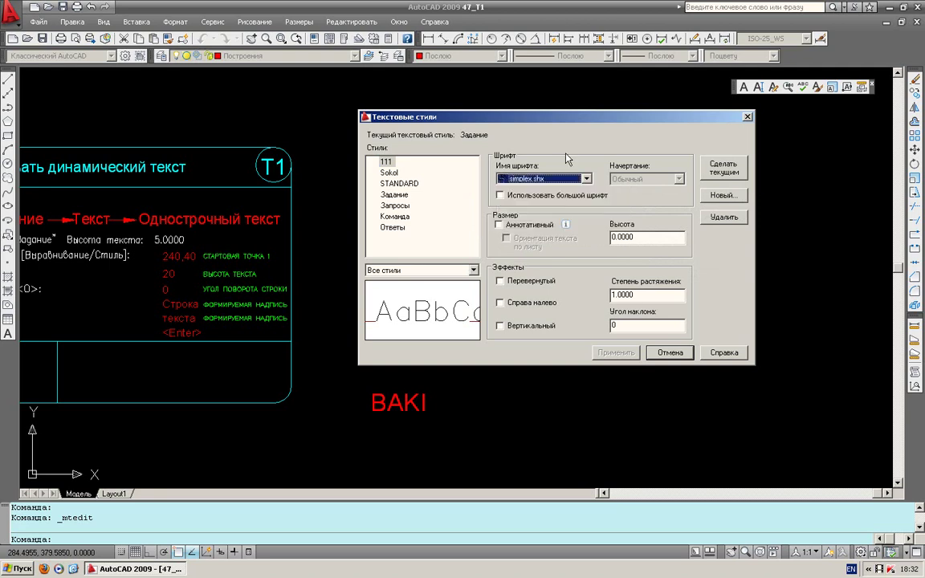
{"action": "left_click", "coordinate": [388, 172]}
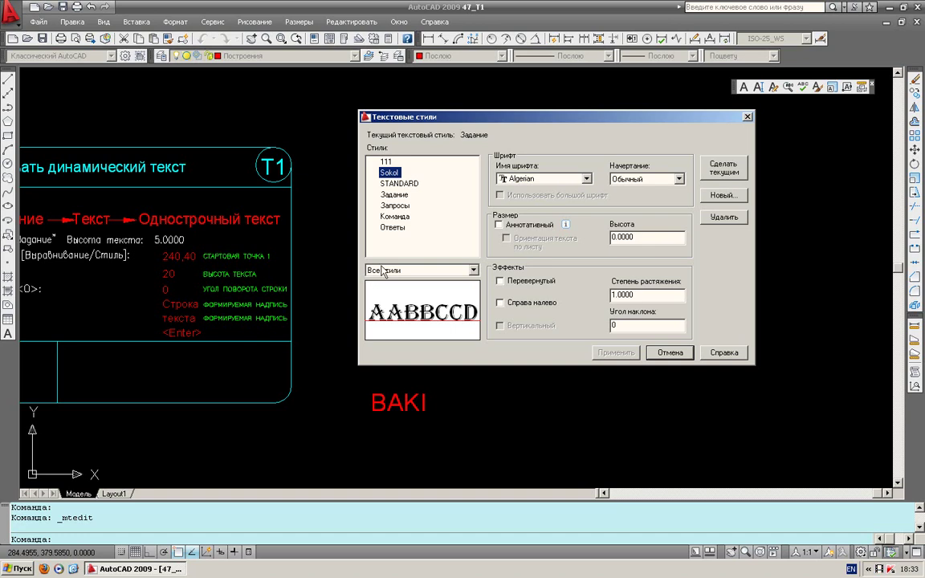
Create a new text style named AZERI1.
{"action": "left_click", "coordinate": [718, 196]}
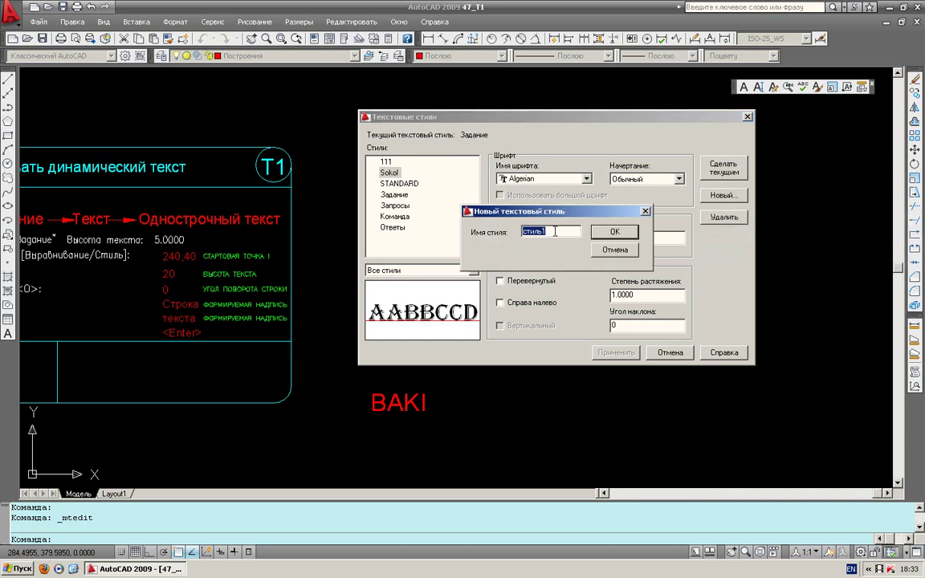
{"action": "type", "text": "A"}
{"action": "type", "text": "ZERI"}
{"action": "type", "text": "1"}
{"action": "key", "text": "Return"}
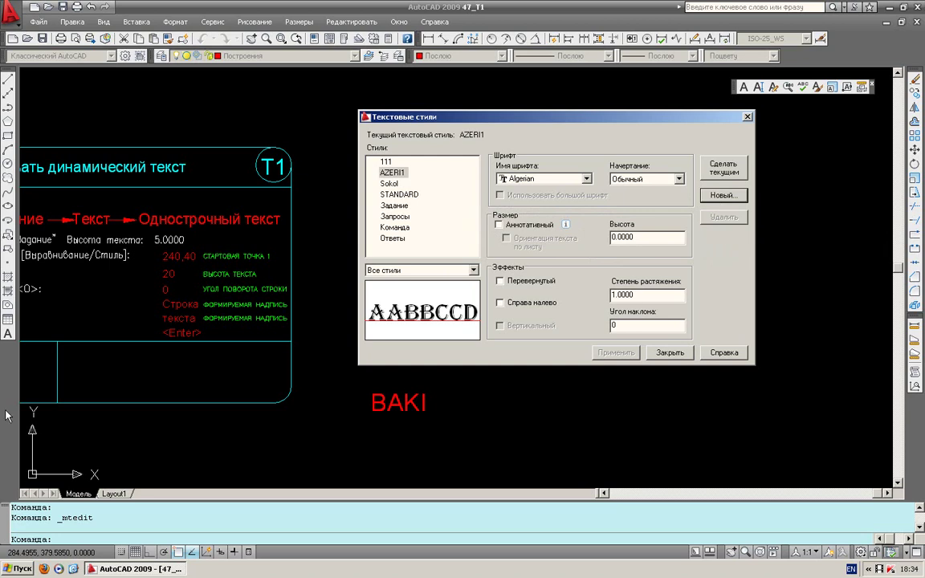
Give AZERI1 the A2 Arial AzLat font, make it current and save the changes.
{"action": "left_click", "coordinate": [585, 178]}
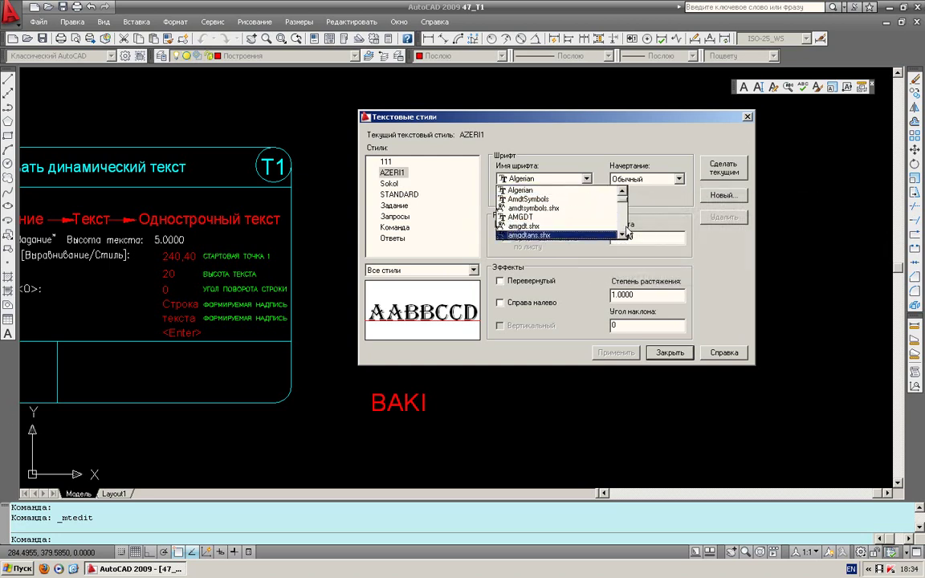
{"action": "left_click", "coordinate": [622, 193]}
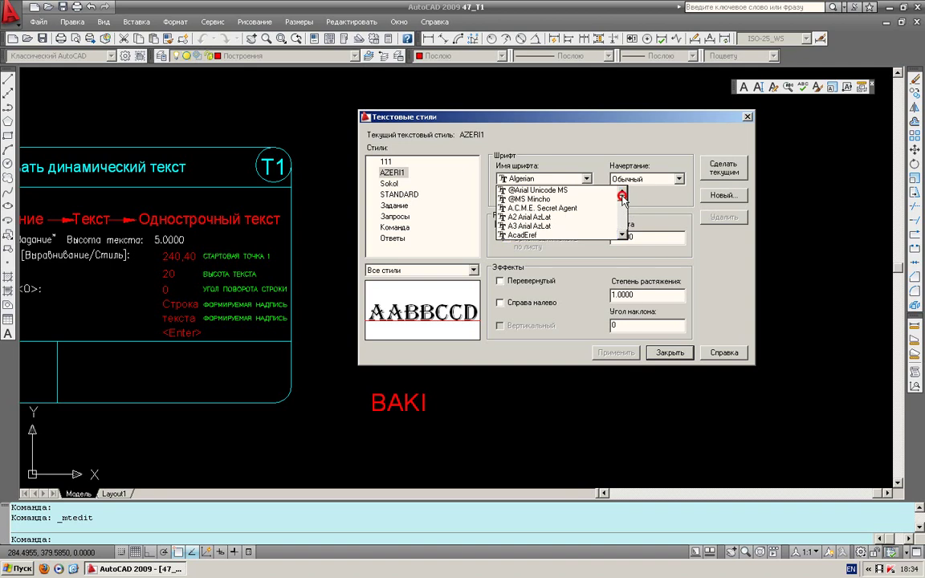
{"action": "left_click", "coordinate": [623, 201]}
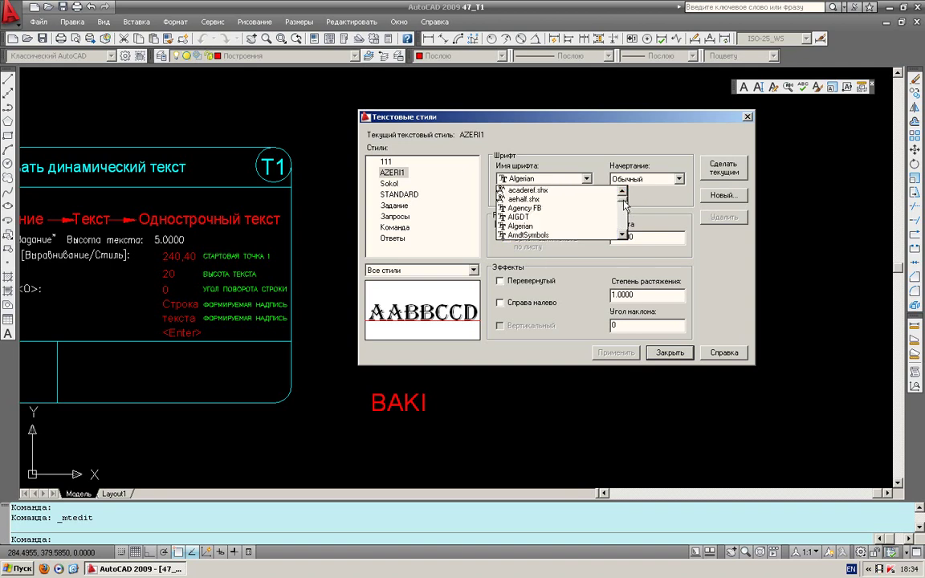
{"action": "left_click", "coordinate": [622, 193]}
{"action": "left_click", "coordinate": [622, 193]}
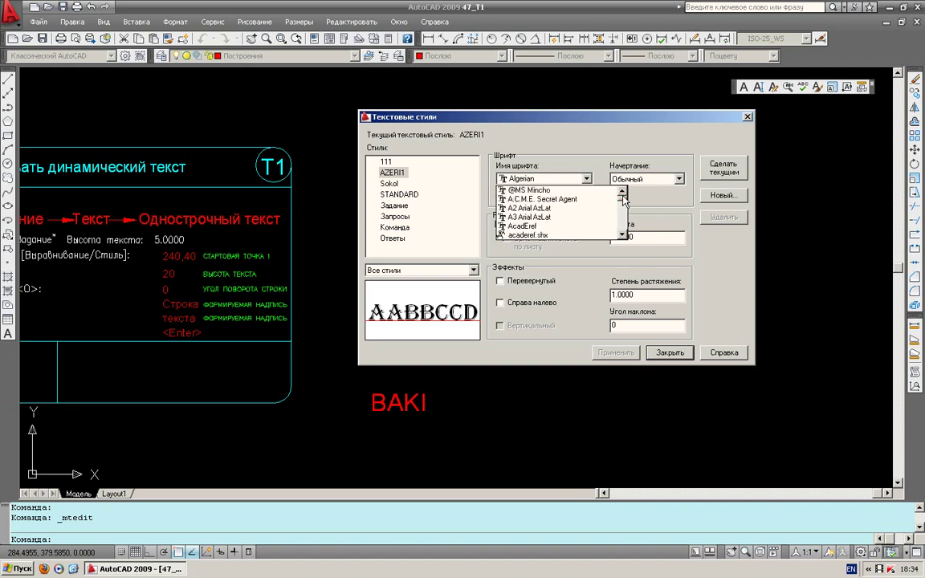
{"action": "left_click", "coordinate": [531, 209]}
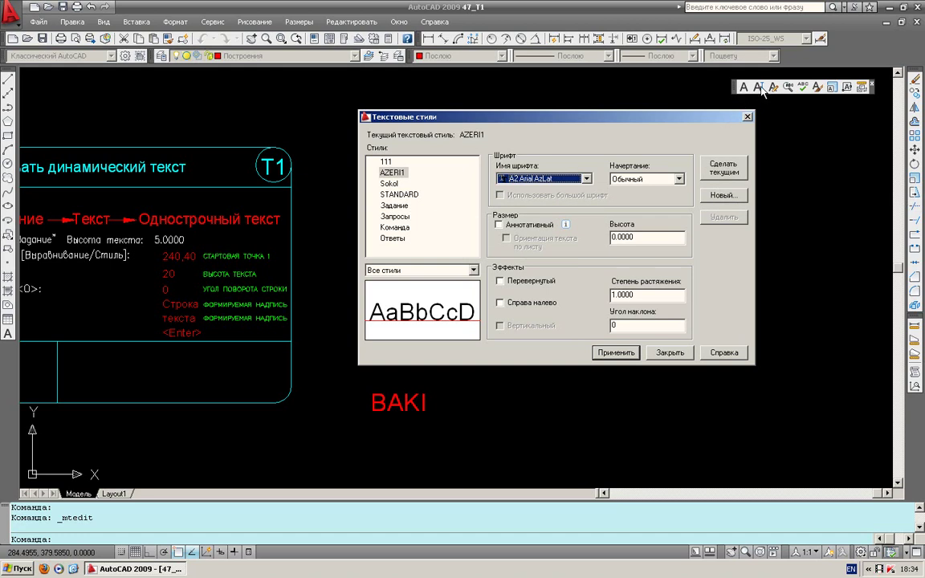
{"action": "left_click", "coordinate": [723, 167]}
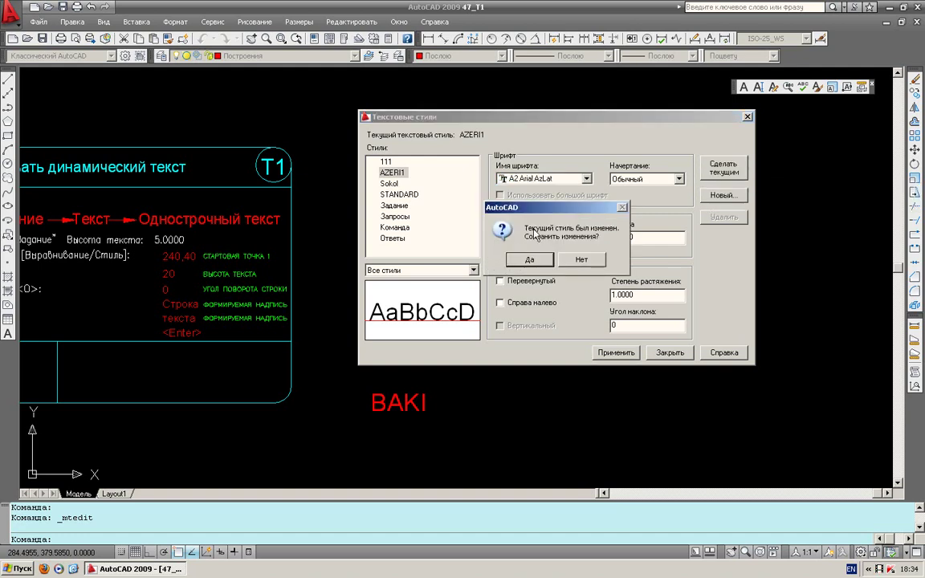
{"action": "left_click", "coordinate": [529, 259]}
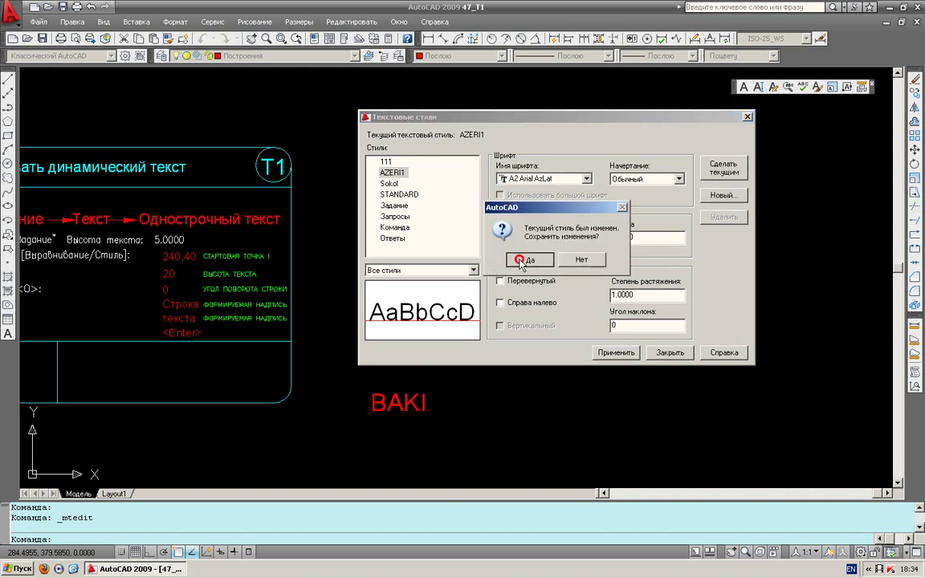
Close the Text Style dialog, then start and cancel a multiline text box.
{"action": "key", "text": "Escape"}
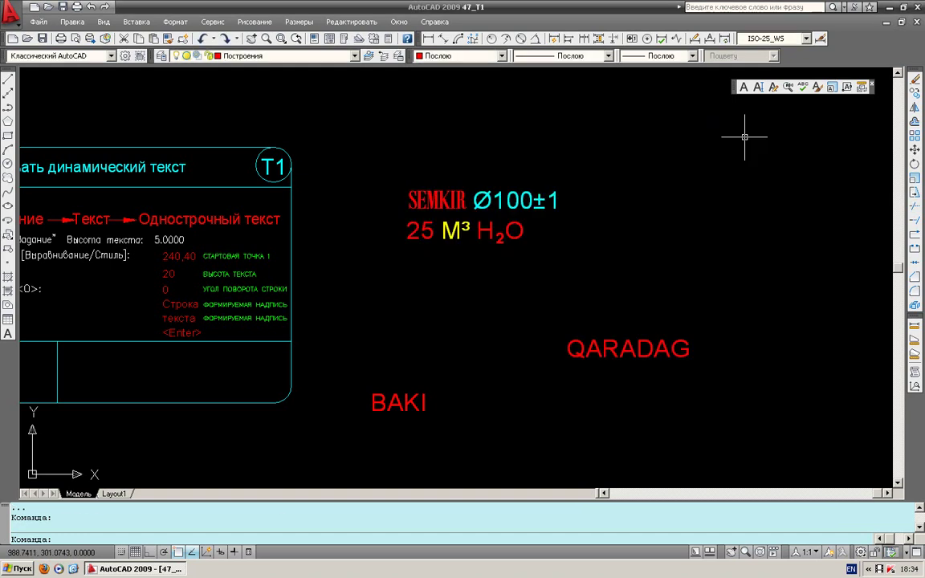
{"action": "left_click", "coordinate": [743, 88]}
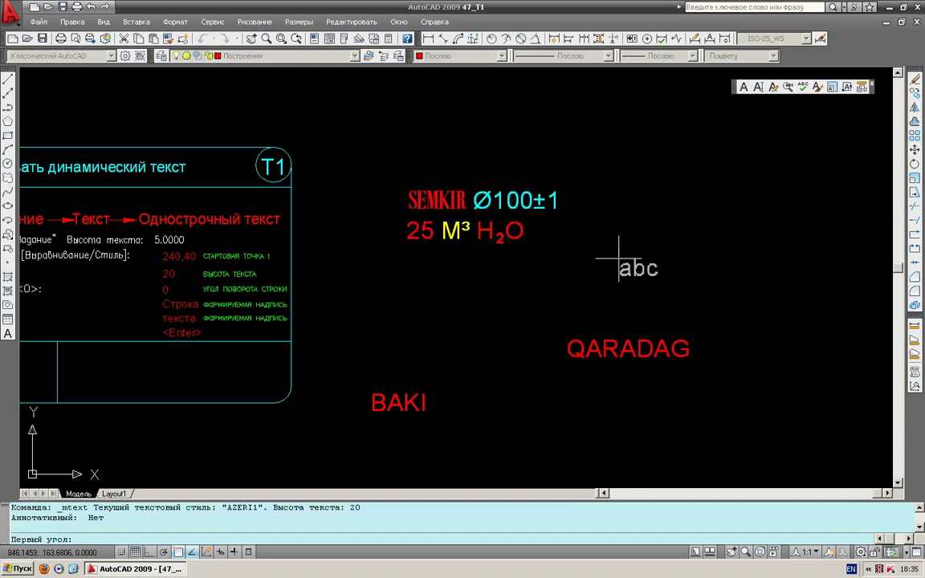
{"action": "left_click", "coordinate": [676, 233]}
{"action": "left_click", "coordinate": [738, 259]}
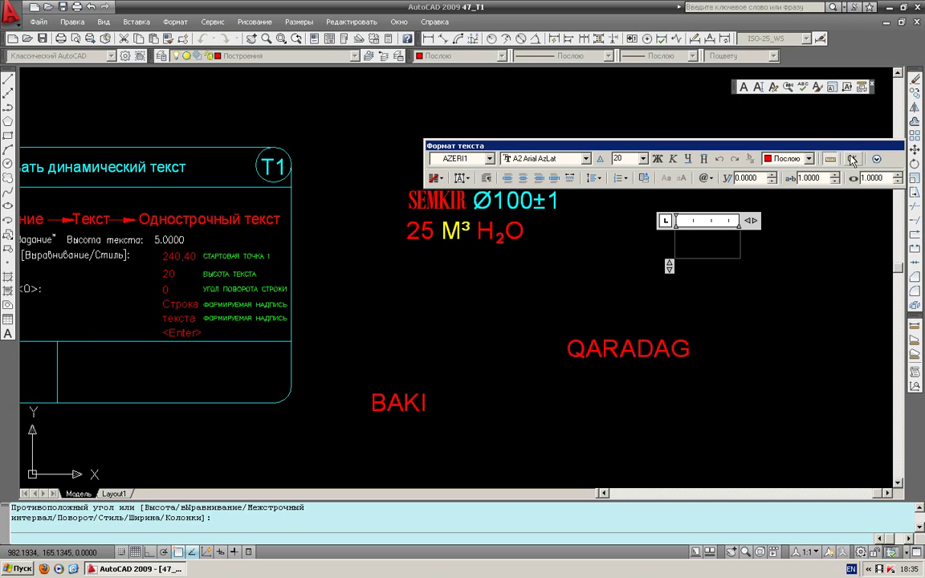
{"action": "left_click", "coordinate": [767, 136]}
Place single-line text 'BCBNF' with default height 20 and angle 0.
{"action": "left_click", "coordinate": [758, 86]}
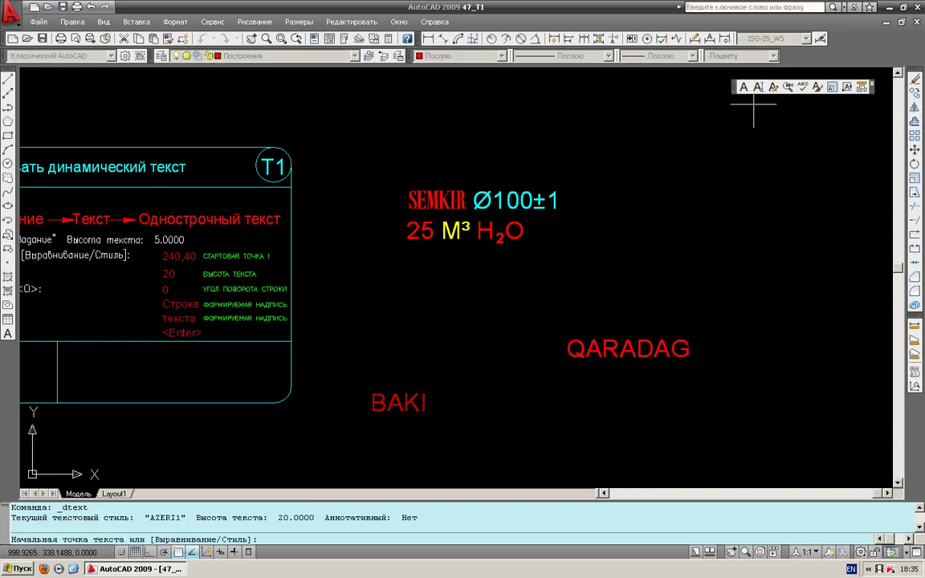
{"action": "left_click", "coordinate": [613, 256]}
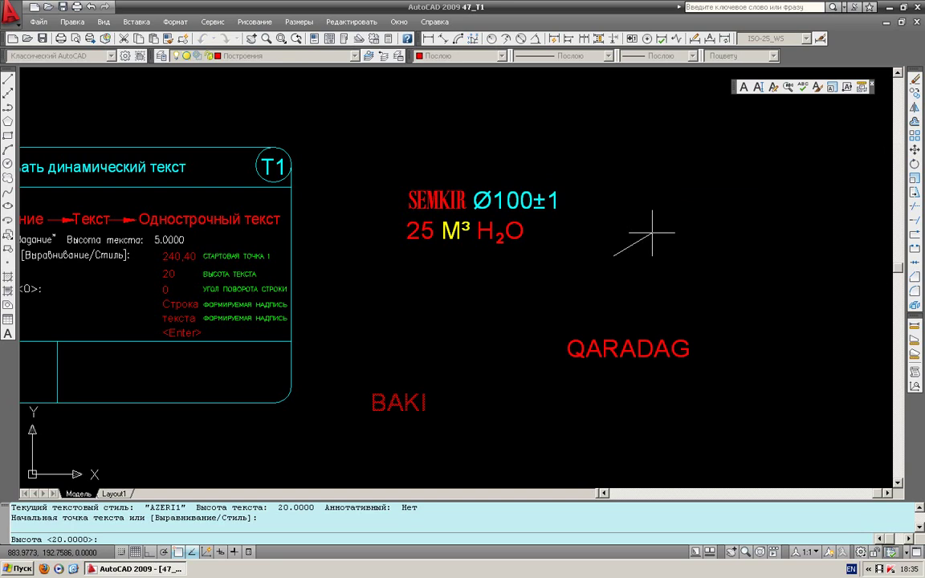
{"action": "key", "text": "Return"}
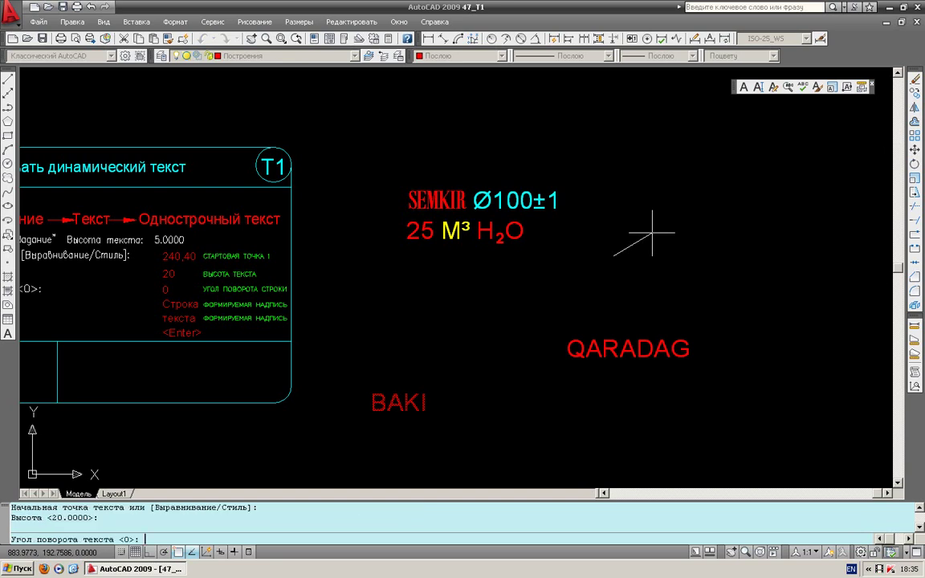
{"action": "key", "text": "Return"}
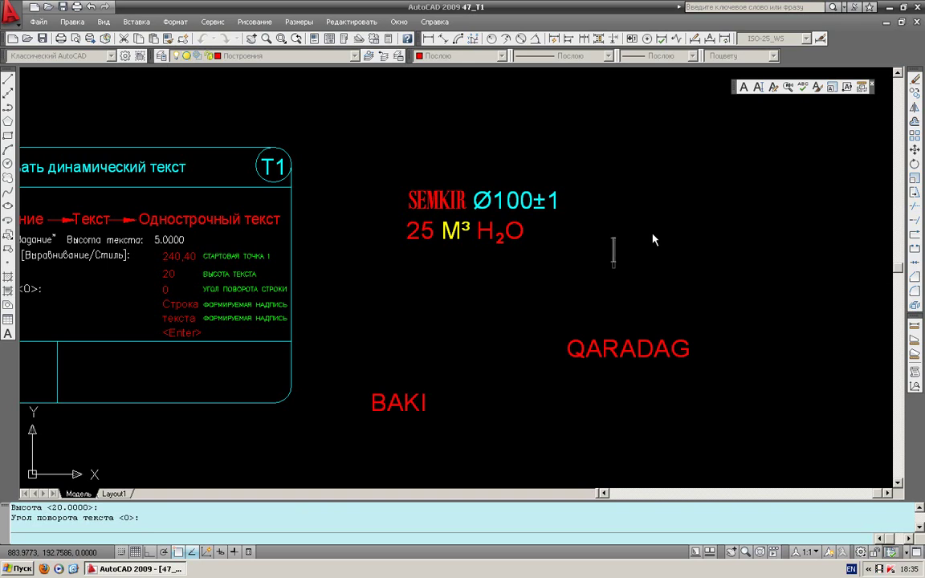
{"action": "type", "text": "BCBNF"}
{"action": "key", "text": "Return"}
{"action": "key", "text": "Return"}
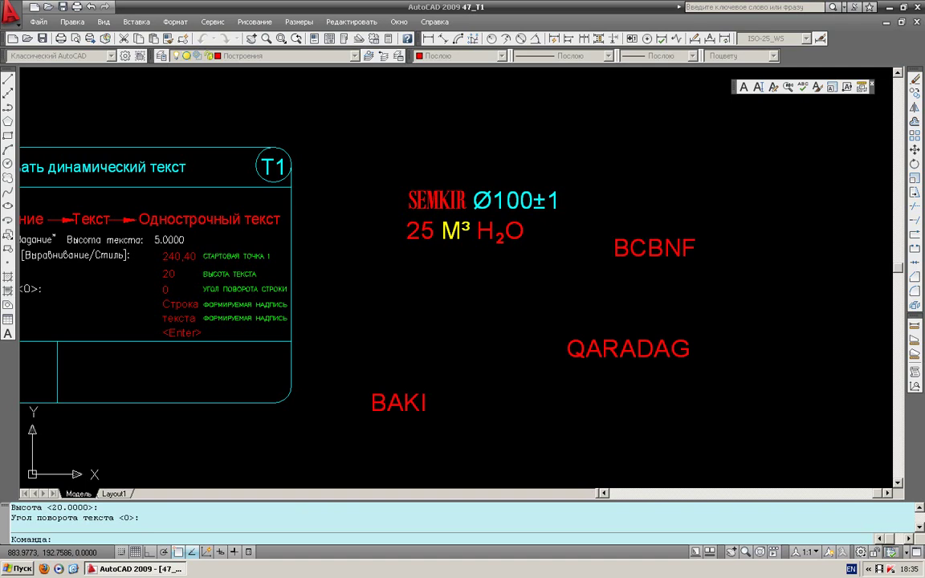
Erase all the practice text lines with a crossing selection.
{"action": "left_click", "coordinate": [763, 433]}
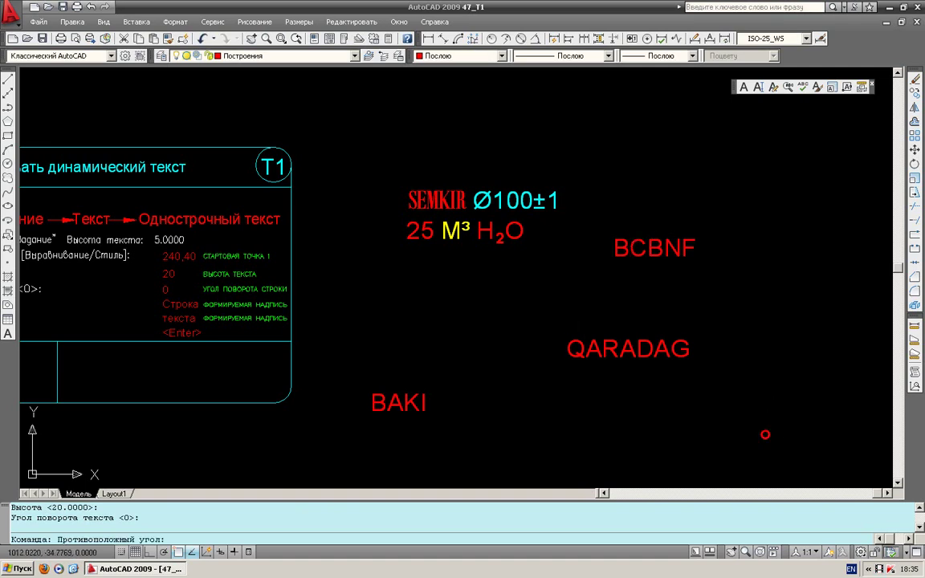
{"action": "left_click", "coordinate": [349, 159]}
{"action": "key", "text": "Delete"}
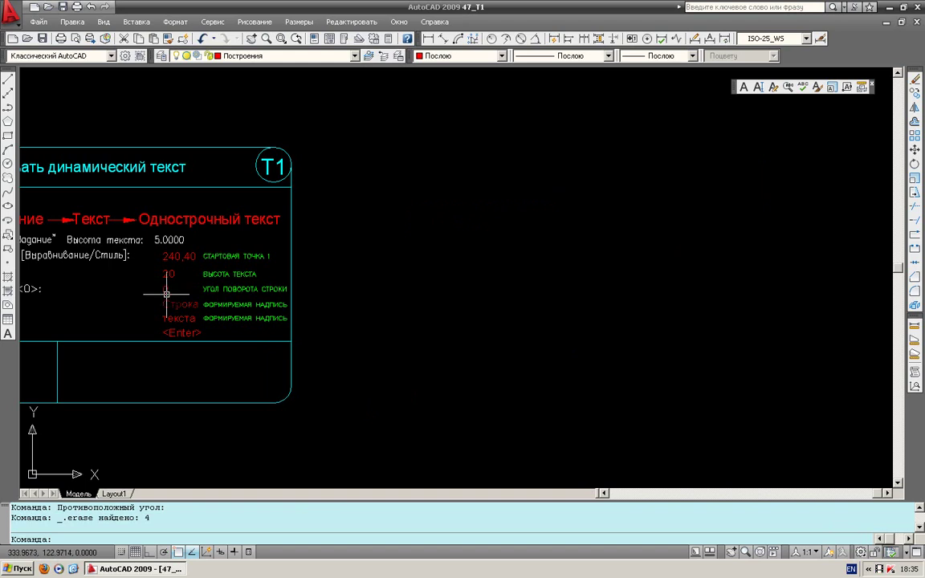
Pan and zoom until the whole T1 card, including the 240,40 example, is centred.
{"action": "middle_click_drag", "start_coordinate": [200, 300], "coordinate": [420, 348]}
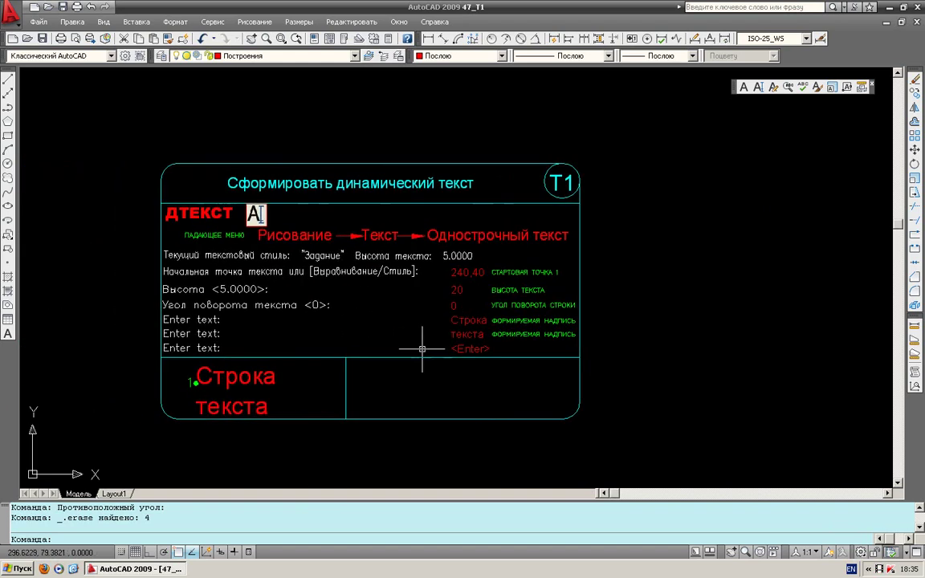
{"action": "middle_click_drag", "start_coordinate": [421, 294], "coordinate": [499, 295]}
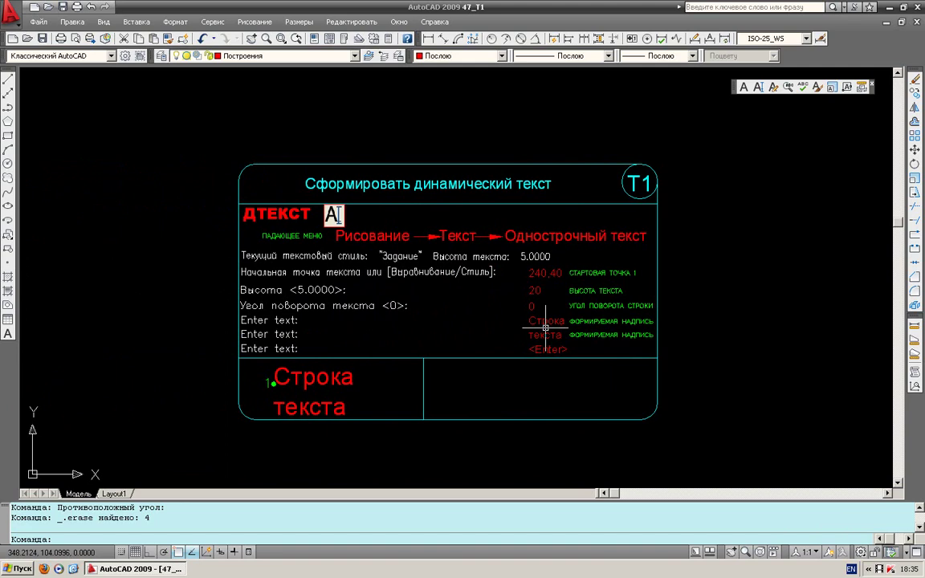
{"action": "middle_click_drag", "start_coordinate": [440, 354], "coordinate": [433, 344]}
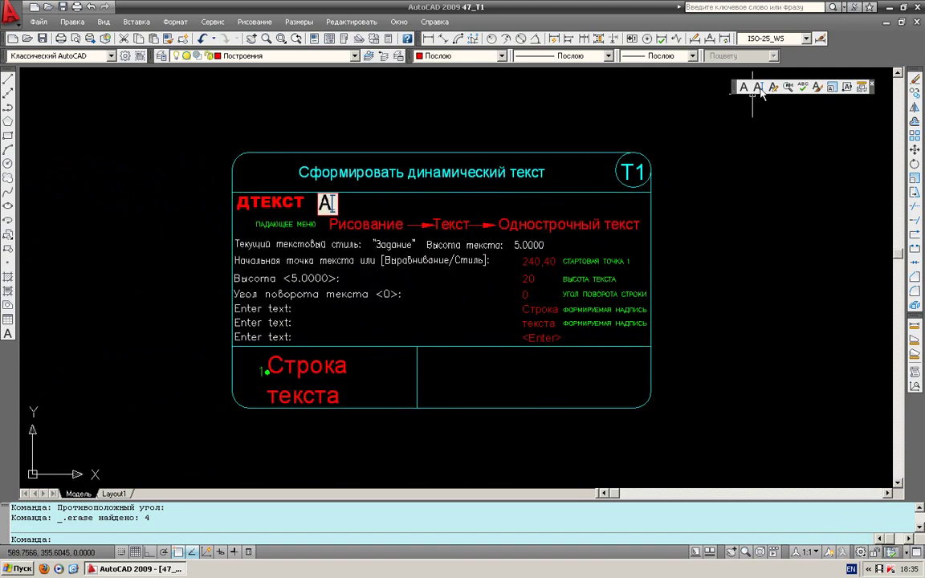
{"action": "middle_click_drag", "start_coordinate": [527, 266], "coordinate": [502, 251]}
{"action": "scroll", "coordinate": [502, 251], "scroll_direction": "up", "scroll_amount": 3}
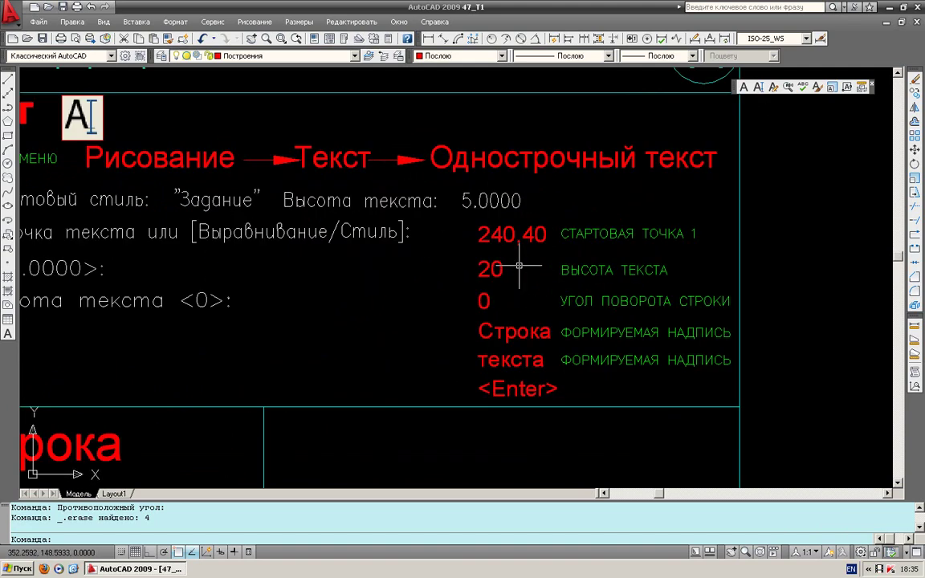
{"action": "scroll", "coordinate": [503, 251], "scroll_direction": "down", "scroll_amount": 3}
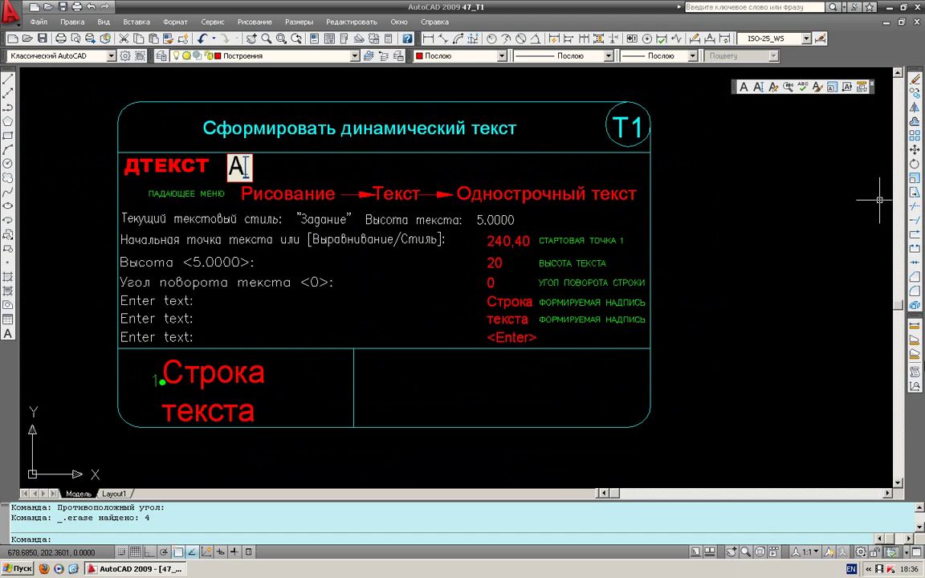
Place single-line text 'BAKI' starting at 240,40, height 20, rotation 0.
{"action": "left_click", "coordinate": [758, 87]}
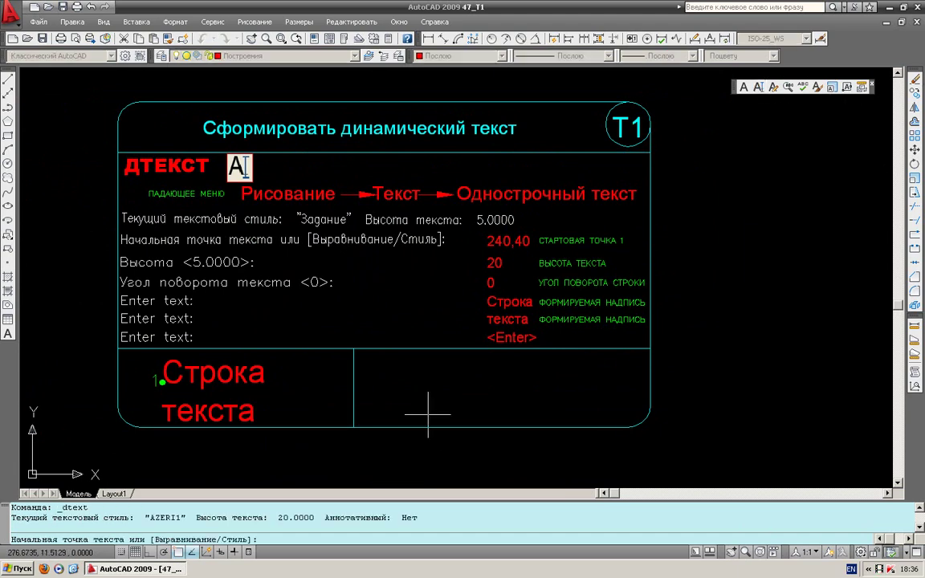
{"action": "type", "text": "240"}
{"action": "type", "text": ",2"}
{"action": "type", "text": "0"}
{"action": "key", "text": "BackSpace"}
{"action": "key", "text": "BackSpace"}
{"action": "type", "text": "4"}
{"action": "key", "text": "Return"}
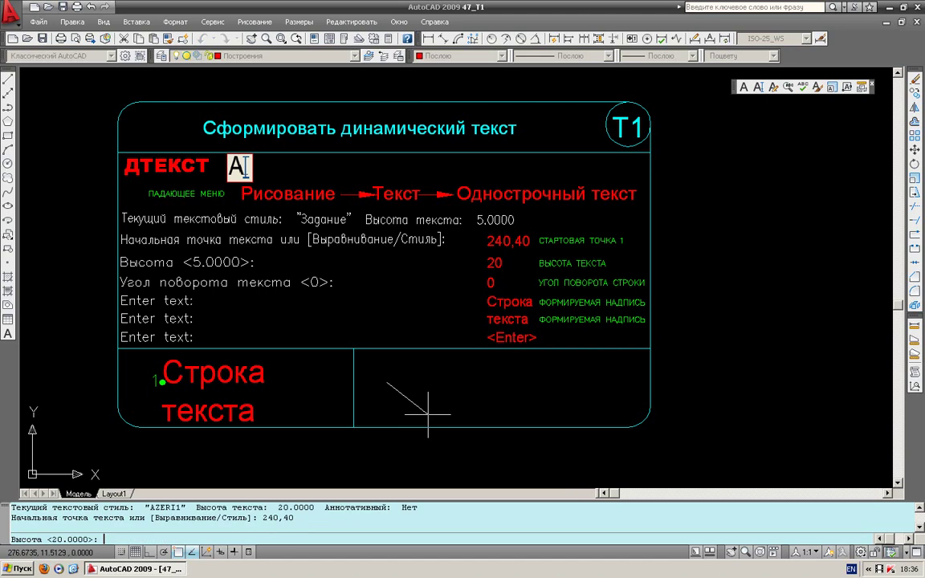
{"action": "type", "text": "2"}
{"action": "type", "text": "0"}
{"action": "key", "text": "Return"}
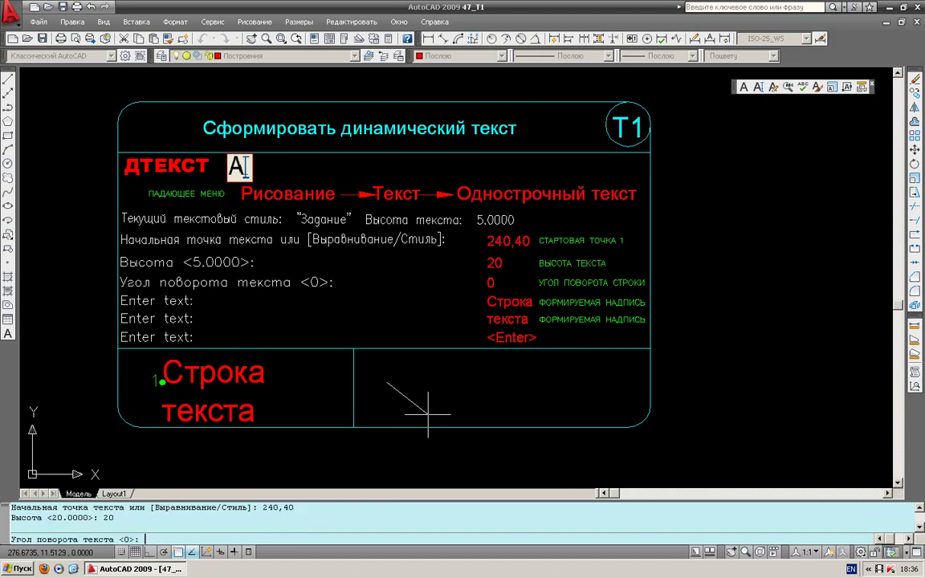
{"action": "key", "text": "Return"}
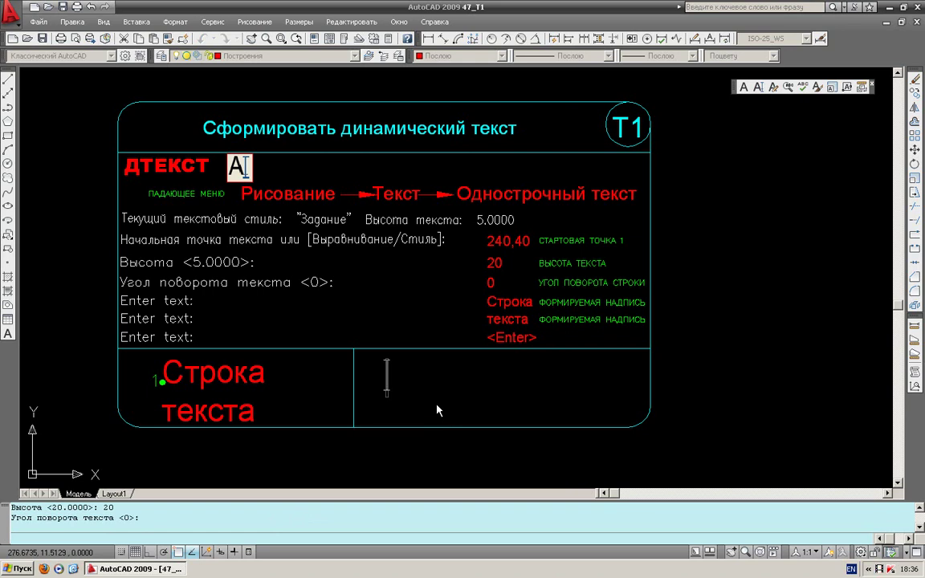
{"action": "type", "text": "BAKI"}
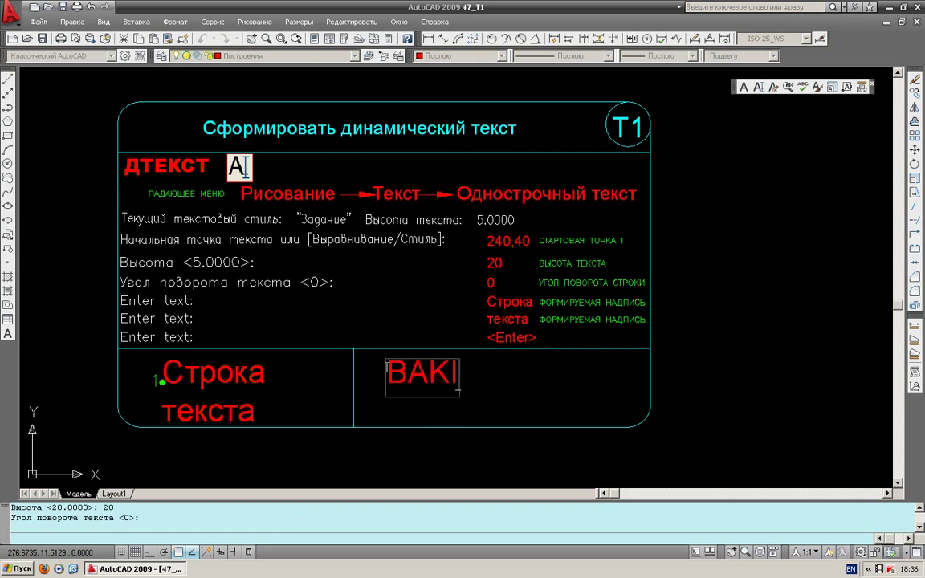
{"action": "key", "text": "Return"}
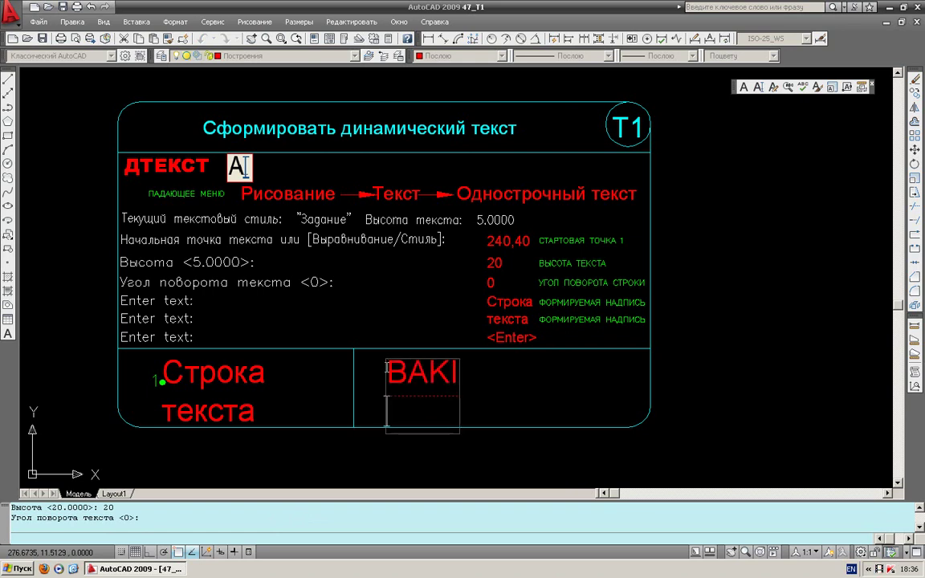
{"action": "key", "text": "Return"}
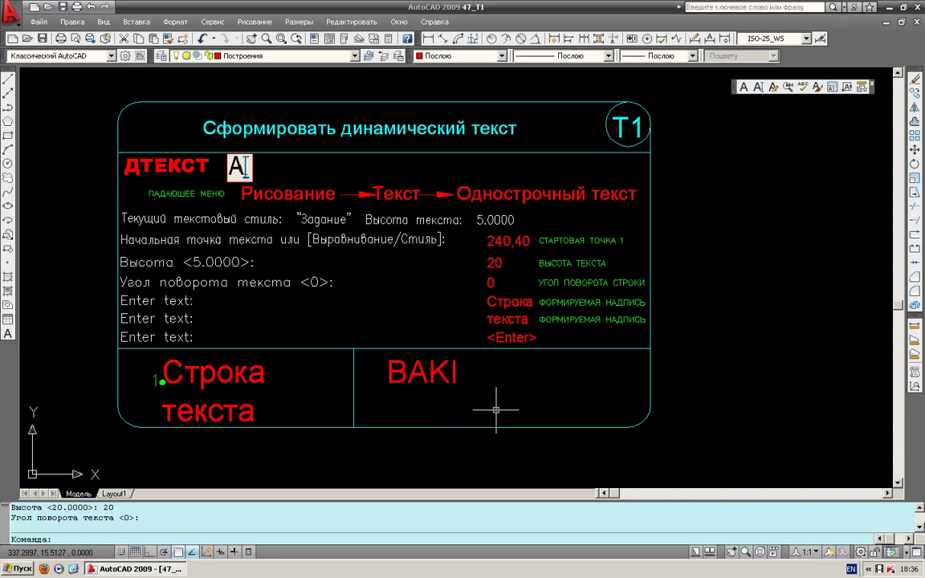
Open drawing 48_T2 and start a single-line text command.
{"action": "left_click", "coordinate": [47, 7]}
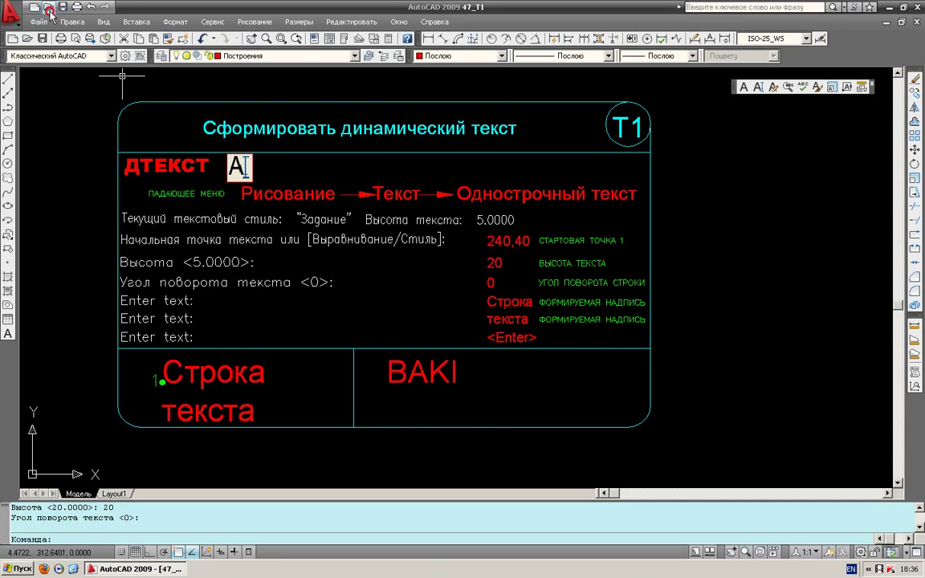
{"action": "left_click", "coordinate": [363, 204]}
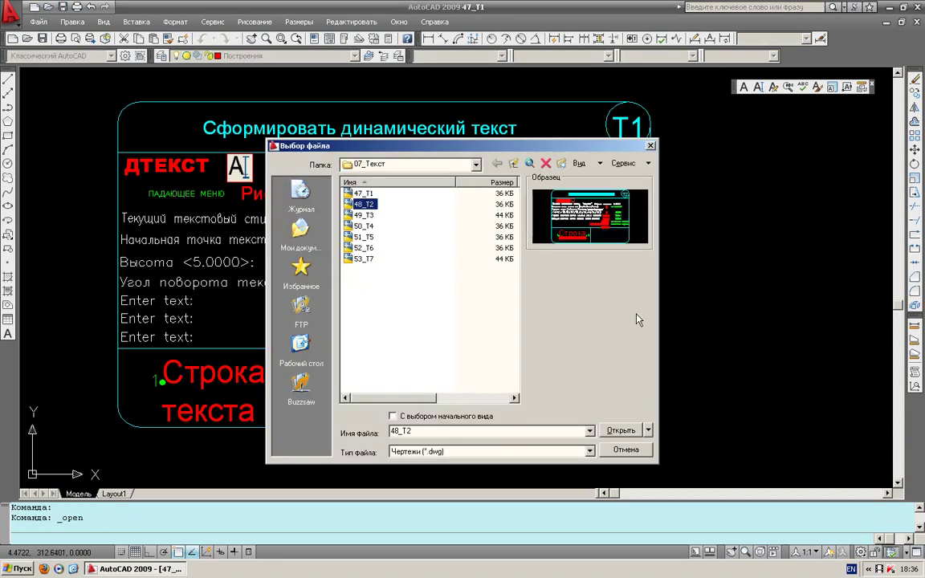
{"action": "left_click", "coordinate": [621, 430]}
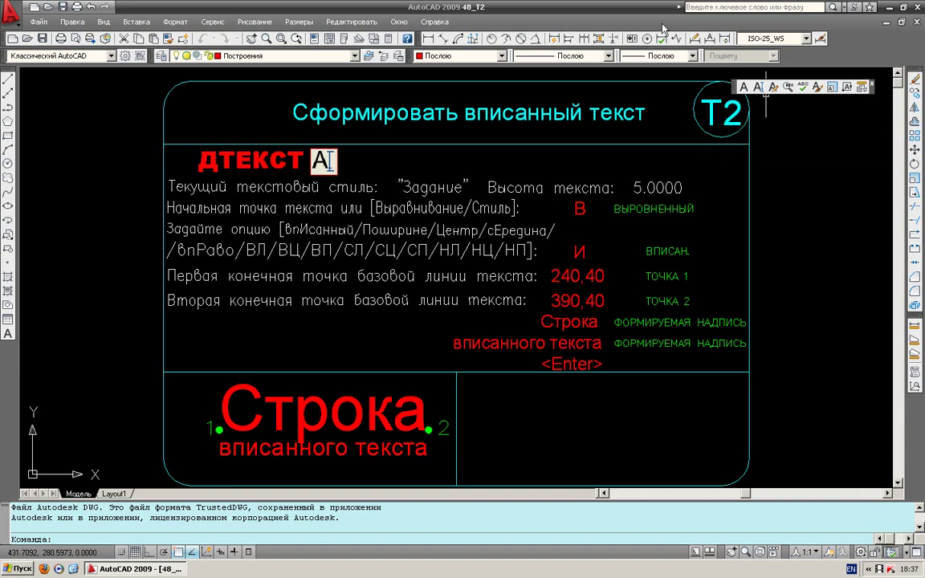
{"action": "left_click", "coordinate": [758, 88]}
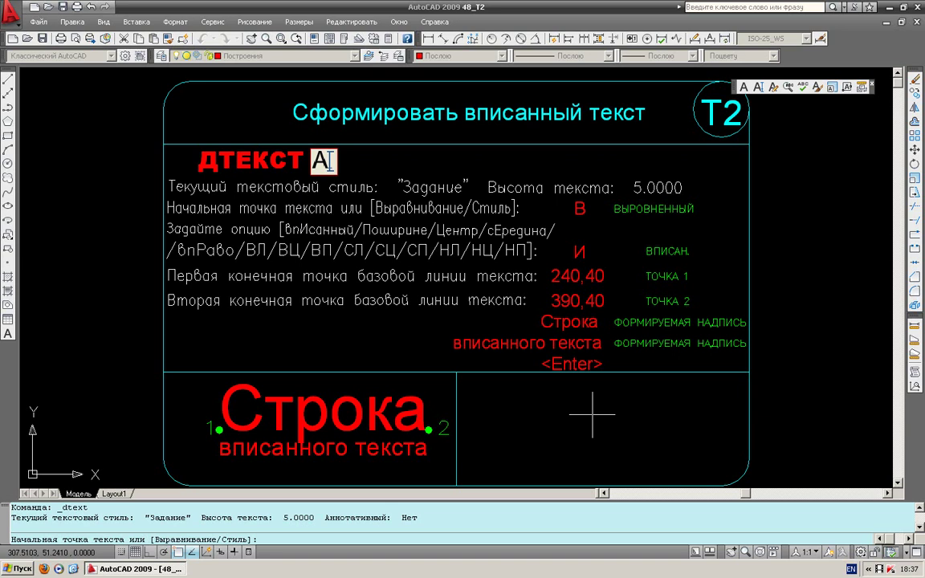
Set the single-line text justification to Align.
{"action": "scroll", "coordinate": [591, 415], "scroll_direction": "down", "scroll_amount": 2}
{"action": "scroll", "coordinate": [592, 415], "scroll_direction": "up", "scroll_amount": 1}
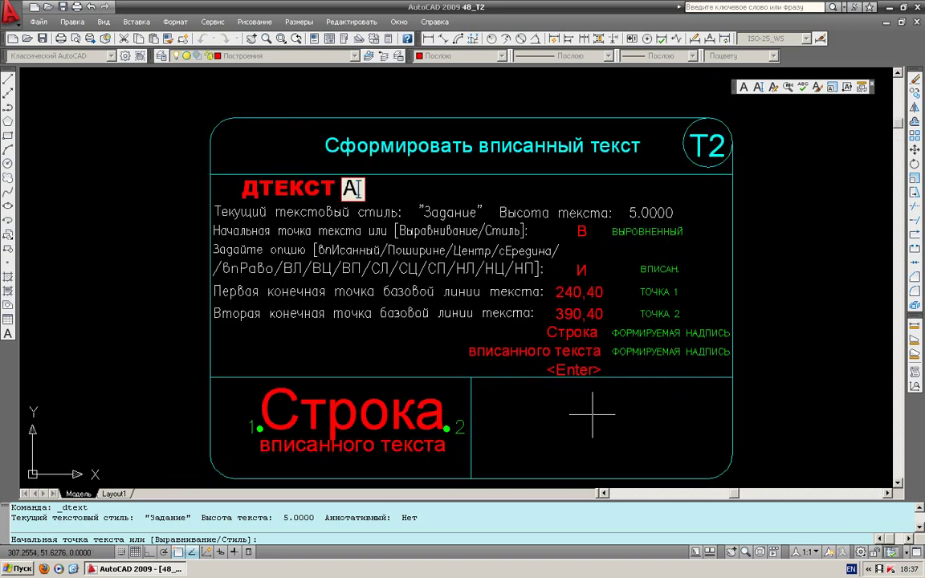
{"action": "scroll", "coordinate": [592, 415], "scroll_direction": "up", "scroll_amount": 2}
{"action": "scroll", "coordinate": [591, 415], "scroll_direction": "down", "scroll_amount": 3}
{"action": "scroll", "coordinate": [592, 415], "scroll_direction": "up", "scroll_amount": 2}
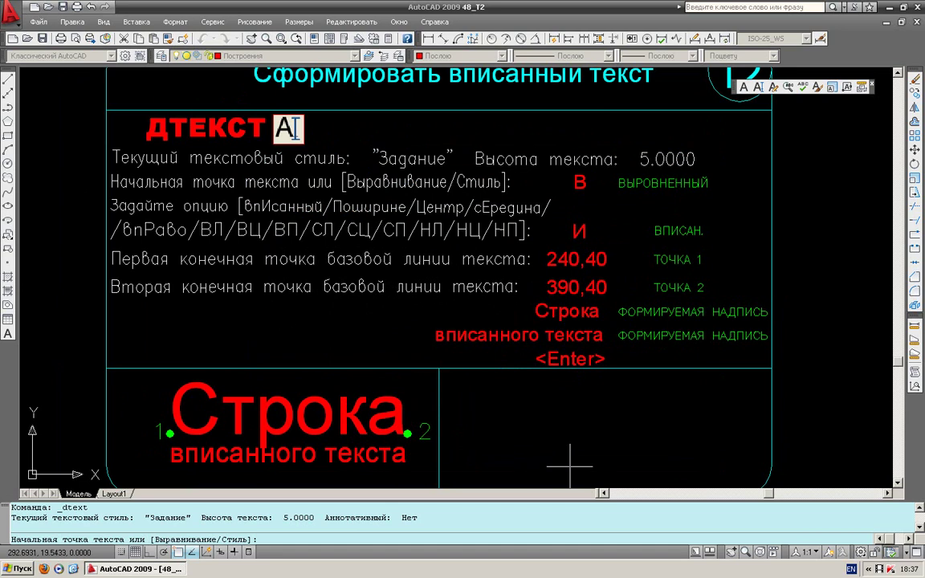
{"action": "mouse_move", "coordinate": [546, 401]}
{"action": "middle_mouse_down"}
{"action": "mouse_move", "coordinate": [546, 378]}
{"action": "mouse_move", "coordinate": [545, 411]}
{"action": "mouse_move", "coordinate": [541, 375]}
{"action": "mouse_move", "coordinate": [545, 383]}
{"action": "middle_mouse_up"}
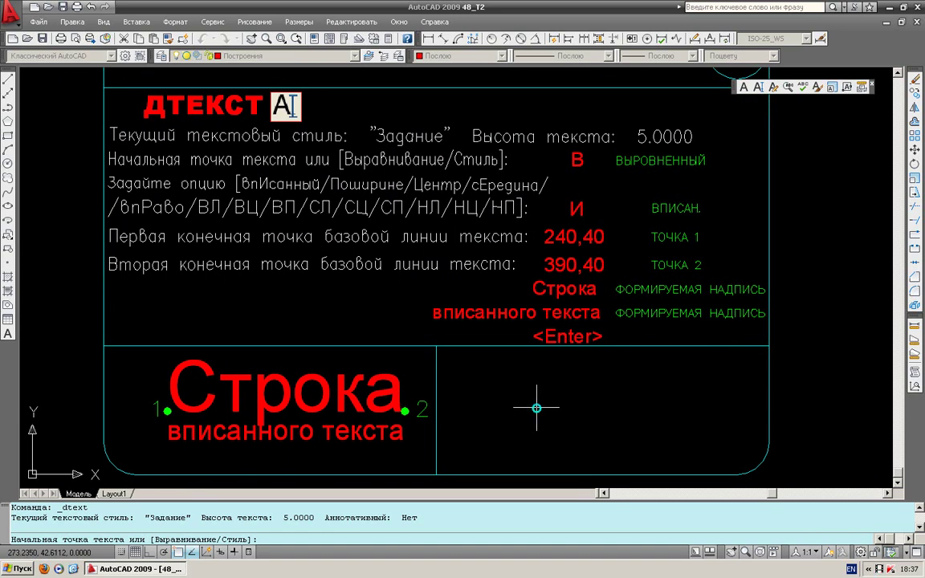
{"action": "right_click", "coordinate": [536, 407]}
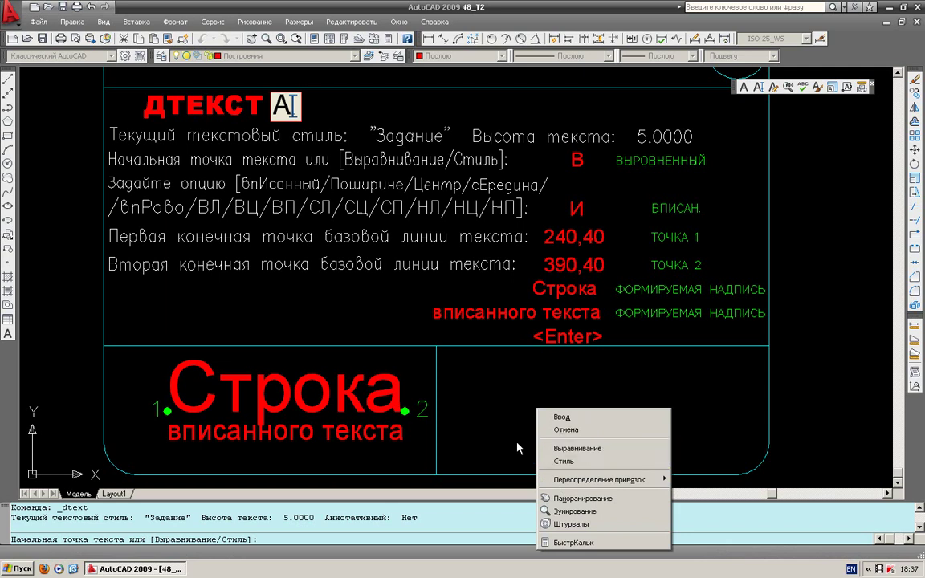
{"action": "left_click", "coordinate": [566, 448]}
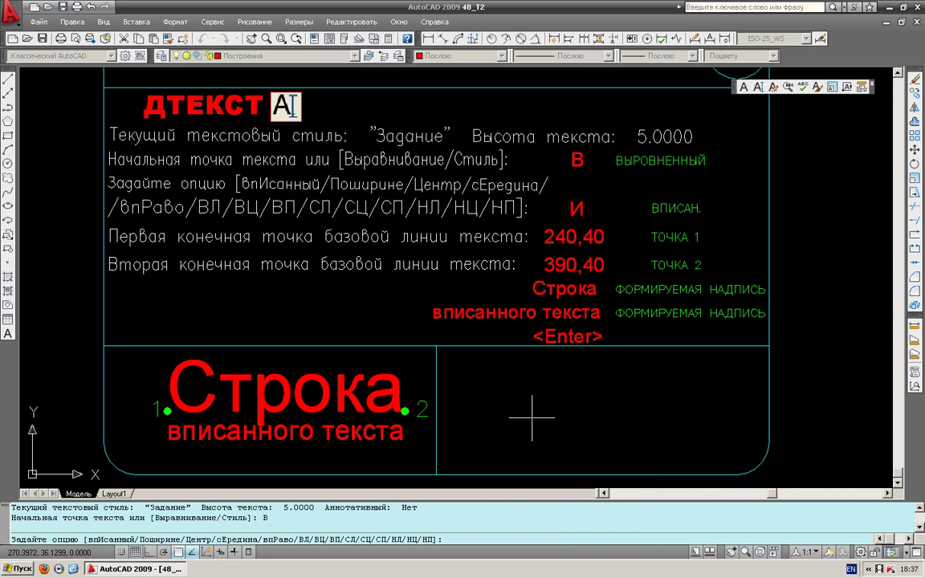
{"action": "right_click", "coordinate": [552, 391]}
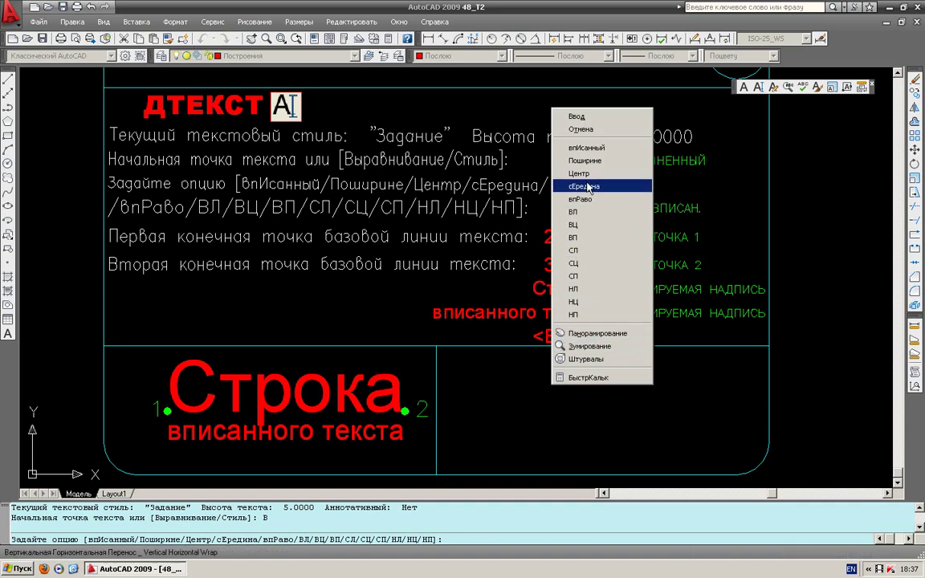
{"action": "left_click", "coordinate": [579, 151]}
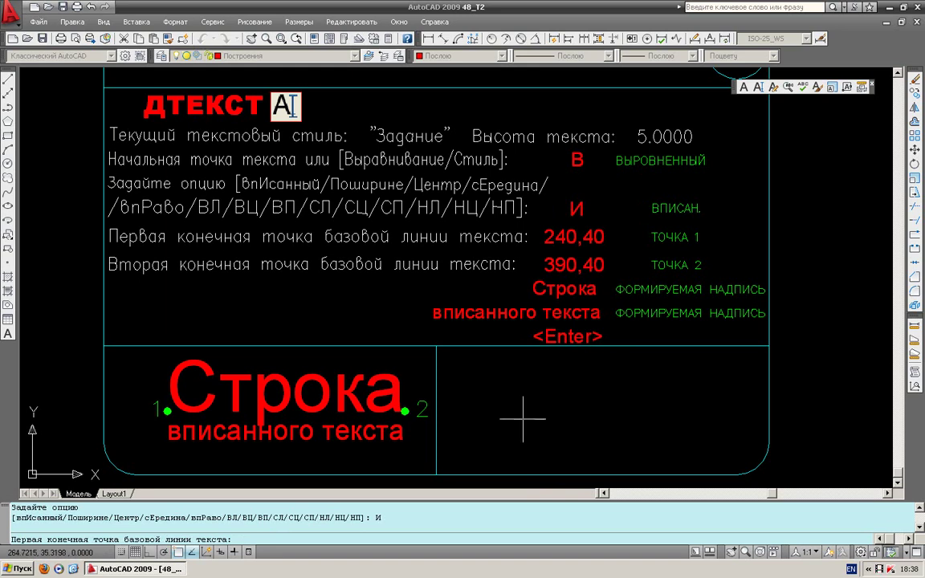
Fit 'SEMKIR' between horizontal baseline points 240,40 and 390,40 with Ortho on.
{"action": "left_click", "coordinate": [477, 413]}
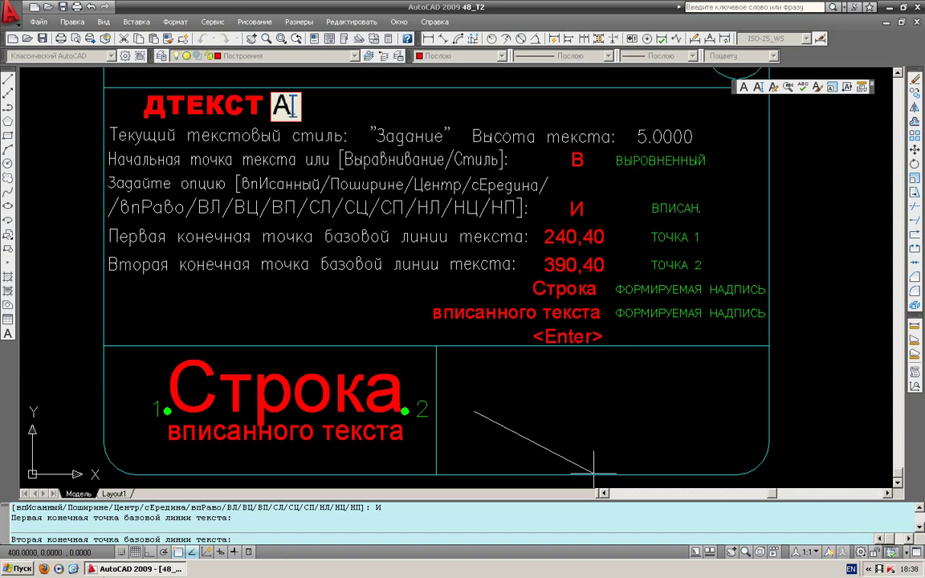
{"action": "left_click", "coordinate": [149, 553]}
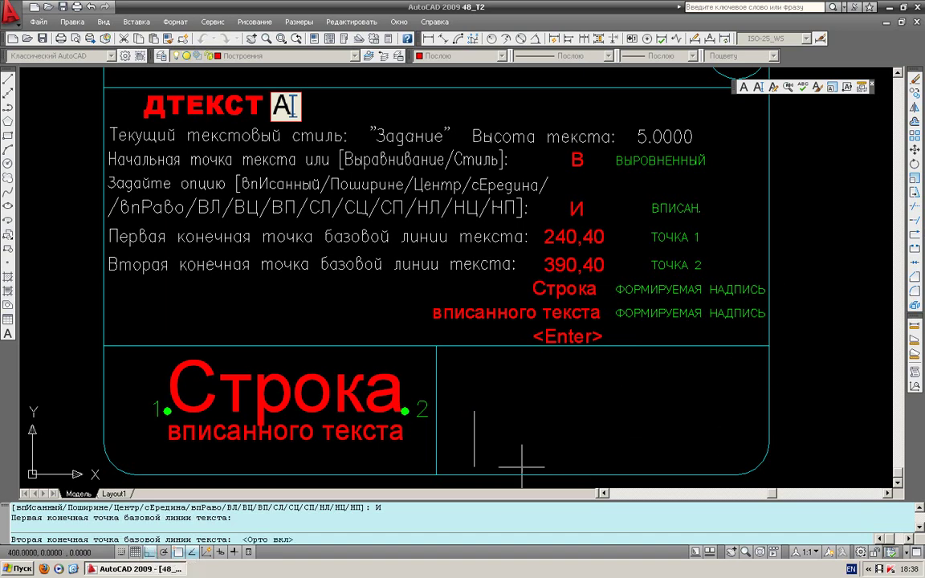
{"action": "left_click", "coordinate": [704, 413]}
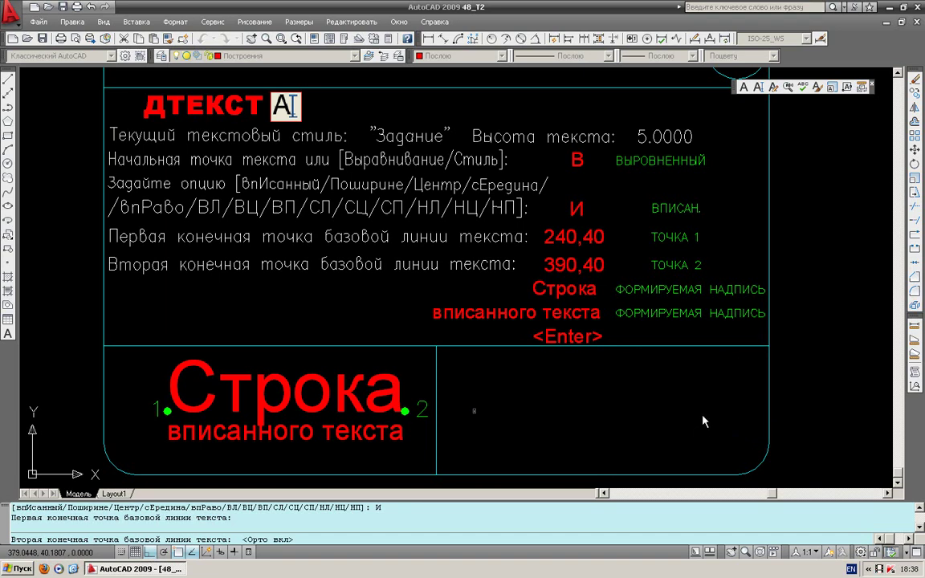
{"action": "type", "text": "S"}
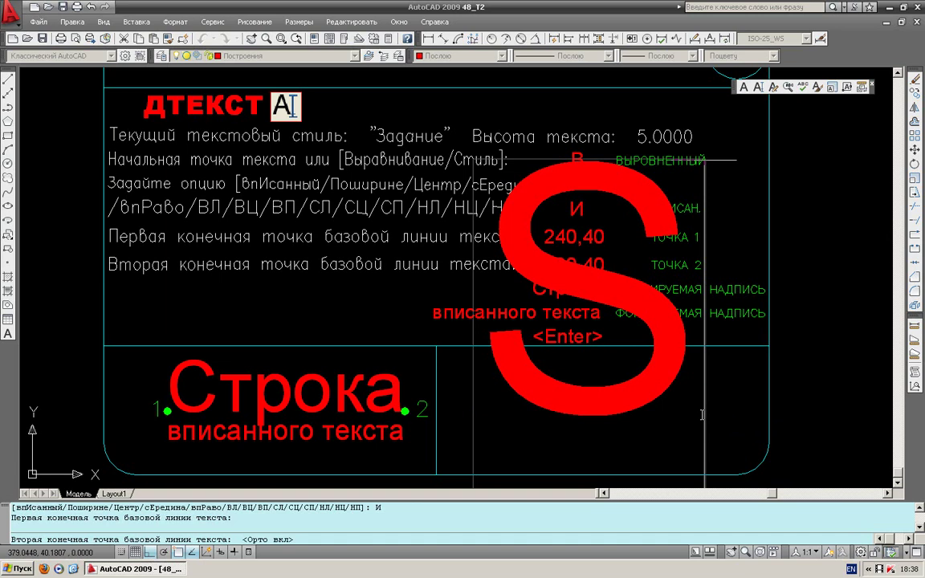
{"action": "type", "text": "E"}
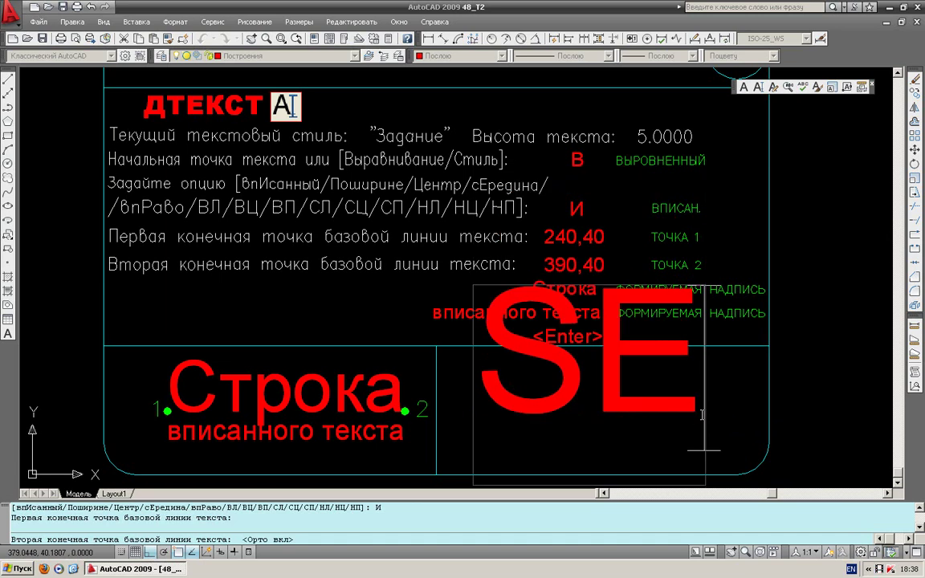
{"action": "type", "text": "M"}
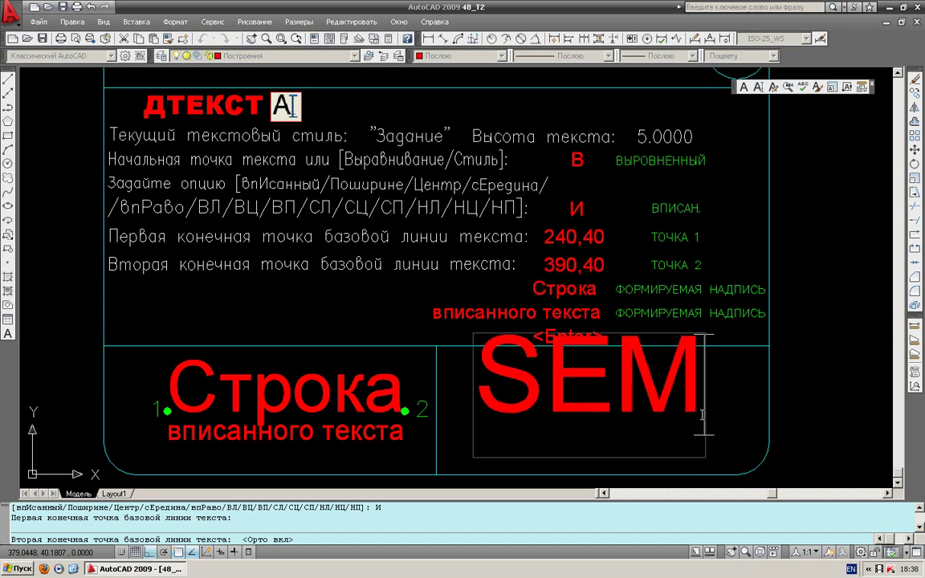
{"action": "type", "text": "K"}
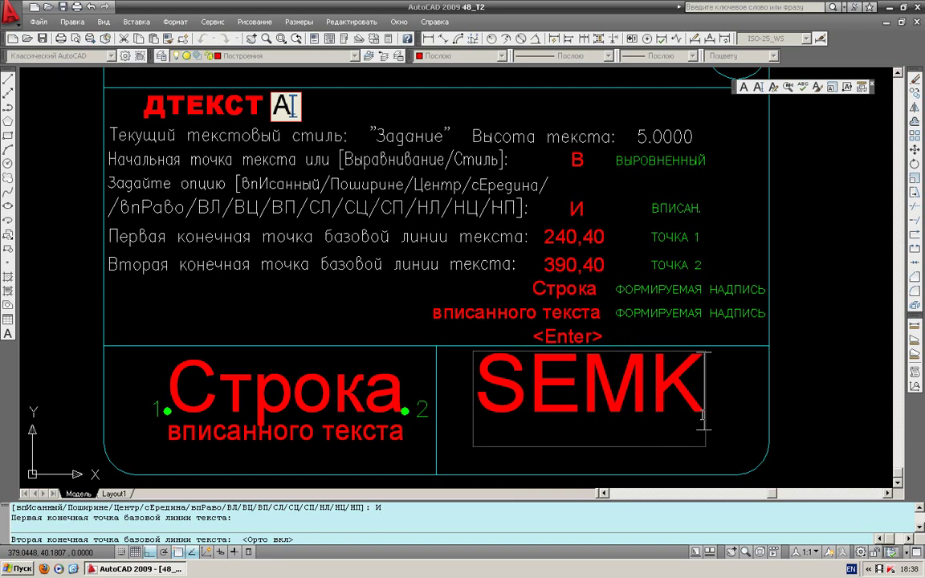
{"action": "type", "text": "IR"}
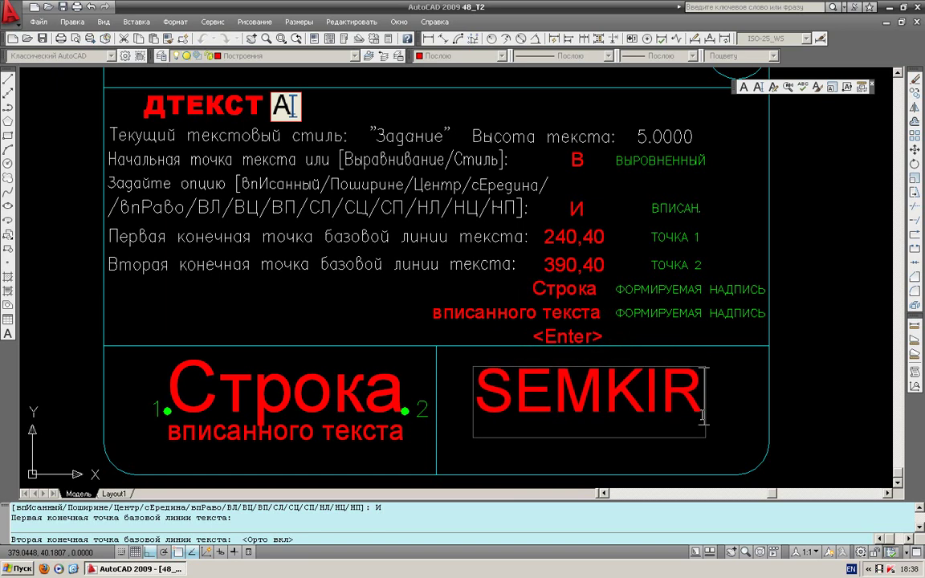
{"action": "key", "text": "Return"}
{"action": "key", "text": "Return"}
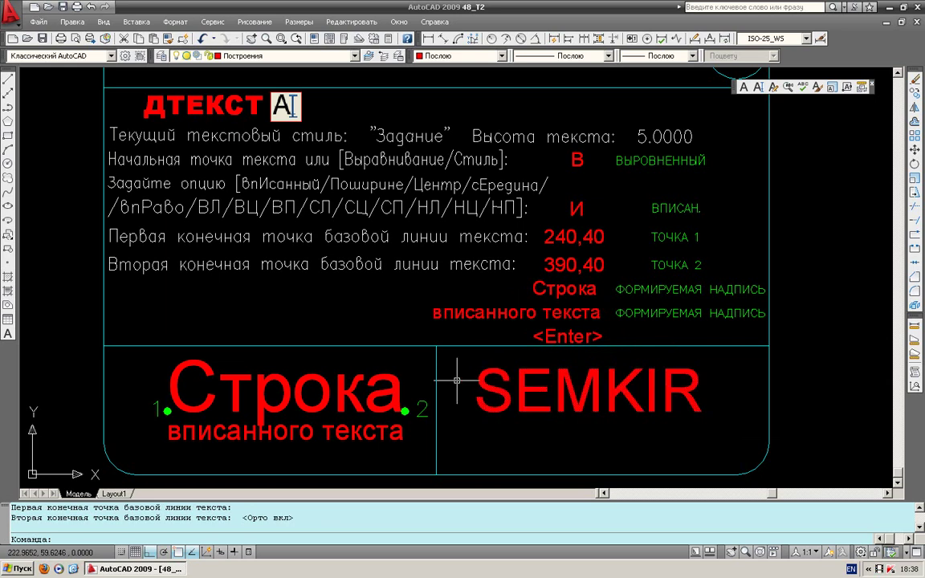
Open drawing 49_T3.
{"action": "left_click", "coordinate": [47, 6]}
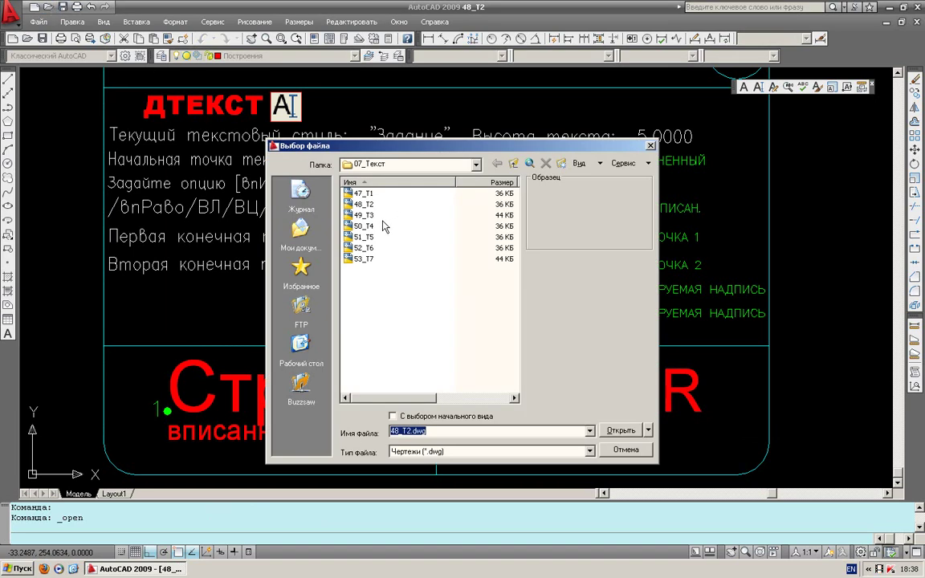
{"action": "left_click", "coordinate": [359, 216]}
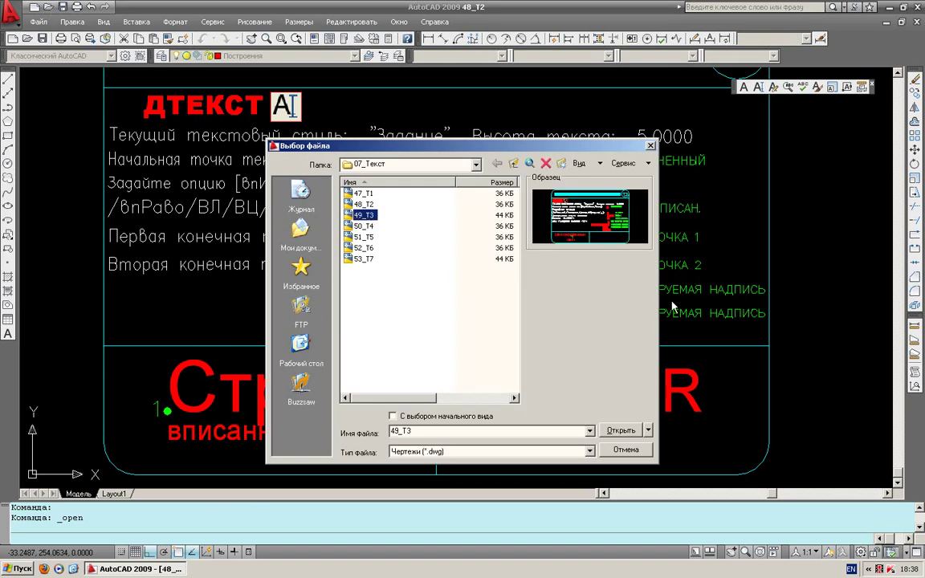
{"action": "left_click", "coordinate": [619, 432]}
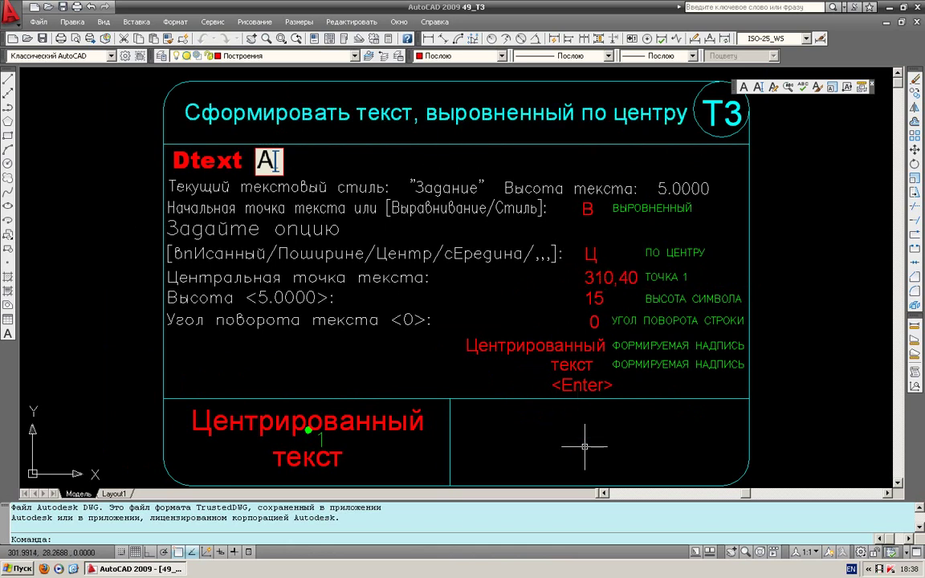
Add centre-justified text 'SEMKIR' at 310,40 with height 15.
{"action": "left_click", "coordinate": [759, 87]}
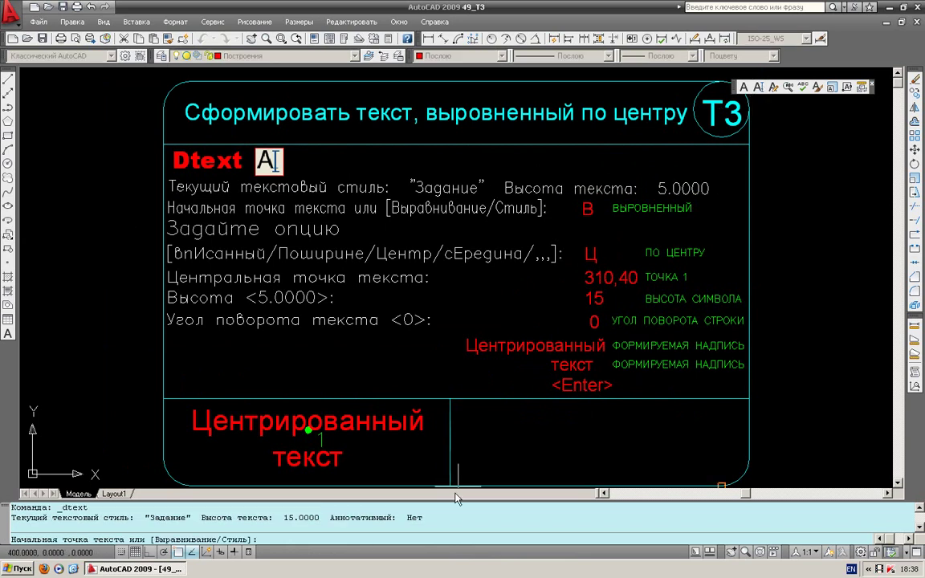
{"action": "right_click", "coordinate": [575, 439]}
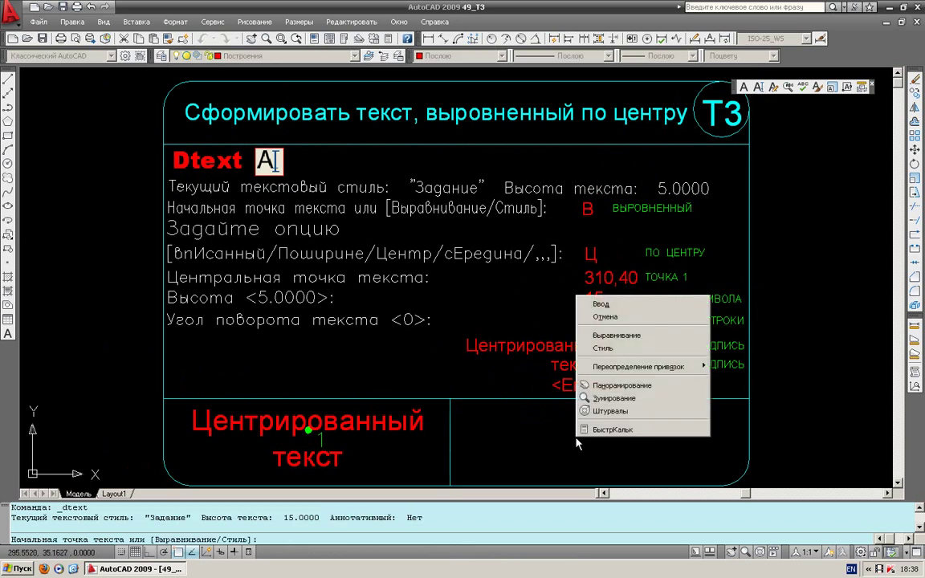
{"action": "left_click", "coordinate": [611, 335]}
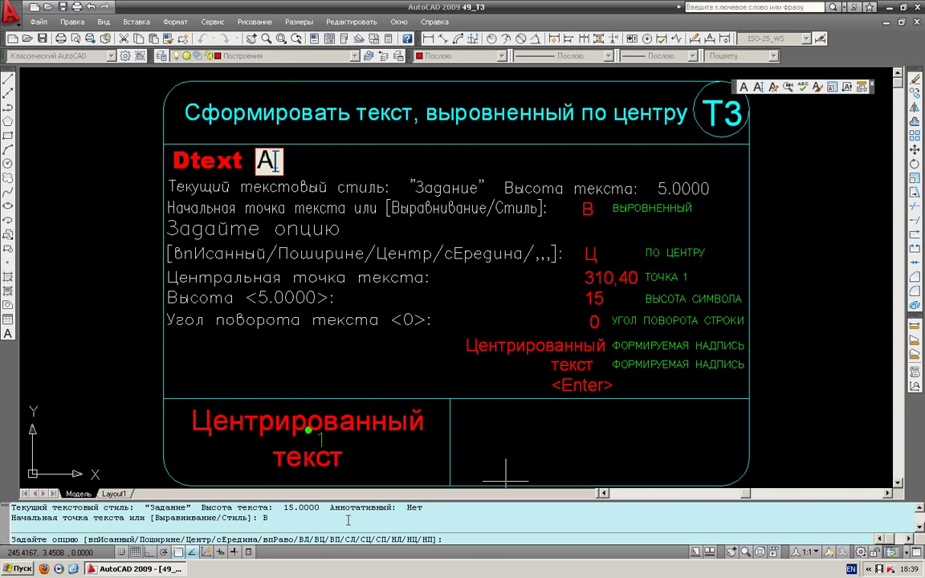
{"action": "right_click", "coordinate": [494, 417]}
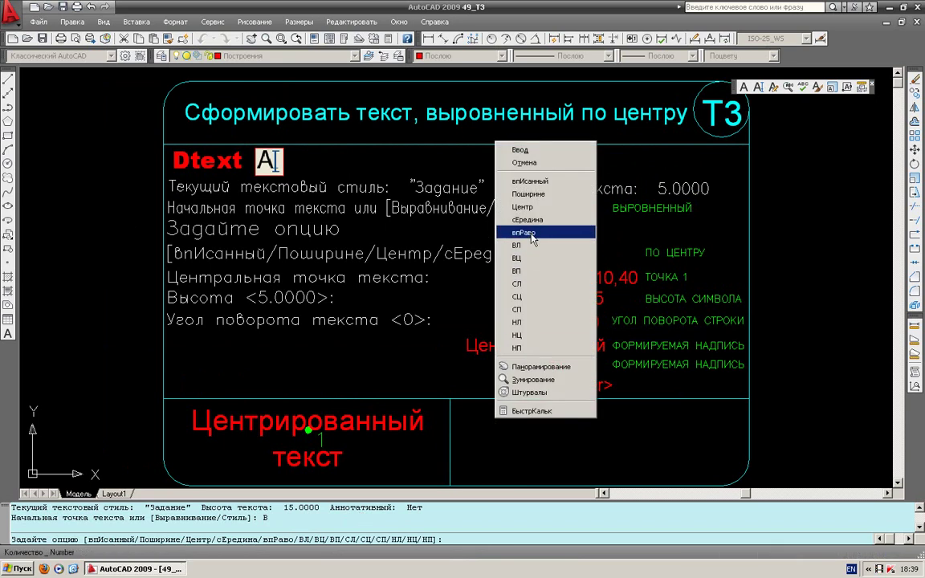
{"action": "left_click", "coordinate": [535, 208]}
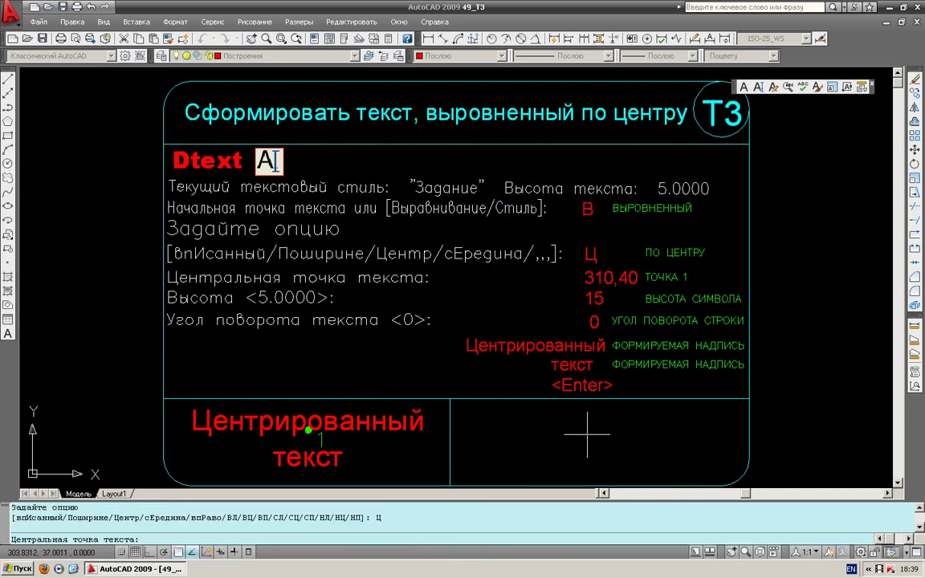
{"action": "type", "text": "310,"}
{"action": "type", "text": "40"}
{"action": "key", "text": "Return"}
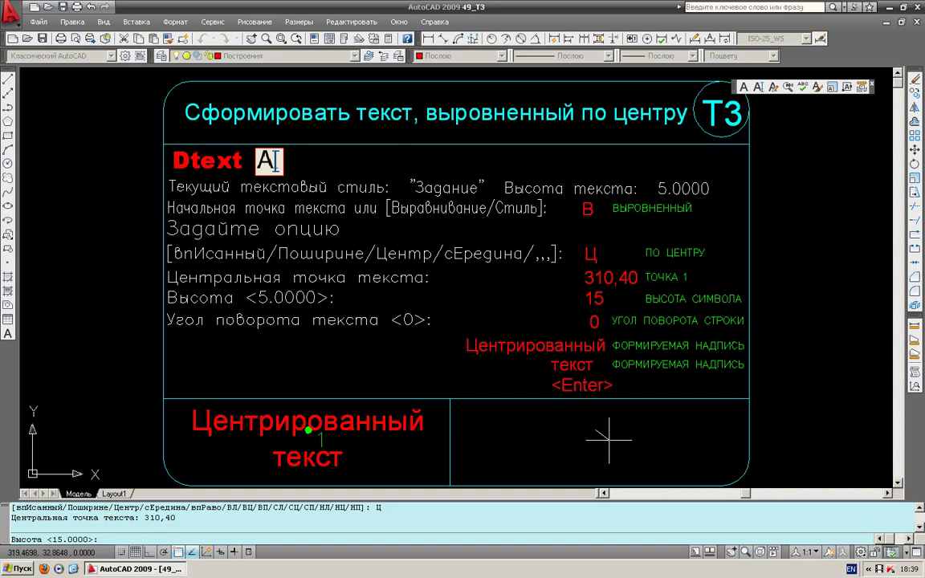
{"action": "key", "text": "Return"}
{"action": "key", "text": "Return"}
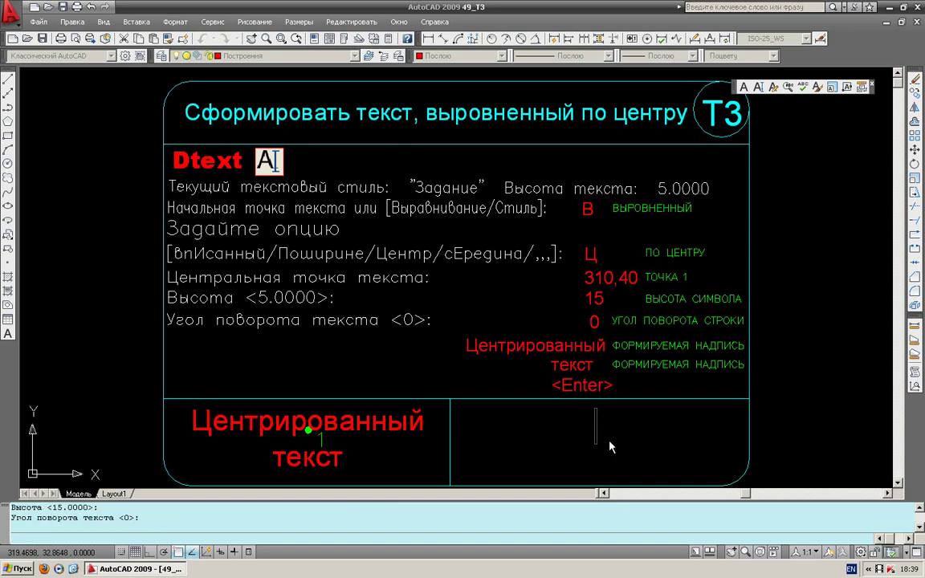
{"action": "type", "text": "S"}
{"action": "type", "text": "EMKI"}
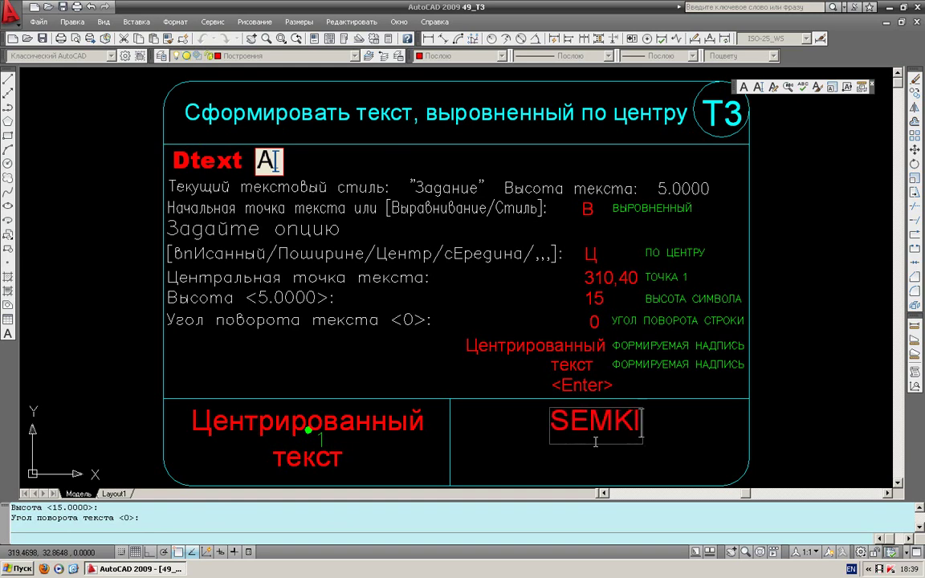
{"action": "type", "text": "R"}
{"action": "key", "text": "Return"}
{"action": "key", "text": "Return"}
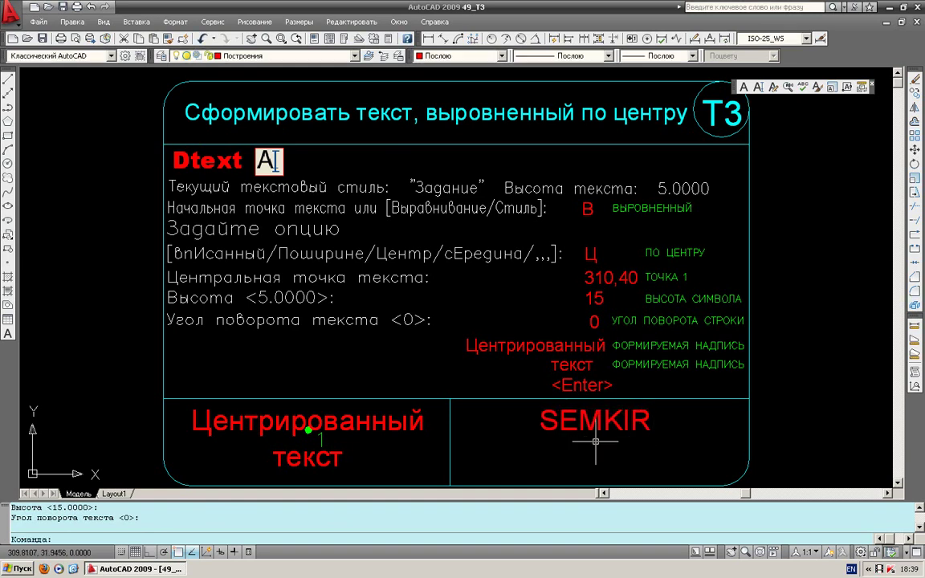
Open drawing 50_T4.
{"action": "left_click", "coordinate": [47, 10]}
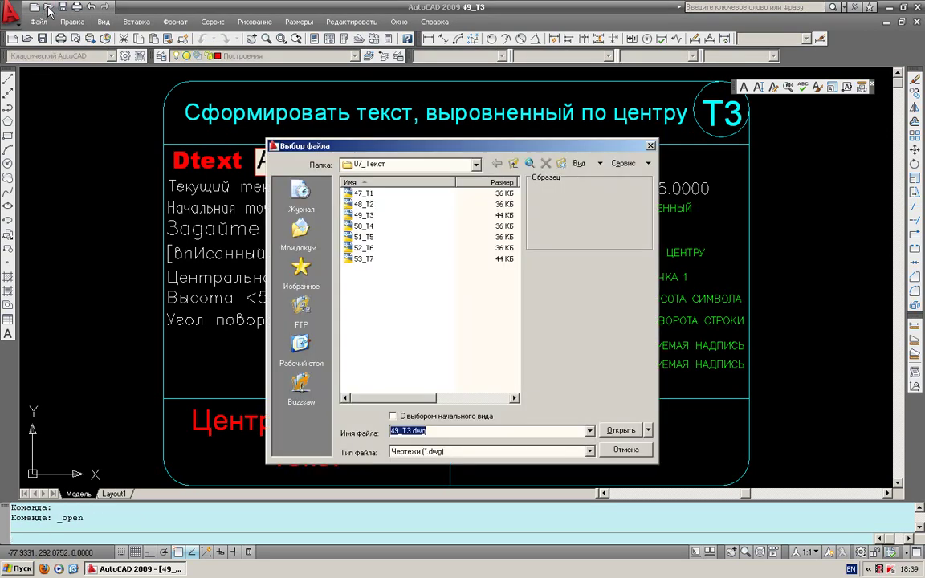
{"action": "left_click", "coordinate": [362, 226]}
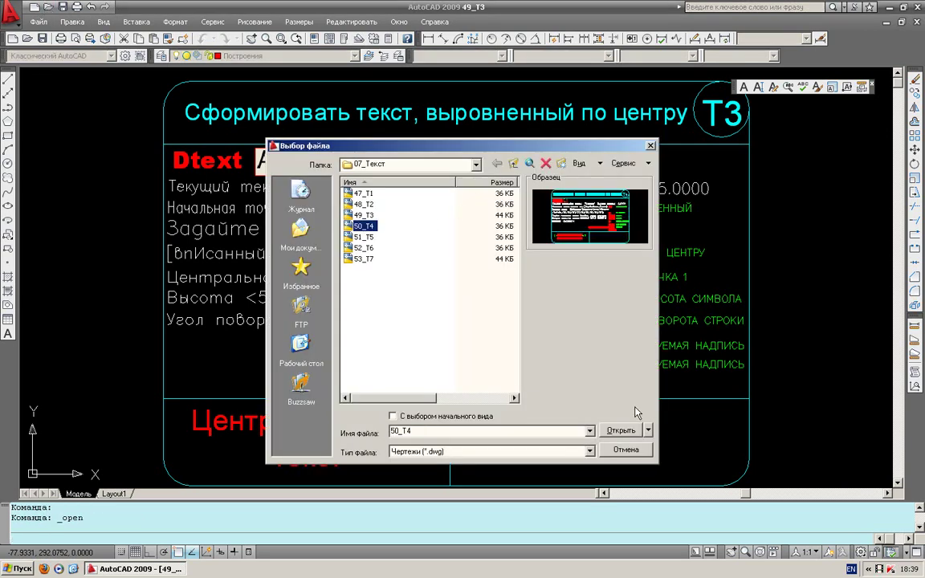
{"action": "left_click", "coordinate": [629, 431]}
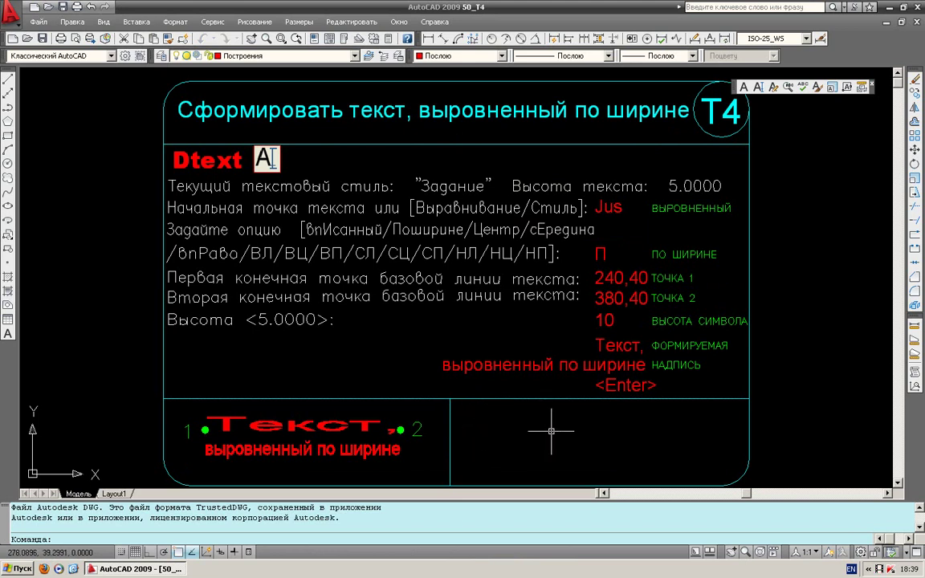
Start single-line text with Fit justification.
{"action": "left_click", "coordinate": [758, 87]}
{"action": "right_click", "coordinate": [549, 420]}
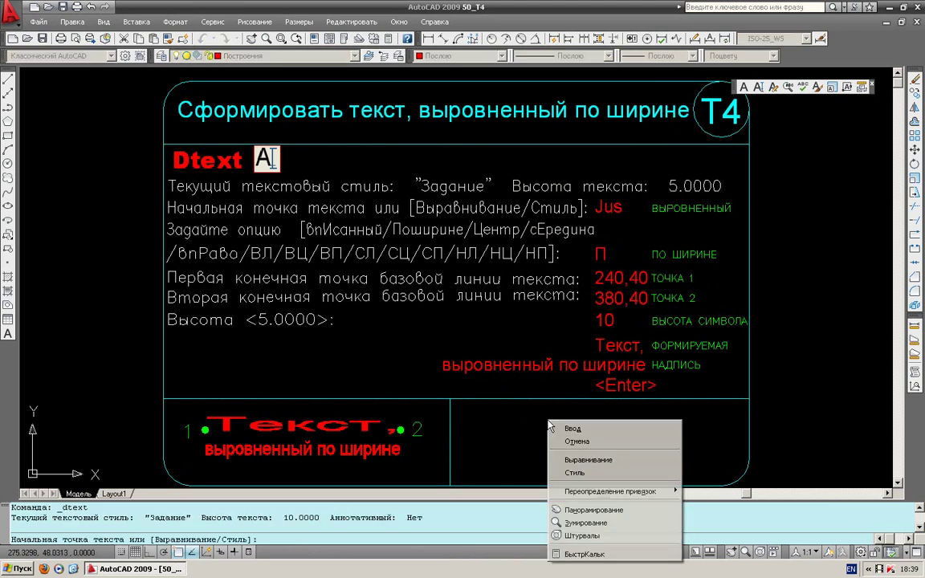
{"action": "left_click", "coordinate": [586, 460]}
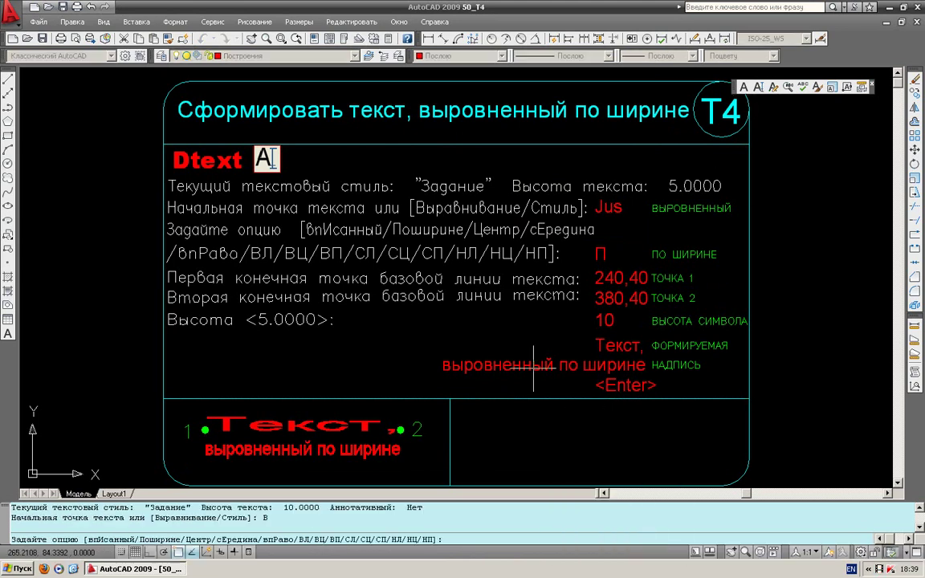
{"action": "right_click", "coordinate": [521, 415]}
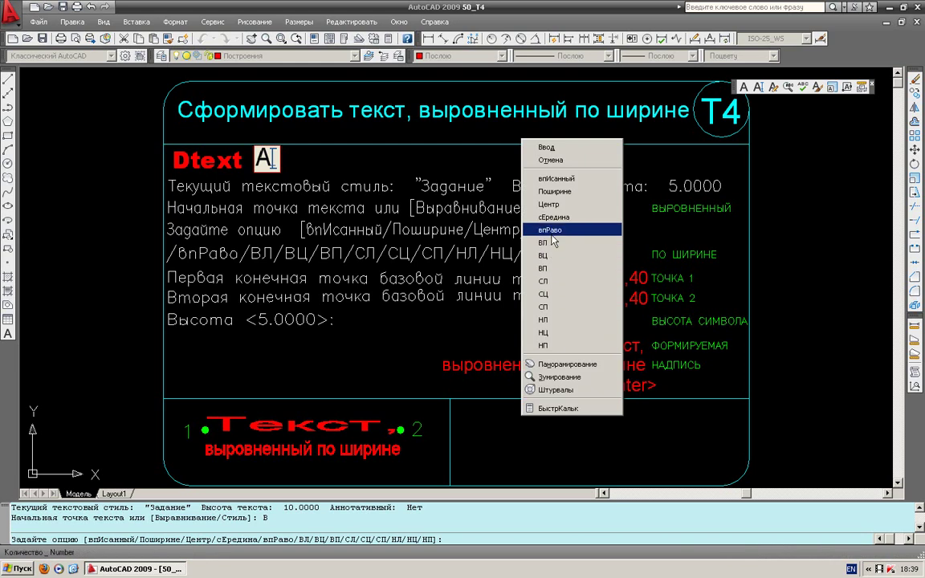
{"action": "left_click", "coordinate": [547, 191]}
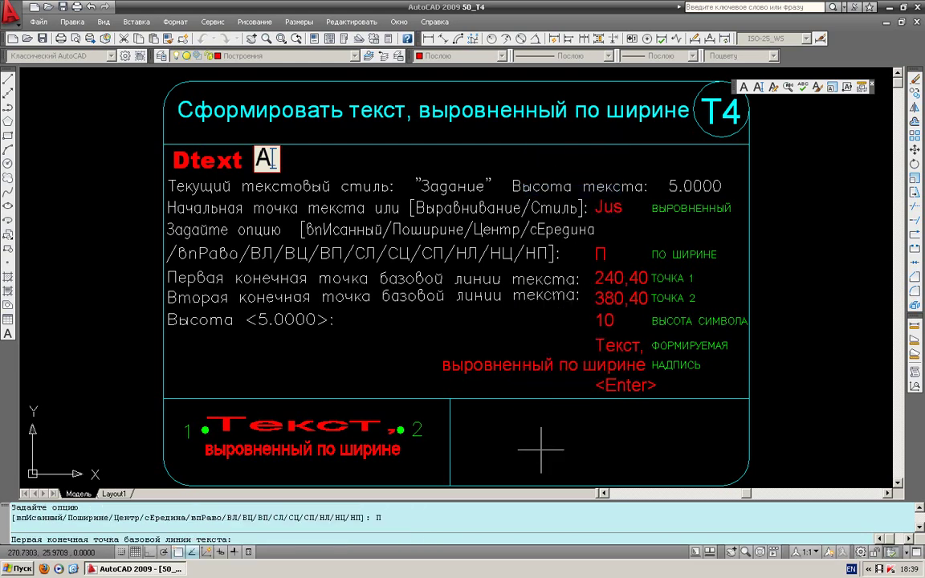
Fit 'SEMKIR' between 240,40 and 380,40 at height 10.
{"action": "type", "text": "240,"}
{"action": "type", "text": "40"}
{"action": "key", "text": "Return"}
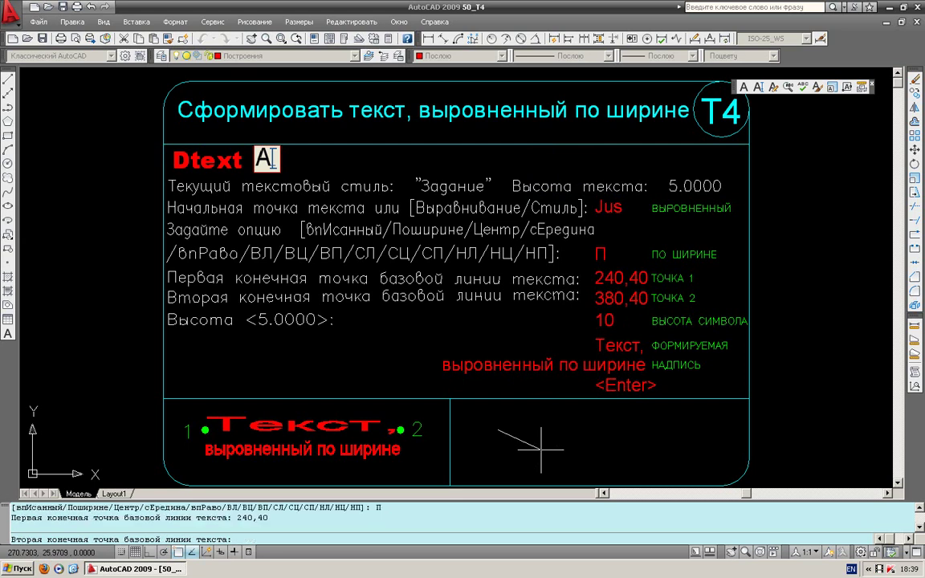
{"action": "type", "text": "380"}
{"action": "type", "text": ",40"}
{"action": "key", "text": "Return"}
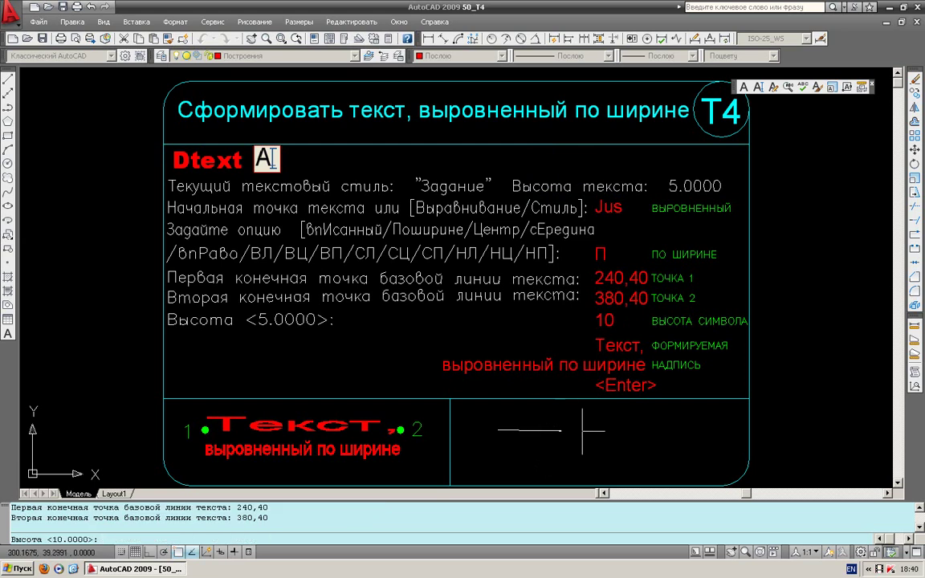
{"action": "key", "text": "Return"}
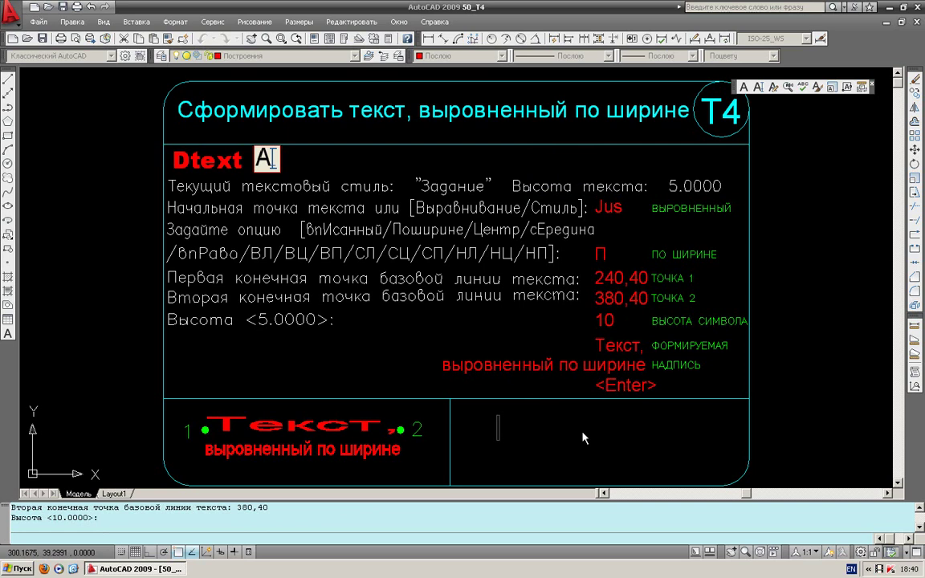
{"action": "type", "text": "SEMKI"}
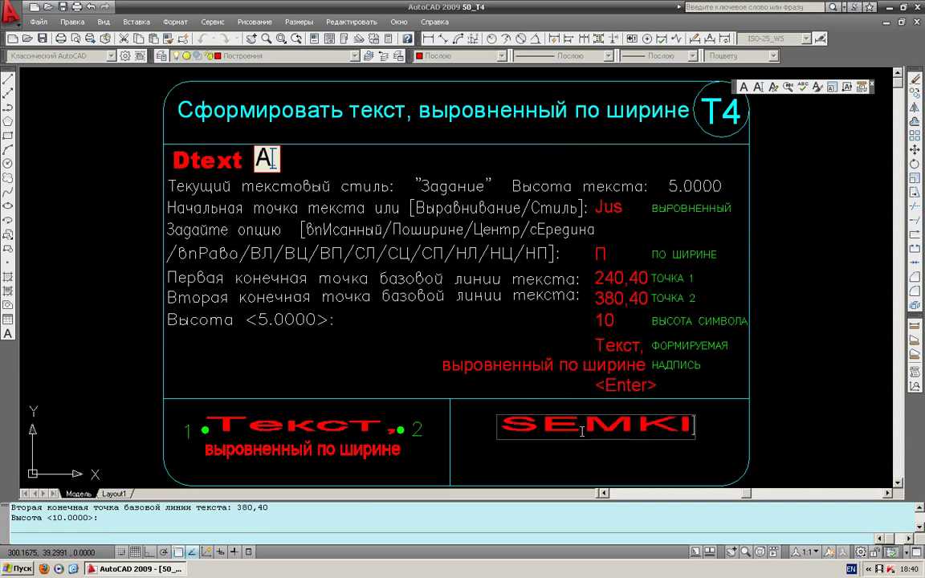
{"action": "type", "text": "R"}
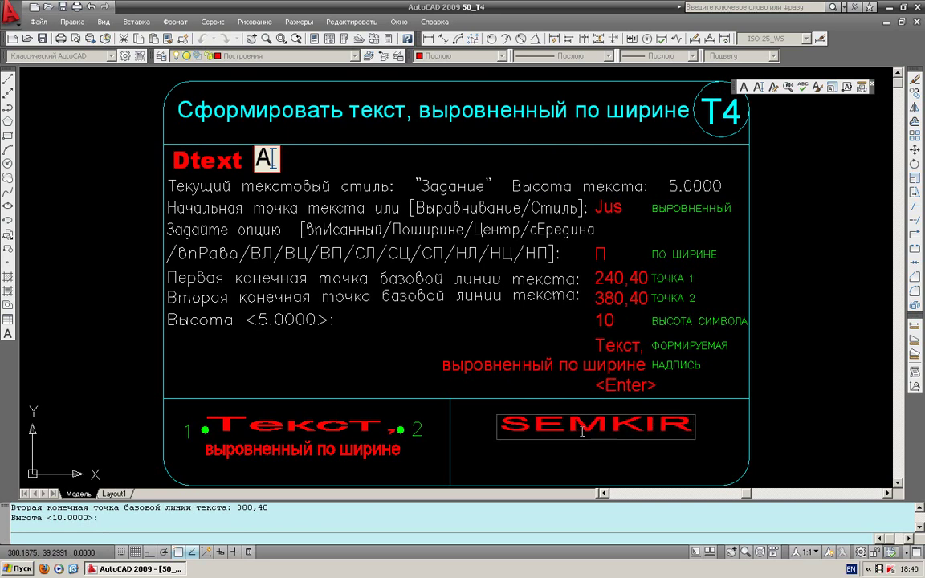
{"action": "key", "text": "BackSpace"}
{"action": "key", "text": "BackSpace"}
{"action": "key", "text": "BackSpace"}
{"action": "key", "text": "BackSpace"}
{"action": "key", "text": "BackSpace"}
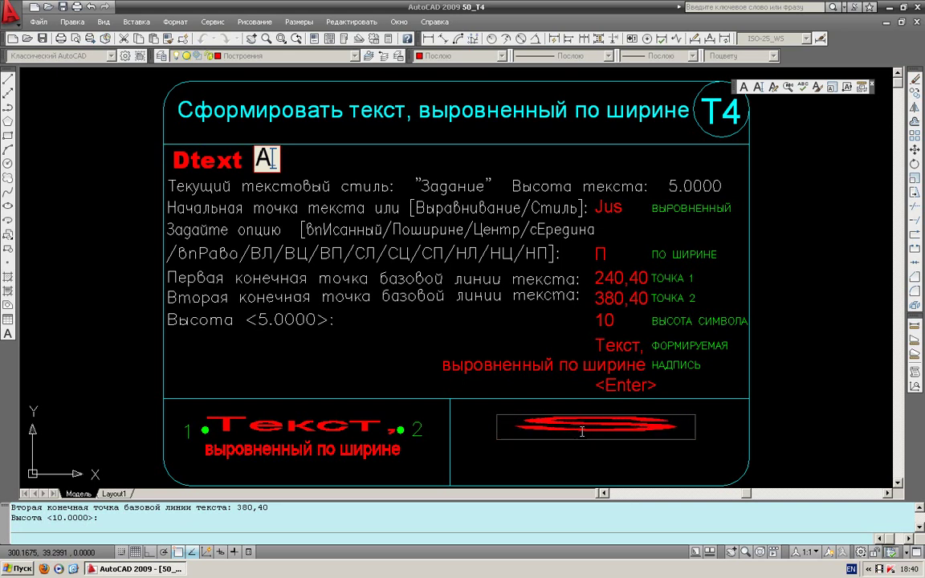
{"action": "type", "text": "E"}
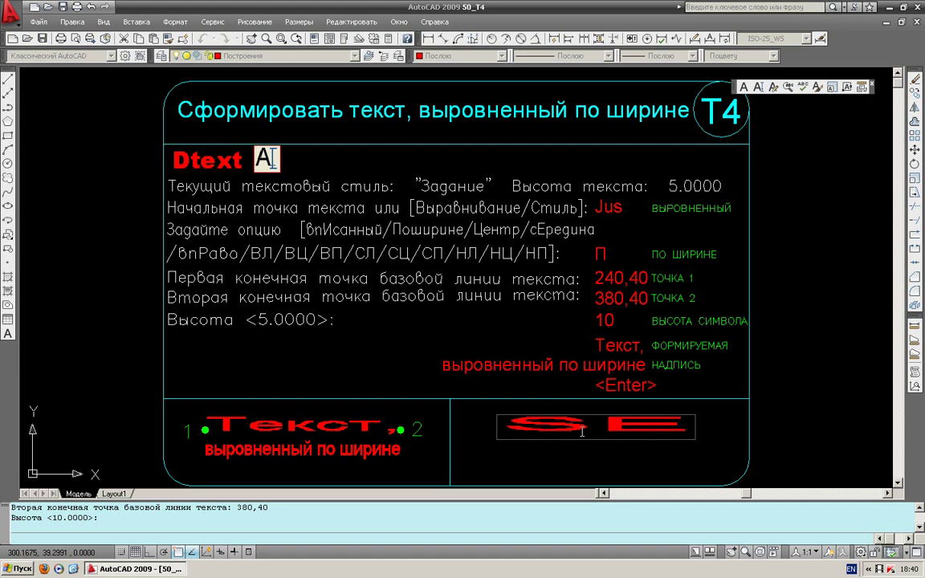
{"action": "type", "text": "MK"}
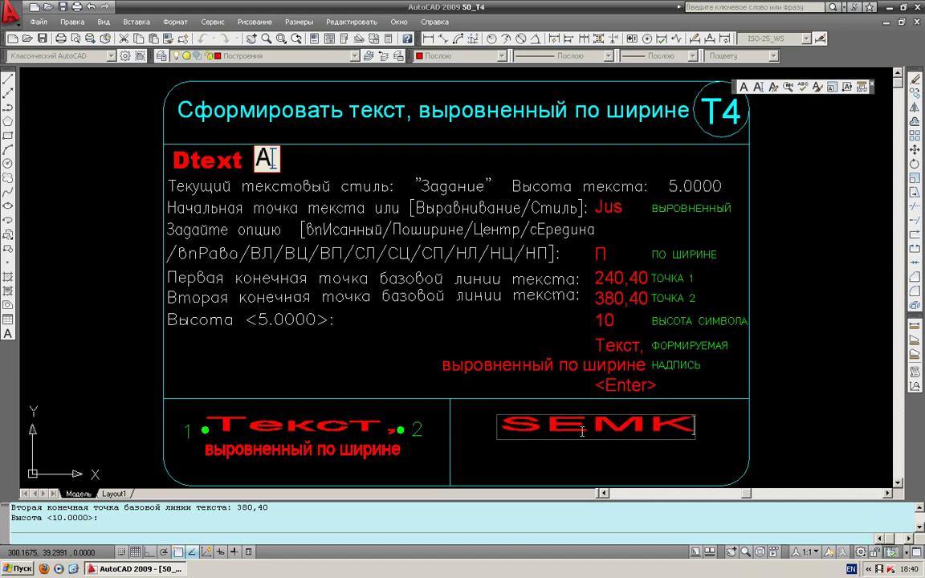
{"action": "type", "text": "IR"}
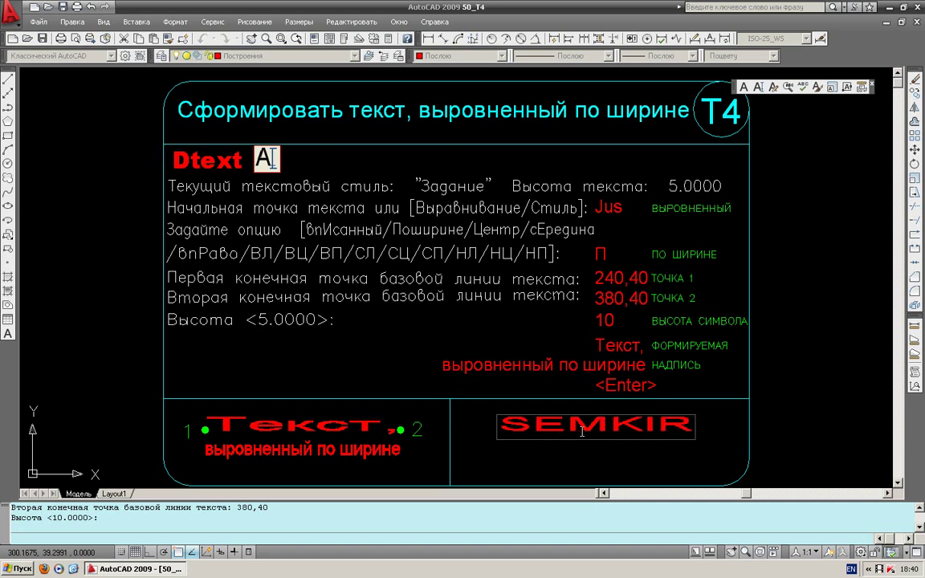
{"action": "key", "text": "Return"}
{"action": "key", "text": "Return"}
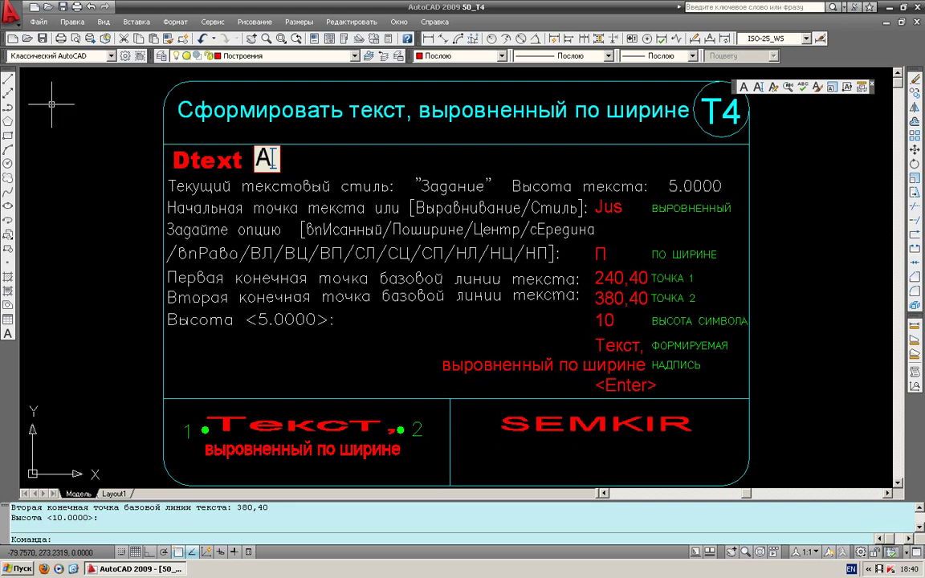
Open drawing 51_T5 and start single-line text at height 10.
{"action": "left_click", "coordinate": [49, 6]}
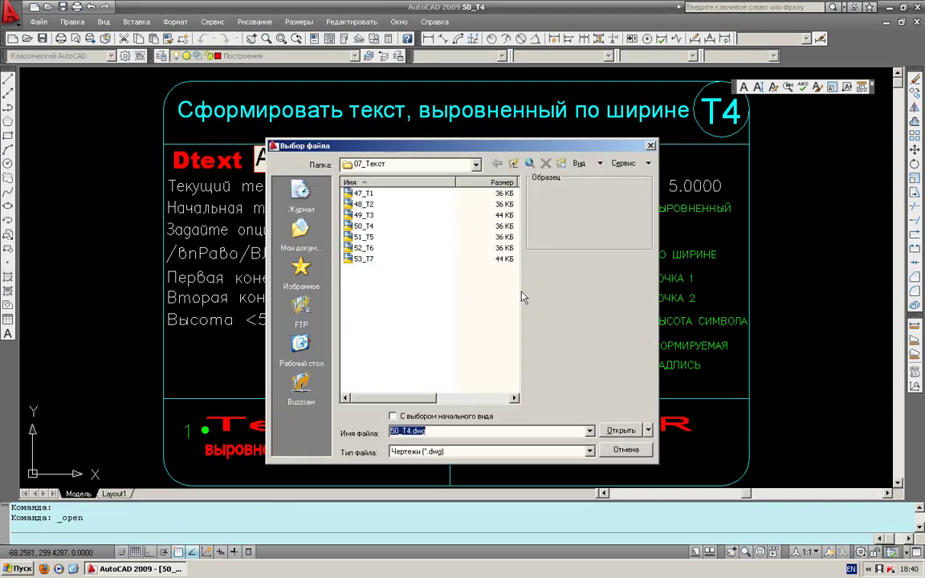
{"action": "left_click", "coordinate": [368, 238]}
{"action": "left_click", "coordinate": [367, 238]}
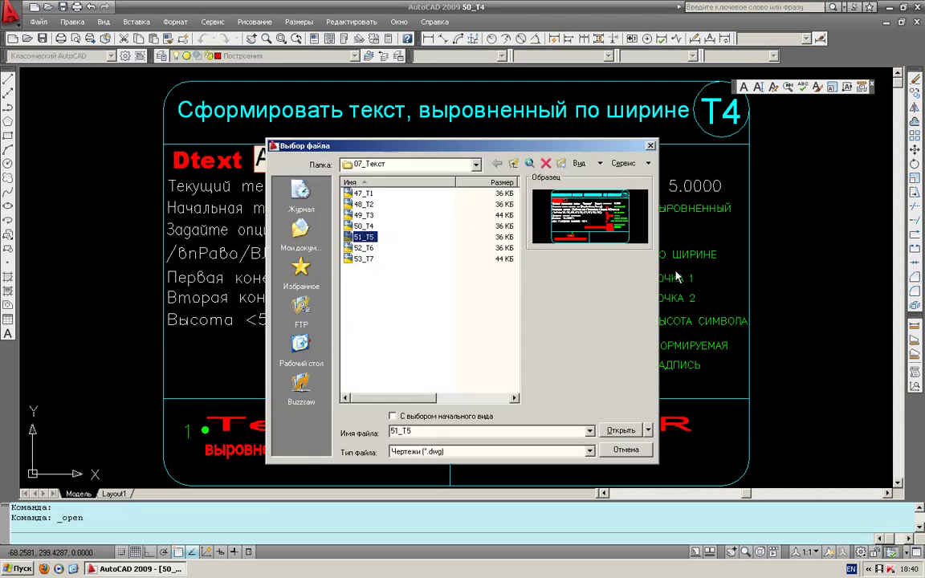
{"action": "left_click", "coordinate": [620, 429]}
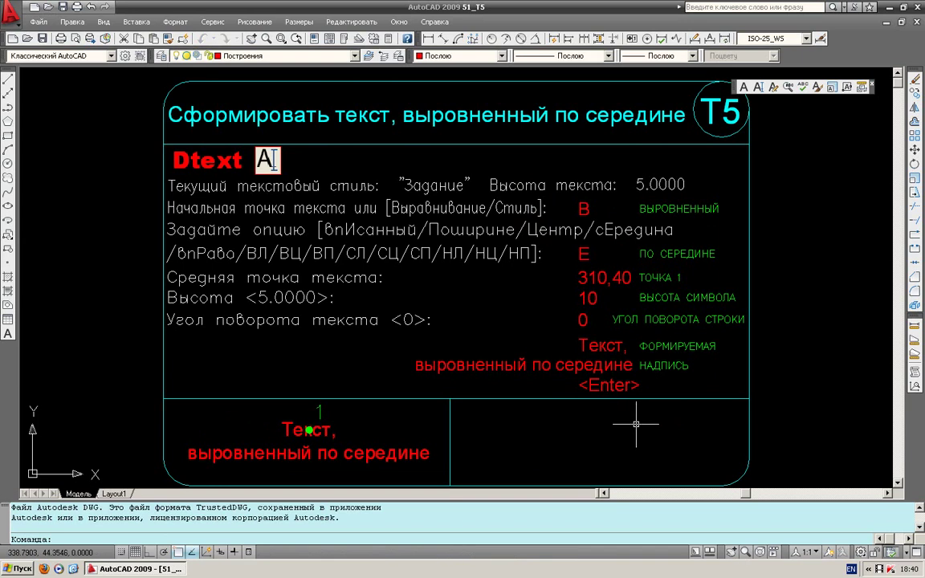
{"action": "left_click", "coordinate": [757, 86]}
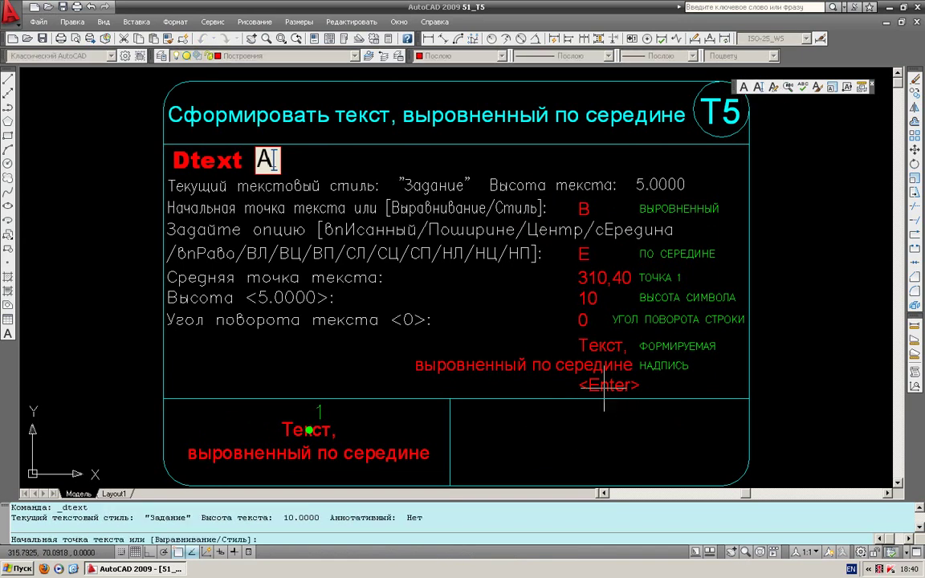
Leave the text options and open drawing 52_T6.
{"action": "right_click", "coordinate": [553, 426]}
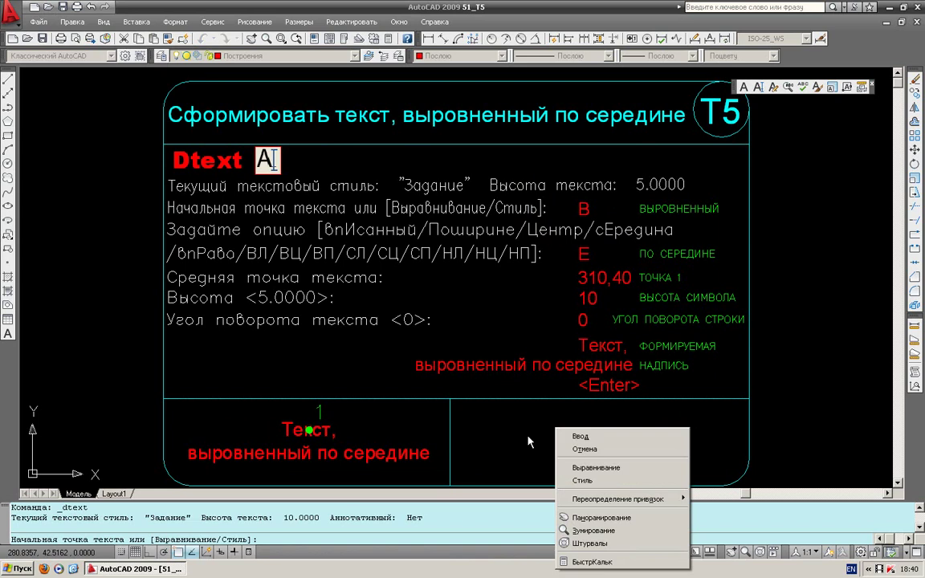
{"action": "left_click", "coordinate": [528, 433]}
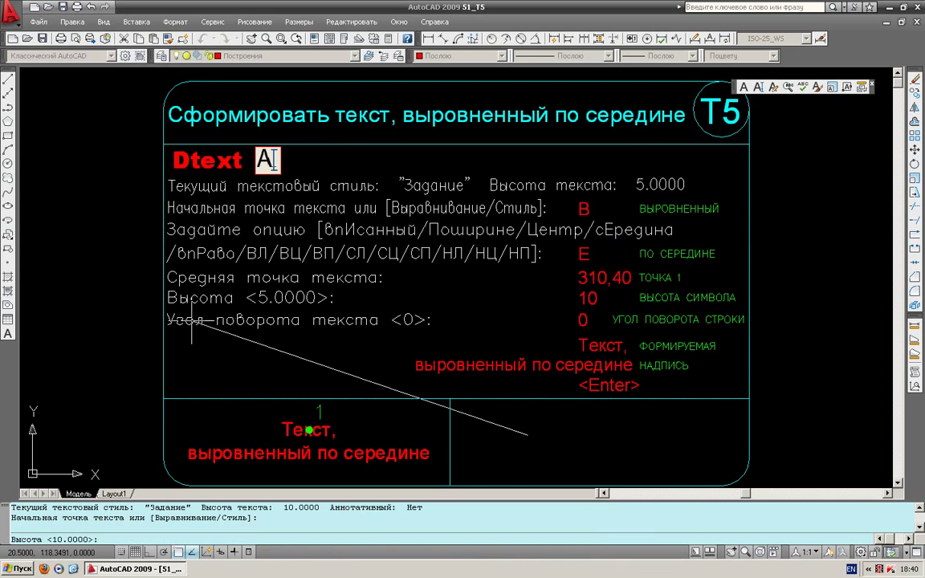
{"action": "left_click", "coordinate": [46, 8]}
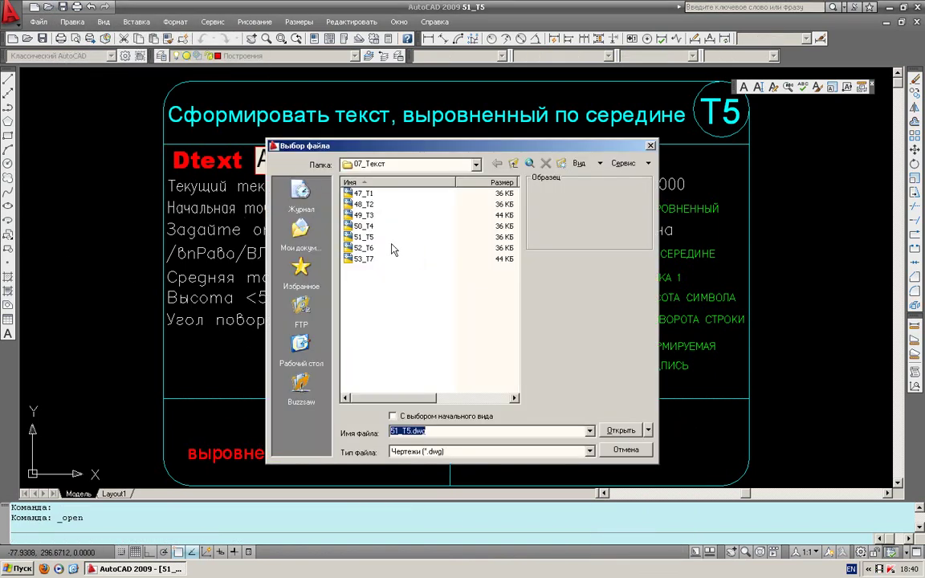
{"action": "left_click", "coordinate": [392, 248]}
{"action": "key", "text": "Return"}
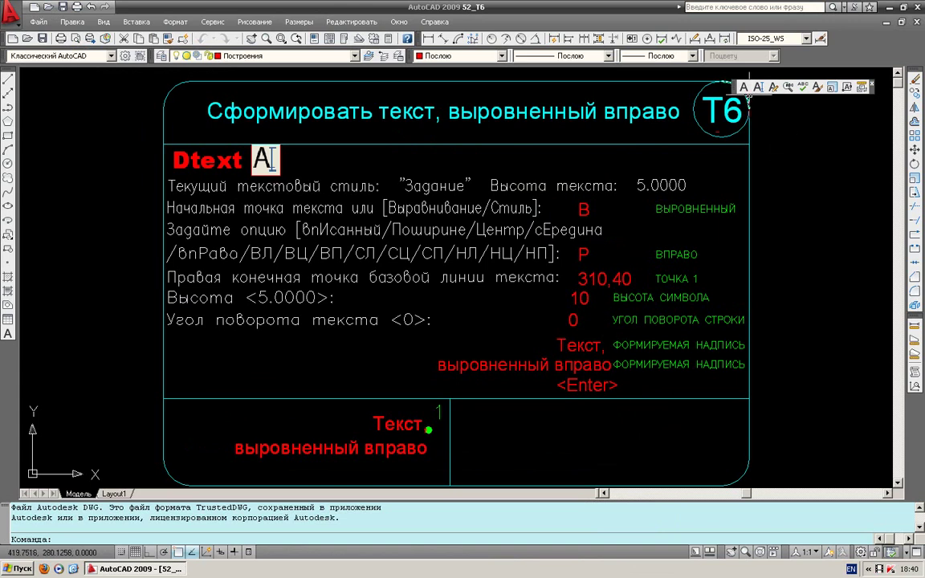
Add right-justified text 'SEMKIR' ending at 310,40 with height 10.
{"action": "left_click", "coordinate": [760, 87]}
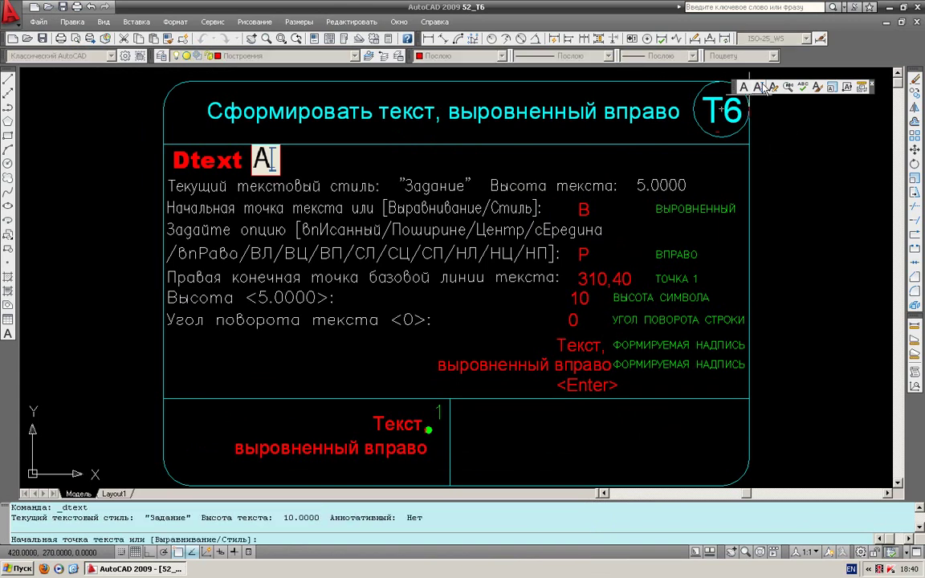
{"action": "right_click", "coordinate": [592, 428]}
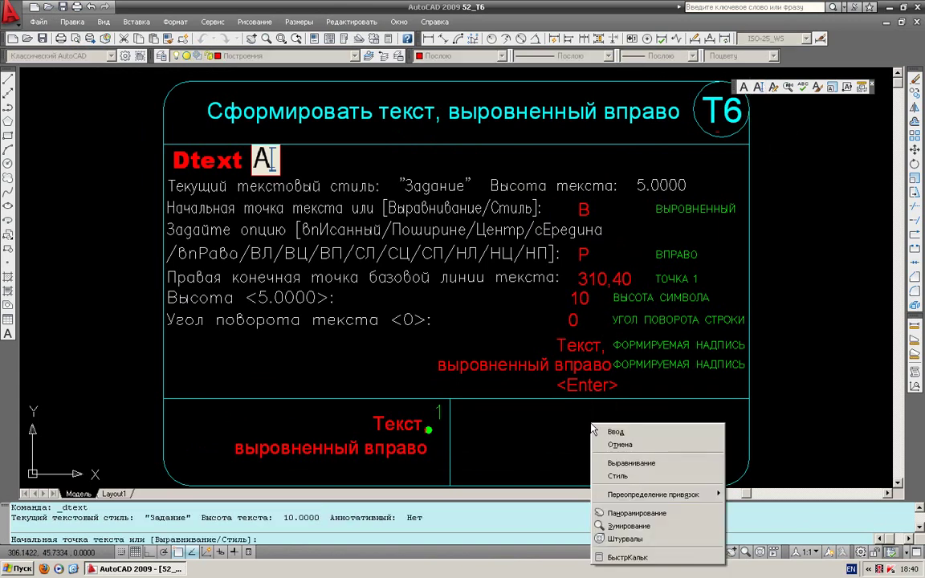
{"action": "left_click", "coordinate": [610, 464]}
{"action": "right_click", "coordinate": [541, 413]}
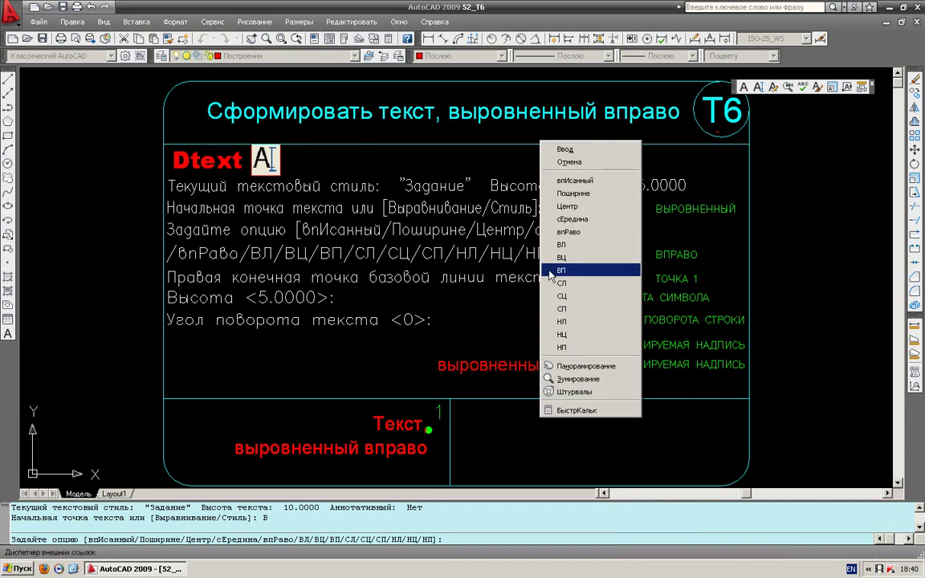
{"action": "left_click", "coordinate": [563, 232]}
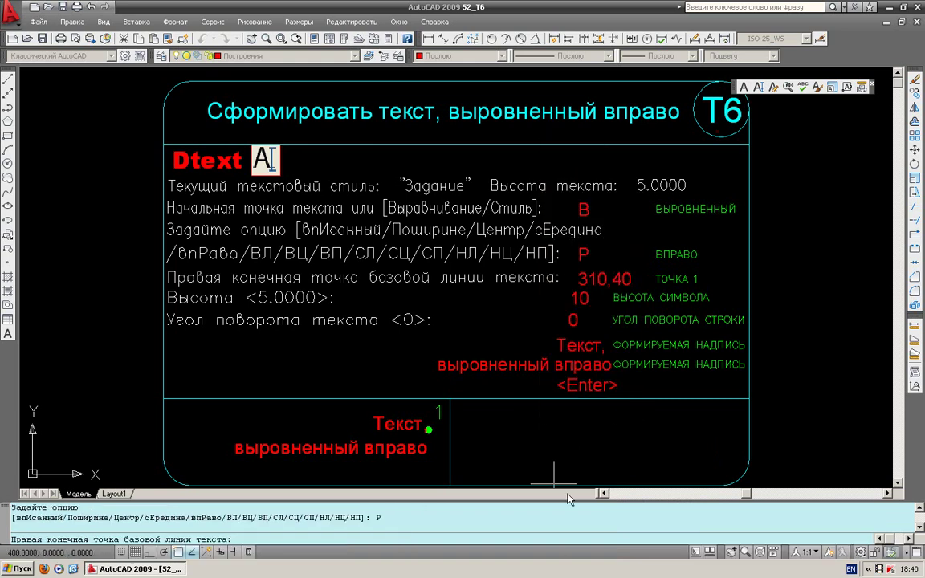
{"action": "type", "text": "310,"}
{"action": "type", "text": "40"}
{"action": "key", "text": "Return"}
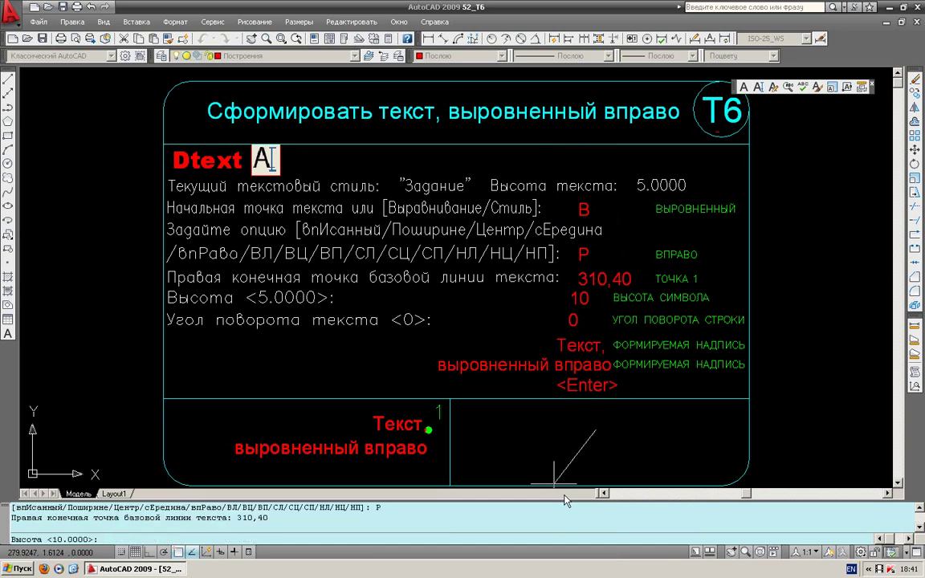
{"action": "key", "text": "Return"}
{"action": "key", "text": "Return"}
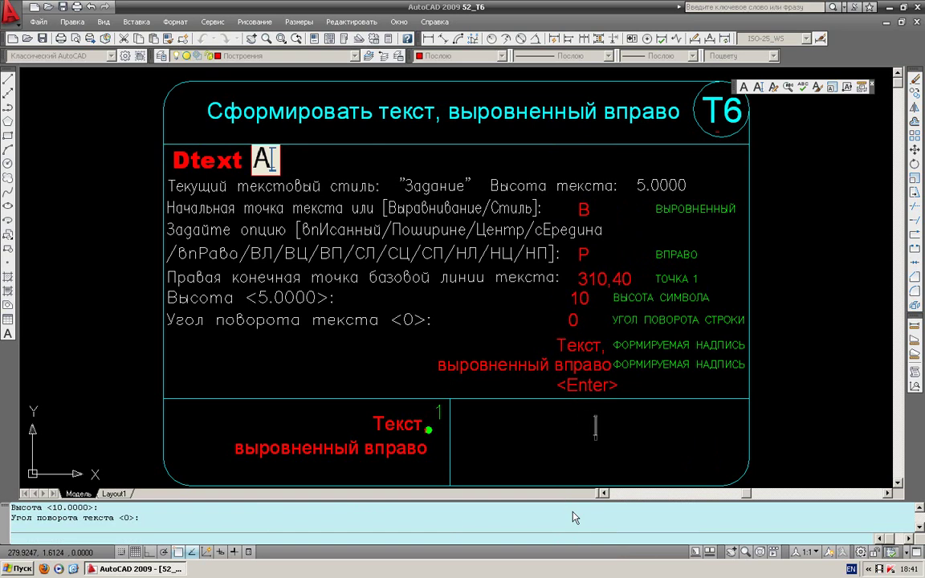
{"action": "type", "text": "SEMKIR"}
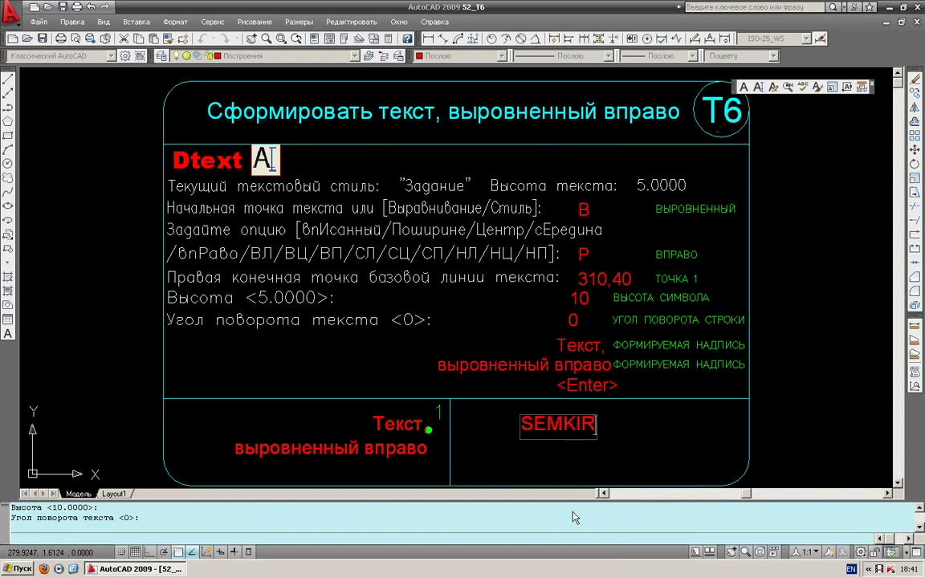
{"action": "key", "text": "Return"}
{"action": "key", "text": "Return"}
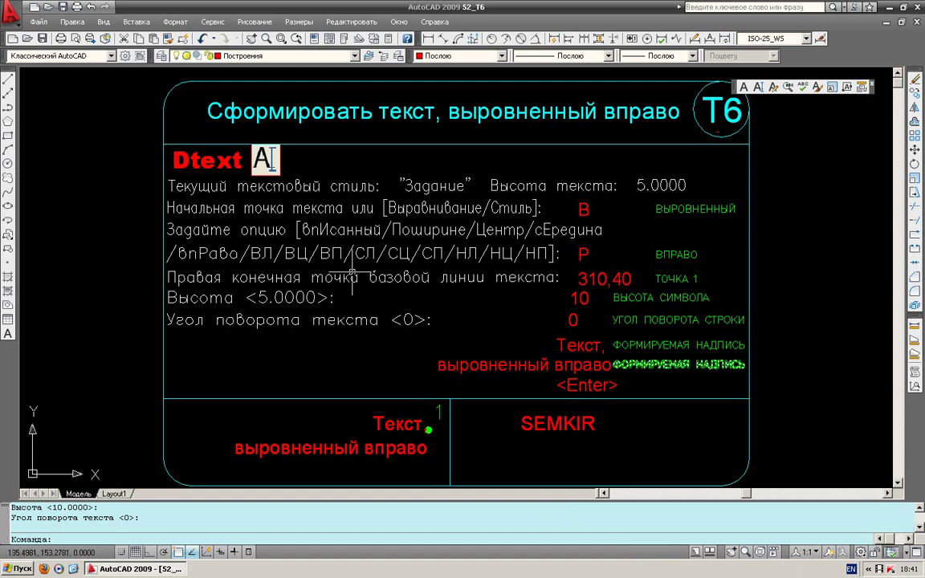
Open the 53_T7 drawing from the 07_Текст folder.
{"action": "left_click", "coordinate": [46, 8]}
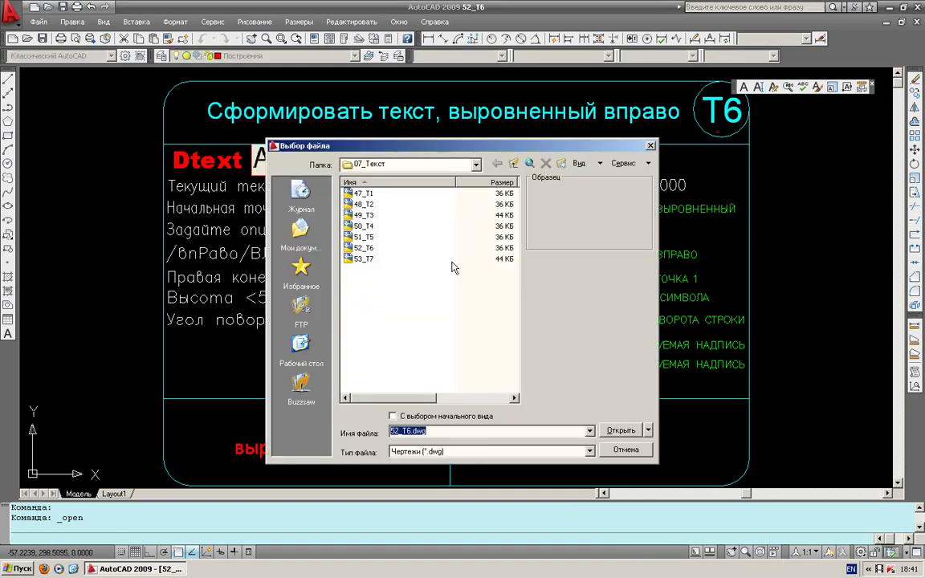
{"action": "left_click", "coordinate": [363, 259]}
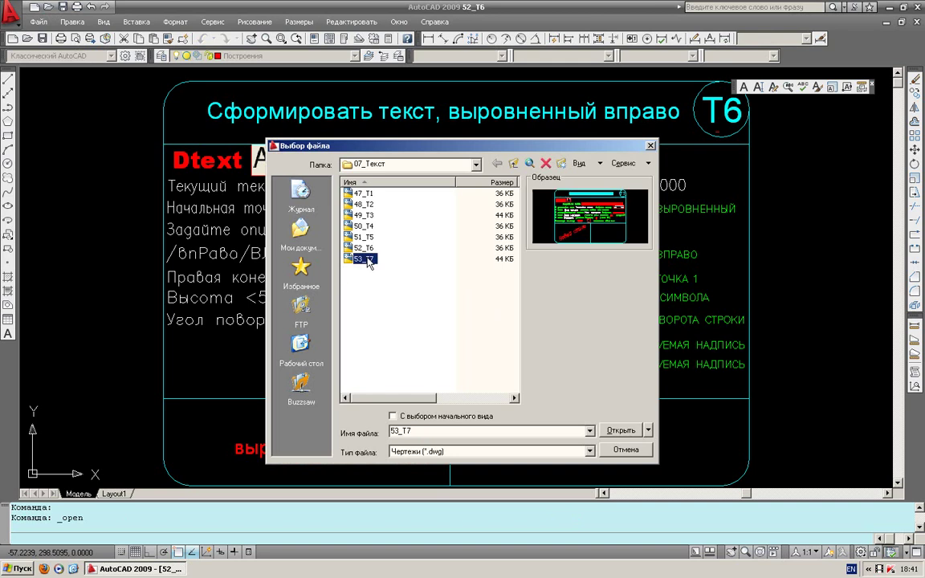
{"action": "left_click", "coordinate": [618, 430]}
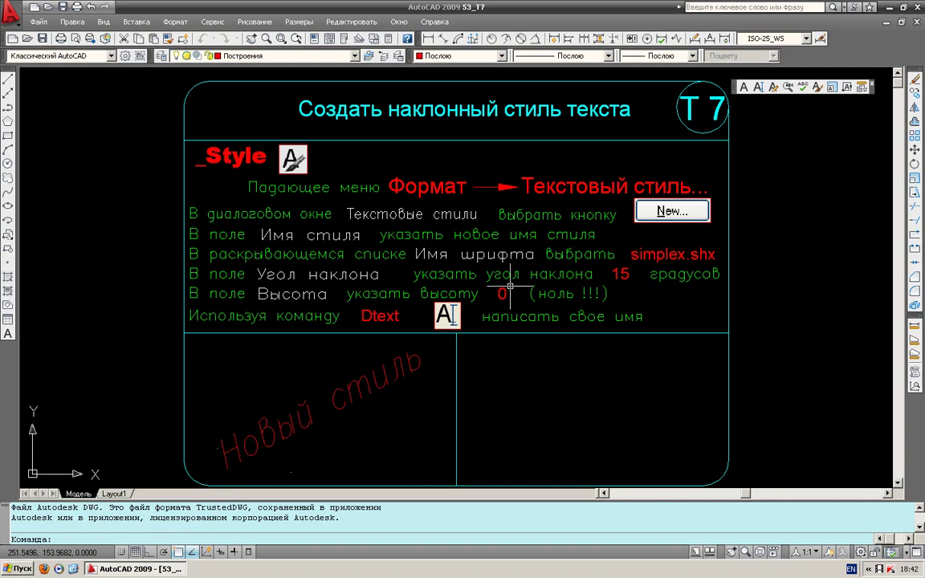
{"action": "left_click", "coordinate": [175, 22]}
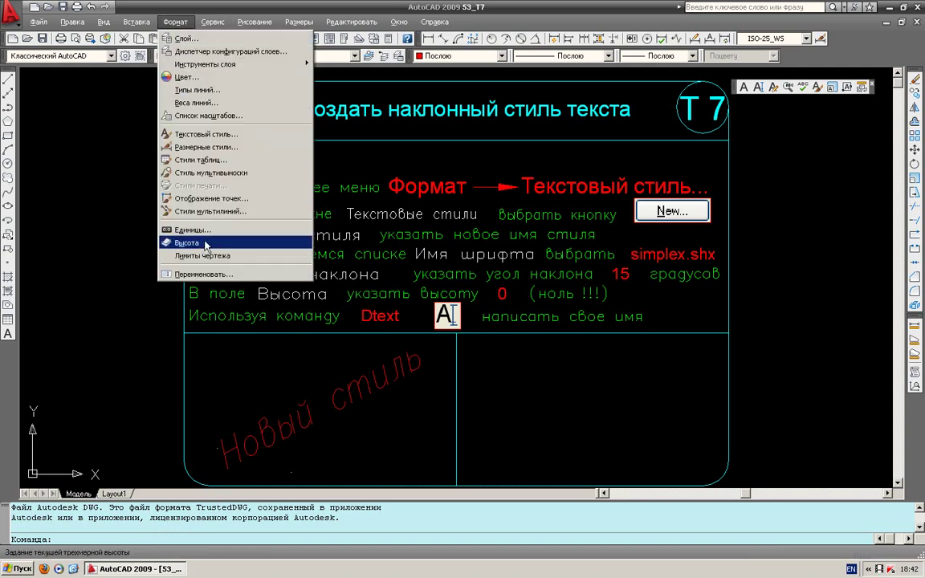
Create a new text style named BAKI1.
{"action": "left_click", "coordinate": [196, 134]}
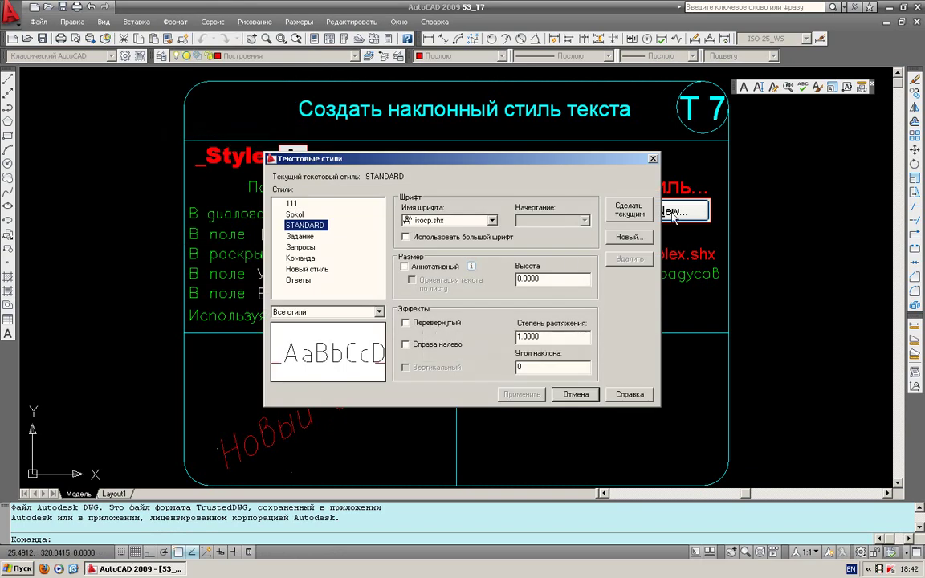
{"action": "left_click", "coordinate": [631, 238]}
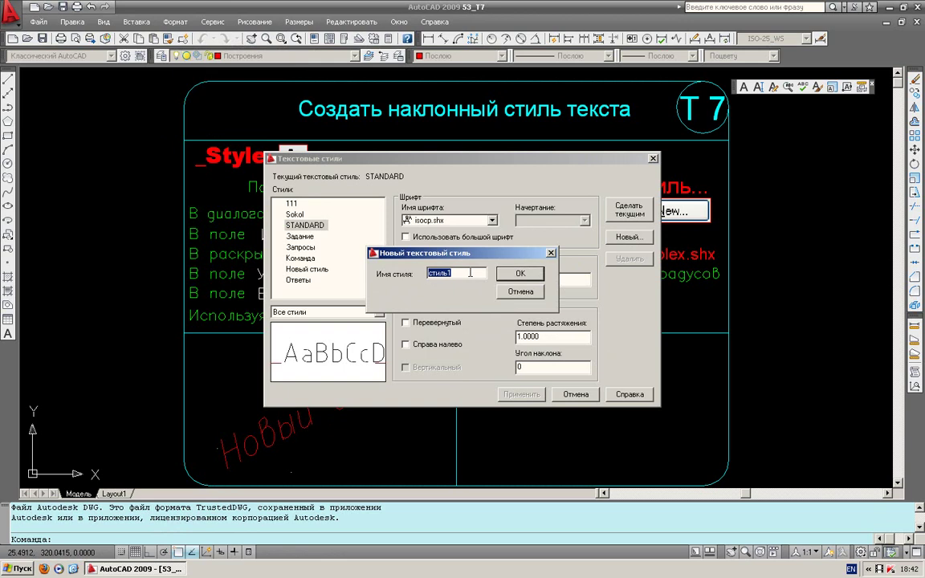
{"action": "type", "text": "BAKI"}
{"action": "type", "text": "1"}
{"action": "key", "text": "Return"}
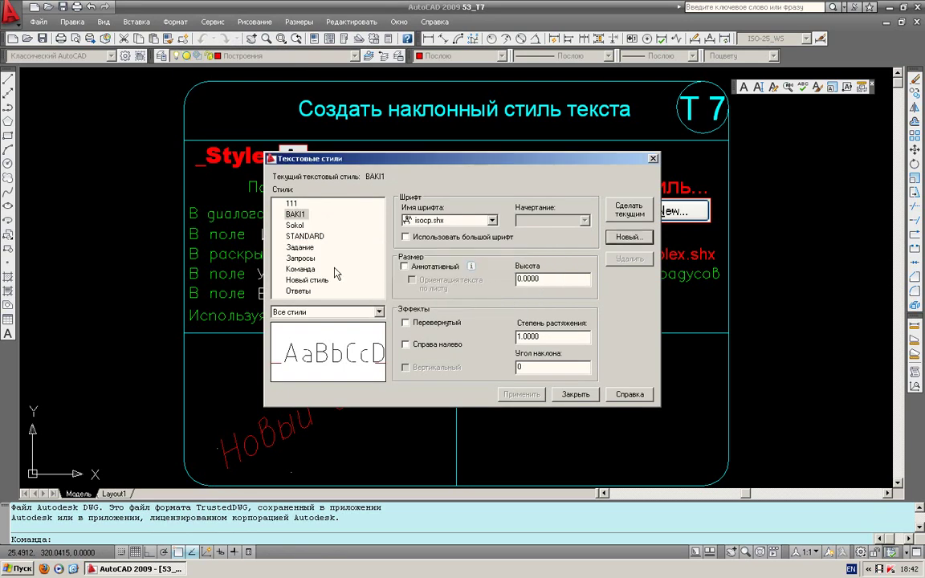
Set the BAKI1 style's font to simplex.shx.
{"action": "left_click", "coordinate": [295, 214]}
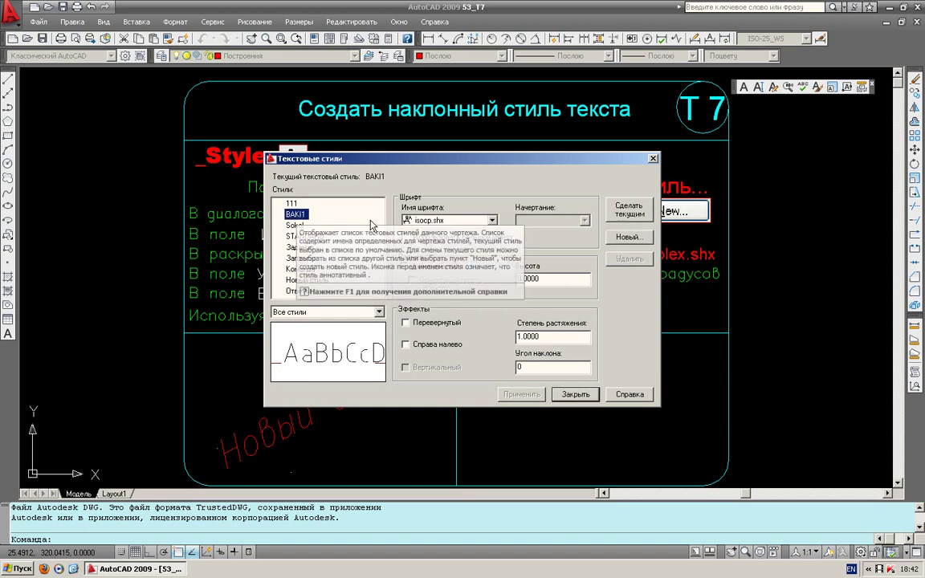
{"action": "left_click", "coordinate": [492, 220]}
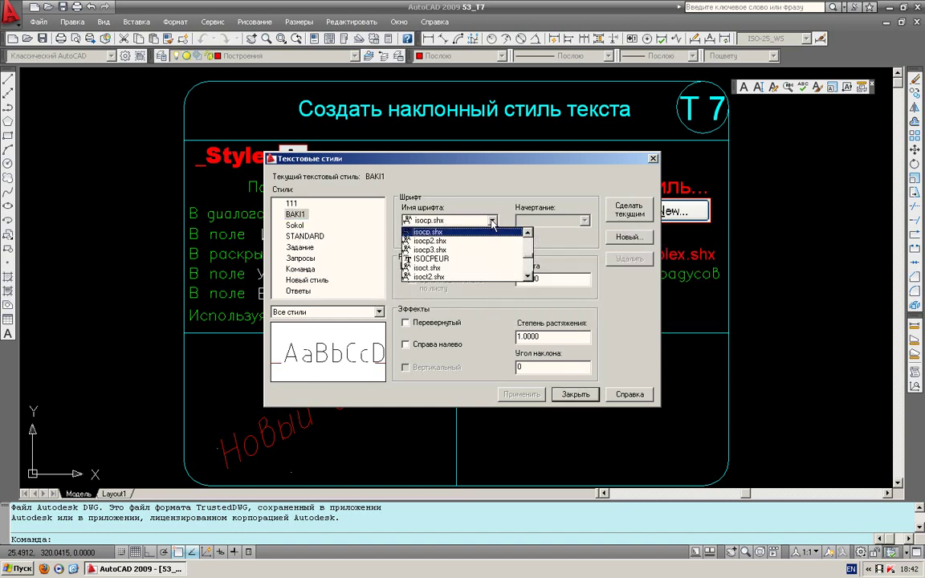
{"action": "key", "text": "s"}
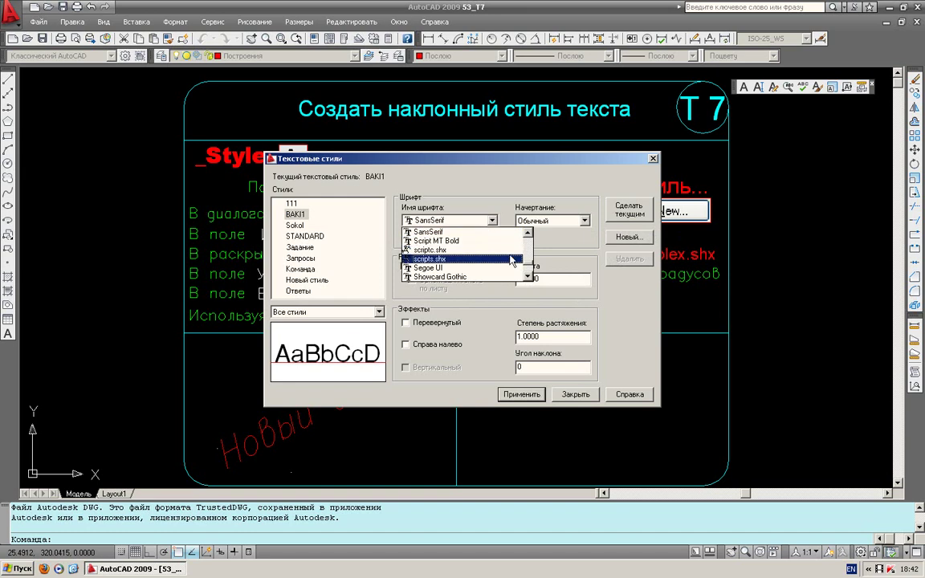
{"action": "left_click", "coordinate": [528, 260]}
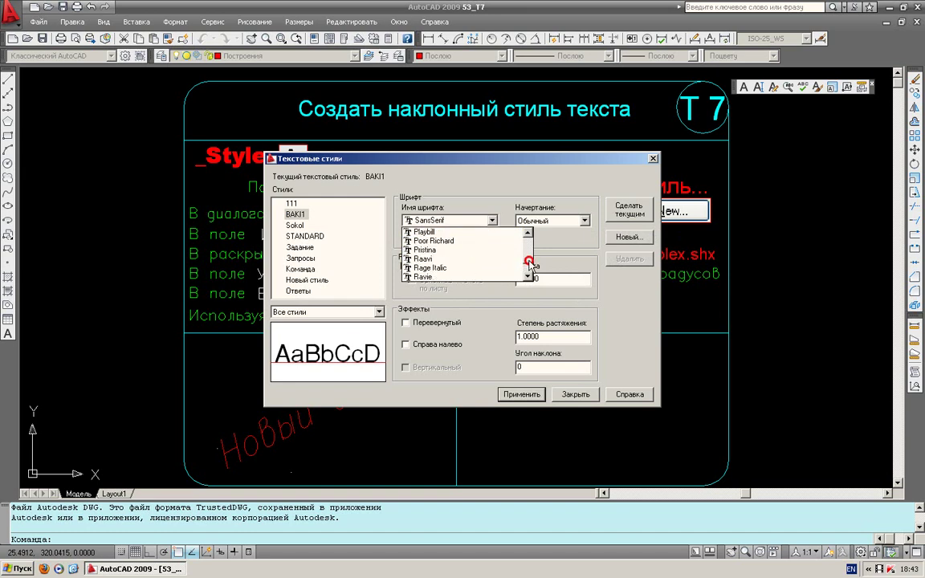
{"action": "left_click_drag", "start_coordinate": [529, 261], "coordinate": [529, 273]}
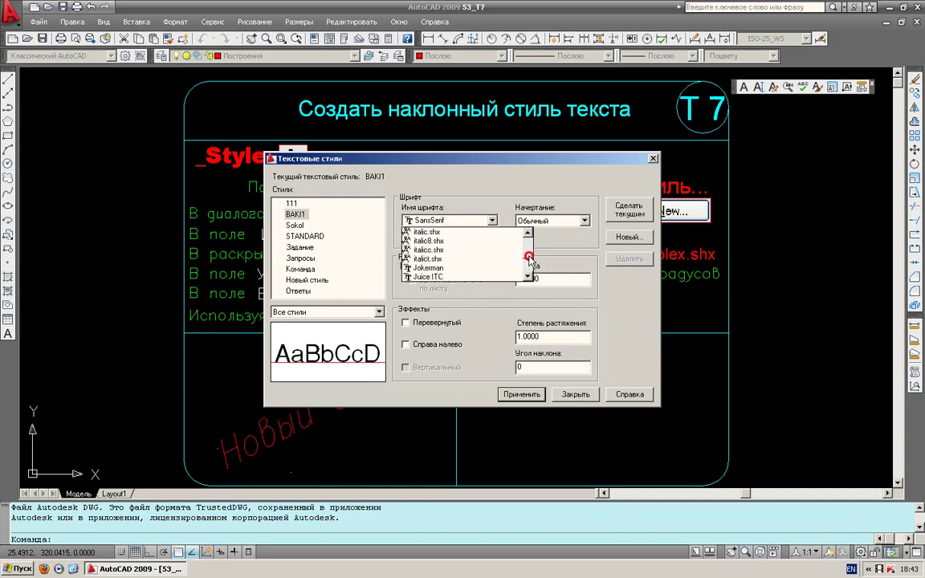
{"action": "left_click", "coordinate": [529, 278]}
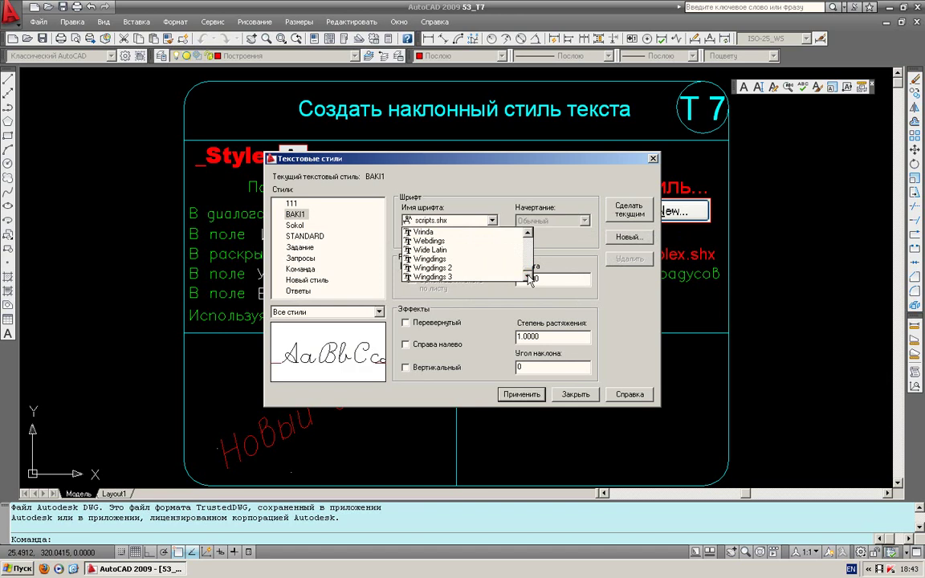
{"action": "key", "text": "Down"}
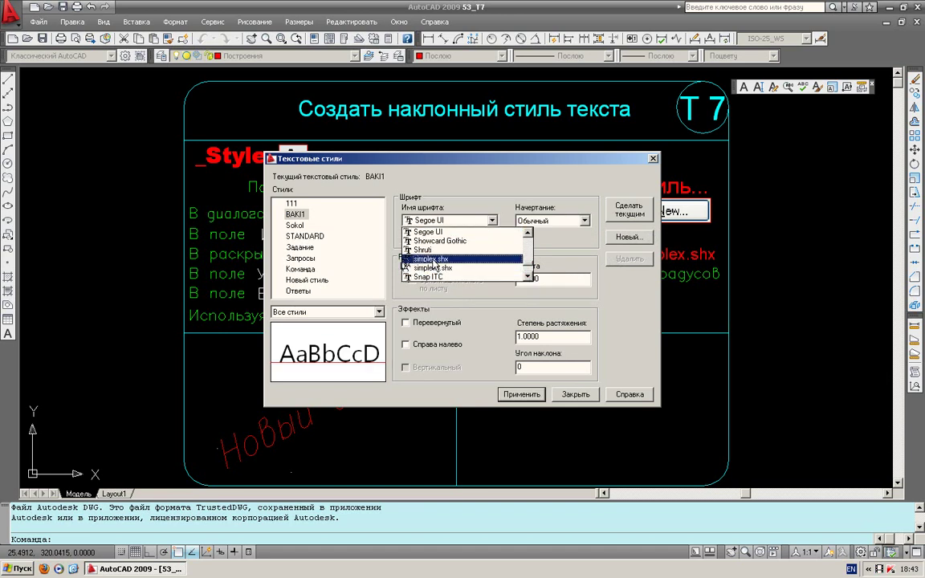
{"action": "left_click", "coordinate": [431, 260]}
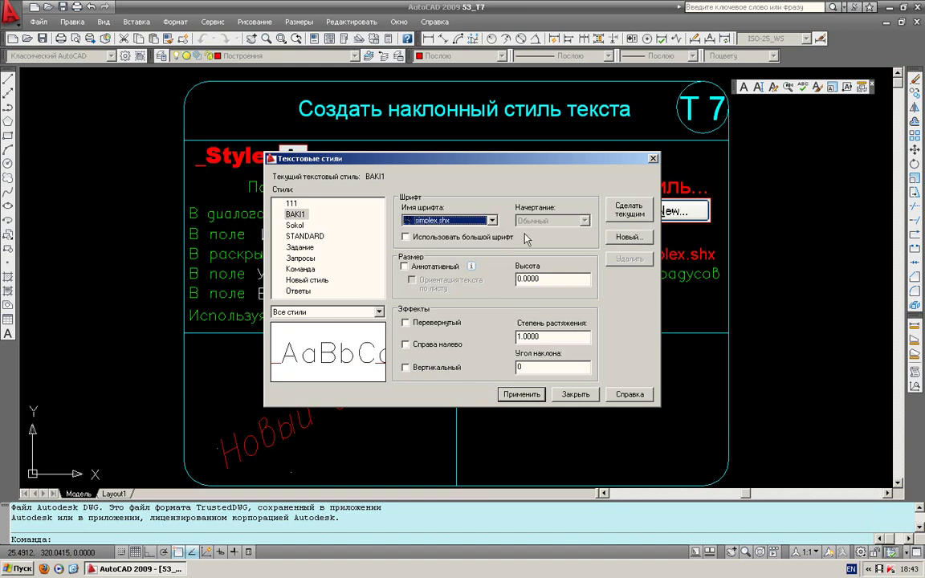
{"action": "mouse_move", "coordinate": [542, 309]}
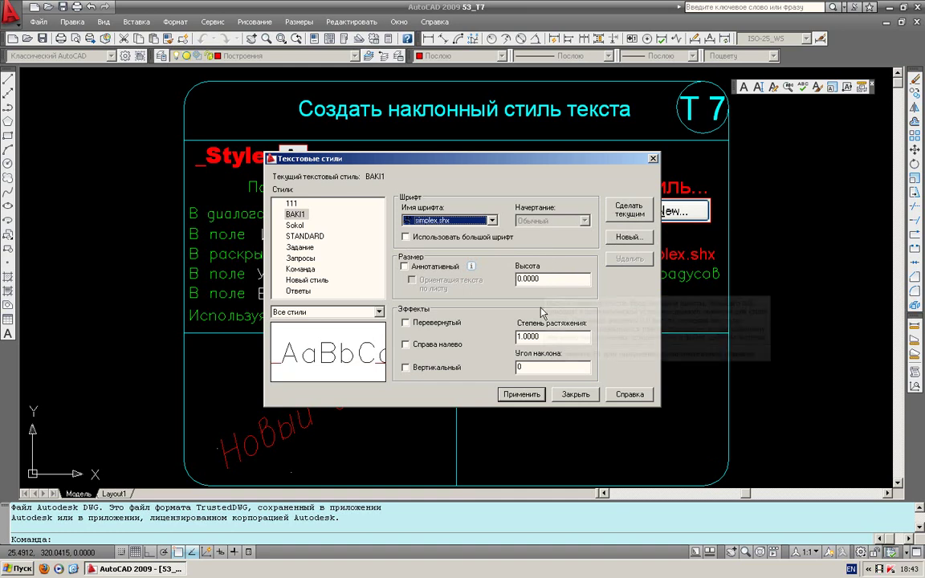
Give BAKI1 a 15° oblique angle, apply it and close the dialog.
{"action": "left_click", "coordinate": [528, 368]}
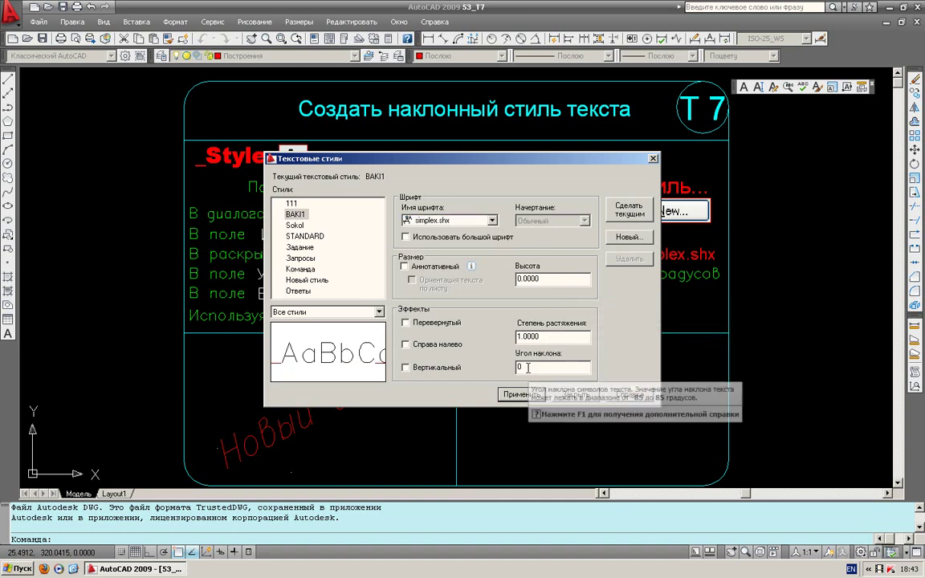
{"action": "key", "text": "BackSpace"}
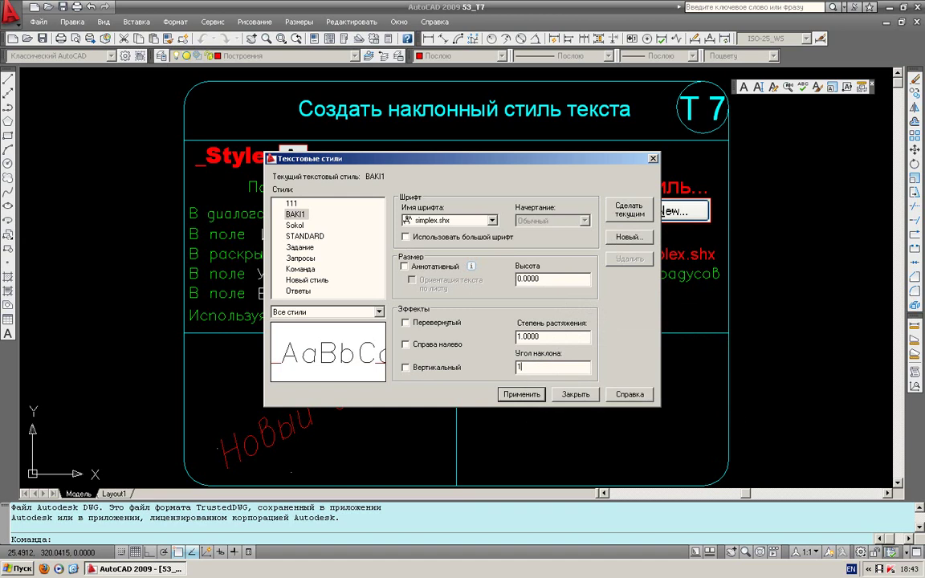
{"action": "type", "text": "15"}
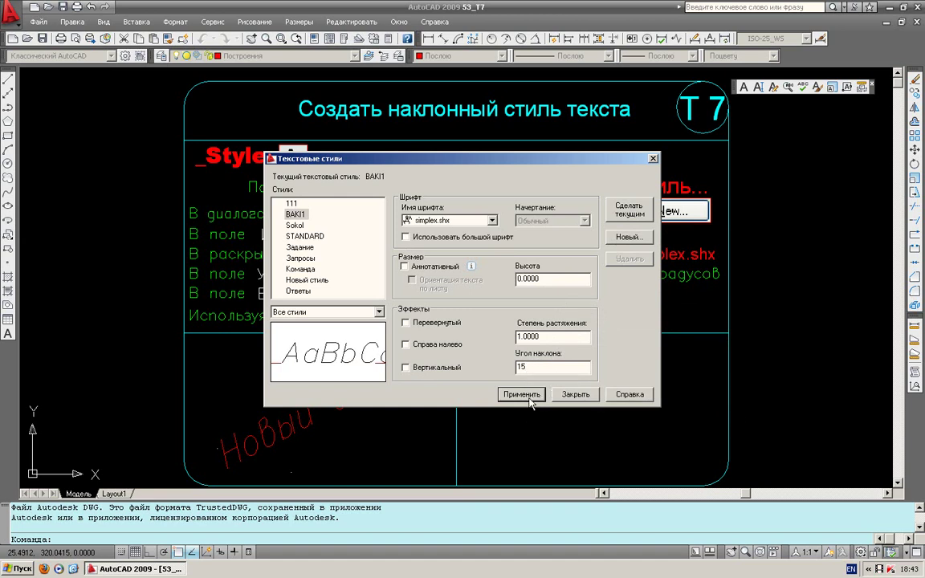
{"action": "left_click", "coordinate": [526, 395]}
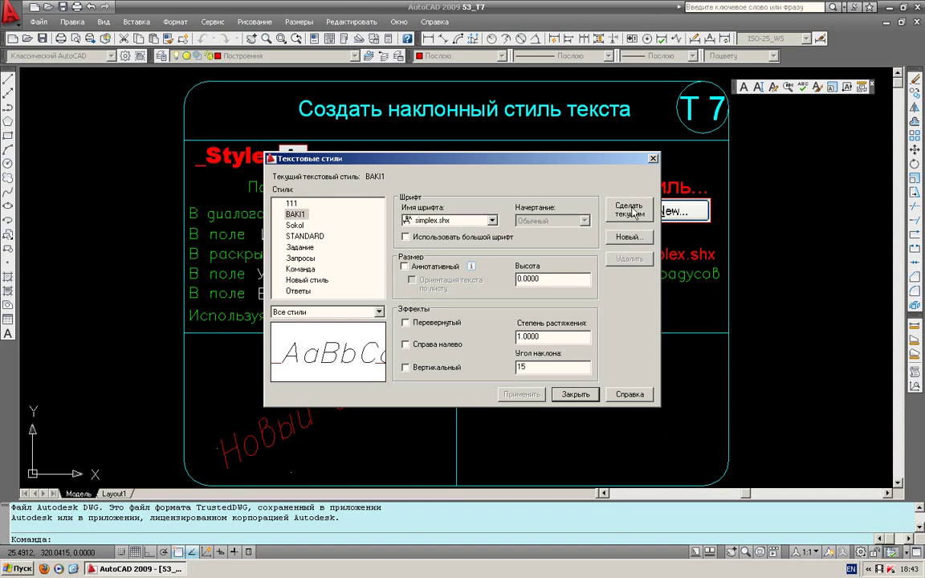
{"action": "left_click", "coordinate": [571, 393]}
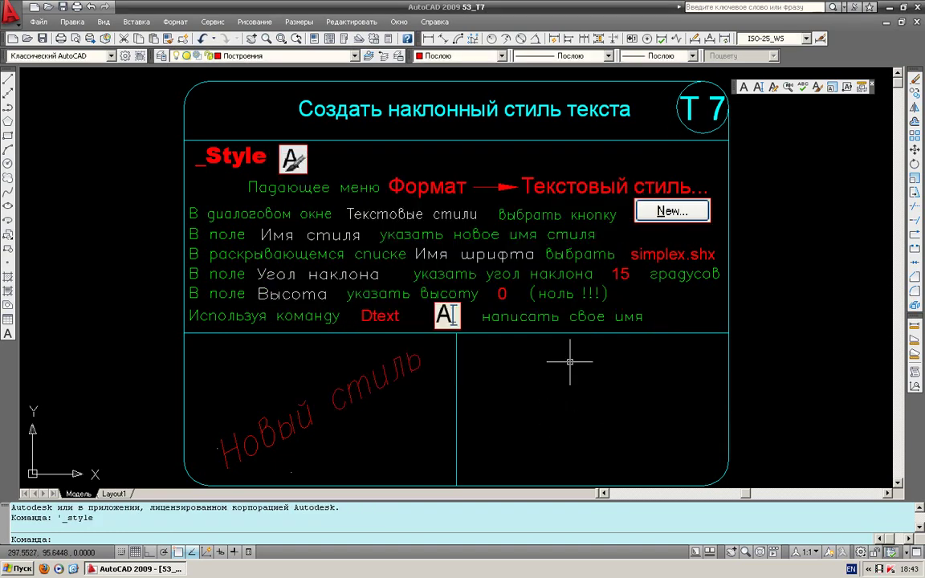
Write the author's name with DTEXT at height 20 and rotation 0 in the lower-right box.
{"action": "left_click", "coordinate": [758, 88]}
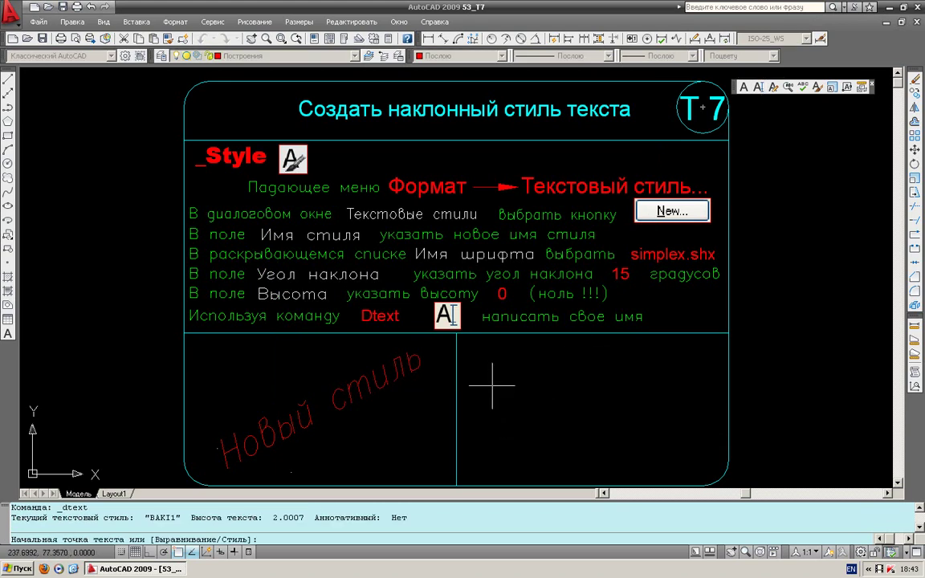
{"action": "left_click", "coordinate": [486, 385]}
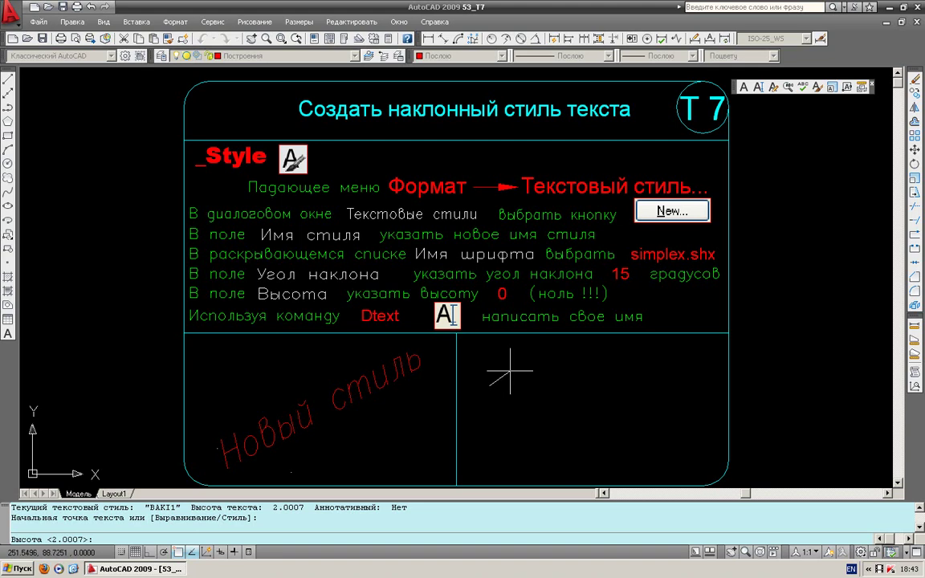
{"action": "type", "text": "20"}
{"action": "key", "text": "Return"}
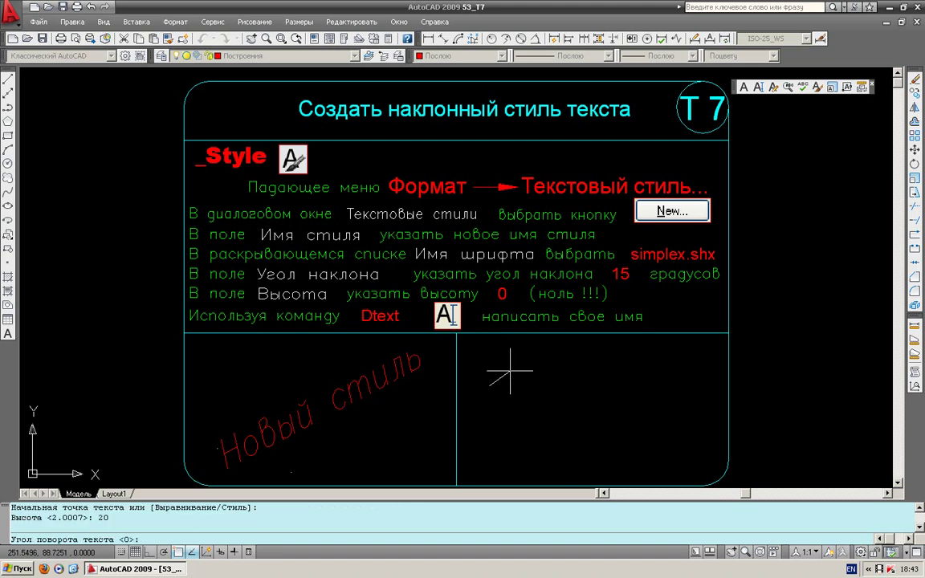
{"action": "key", "text": "Return"}
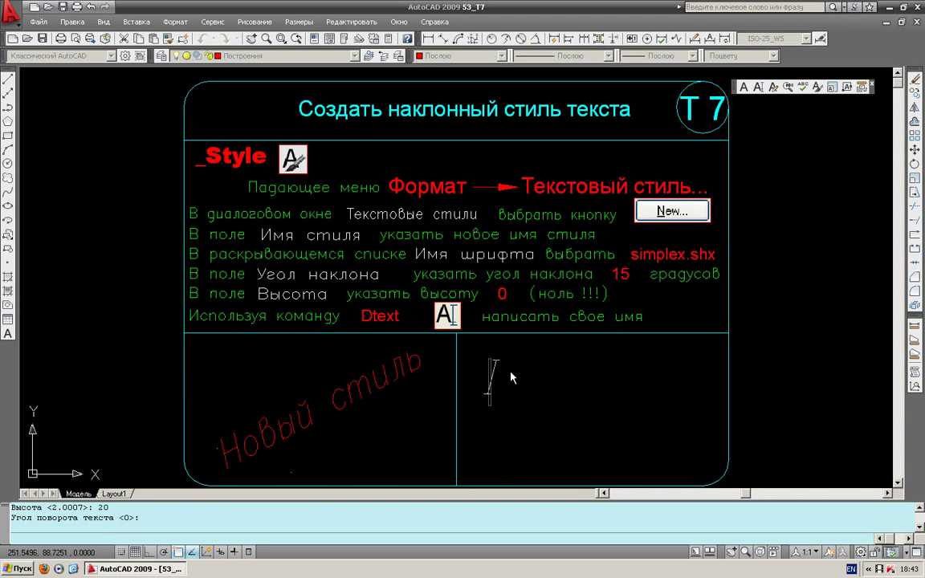
{"action": "type", "text": "SEMKI"}
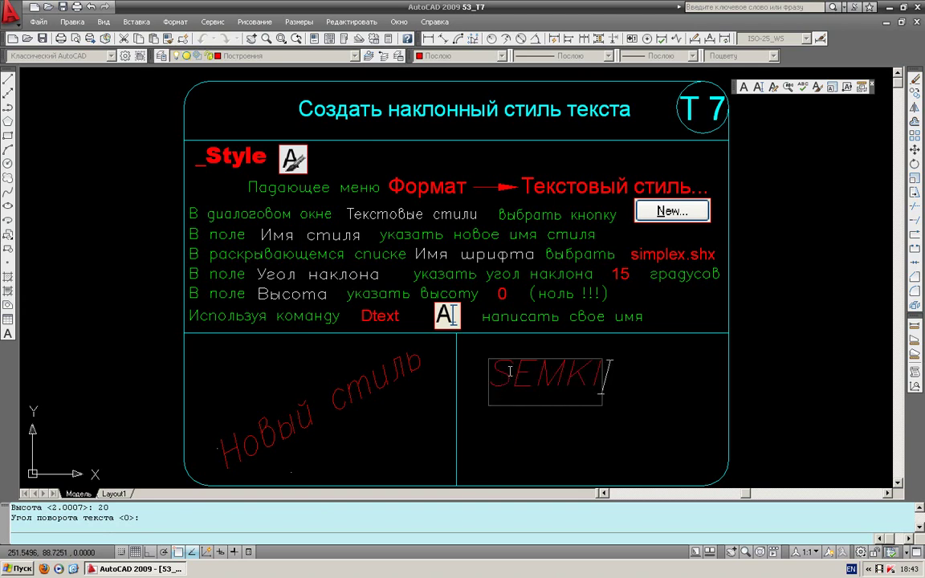
{"action": "type", "text": "R"}
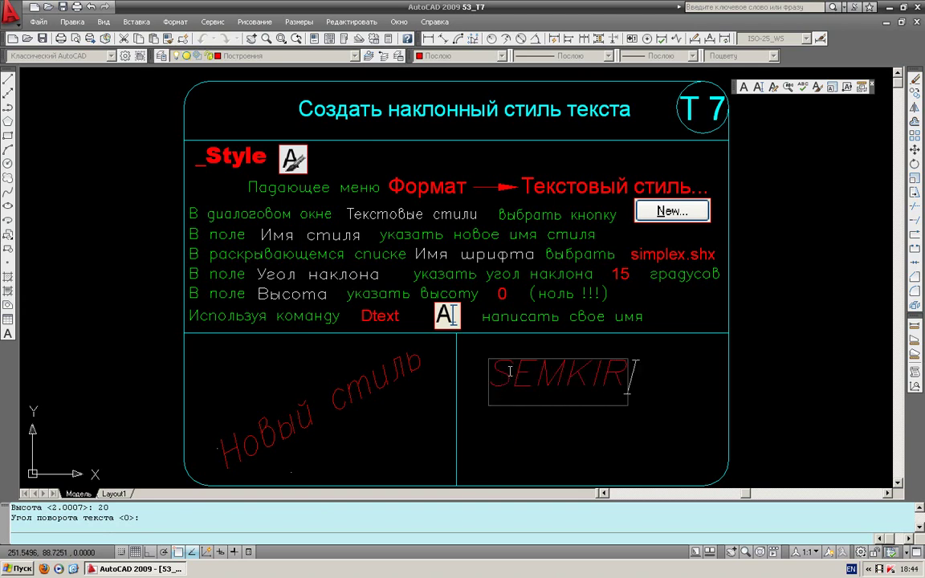
{"action": "key", "text": "Return"}
{"action": "key", "text": "Return"}
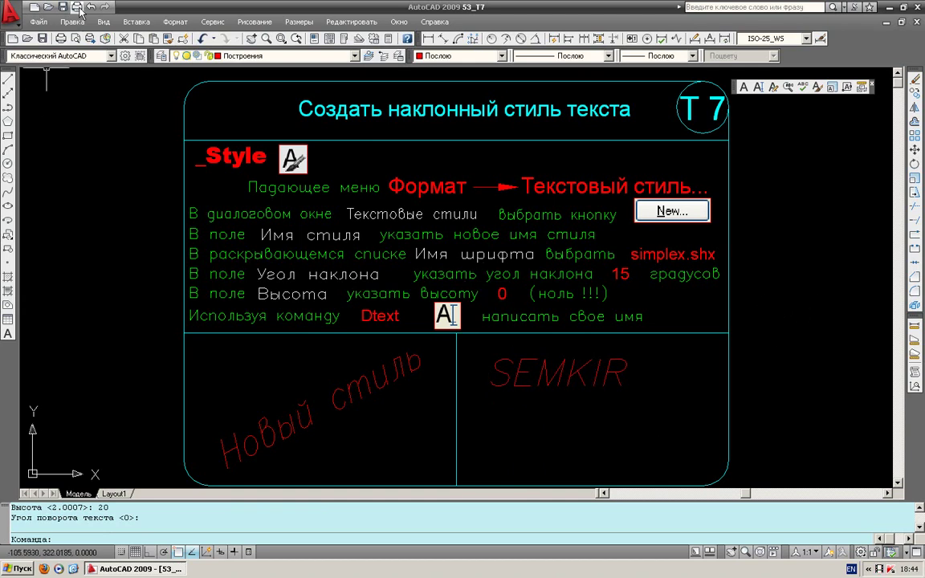
Open the 44_Sk1 drawing from the parent Раздел 2 folder.
{"action": "left_click", "coordinate": [48, 7]}
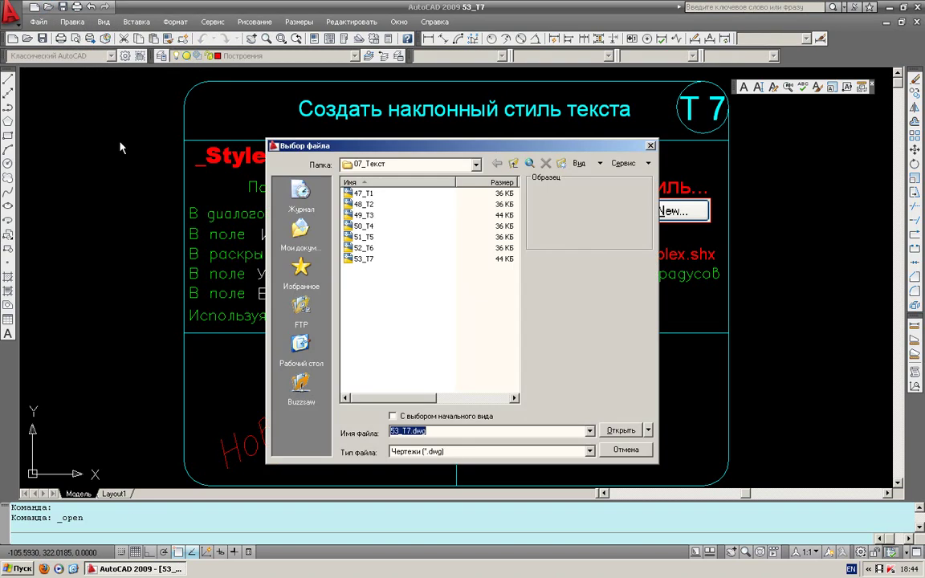
{"action": "left_click", "coordinate": [512, 163]}
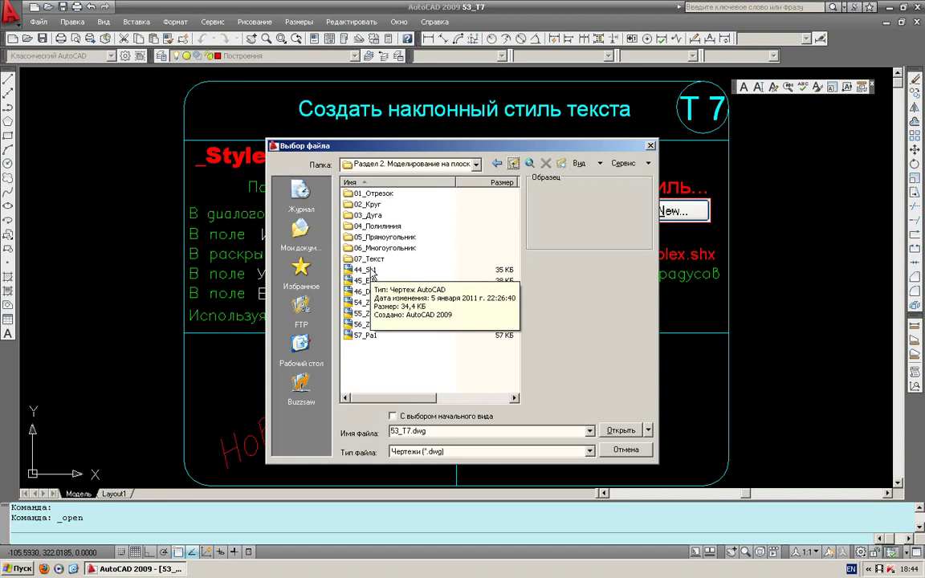
{"action": "left_click", "coordinate": [365, 269]}
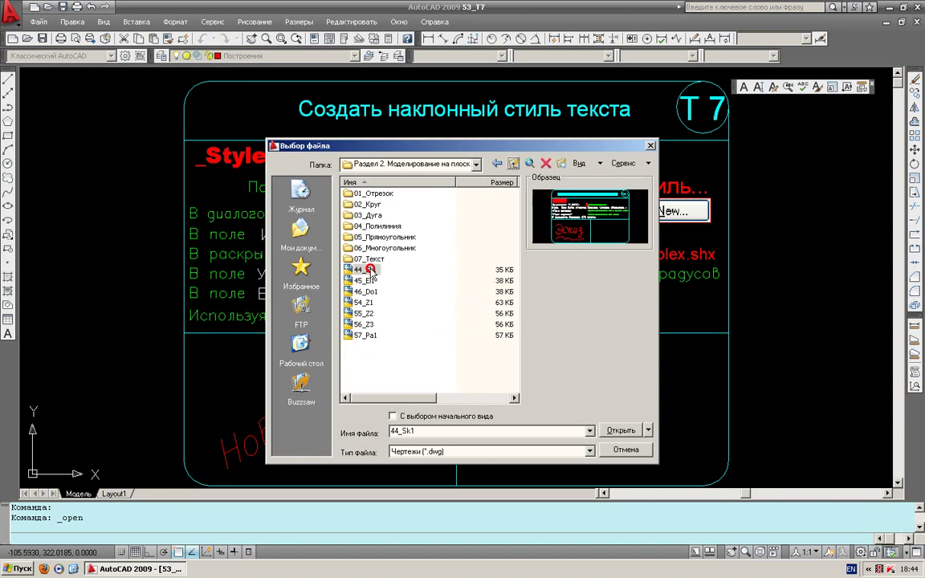
{"action": "left_click", "coordinate": [622, 431]}
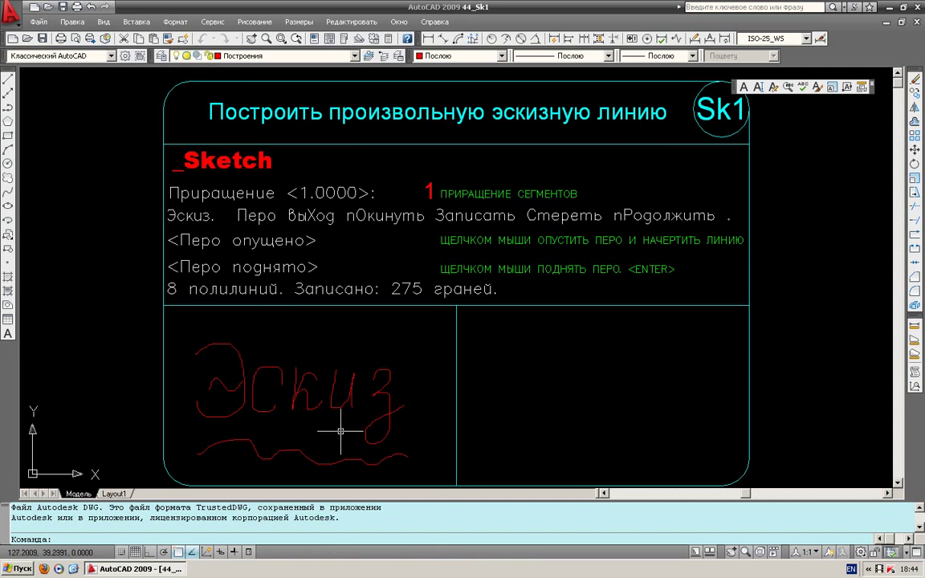
Clear the stray selection and start SKETCH with the default 1.0000 record increment.
{"action": "left_click", "coordinate": [340, 432]}
{"action": "right_click", "coordinate": [340, 432]}
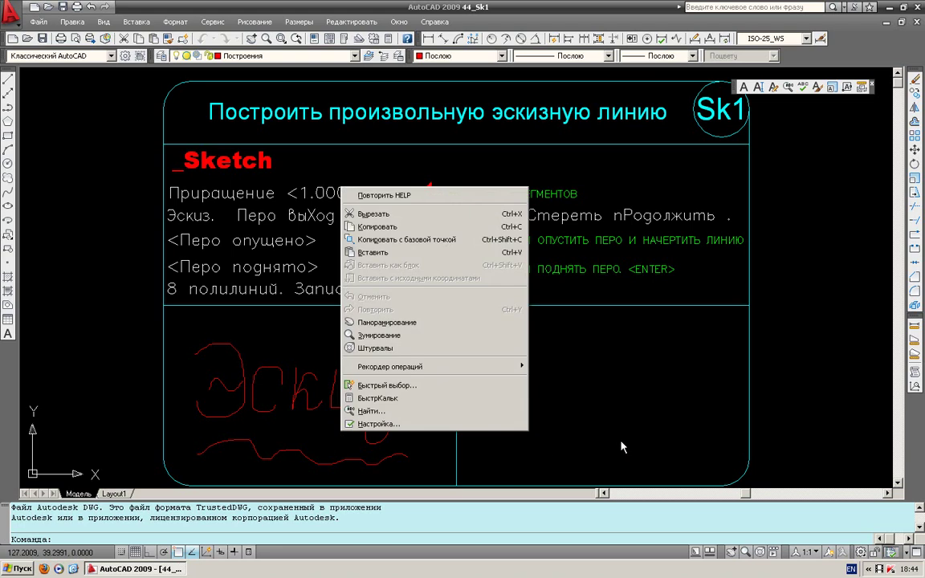
{"action": "left_click", "coordinate": [620, 440]}
{"action": "key", "text": "Escape"}
{"action": "type", "text": "8"}
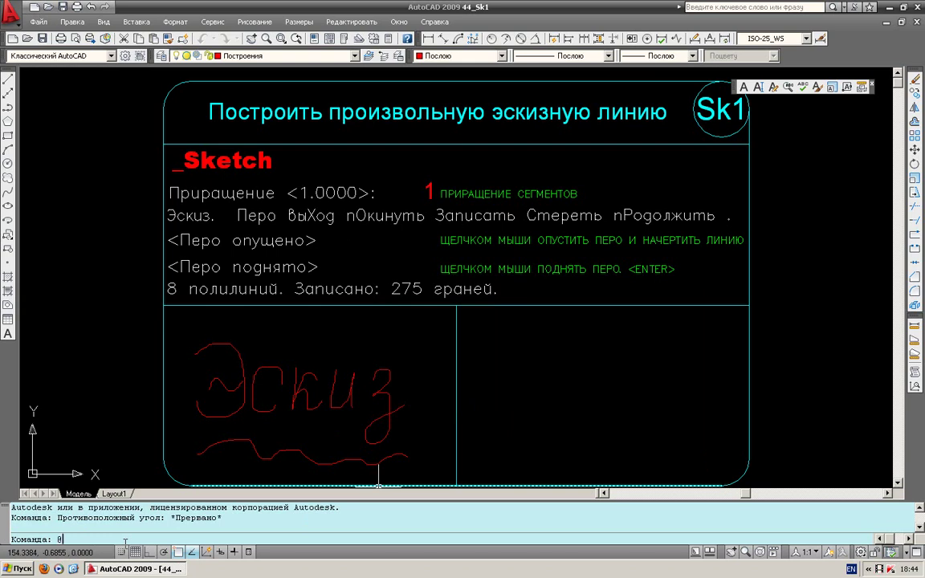
{"action": "key", "text": "BackSpace"}
{"action": "type", "text": "ETCH"}
{"action": "key", "text": "Right"}
{"action": "key", "text": "Return"}
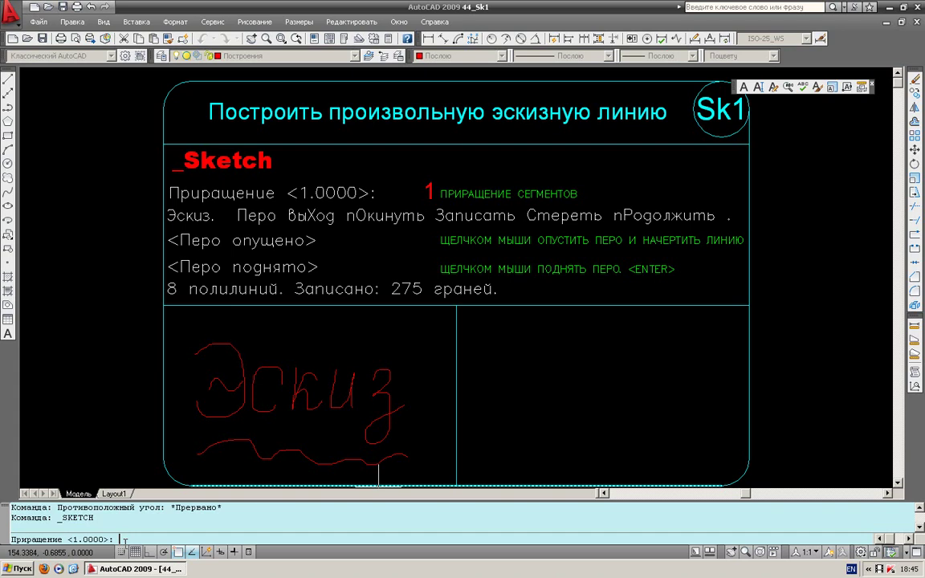
{"action": "key", "text": "Return"}
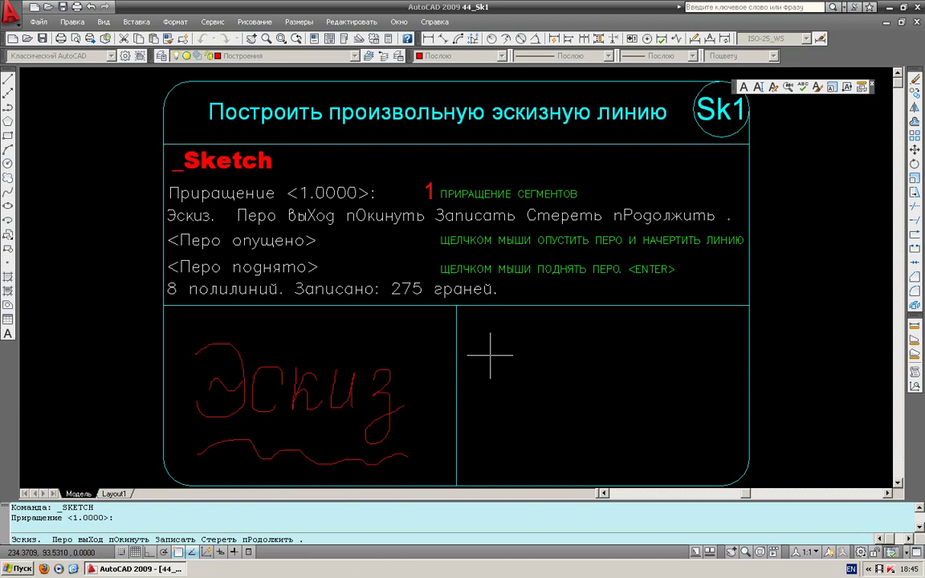
Freehand-sketch an S, a loop and an M, recording them as polylines.
{"action": "left_click", "coordinate": [520, 341]}
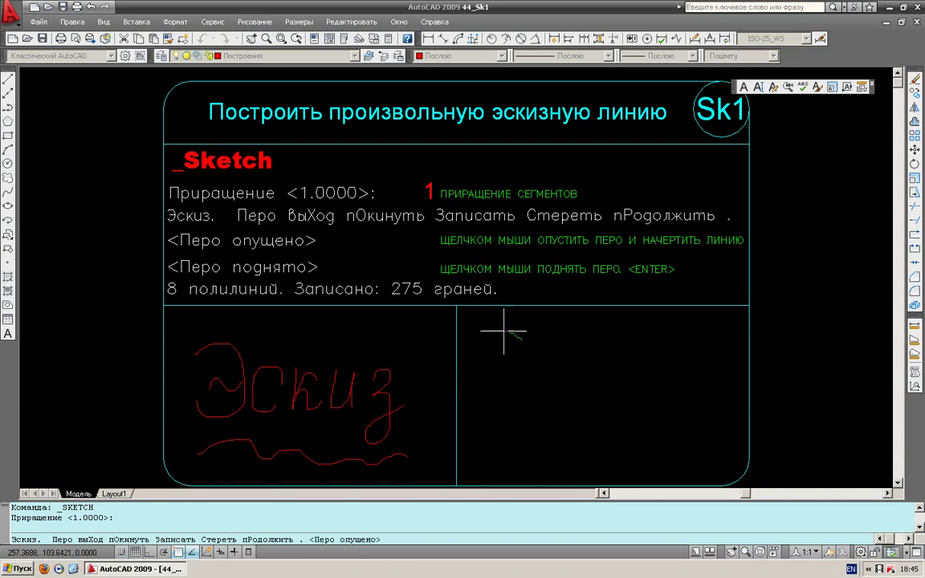
{"action": "left_click", "coordinate": [484, 406]}
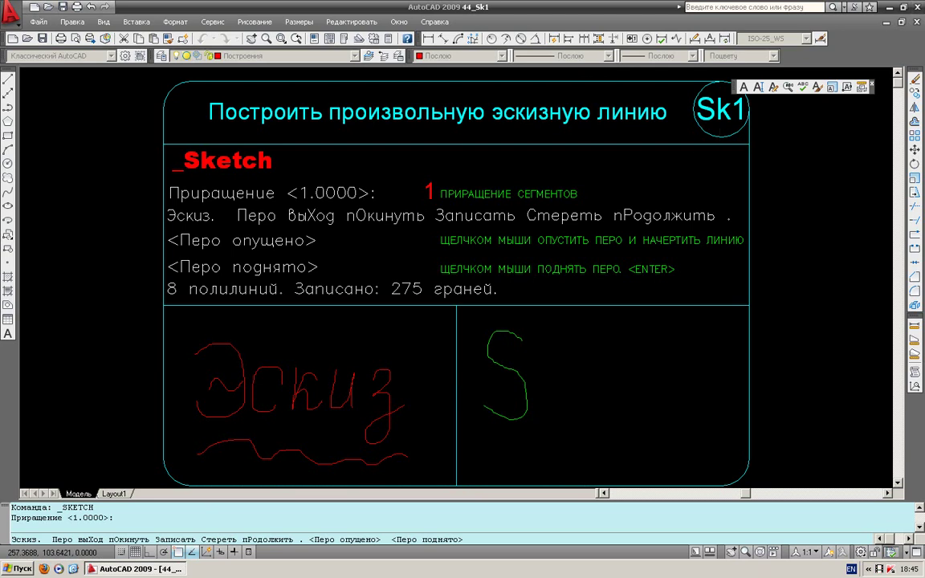
{"action": "left_click", "coordinate": [556, 340]}
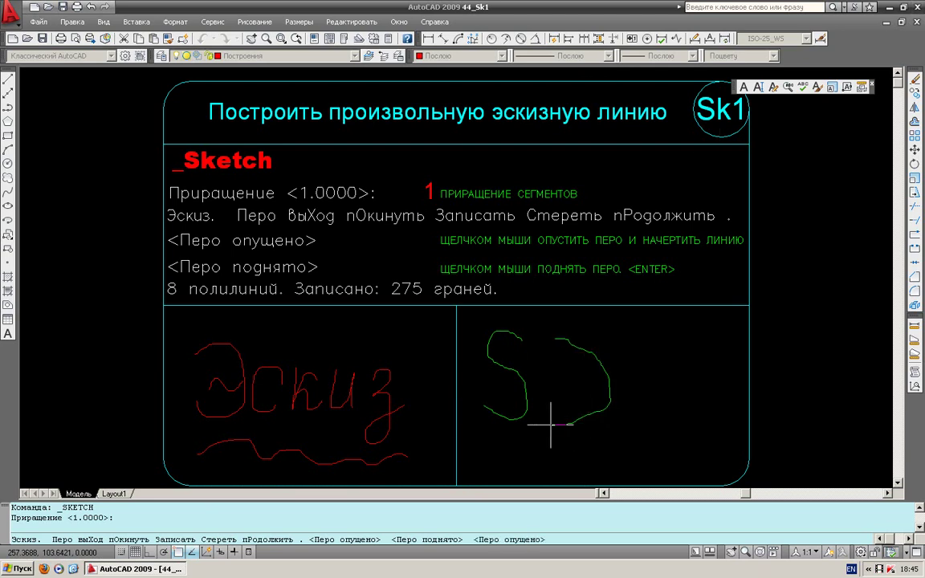
{"action": "left_click", "coordinate": [593, 413]}
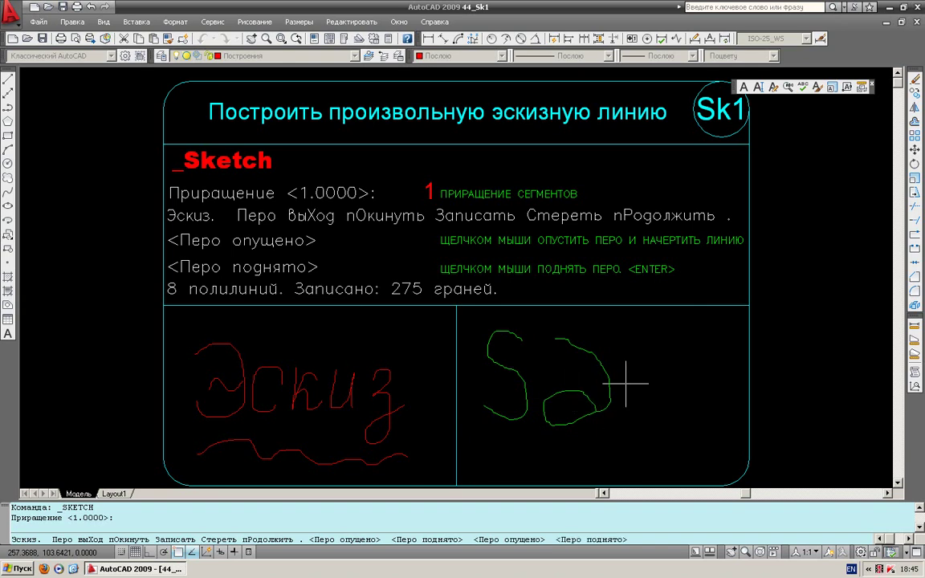
{"action": "left_click", "coordinate": [647, 348]}
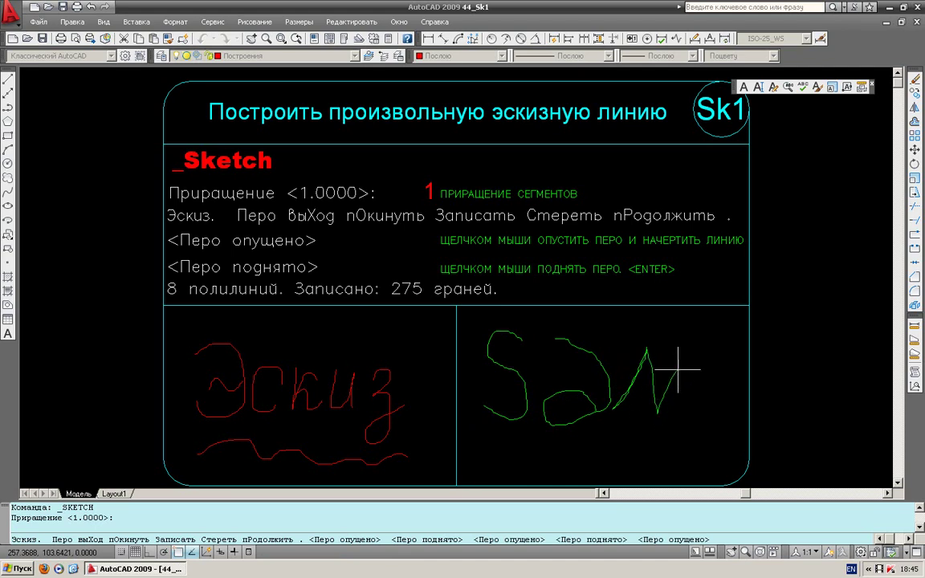
{"action": "left_click", "coordinate": [689, 416]}
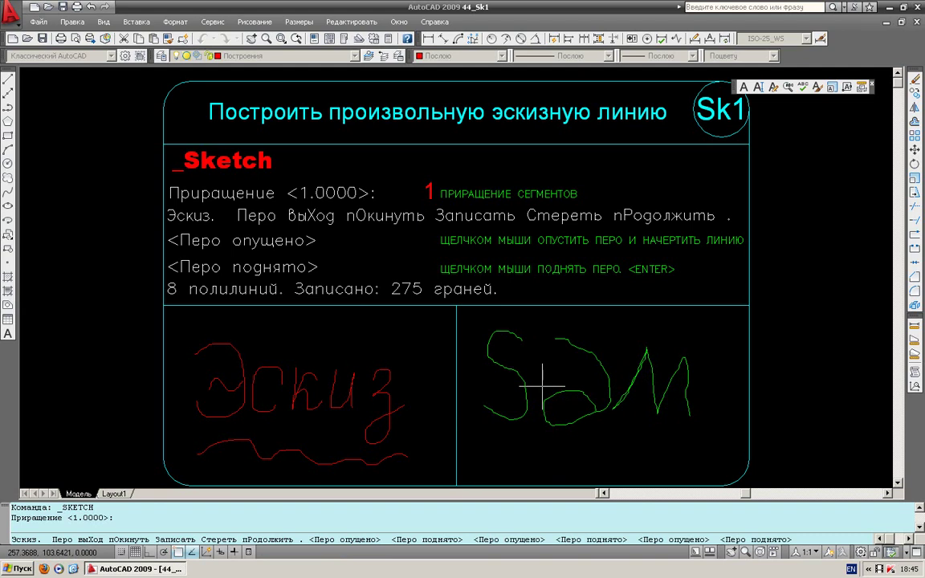
{"action": "key", "text": "Return"}
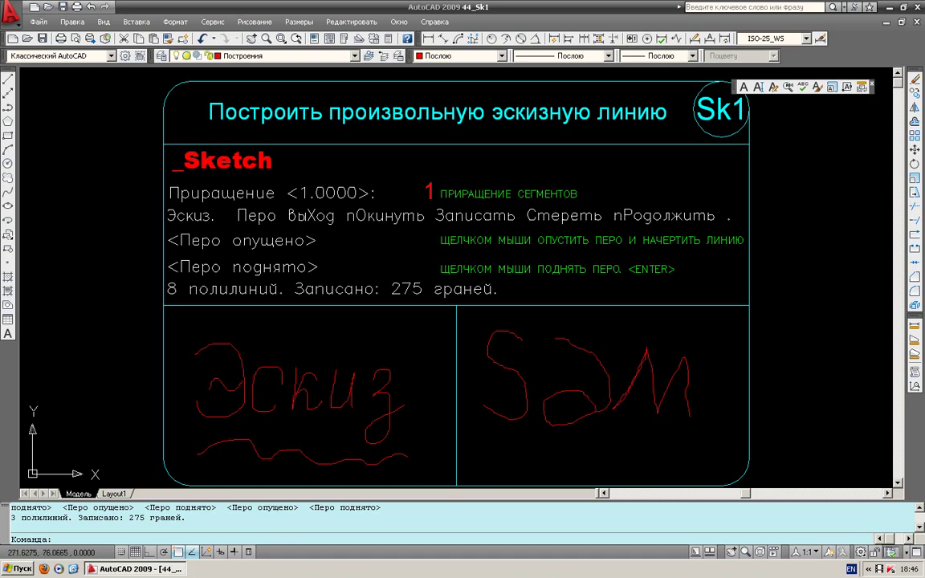
Dismiss the stray selection window and bring up the file-open dialog.
{"action": "left_click", "coordinate": [522, 457]}
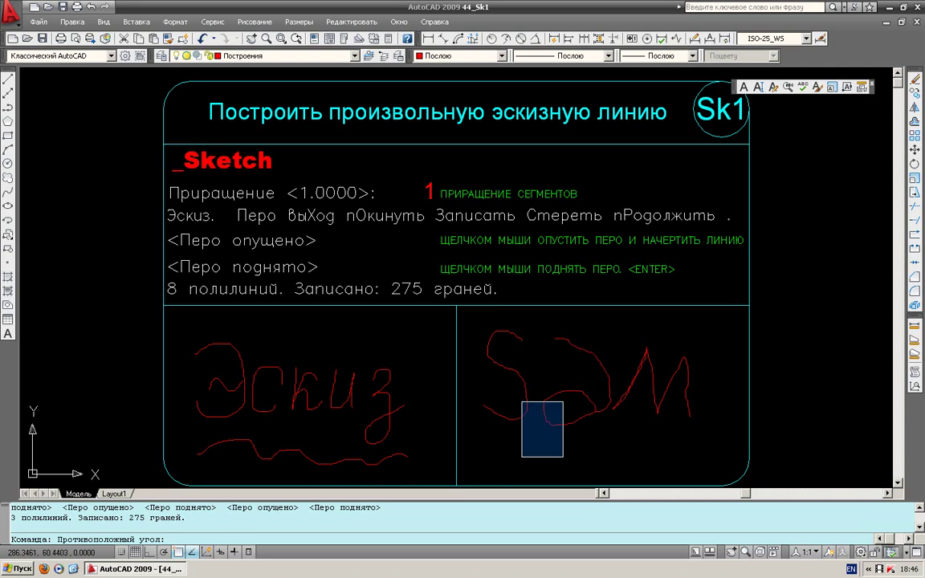
{"action": "left_click", "coordinate": [563, 402]}
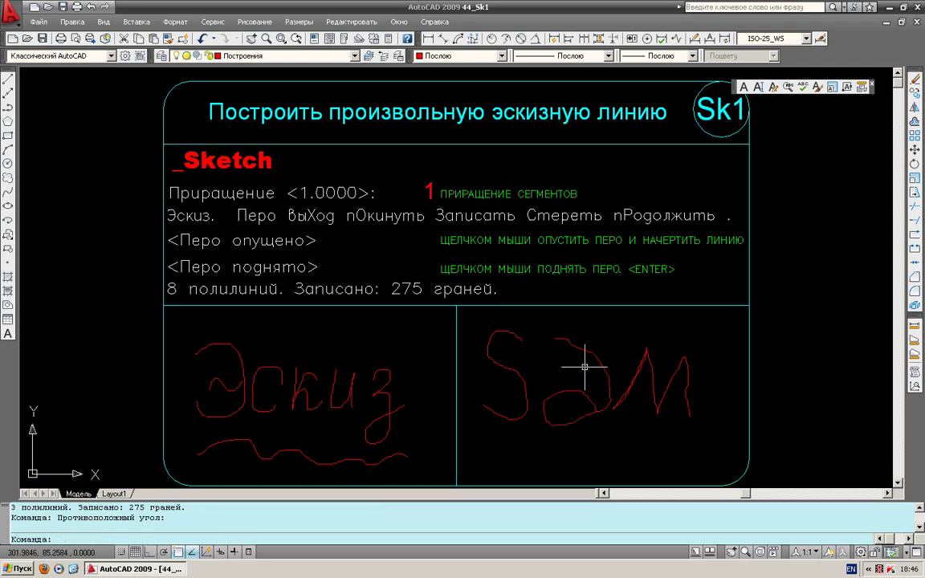
{"action": "left_click", "coordinate": [48, 7]}
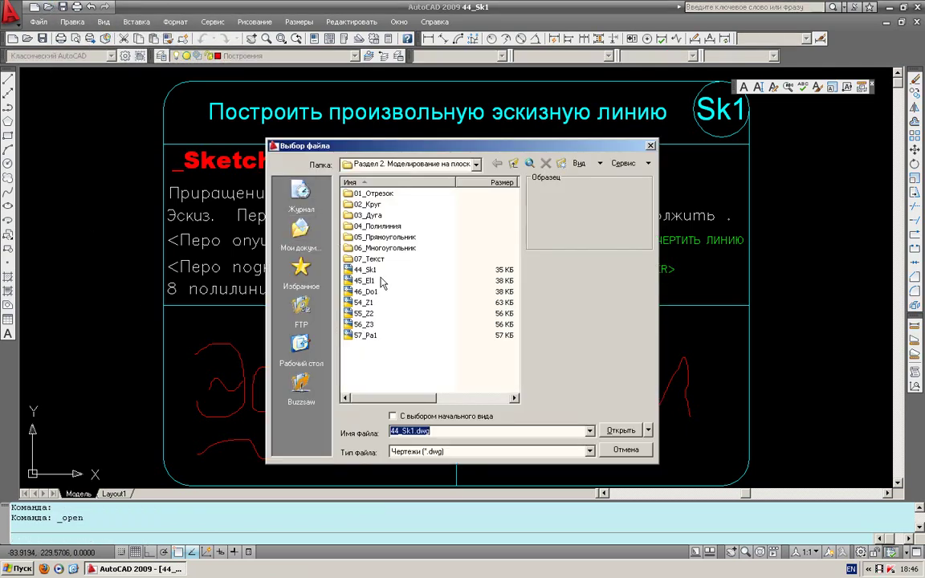
Select 45_El1 in the file dialog and open it.
{"action": "left_click", "coordinate": [377, 281]}
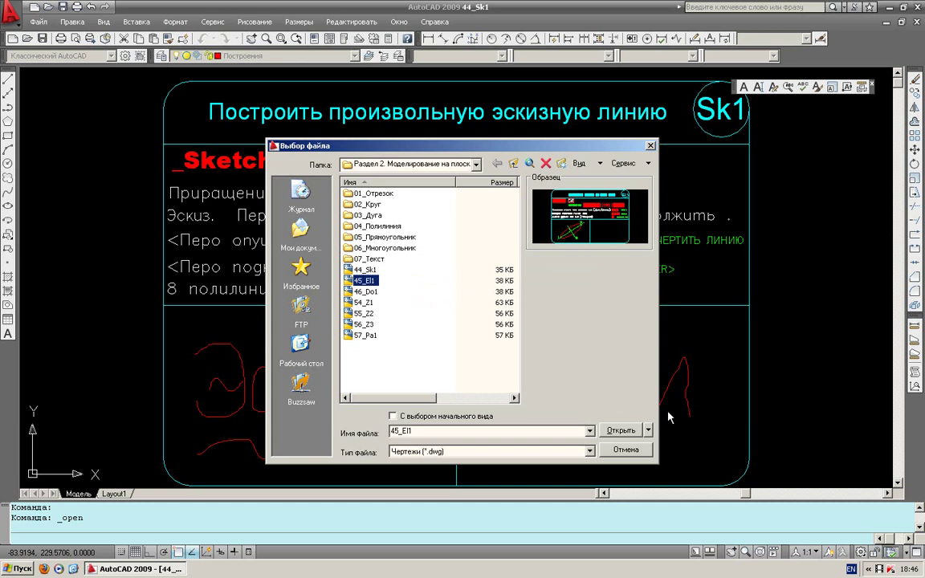
{"action": "left_click", "coordinate": [621, 429]}
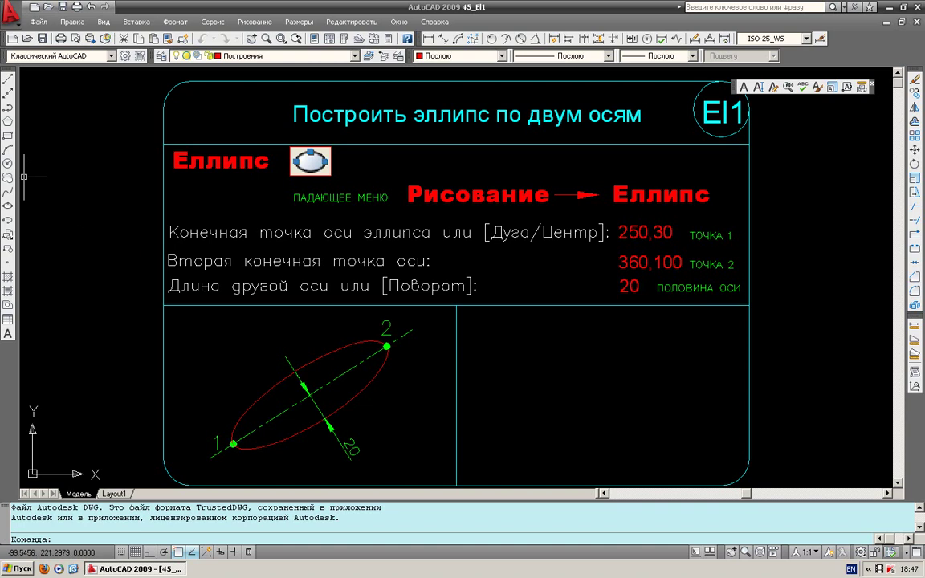
{"action": "left_click", "coordinate": [255, 24]}
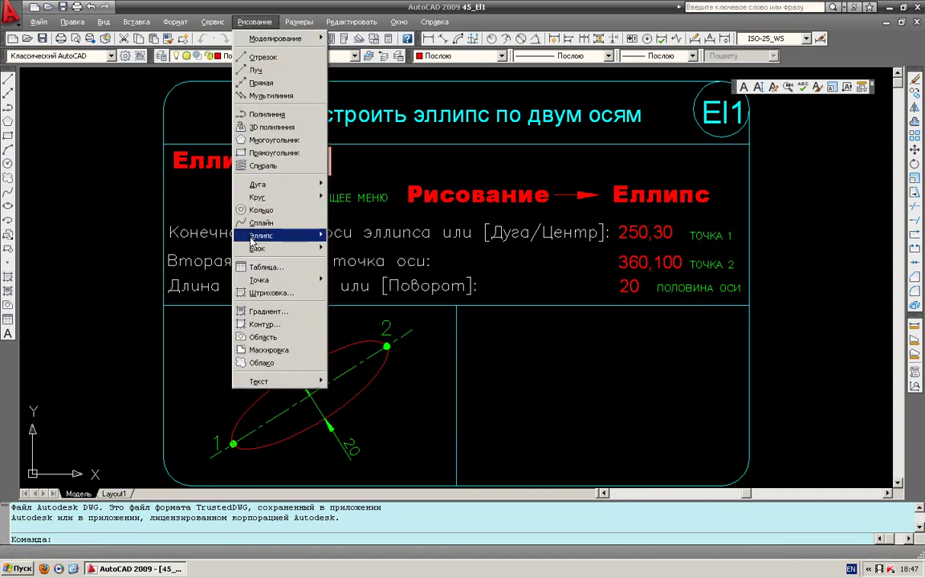
{"action": "mouse_move", "coordinate": [273, 235]}
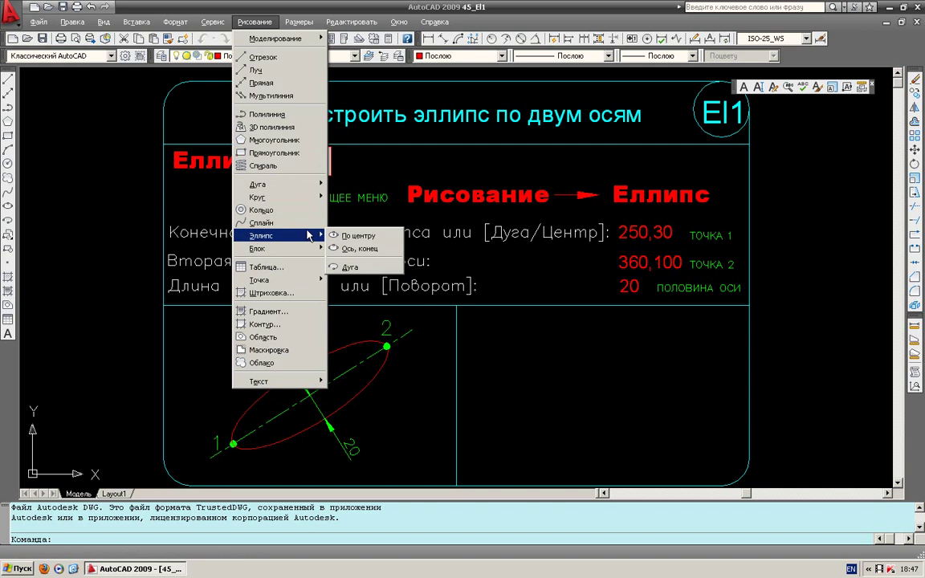
{"action": "left_click", "coordinate": [357, 235]}
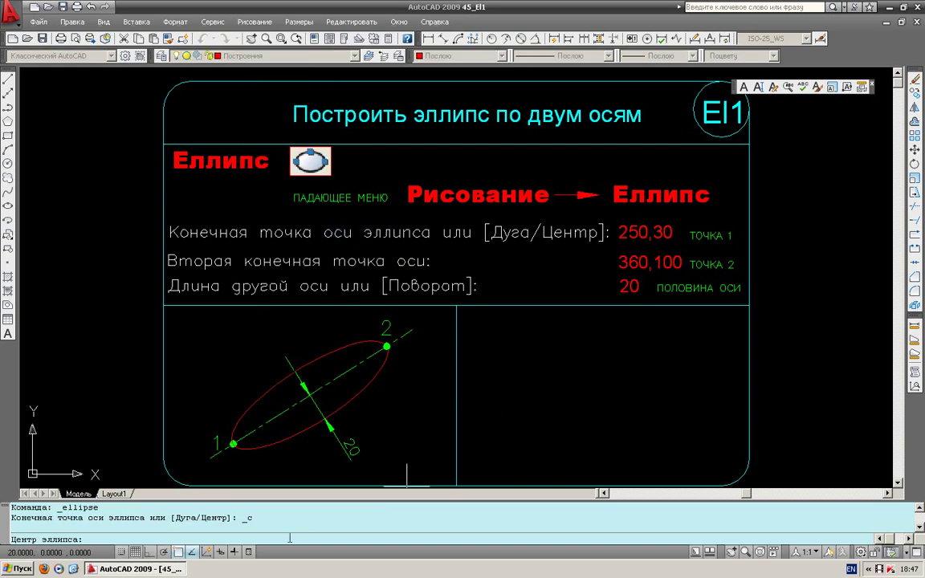
{"action": "left_click", "coordinate": [588, 387]}
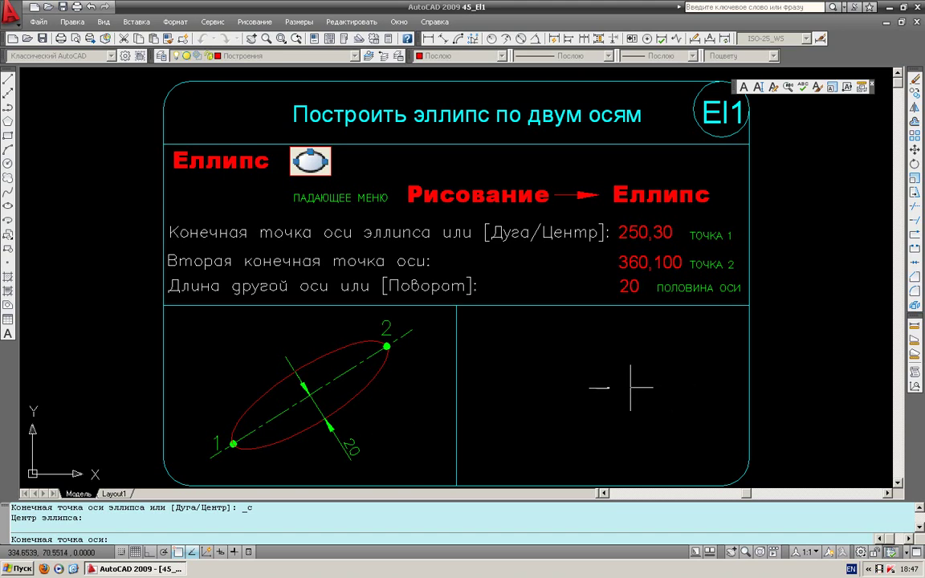
{"action": "key", "text": "F8"}
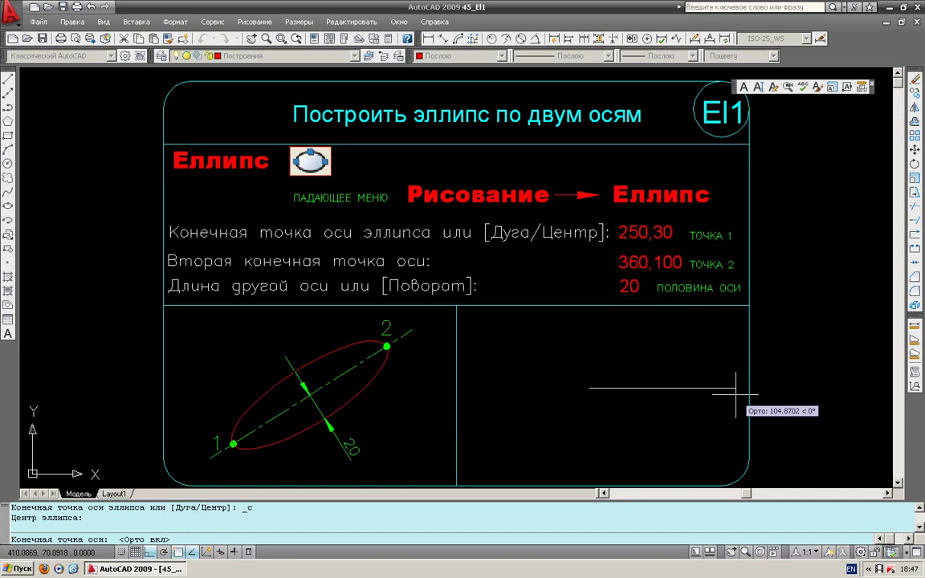
{"action": "type", "text": "1"}
{"action": "type", "text": "00"}
{"action": "key", "text": "Return"}
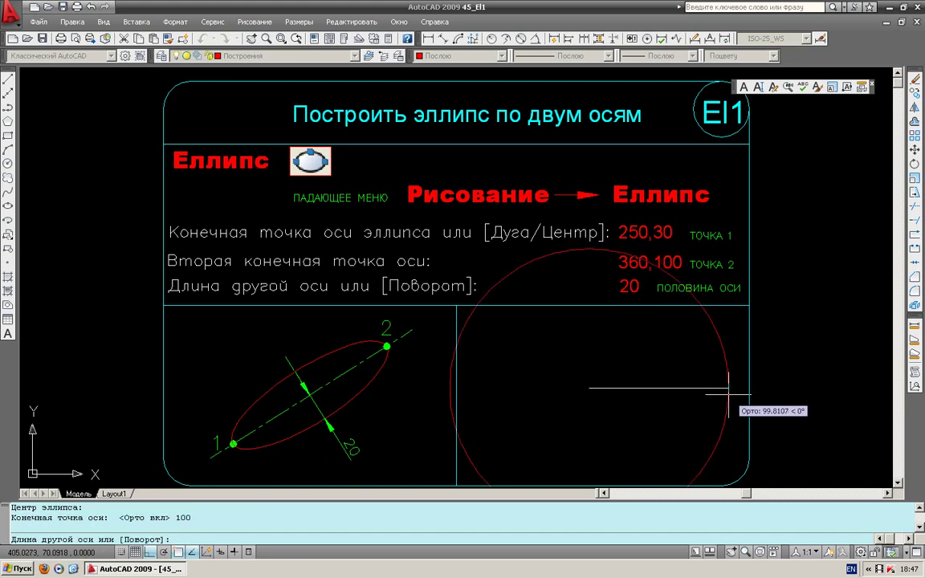
{"action": "type", "text": "50"}
{"action": "key", "text": "Return"}
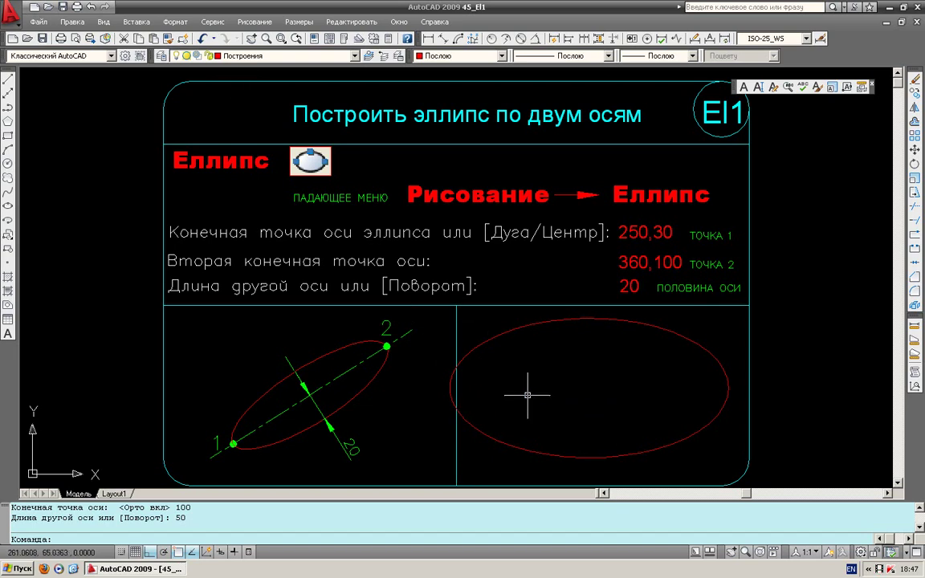
{"action": "key", "text": "ctrl+z"}
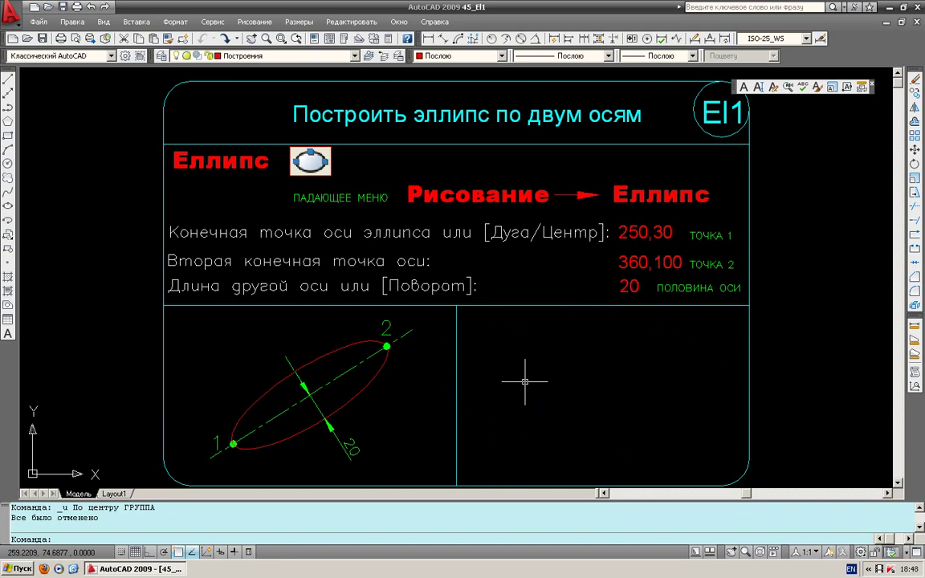
{"action": "left_click", "coordinate": [258, 22]}
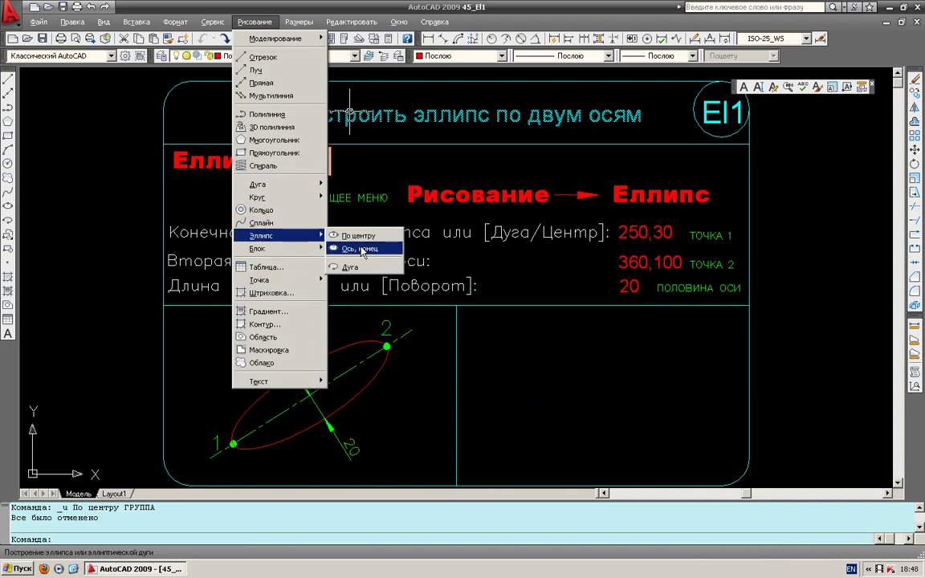
{"action": "left_click", "coordinate": [363, 250]}
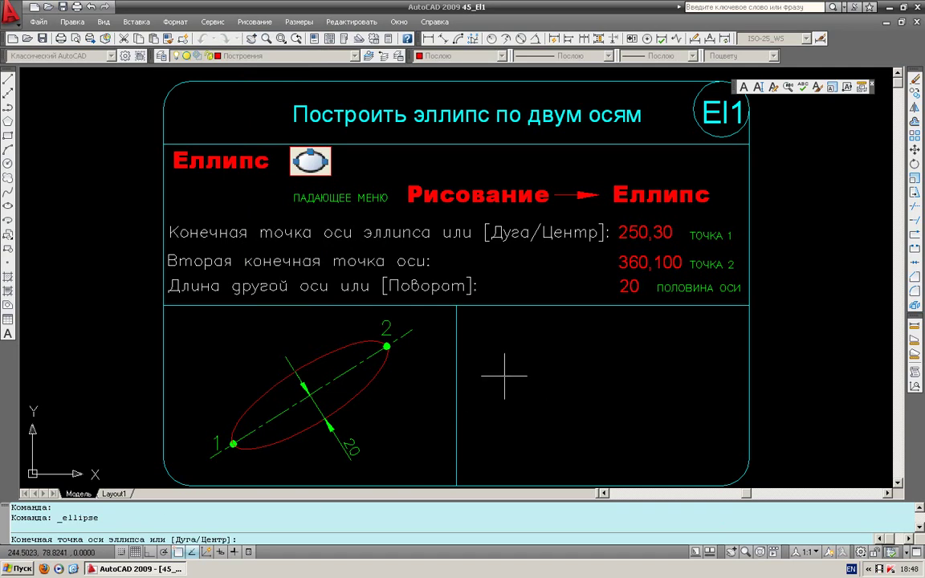
{"action": "left_click", "coordinate": [579, 379]}
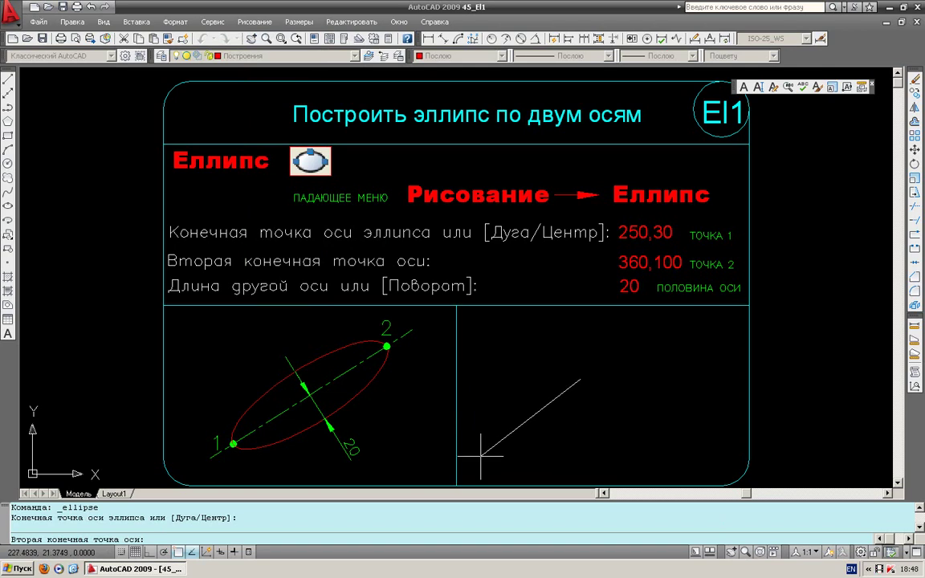
{"action": "left_click", "coordinate": [480, 456]}
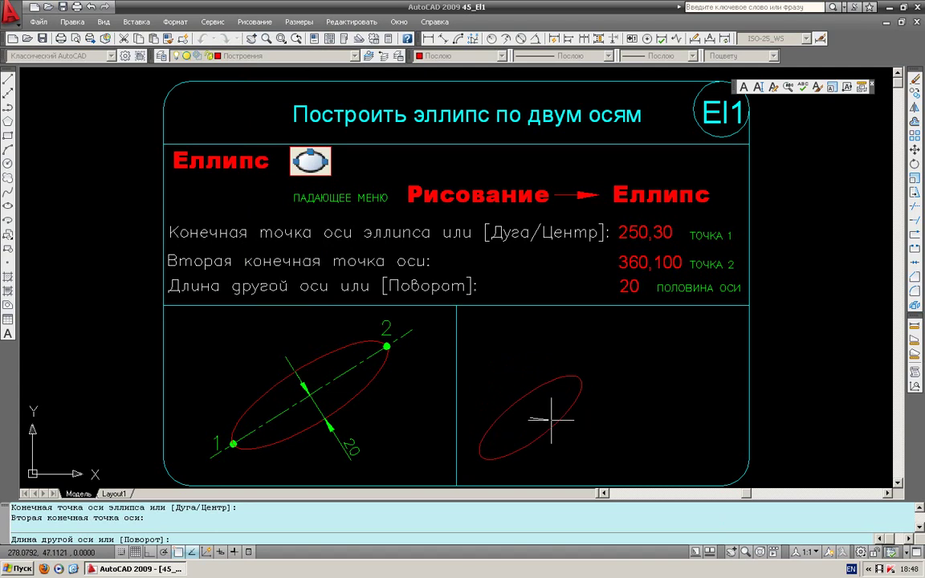
{"action": "type", "text": "20"}
{"action": "key", "text": "Return"}
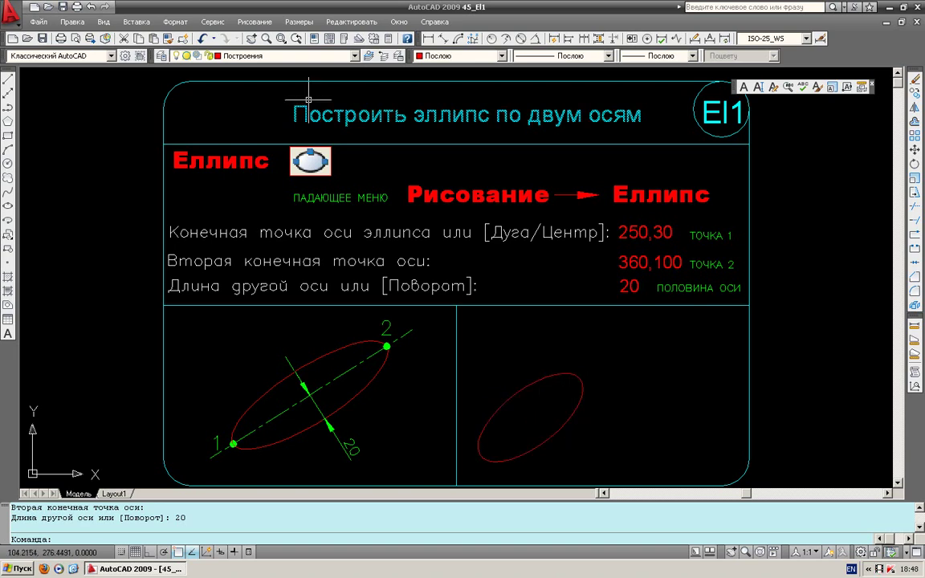
{"action": "key", "text": "ctrl+z"}
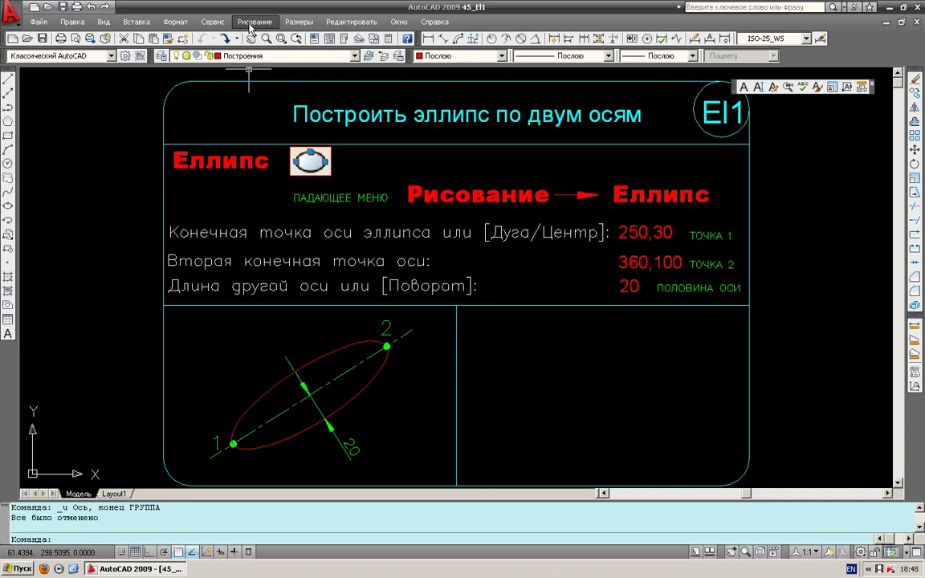
Draw an ellipse from near the panel bottom with a horizontal 100 axis and a 50 other axis.
{"action": "left_click", "coordinate": [10, 206]}
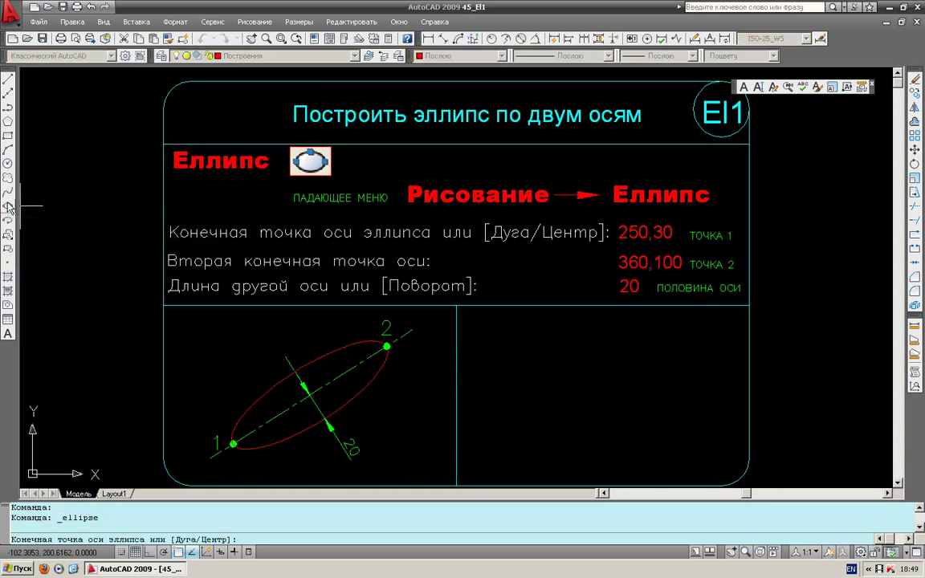
{"action": "left_click", "coordinate": [487, 458]}
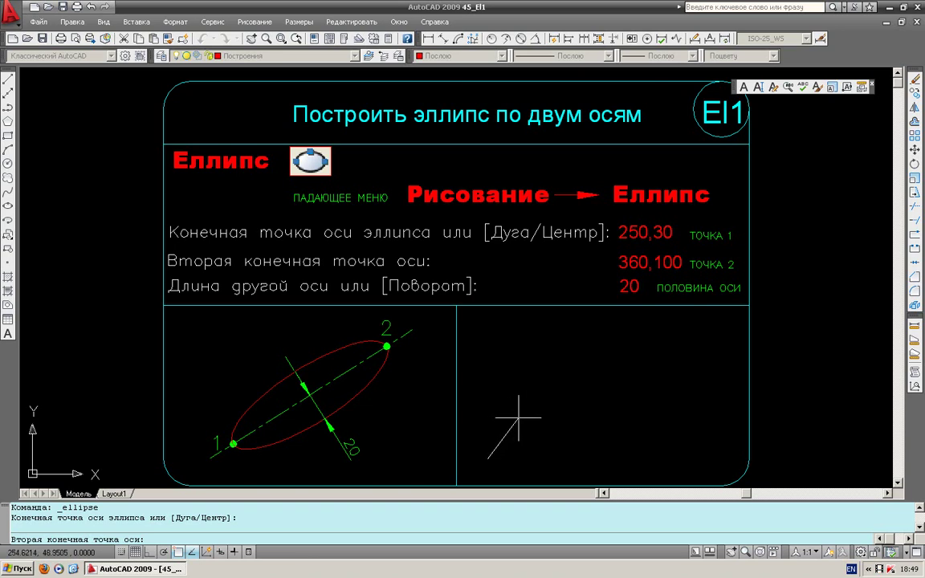
{"action": "left_click", "coordinate": [150, 551]}
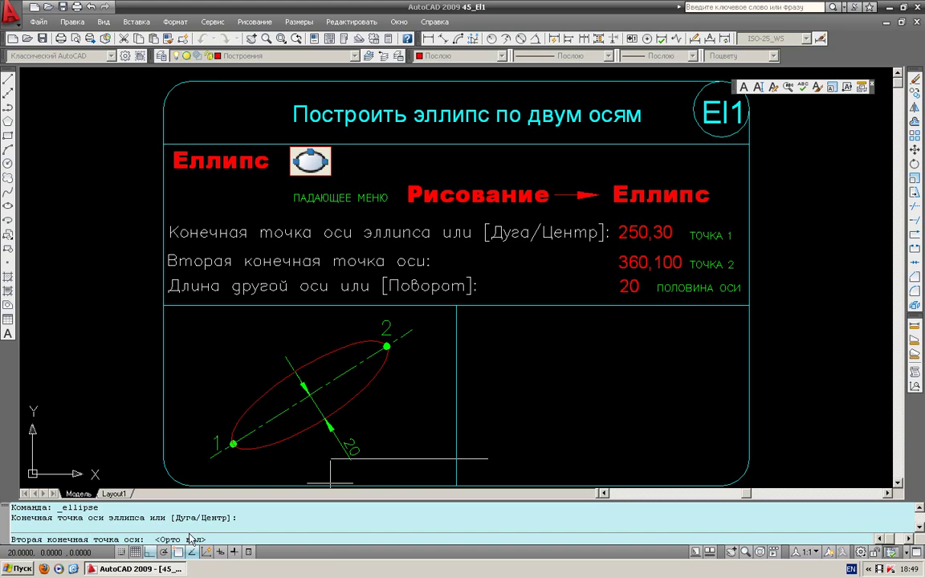
{"action": "left_click", "coordinate": [163, 552]}
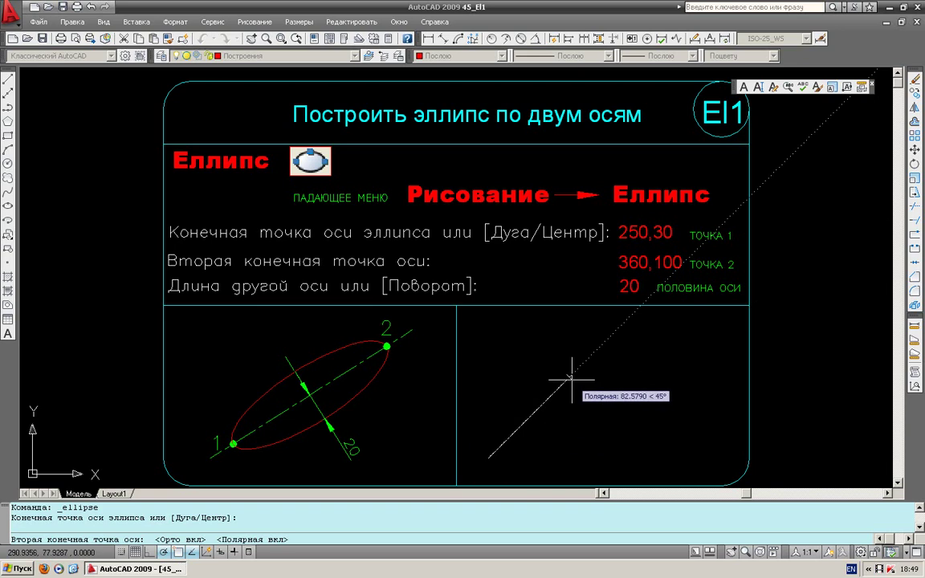
{"action": "type", "text": "10"}
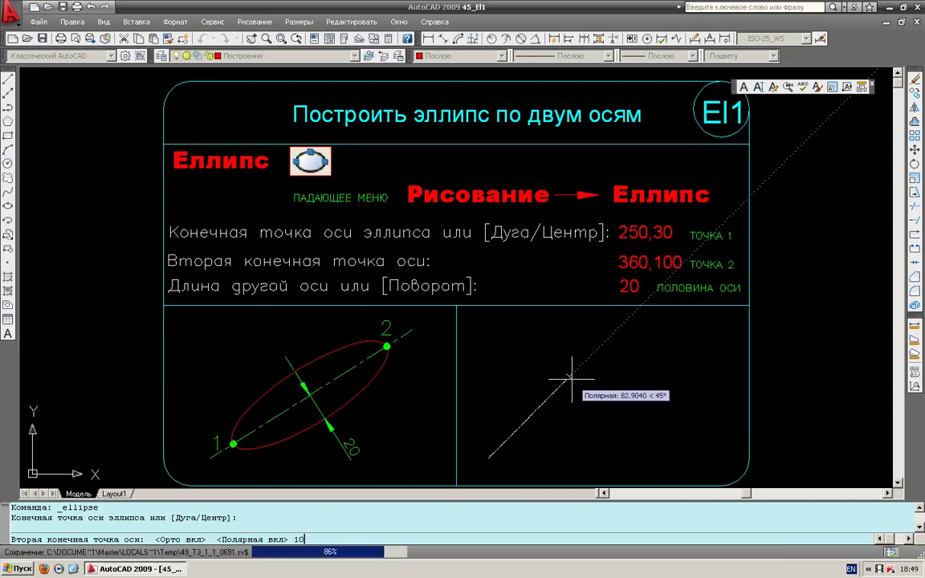
{"action": "type", "text": "0"}
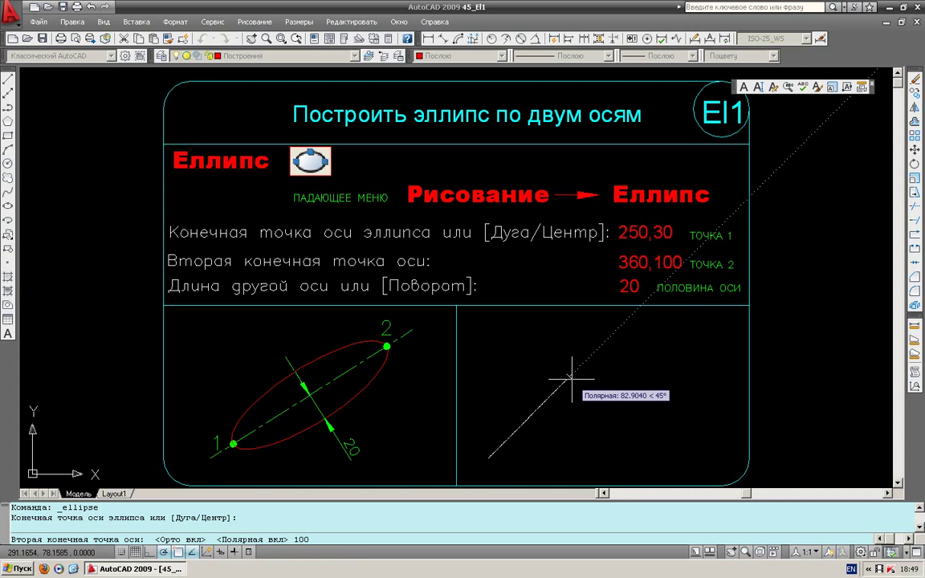
{"action": "key", "text": "Return"}
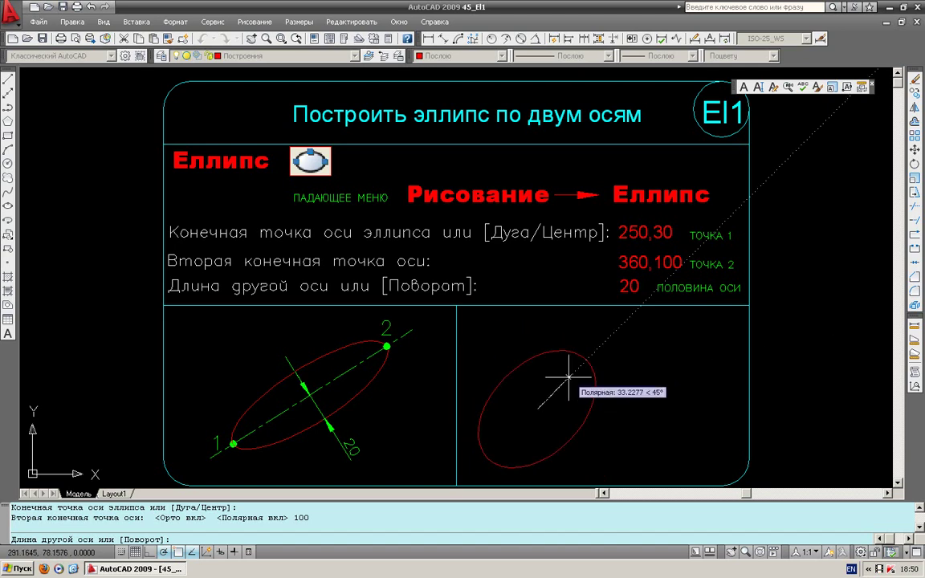
{"action": "type", "text": "5"}
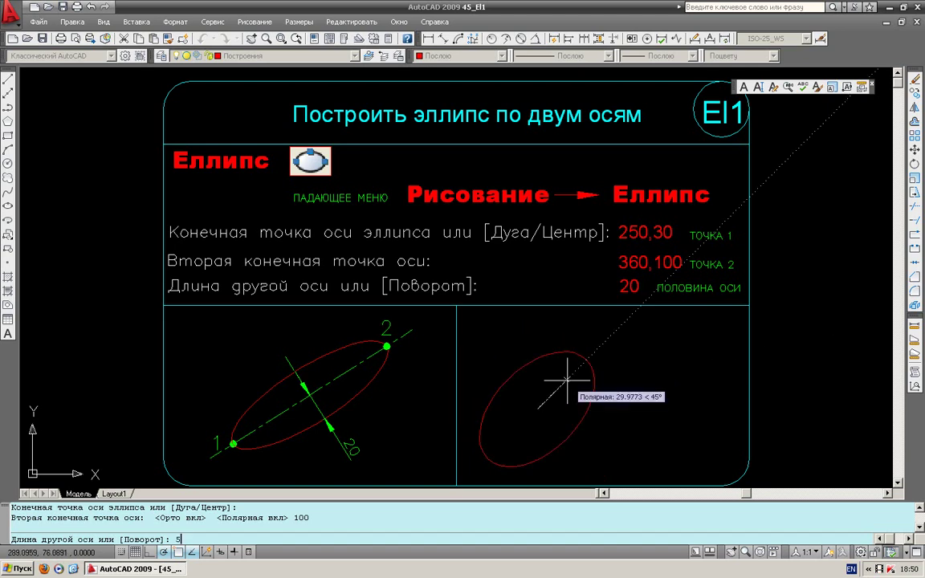
{"action": "type", "text": "0"}
{"action": "key", "text": "Return"}
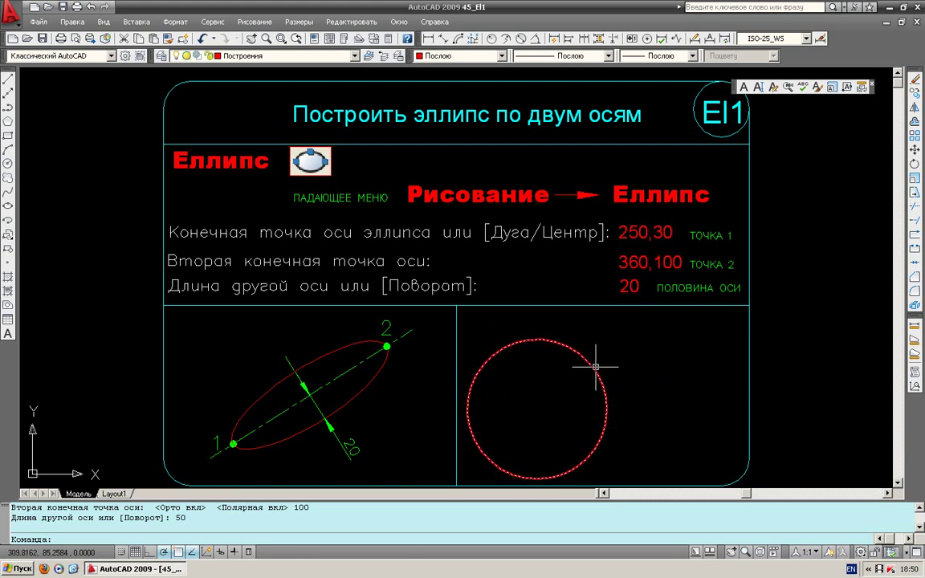
Delete the circle-shaped ellipse and start another ellipse.
{"action": "left_click", "coordinate": [592, 365]}
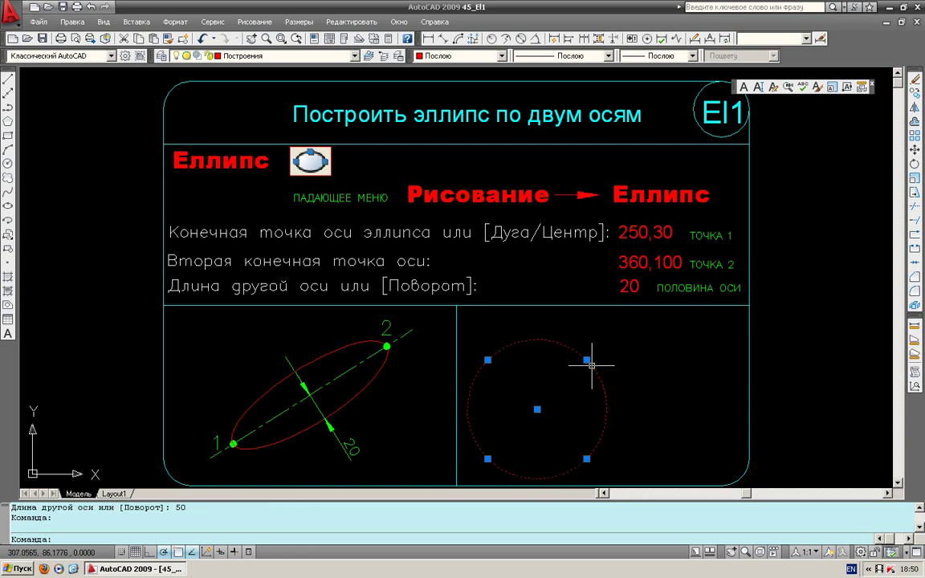
{"action": "key", "text": "Delete"}
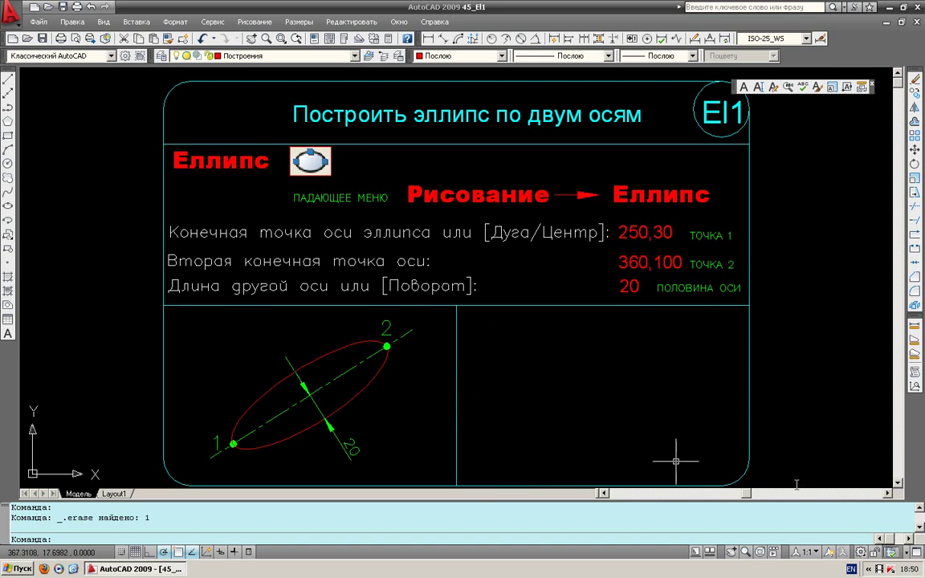
{"action": "left_click", "coordinate": [10, 207]}
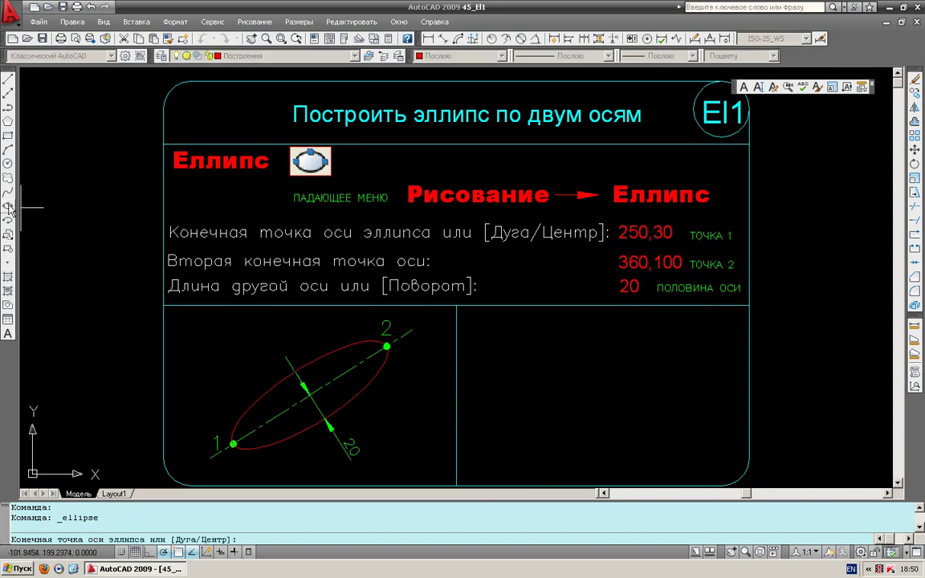
{"action": "left_click", "coordinate": [479, 447]}
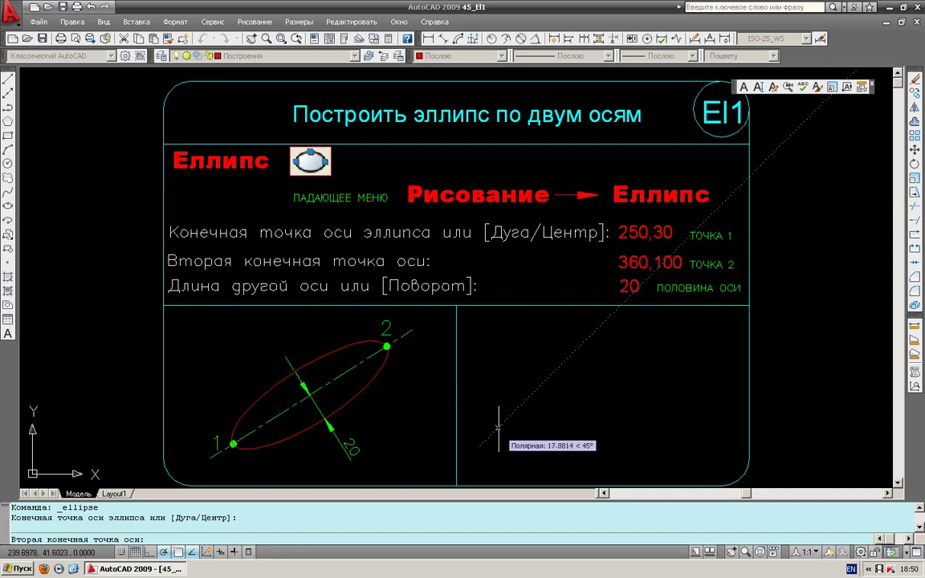
{"action": "key", "text": "Escape"}
{"action": "type", "text": "2"}
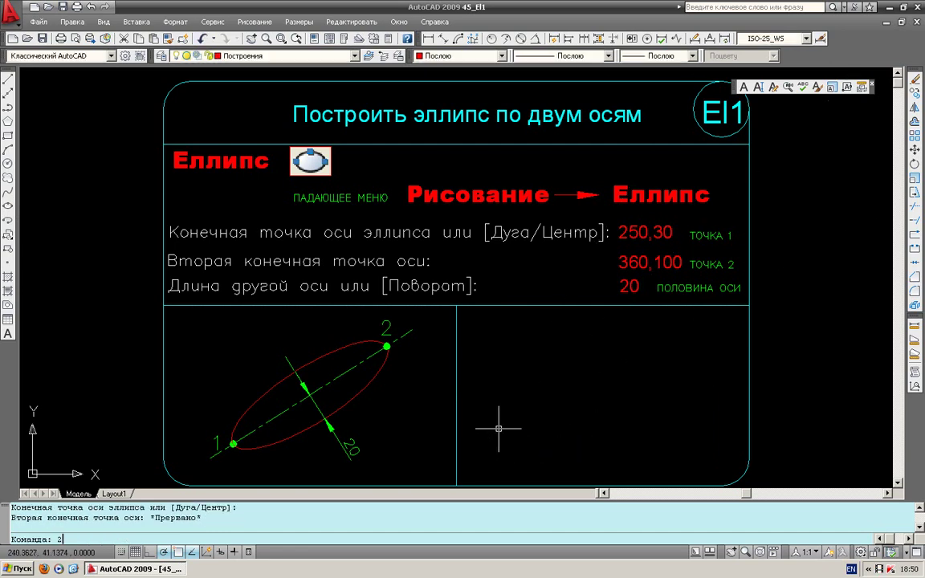
{"action": "left_click", "coordinate": [8, 207]}
{"action": "type", "text": "2"}
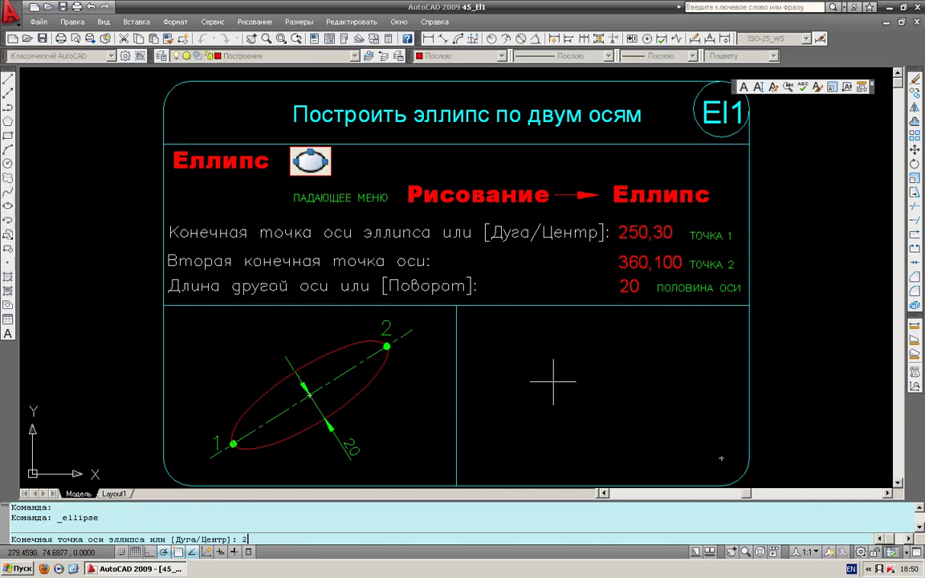
{"action": "type", "text": "50,"}
{"action": "type", "text": "30"}
{"action": "key", "text": "Return"}
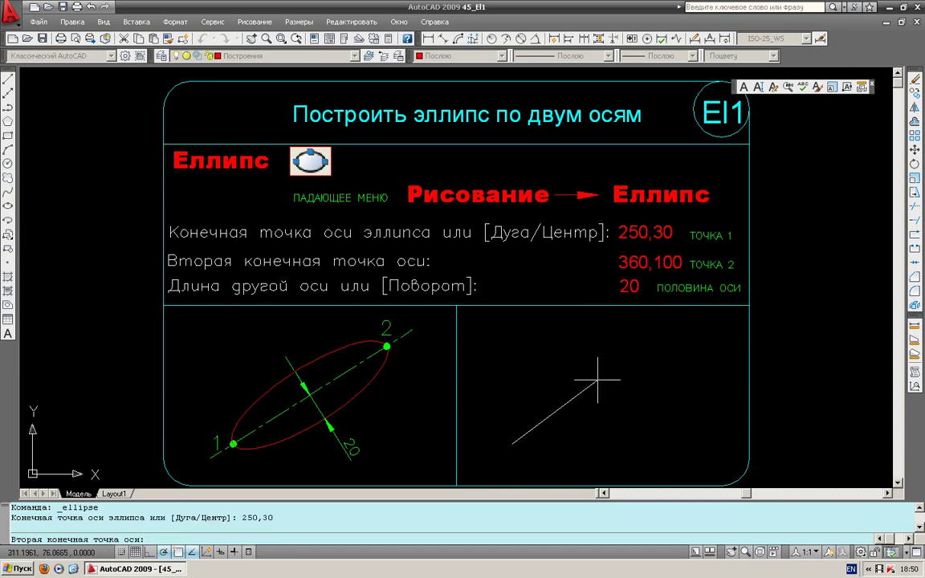
{"action": "type", "text": "36"}
{"action": "type", "text": "0,100"}
{"action": "key", "text": "Return"}
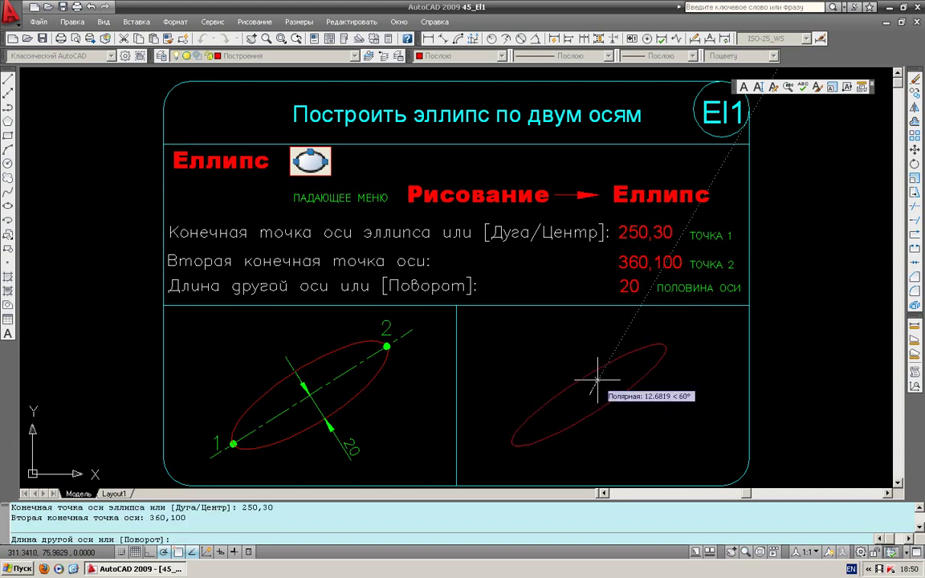
{"action": "type", "text": "20"}
{"action": "key", "text": "Return"}
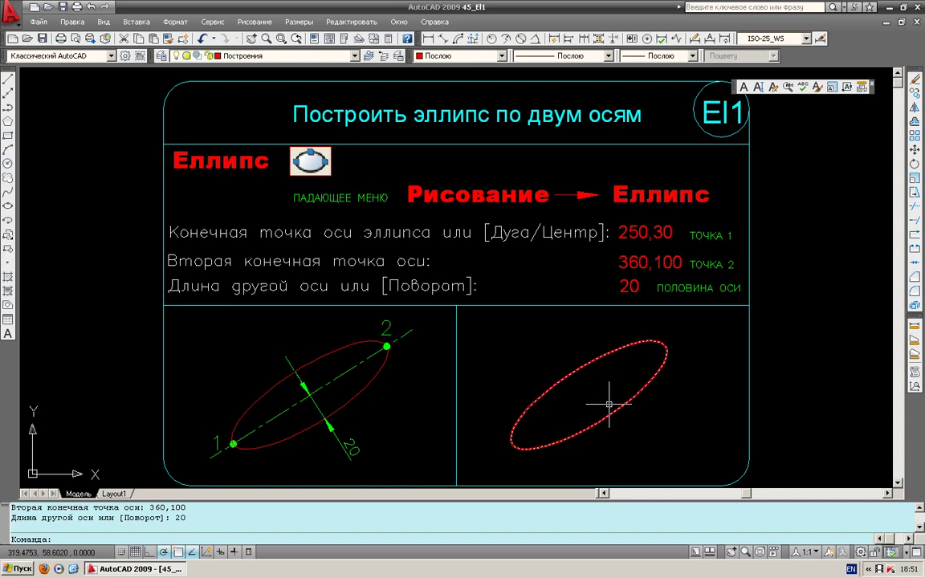
{"action": "left_click", "coordinate": [609, 414]}
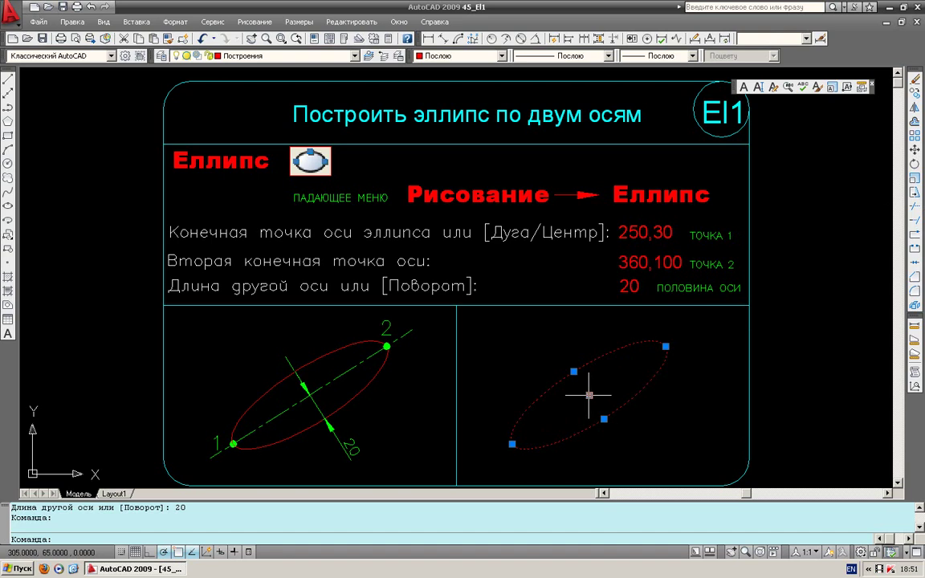
{"action": "key", "text": "Delete"}
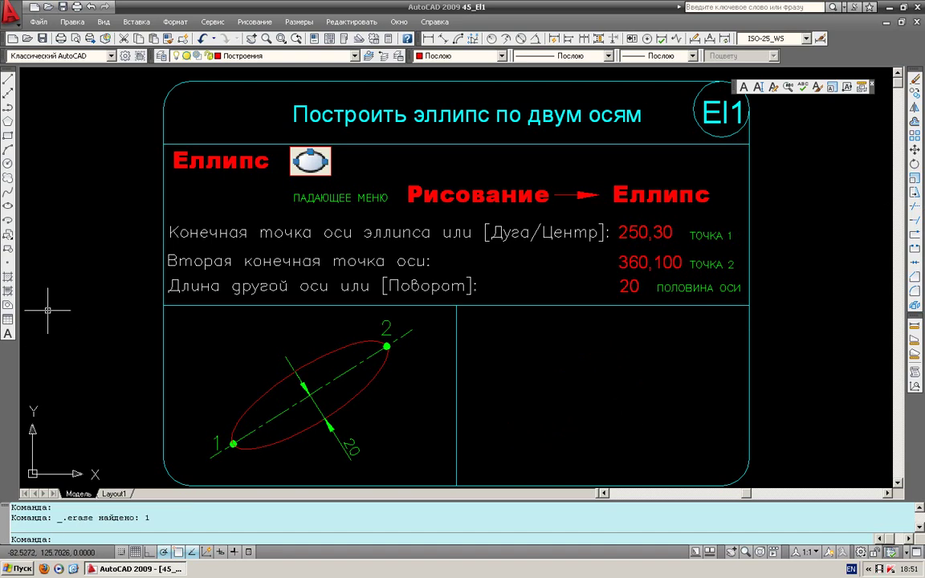
{"action": "right_click", "coordinate": [4, 570]}
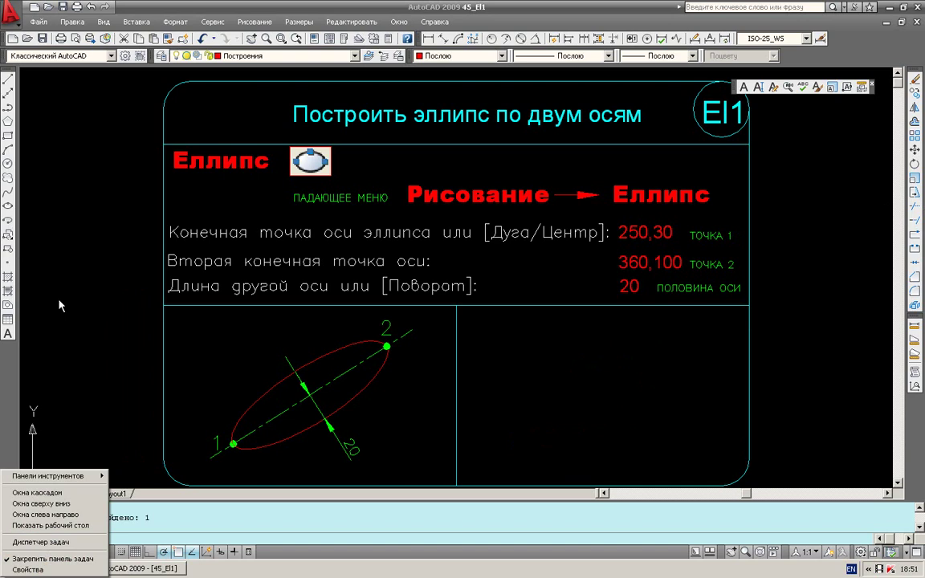
{"action": "left_click", "coordinate": [10, 227]}
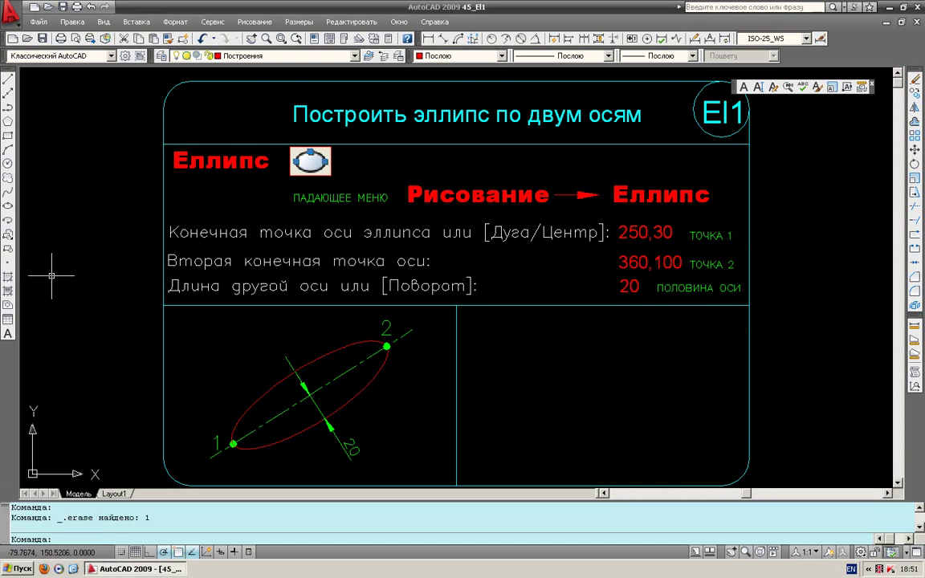
{"action": "left_click", "coordinate": [9, 225]}
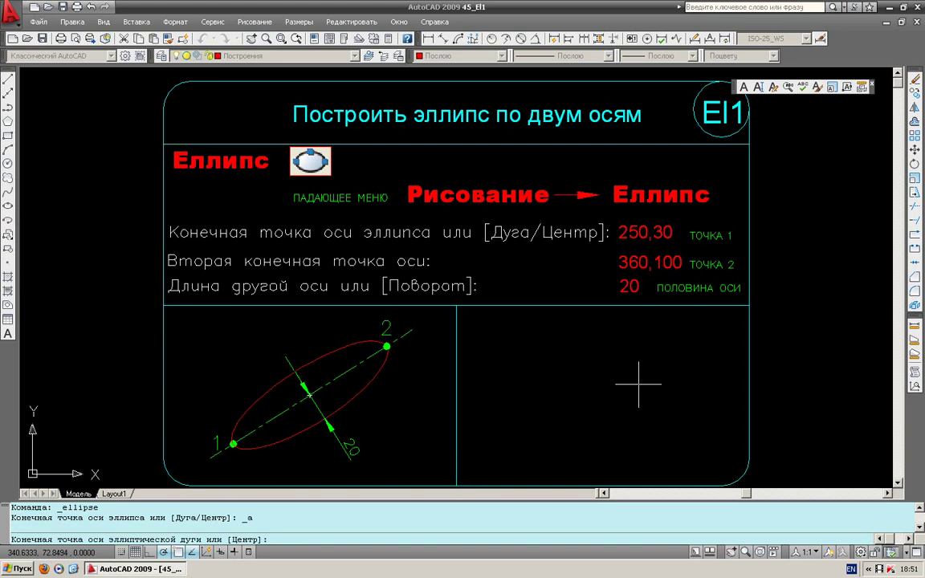
{"action": "left_click", "coordinate": [513, 451]}
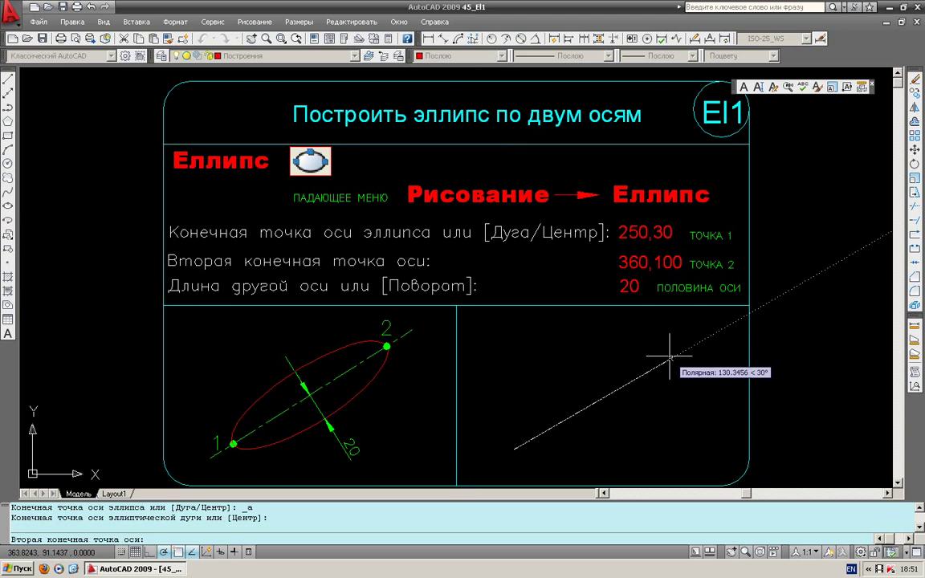
{"action": "type", "text": "130"}
{"action": "key", "text": "Return"}
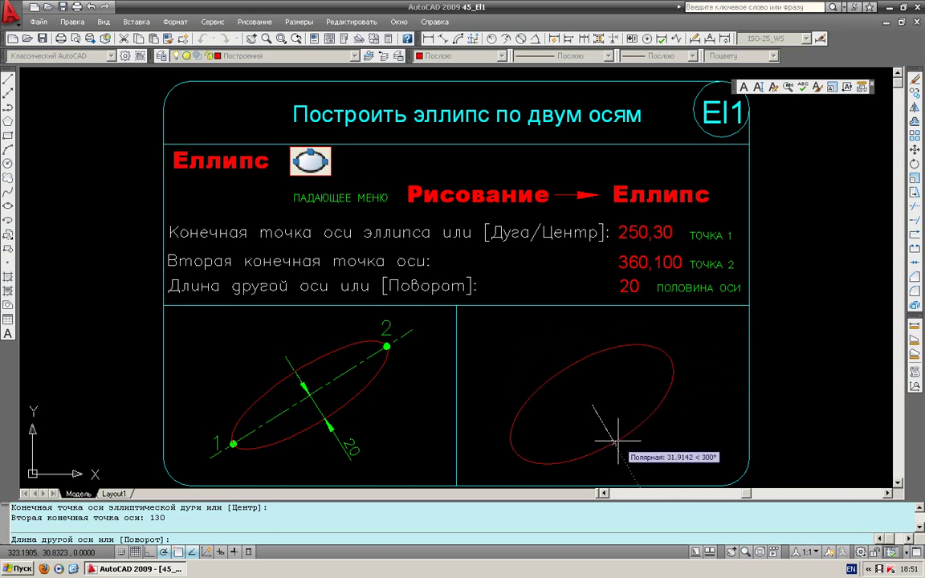
{"action": "type", "text": "2"}
{"action": "type", "text": "0"}
{"action": "key", "text": "Return"}
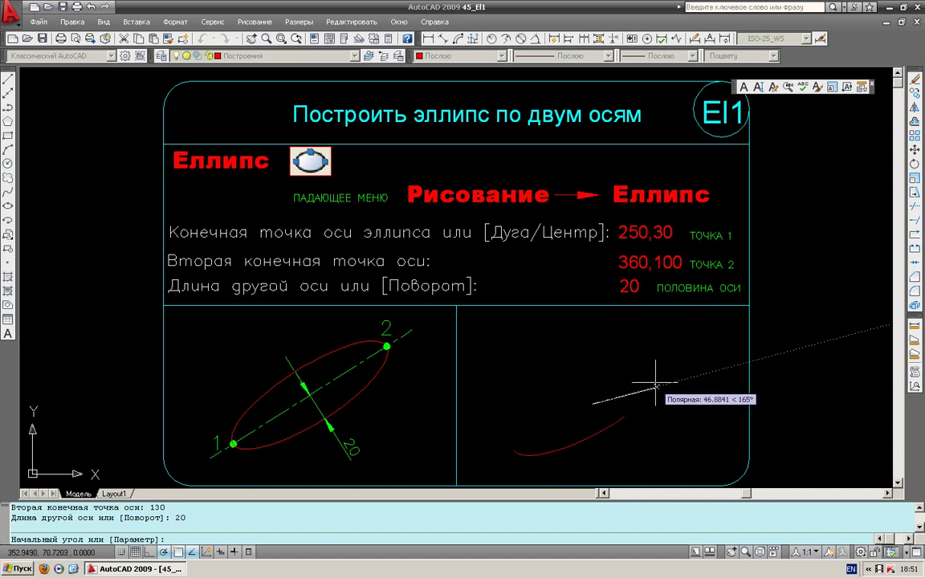
{"action": "left_click", "coordinate": [687, 349]}
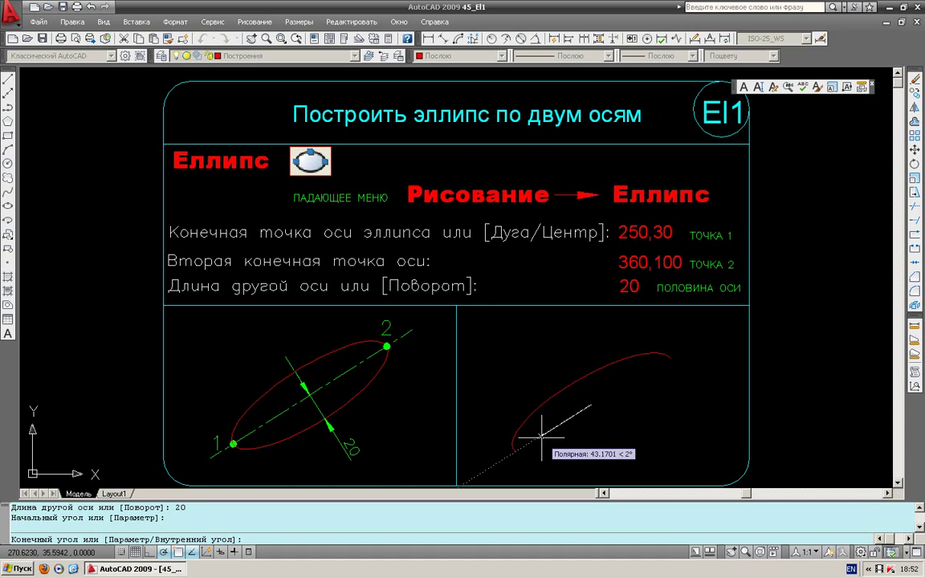
{"action": "type", "text": "180"}
{"action": "key", "text": "Return"}
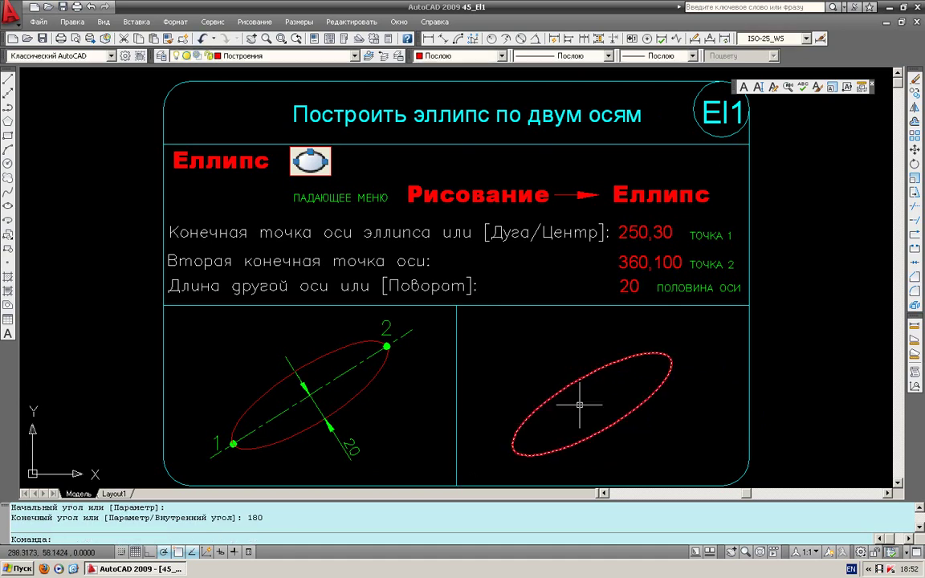
{"action": "key", "text": "ctrl+z"}
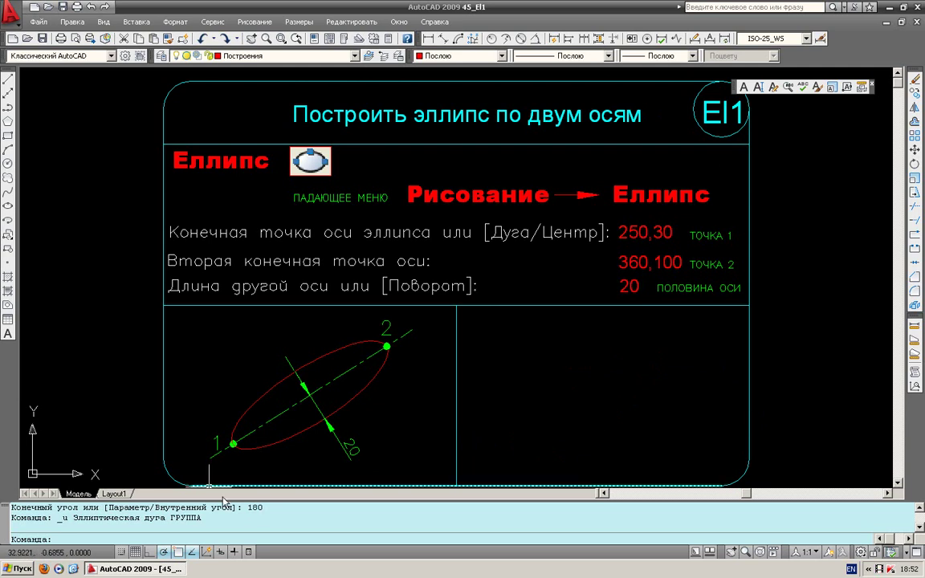
Draw a practice elliptical arc with axis 100 and half-axis 20, then erase it.
{"action": "left_click", "coordinate": [9, 220]}
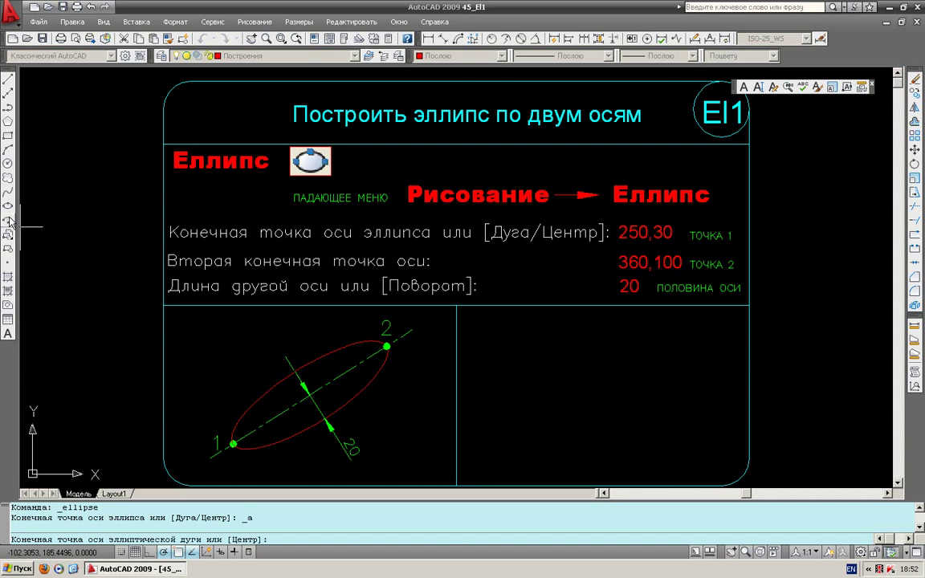
{"action": "left_click", "coordinate": [491, 439]}
{"action": "type", "text": "100"}
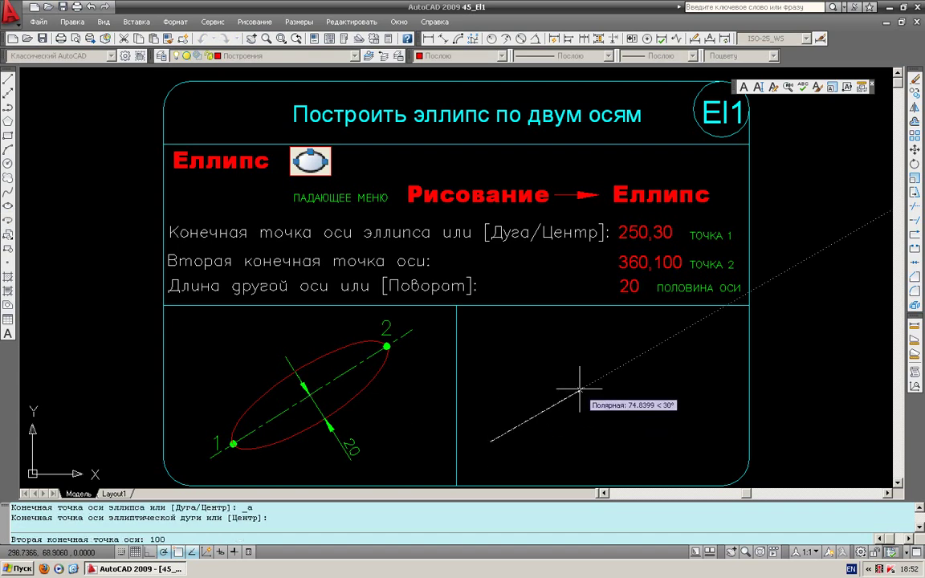
{"action": "key", "text": "Return"}
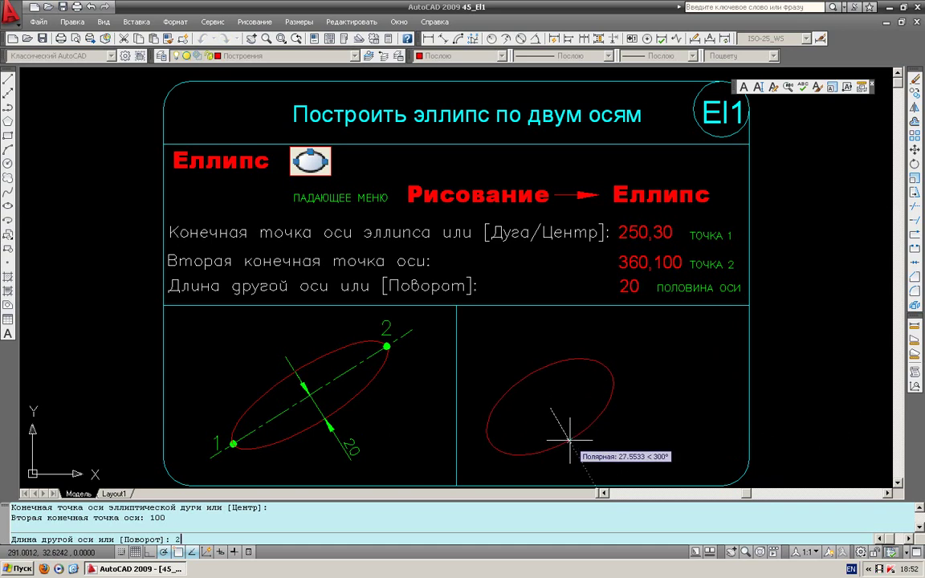
{"action": "key", "text": "Return"}
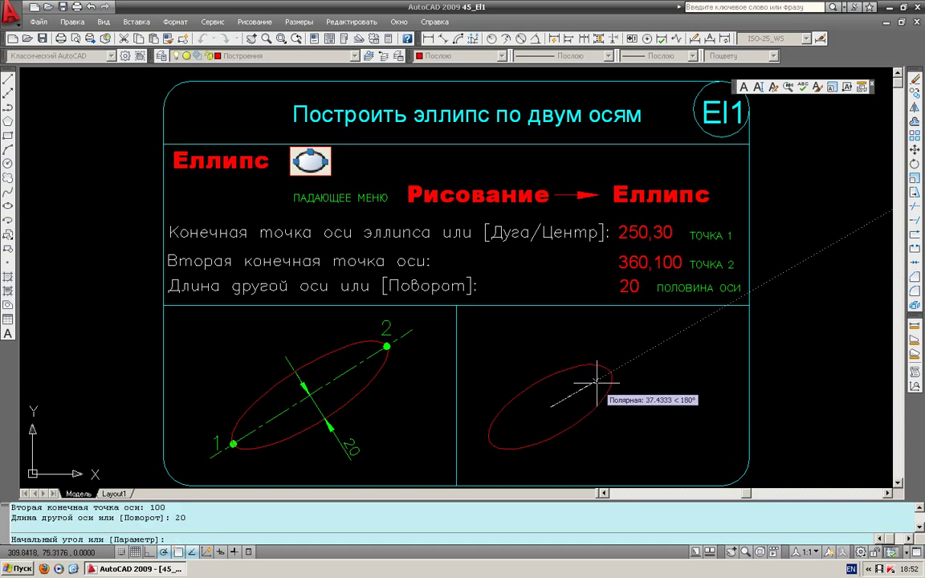
{"action": "left_click", "coordinate": [598, 374]}
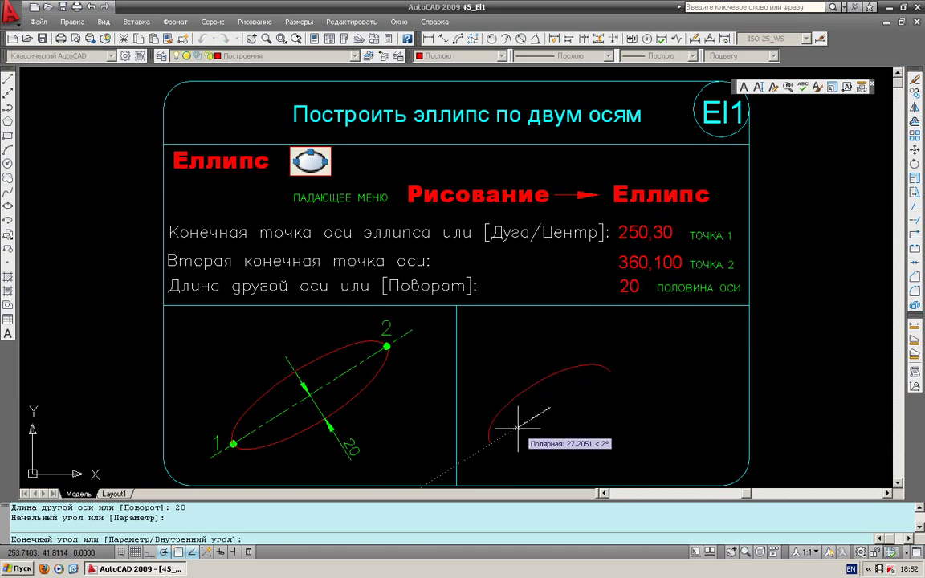
{"action": "left_click", "coordinate": [507, 433]}
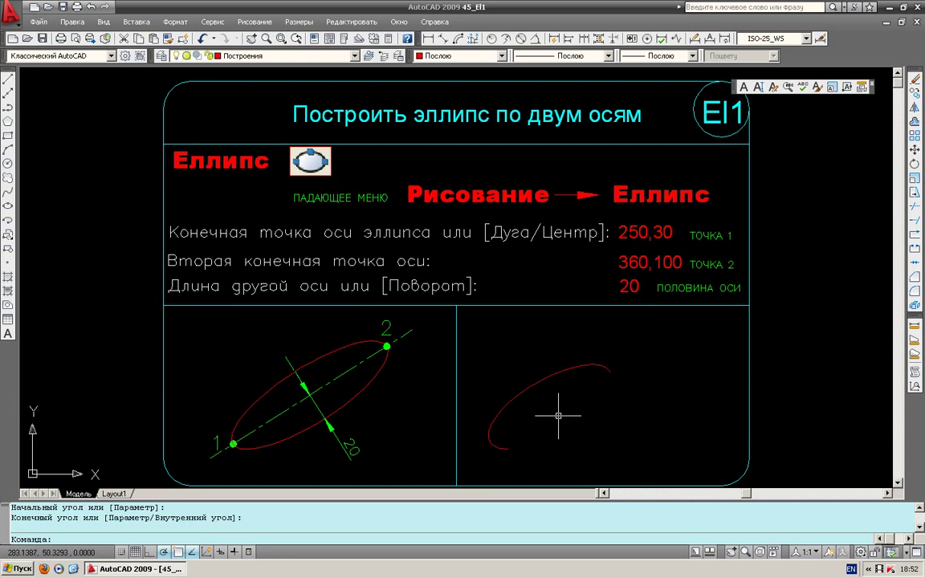
{"action": "left_click", "coordinate": [607, 368]}
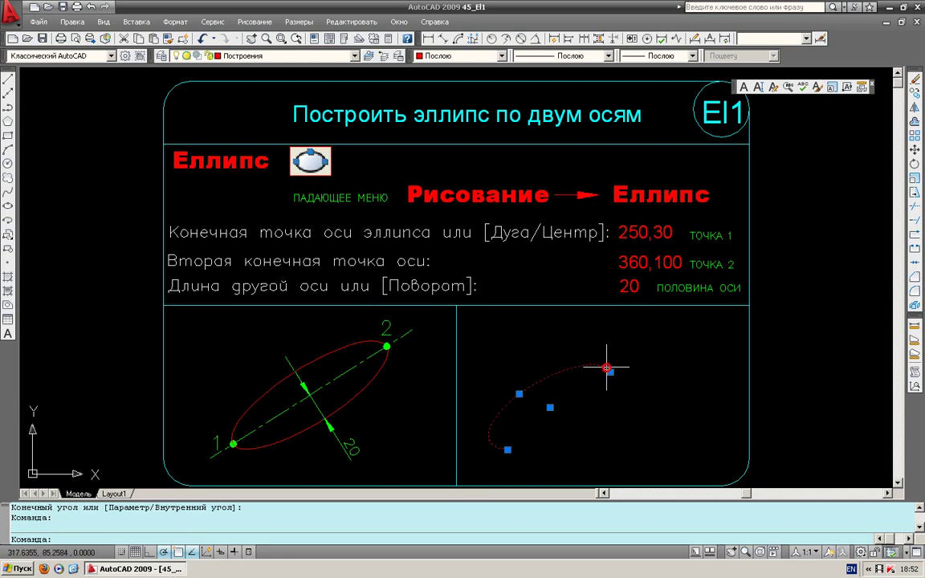
{"action": "key", "text": "Delete"}
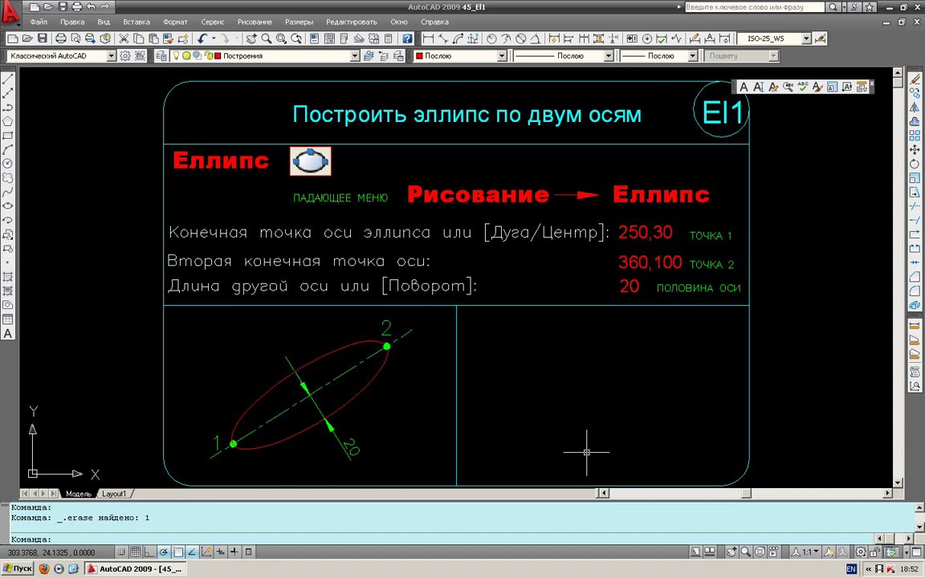
Open the 46_Do1 drawing from the Select File dialog.
{"action": "left_click", "coordinate": [48, 7]}
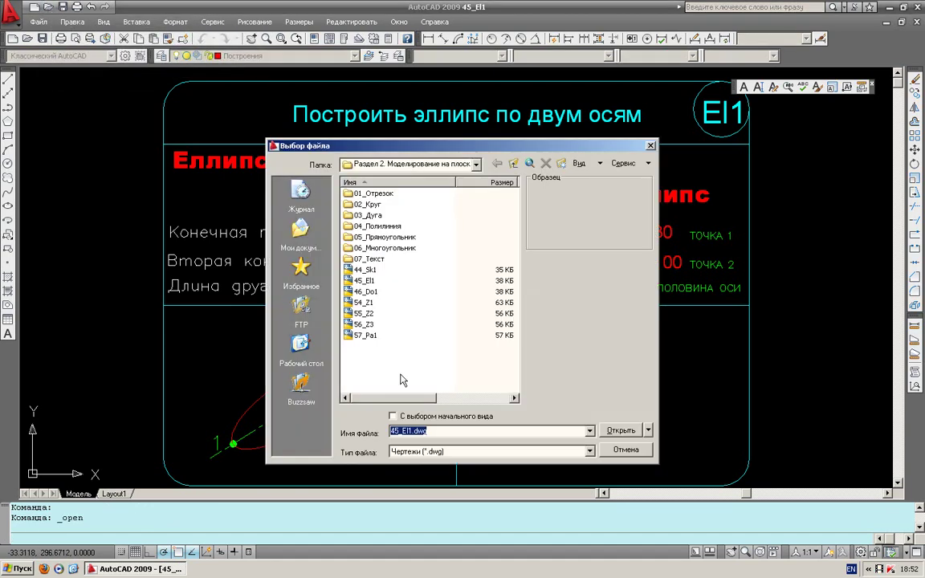
{"action": "left_click", "coordinate": [385, 291]}
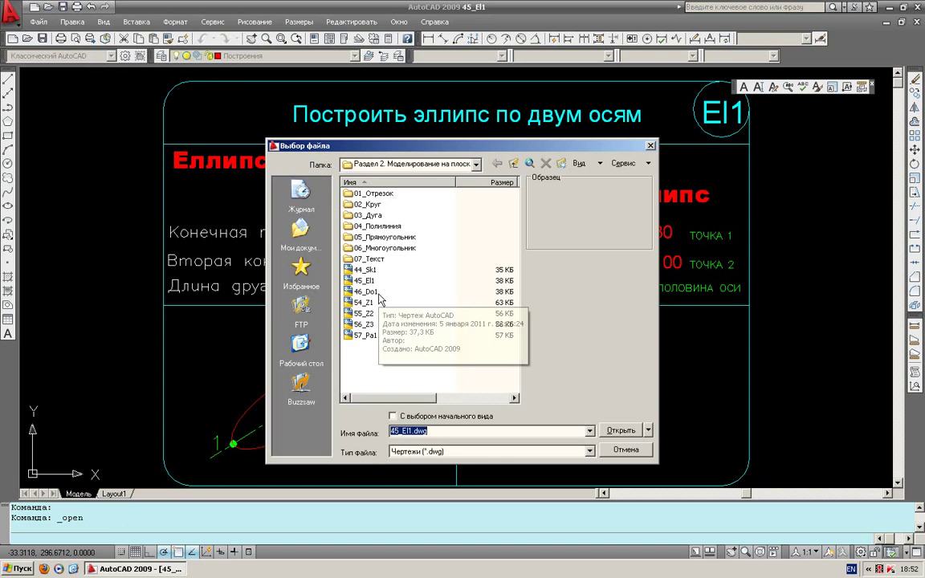
{"action": "left_click", "coordinate": [619, 432]}
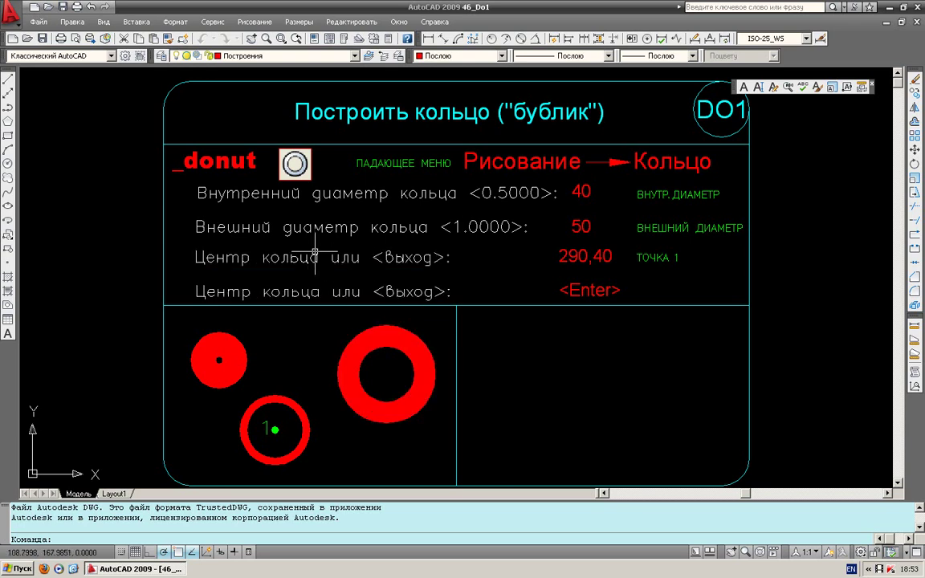
Place four donuts, inner diameter 40 and outer 50, in the card's right cell.
{"action": "left_click", "coordinate": [253, 22]}
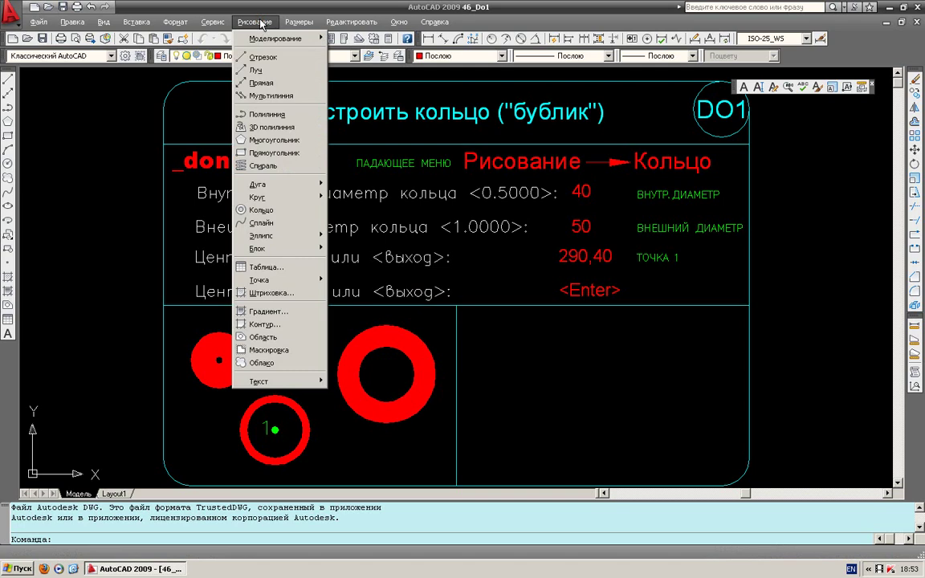
{"action": "left_click", "coordinate": [265, 209]}
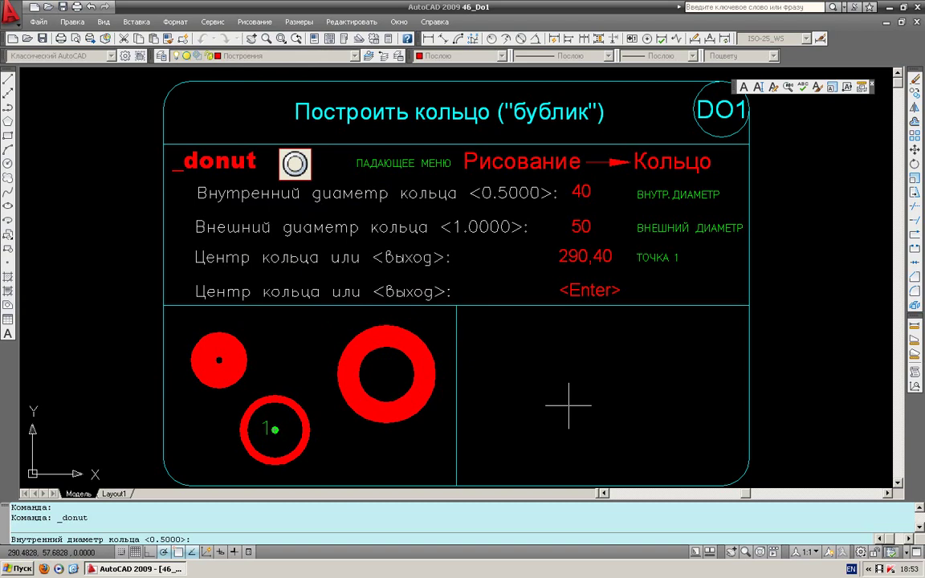
{"action": "left_click", "coordinate": [441, 539]}
{"action": "type", "text": "40"}
{"action": "key", "text": "Return"}
{"action": "type", "text": "50"}
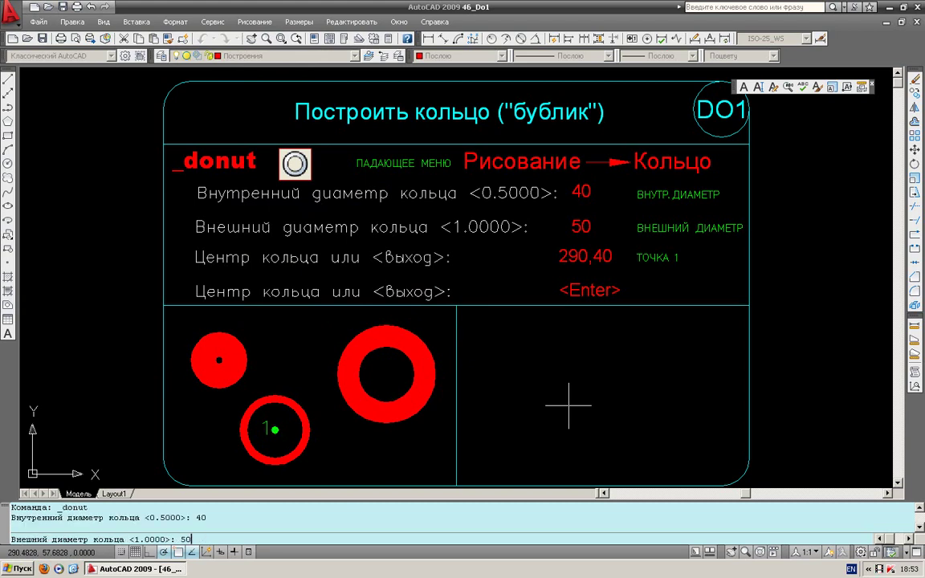
{"action": "key", "text": "Return"}
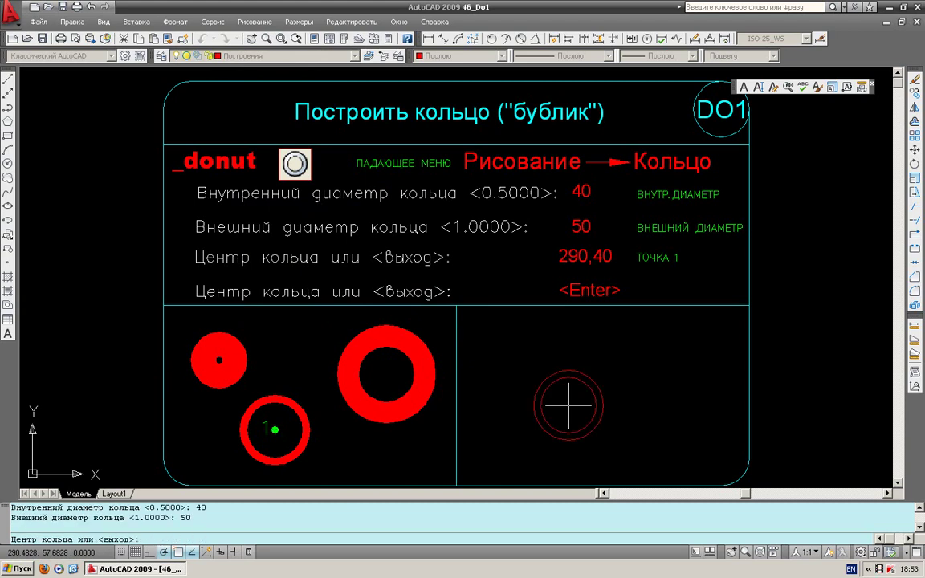
{"action": "left_click", "coordinate": [585, 387]}
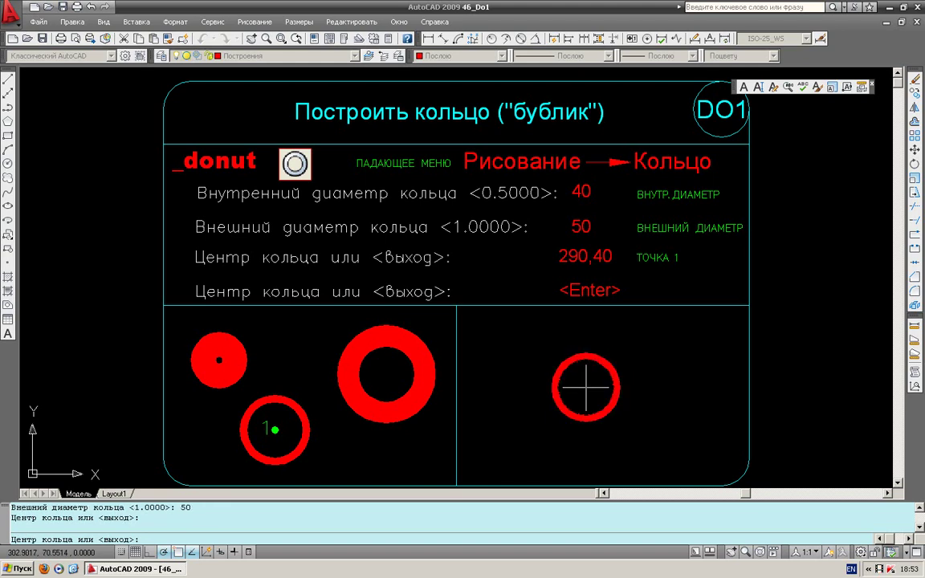
{"action": "left_click", "coordinate": [675, 373]}
{"action": "left_click", "coordinate": [641, 440]}
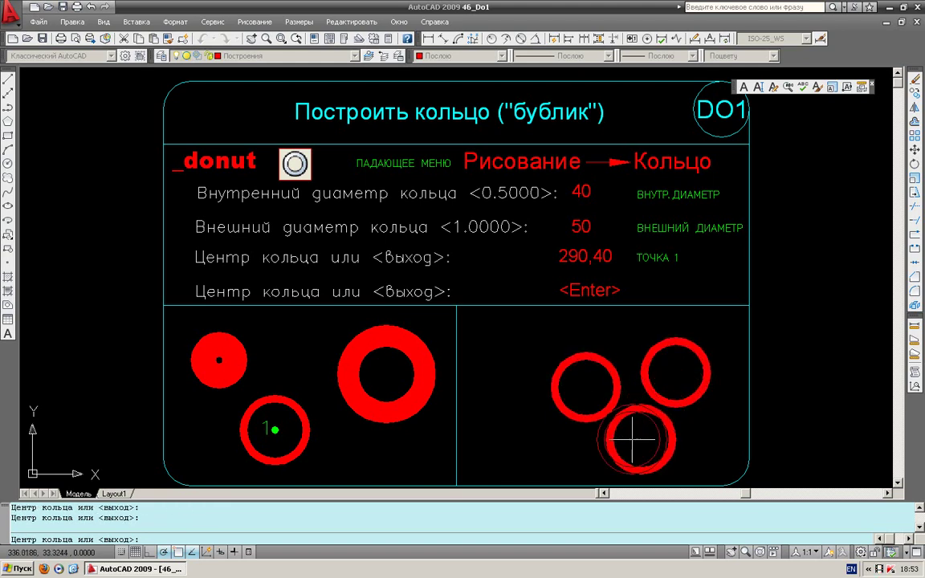
{"action": "left_click", "coordinate": [525, 451]}
{"action": "key", "text": "Return"}
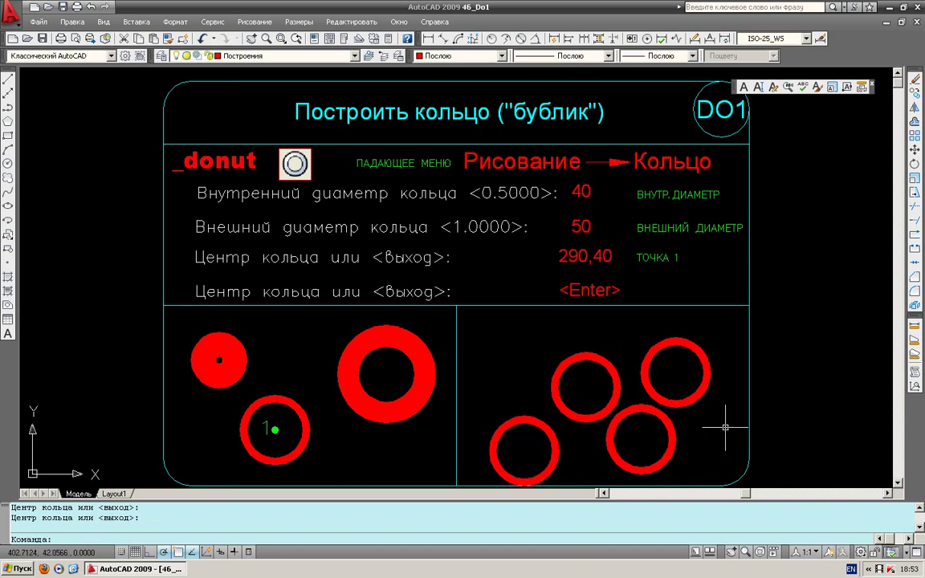
{"action": "left_click", "coordinate": [656, 413]}
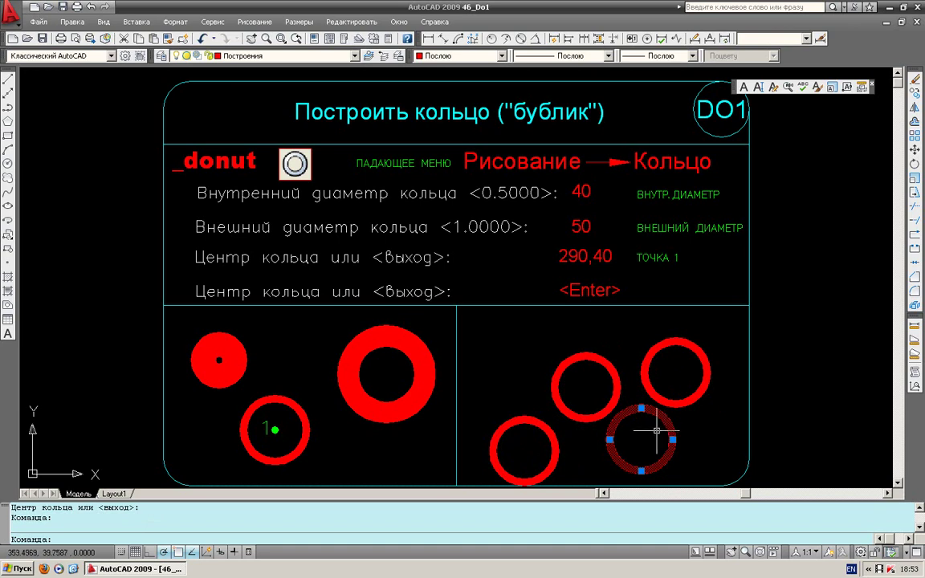
{"action": "key", "text": "Escape"}
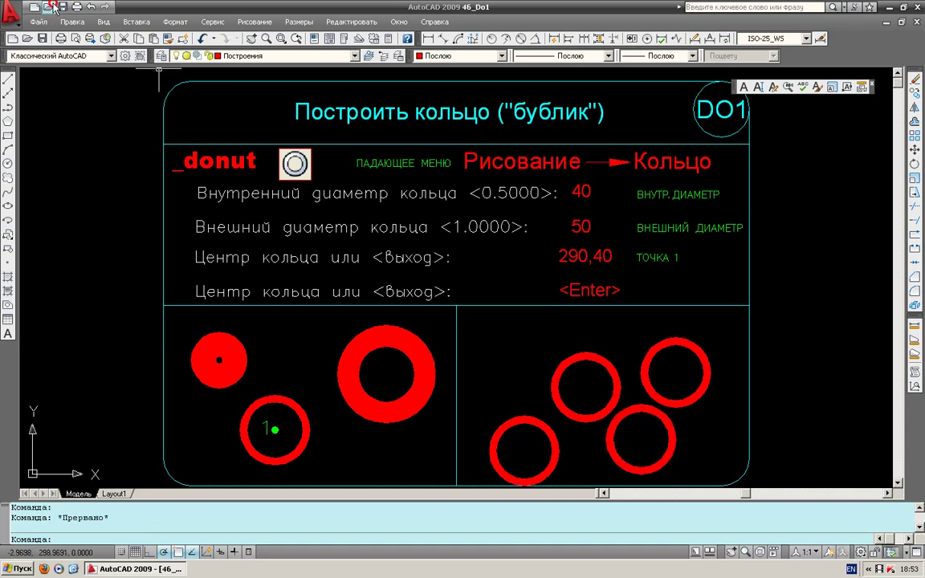
Open the 54_Z1 drawing with Ctrl+O.
{"action": "key", "text": "ctrl+o"}
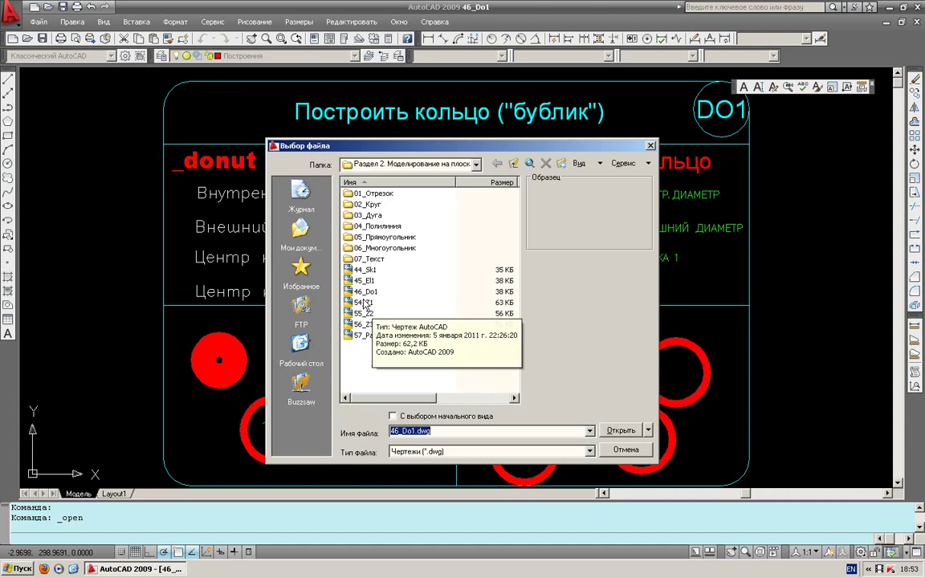
{"action": "left_click", "coordinate": [365, 304]}
{"action": "left_click", "coordinate": [621, 431]}
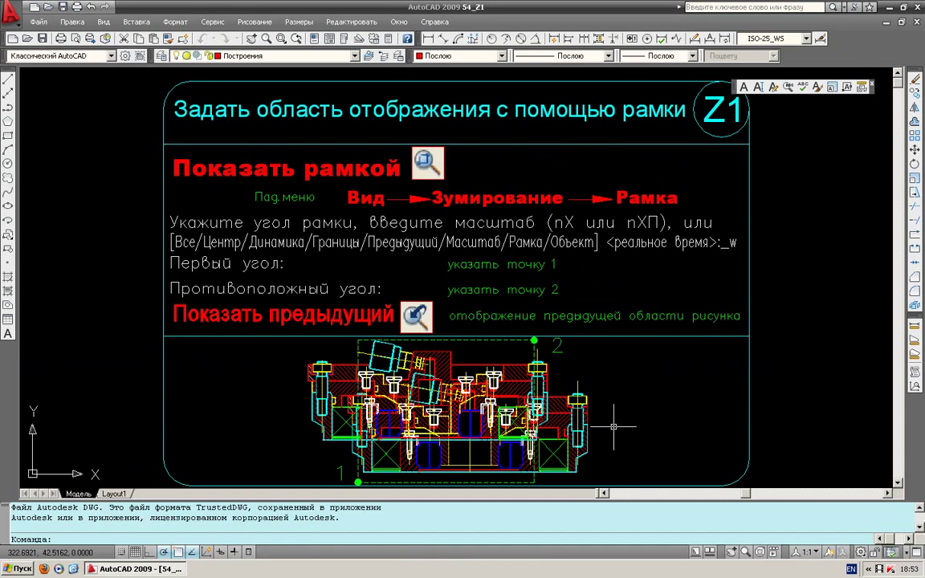
Pan and zoom around the Z1 card to view the mechanism, captions and heading.
{"action": "scroll", "coordinate": [533, 419], "scroll_direction": "up", "scroll_amount": 1}
{"action": "scroll", "coordinate": [533, 411], "scroll_direction": "up", "scroll_amount": 1}
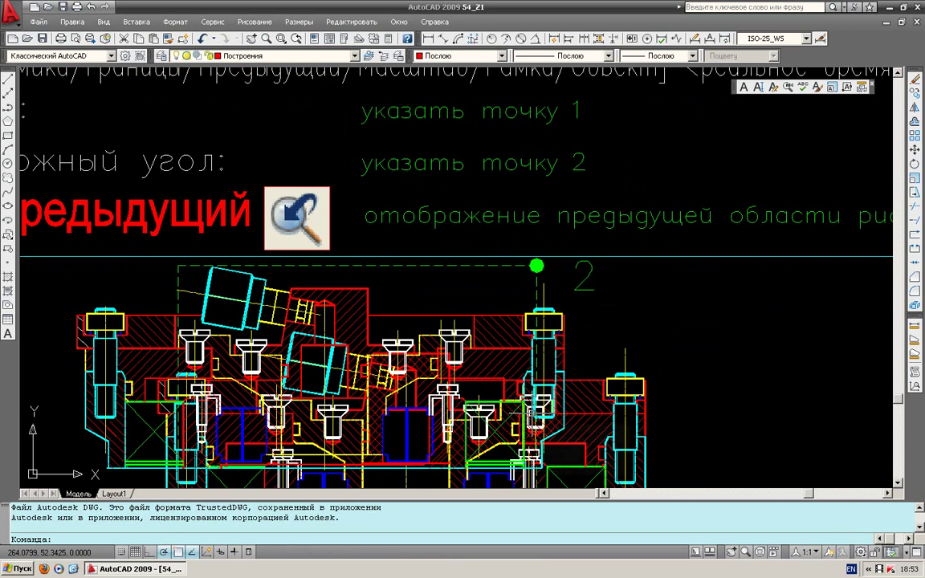
{"action": "scroll", "coordinate": [471, 321], "scroll_direction": "up", "scroll_amount": 1}
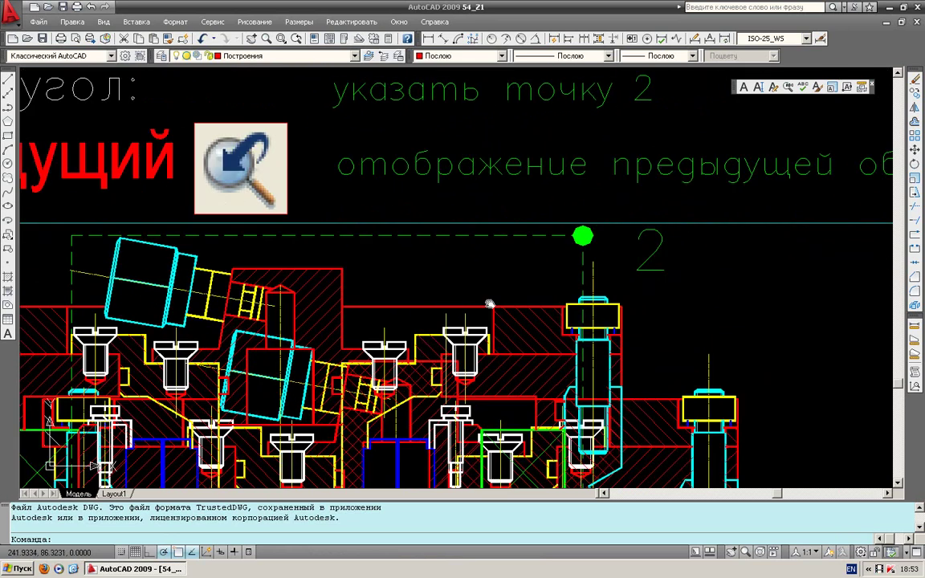
{"action": "middle_click_drag", "start_coordinate": [489, 304], "coordinate": [548, 202]}
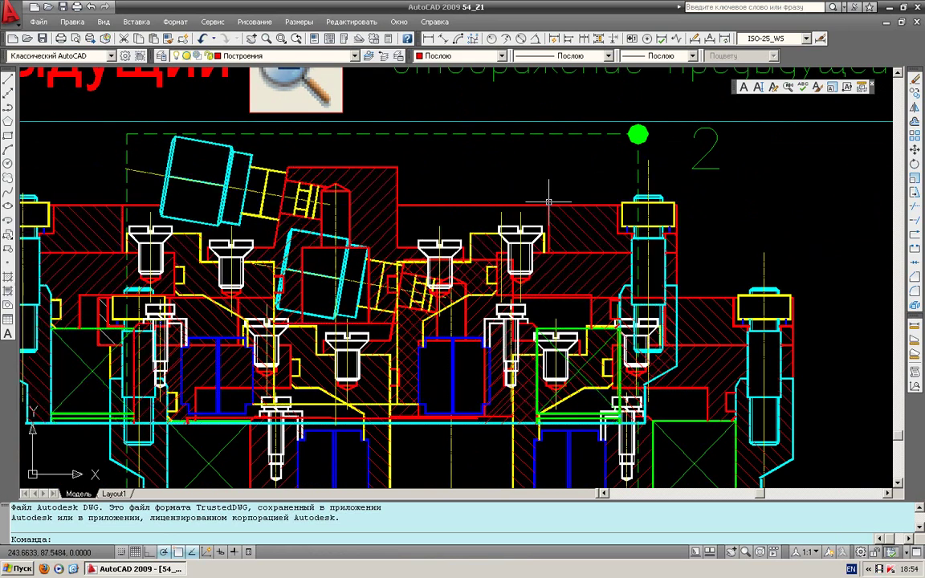
{"action": "left_click", "coordinate": [296, 37]}
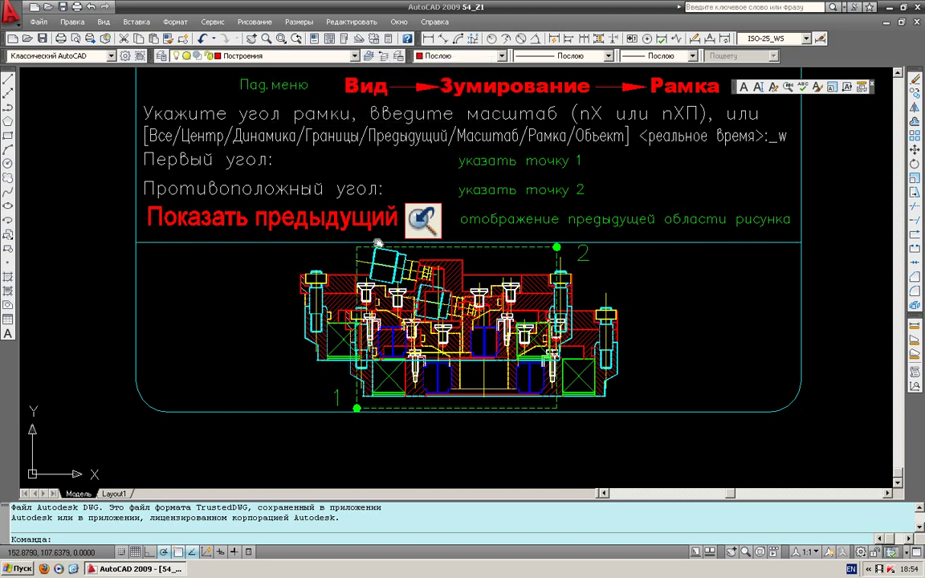
{"action": "middle_click_drag", "start_coordinate": [399, 163], "coordinate": [387, 250]}
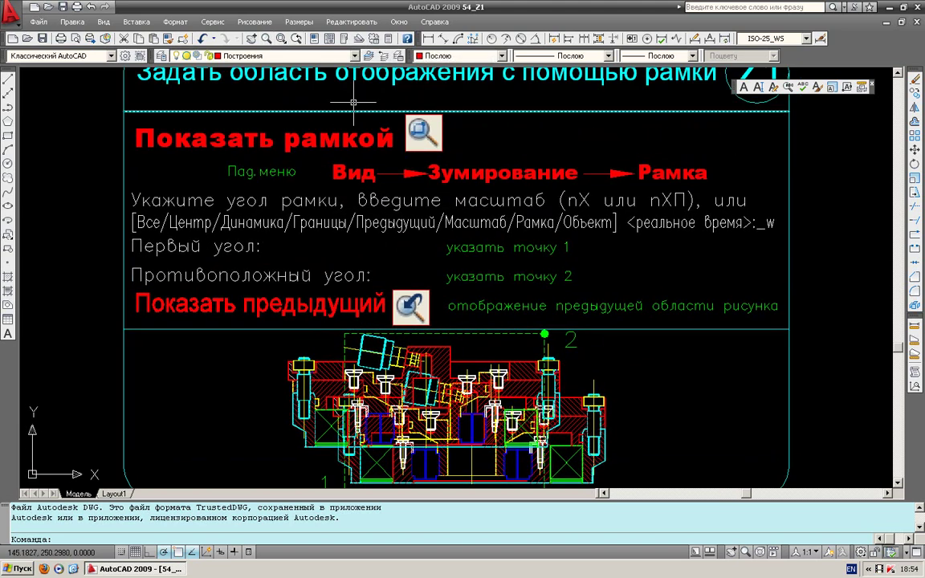
{"action": "middle_click_drag", "start_coordinate": [423, 146], "coordinate": [414, 205]}
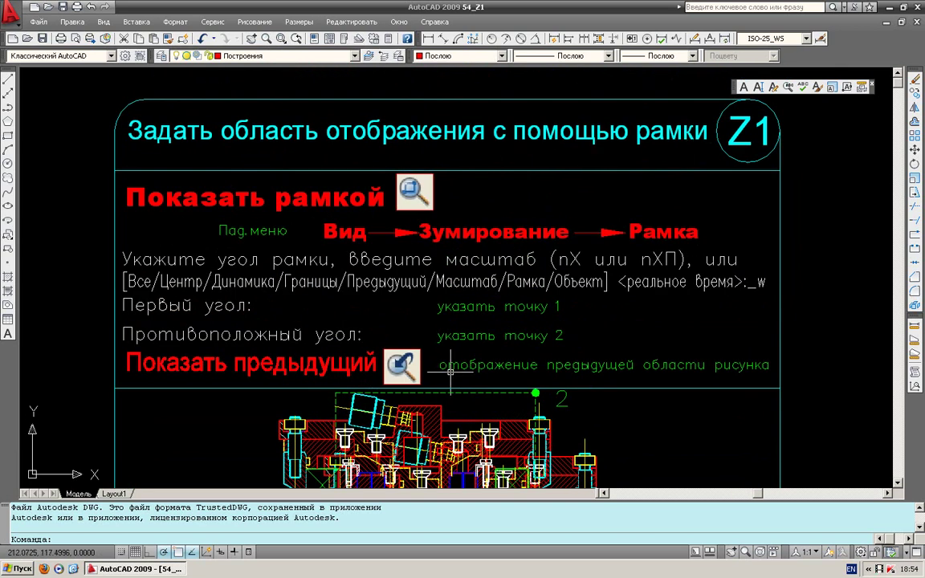
{"action": "middle_click_drag", "start_coordinate": [579, 463], "coordinate": [553, 313]}
{"action": "scroll", "coordinate": [554, 313], "scroll_direction": "up", "scroll_amount": 1}
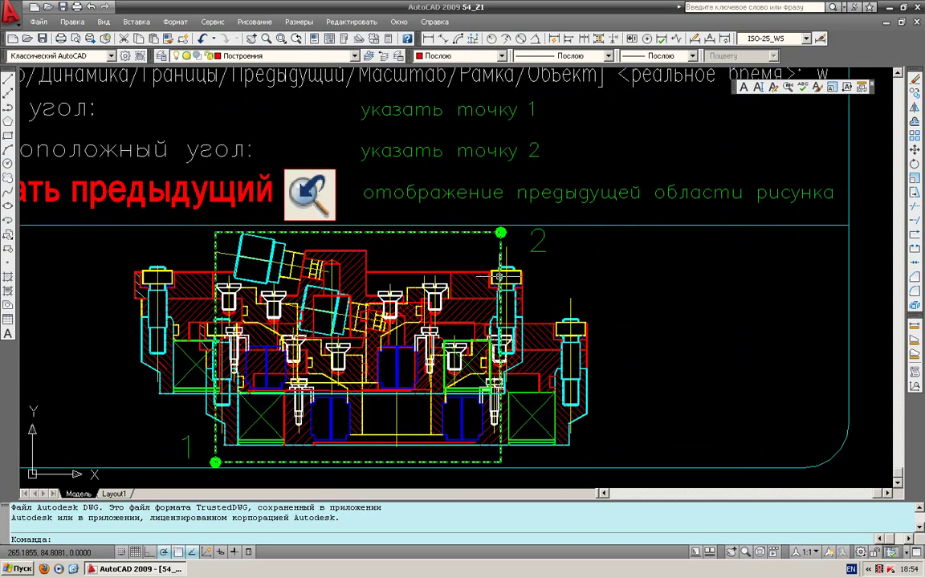
{"action": "left_click", "coordinate": [551, 302]}
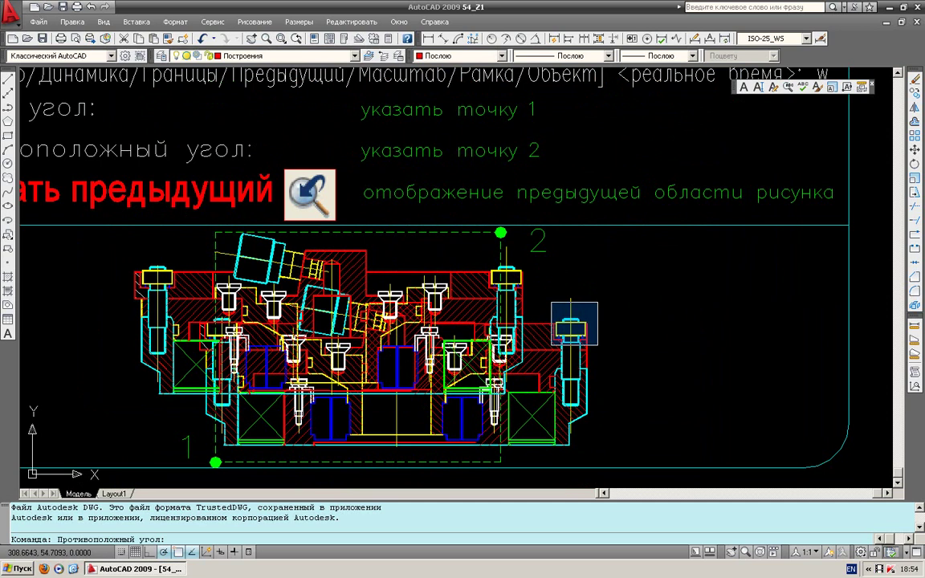
{"action": "key", "text": "Escape"}
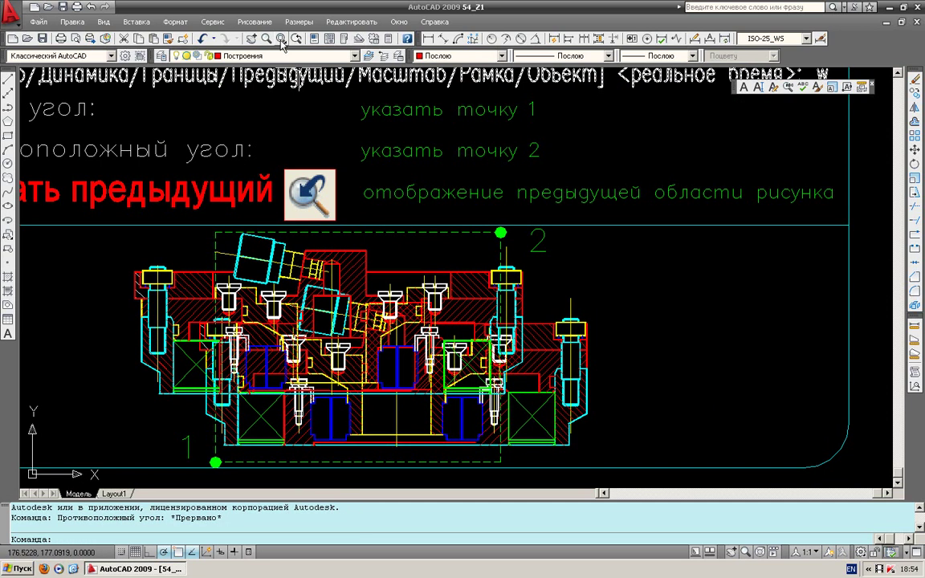
Zoom Window onto the mechanism's right bolt head.
{"action": "left_click", "coordinate": [282, 40]}
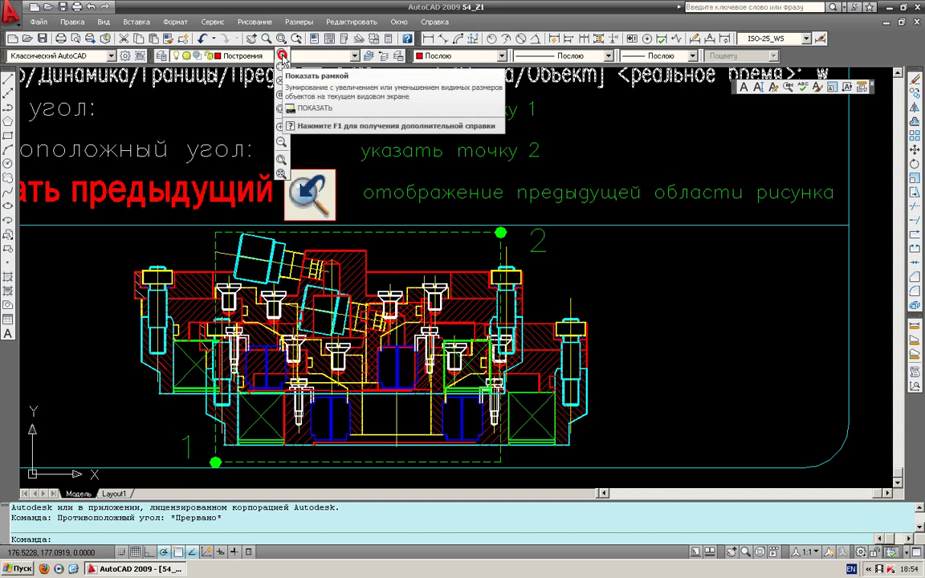
{"action": "left_click", "coordinate": [281, 56]}
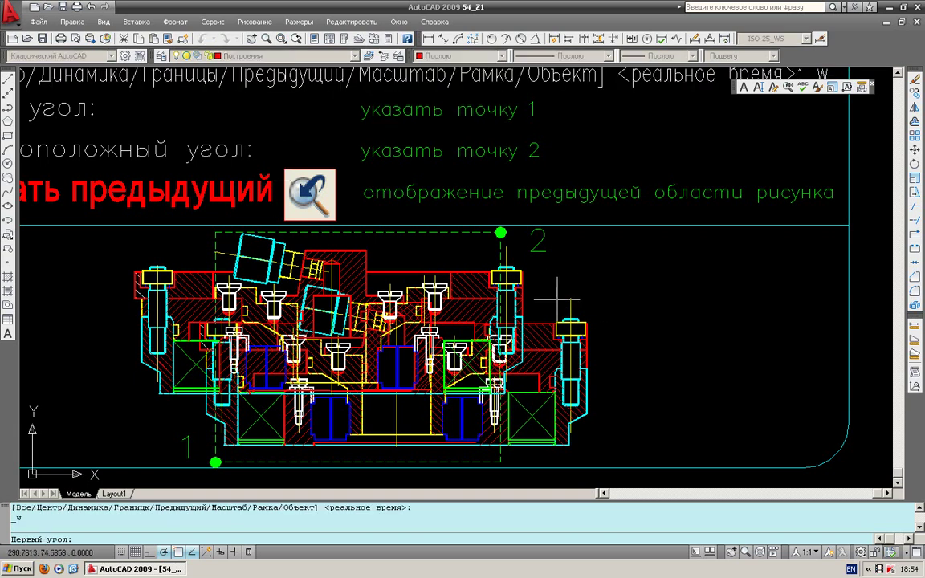
{"action": "left_click", "coordinate": [489, 281]}
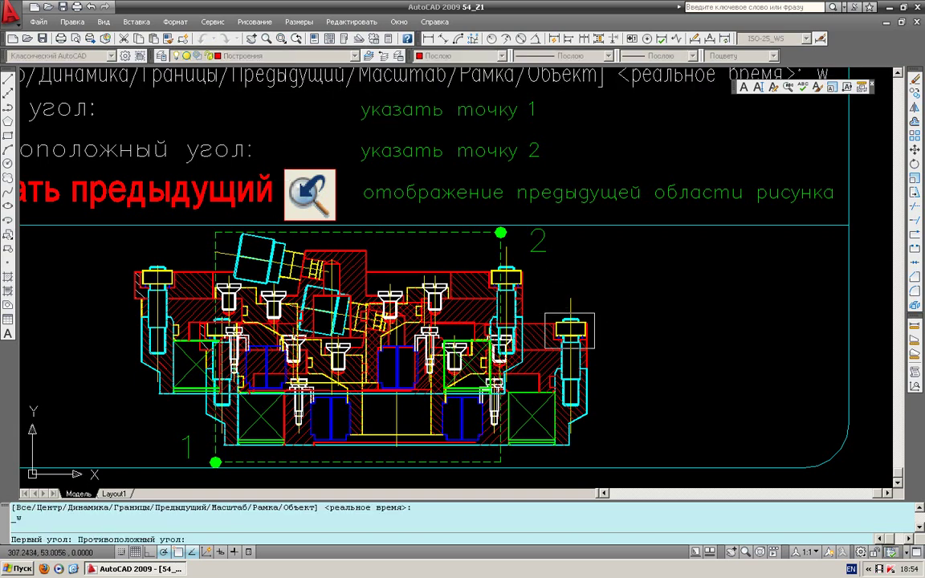
{"action": "left_click", "coordinate": [520, 290]}
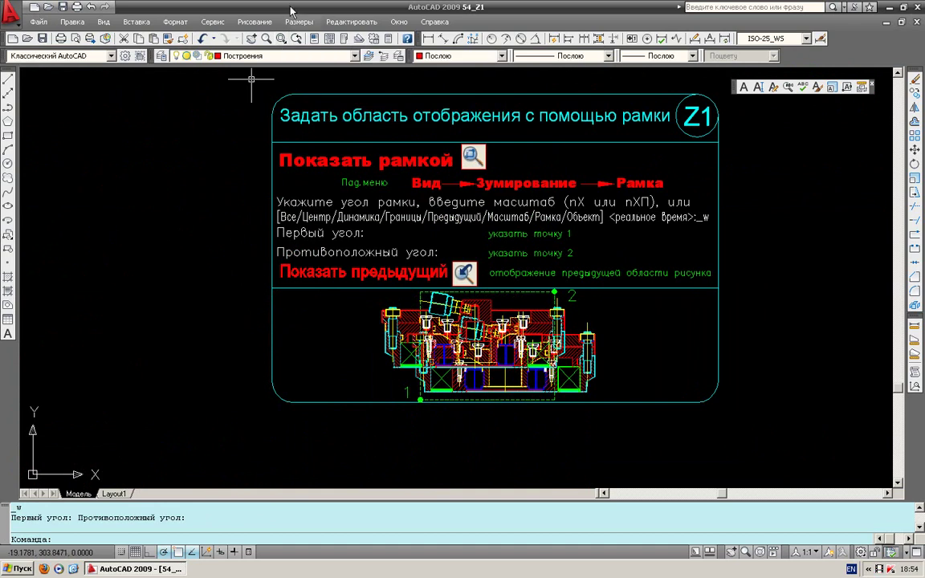
Zoom Window onto the left bolt and screw details, then clear the selection.
{"action": "left_click", "coordinate": [280, 39]}
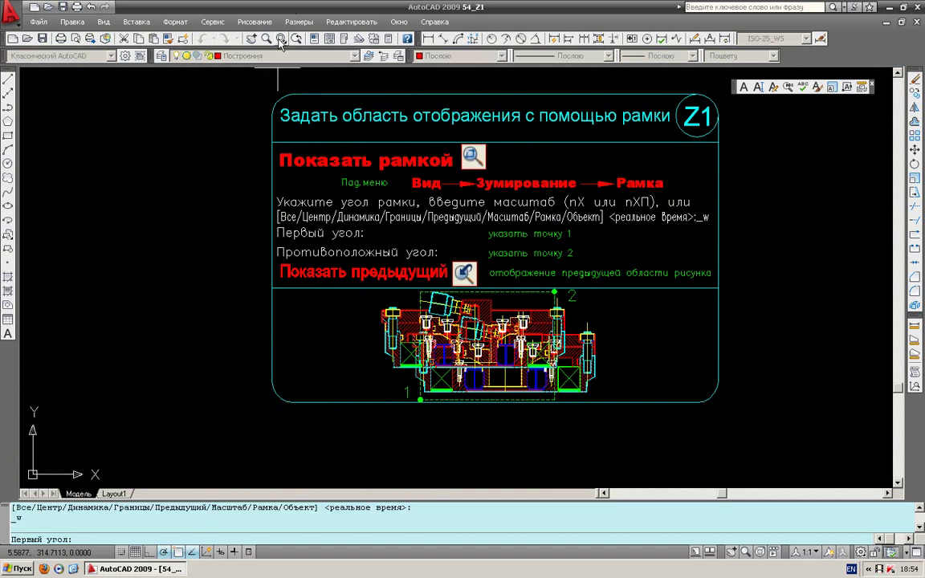
{"action": "left_click", "coordinate": [280, 41]}
{"action": "left_click", "coordinate": [281, 53]}
{"action": "left_click", "coordinate": [280, 40]}
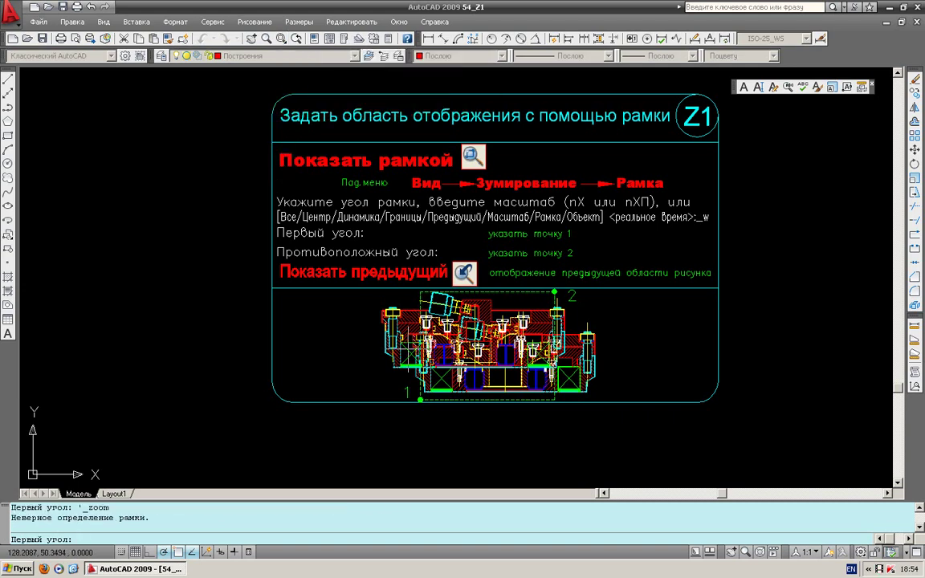
{"action": "left_click", "coordinate": [385, 300]}
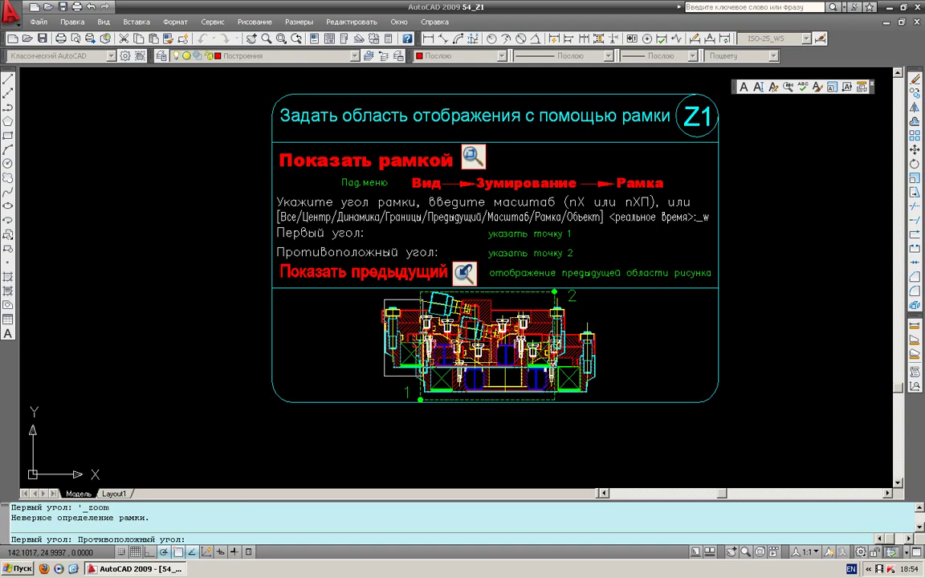
{"action": "left_click", "coordinate": [419, 376]}
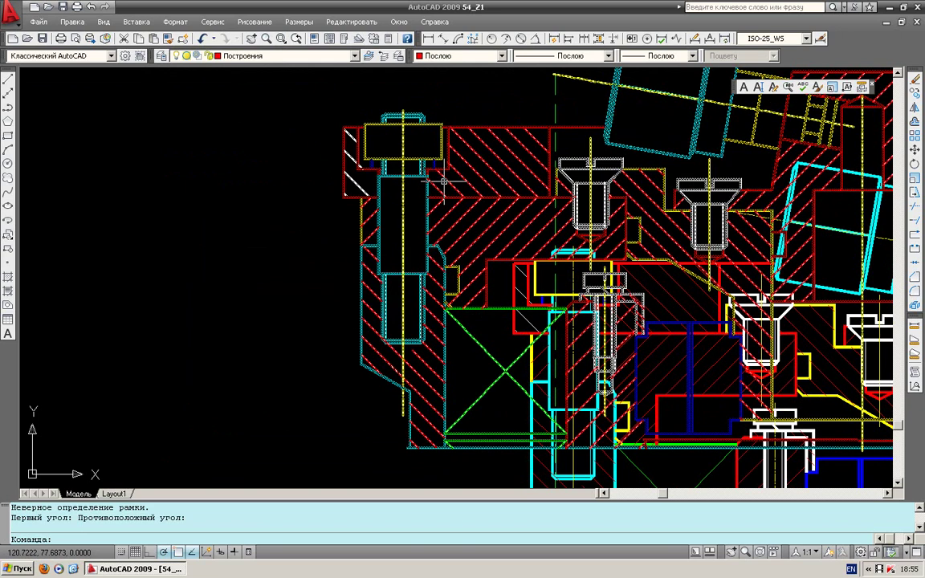
{"action": "key", "text": "Escape"}
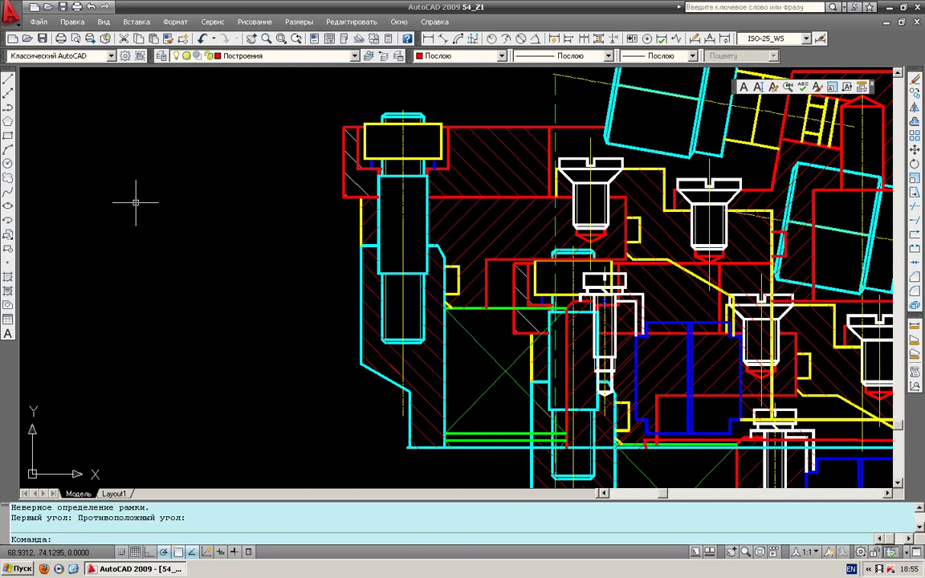
Open the 55_Z2 drawing from the Quick Access toolbar.
{"action": "left_click", "coordinate": [47, 8]}
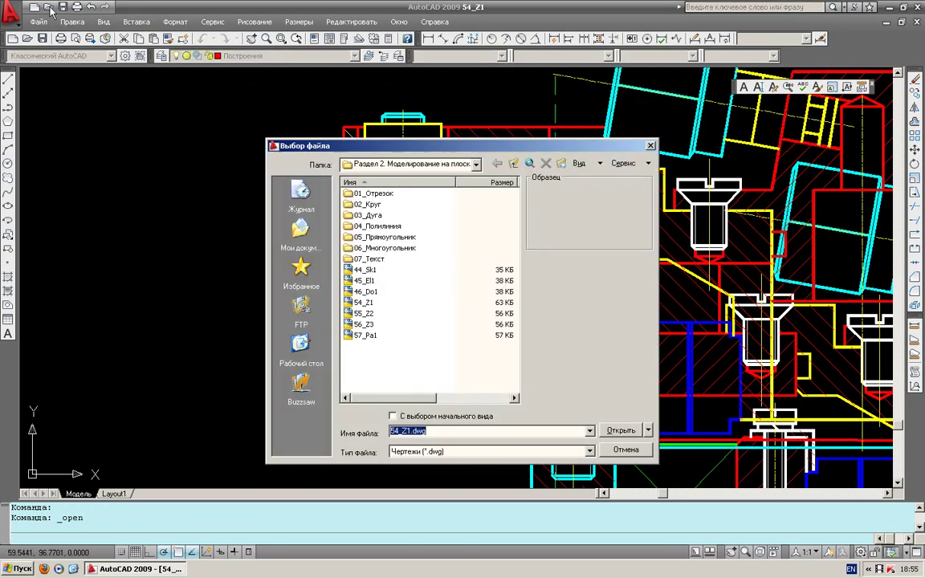
{"action": "left_click", "coordinate": [365, 313]}
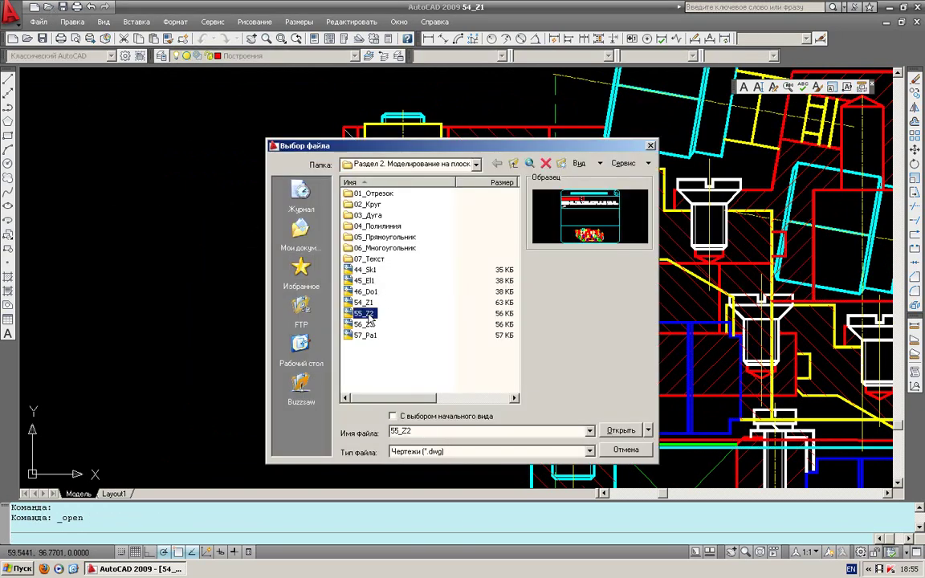
{"action": "left_click", "coordinate": [621, 431]}
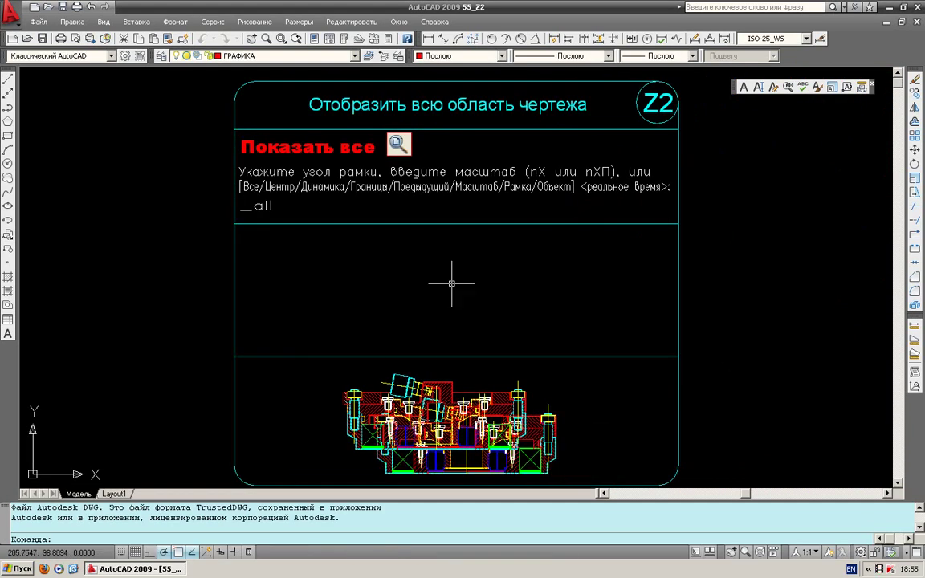
Pan and zoom onto the card's Показать все heading and icon.
{"action": "middle_click_drag", "start_coordinate": [462, 232], "coordinate": [473, 149]}
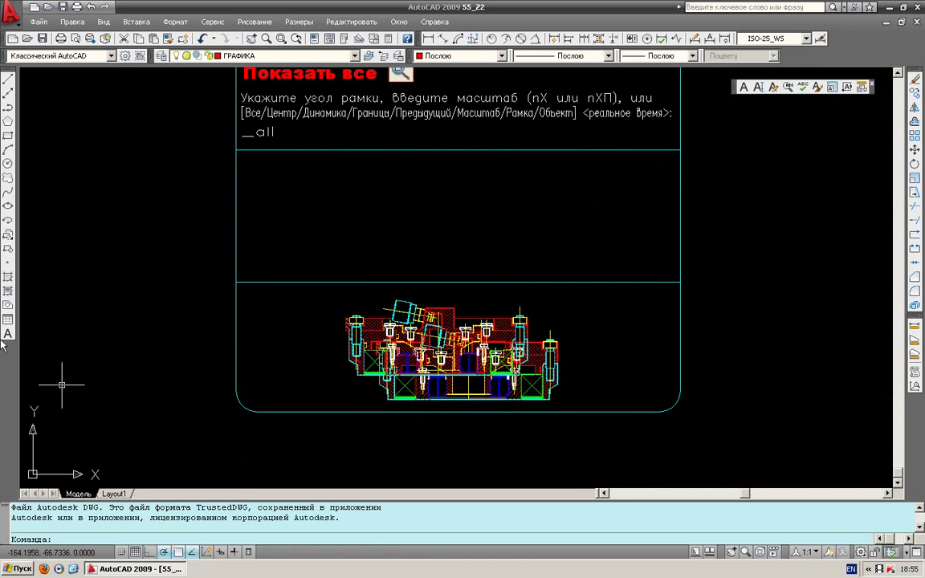
{"action": "middle_click_drag", "start_coordinate": [439, 173], "coordinate": [455, 258]}
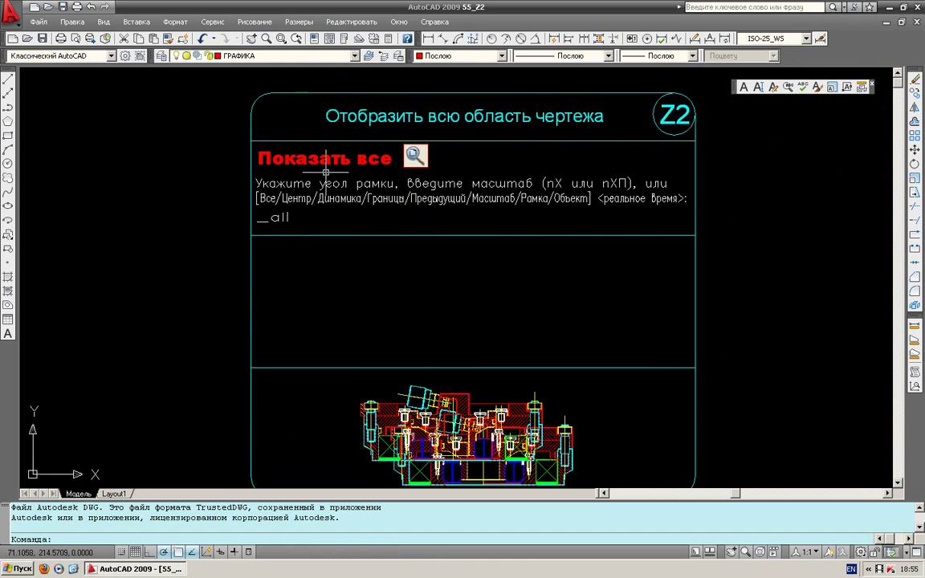
{"action": "scroll", "coordinate": [427, 145], "scroll_direction": "up", "scroll_amount": 3}
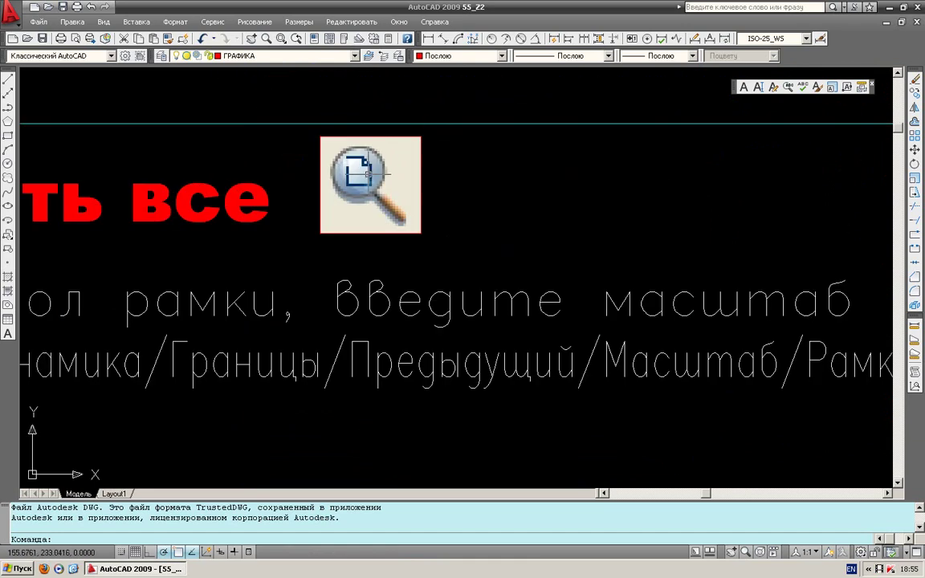
{"action": "scroll", "coordinate": [336, 153], "scroll_direction": "up", "scroll_amount": 2}
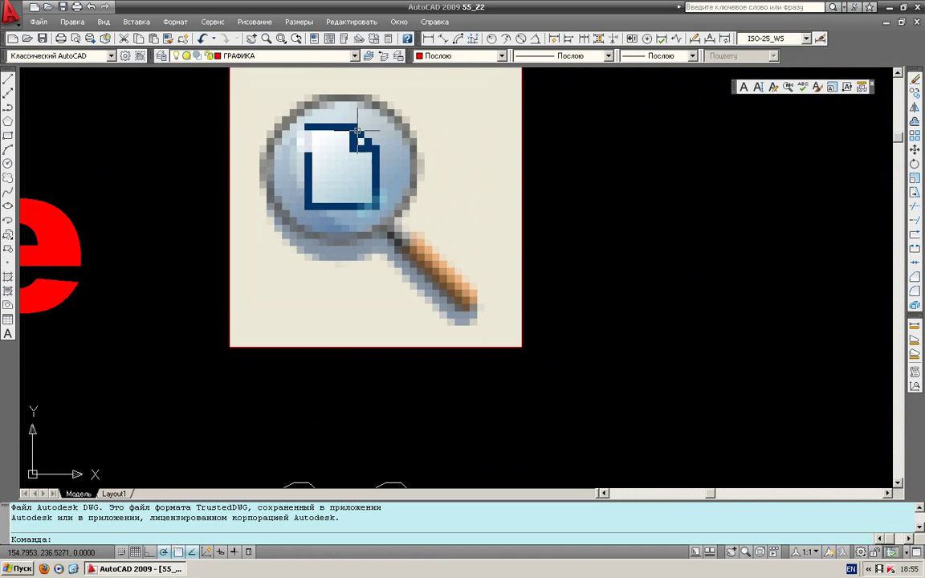
{"action": "scroll", "coordinate": [371, 185], "scroll_direction": "down", "scroll_amount": 5}
{"action": "middle_click_drag", "start_coordinate": [372, 185], "coordinate": [586, 180]}
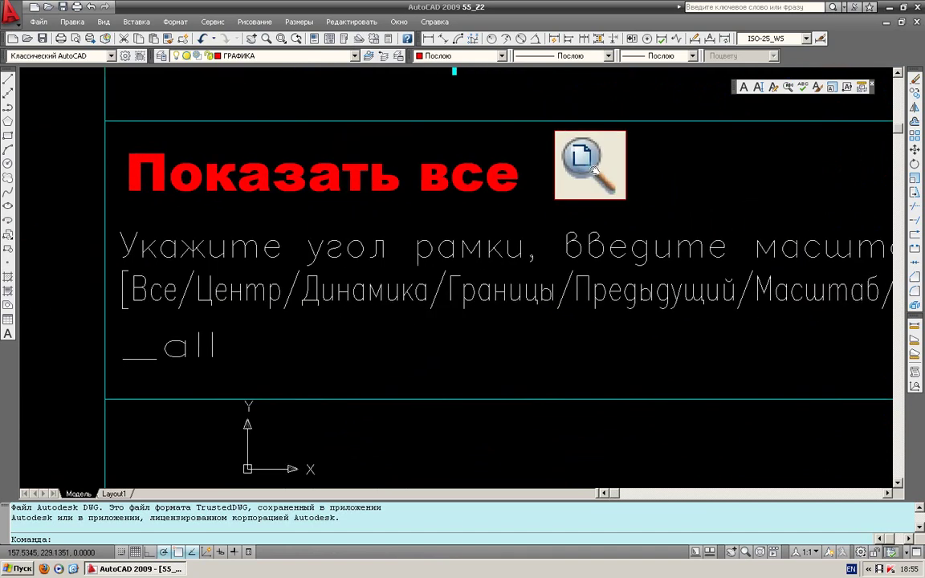
{"action": "left_click", "coordinate": [286, 41]}
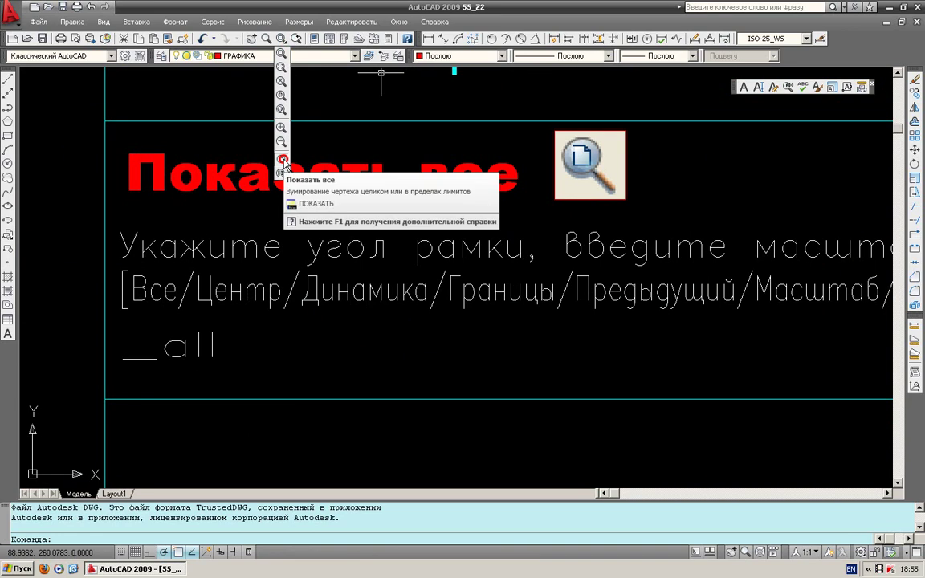
Zoom All, then draw a first circle near the top of the view.
{"action": "left_click", "coordinate": [284, 160]}
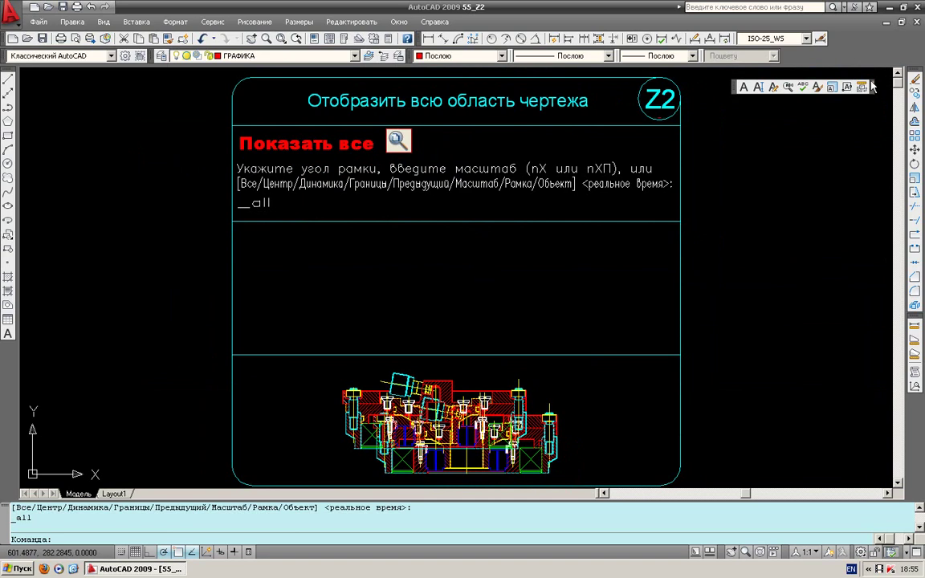
{"action": "left_click", "coordinate": [871, 82]}
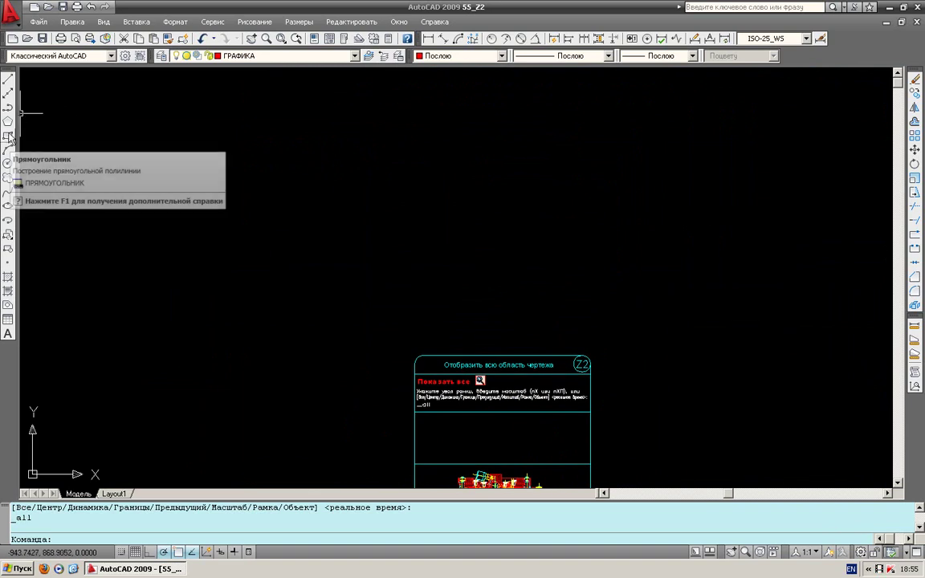
{"action": "left_click", "coordinate": [7, 164]}
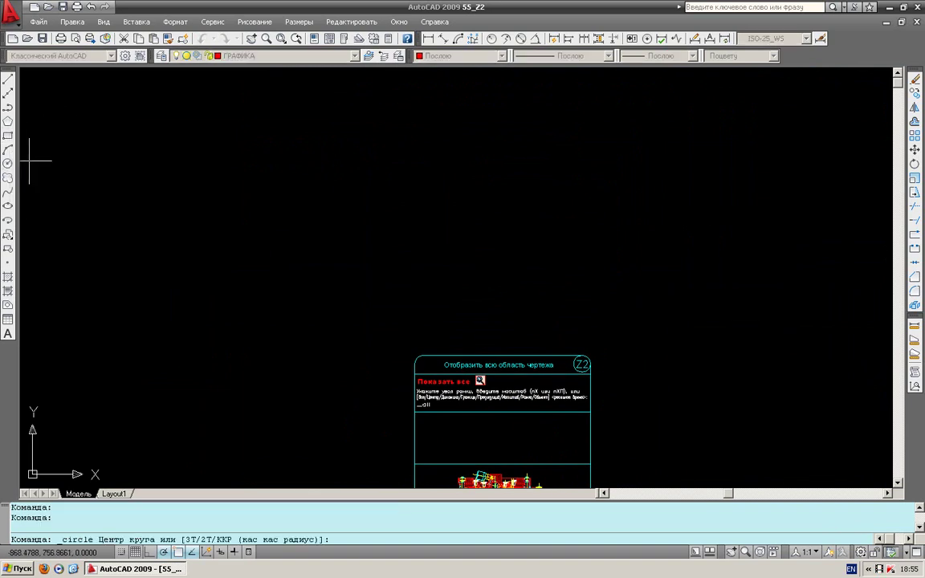
{"action": "left_click", "coordinate": [487, 96]}
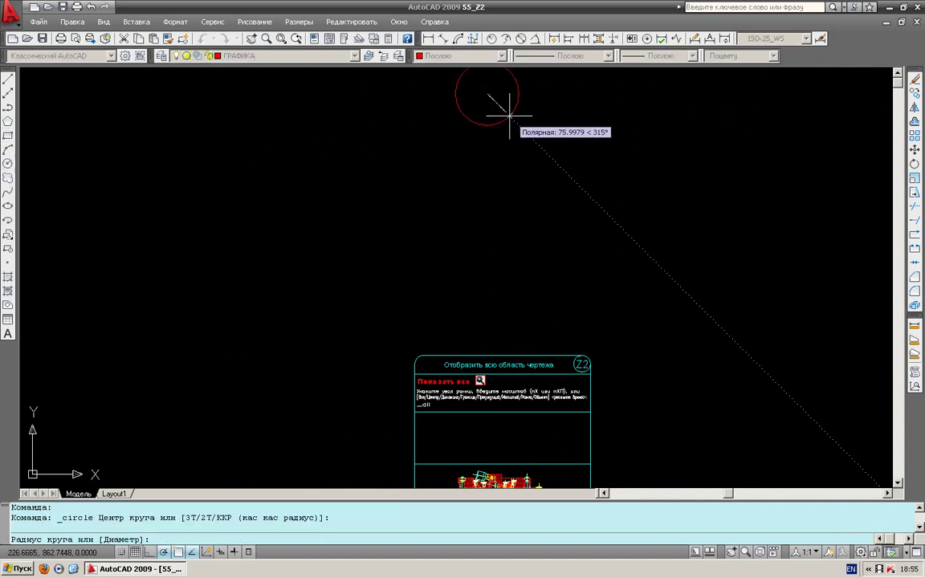
{"action": "left_click", "coordinate": [511, 116]}
Pan into empty space far from the card and draw a second circle.
{"action": "mouse_move", "coordinate": [492, 123]}
{"action": "middle_mouse_down"}
{"action": "mouse_move", "coordinate": [493, 297]}
{"action": "mouse_move", "coordinate": [503, 285]}
{"action": "mouse_move", "coordinate": [470, 216]}
{"action": "middle_mouse_up"}
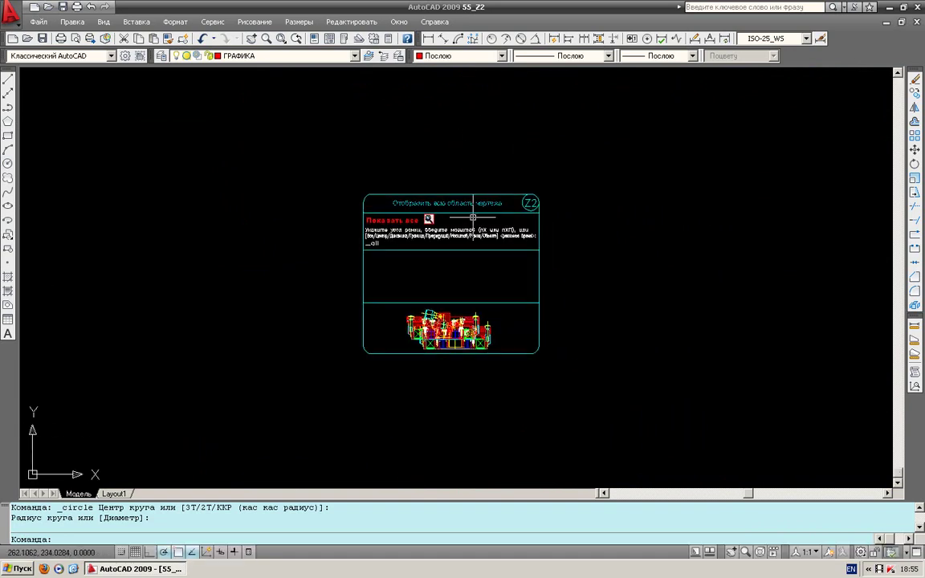
{"action": "scroll", "coordinate": [464, 220], "scroll_direction": "up", "scroll_amount": 2}
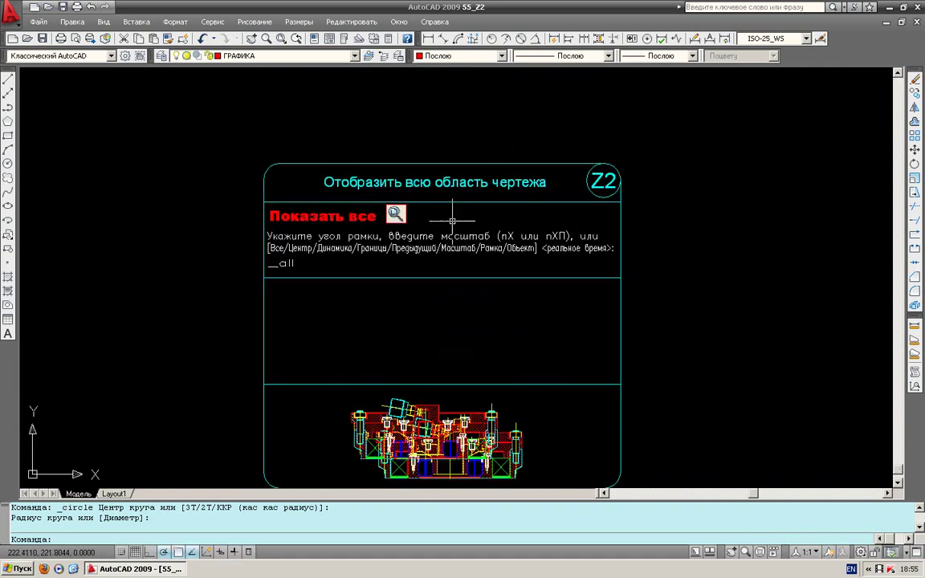
{"action": "middle_click_drag", "start_coordinate": [667, 256], "coordinate": [134, 305]}
{"action": "mouse_move", "coordinate": [734, 275]}
{"action": "middle_mouse_down"}
{"action": "mouse_move", "coordinate": [250, 264]}
{"action": "mouse_move", "coordinate": [40, 147]}
{"action": "middle_mouse_up"}
{"action": "left_click", "coordinate": [7, 164]}
{"action": "left_click", "coordinate": [808, 145]}
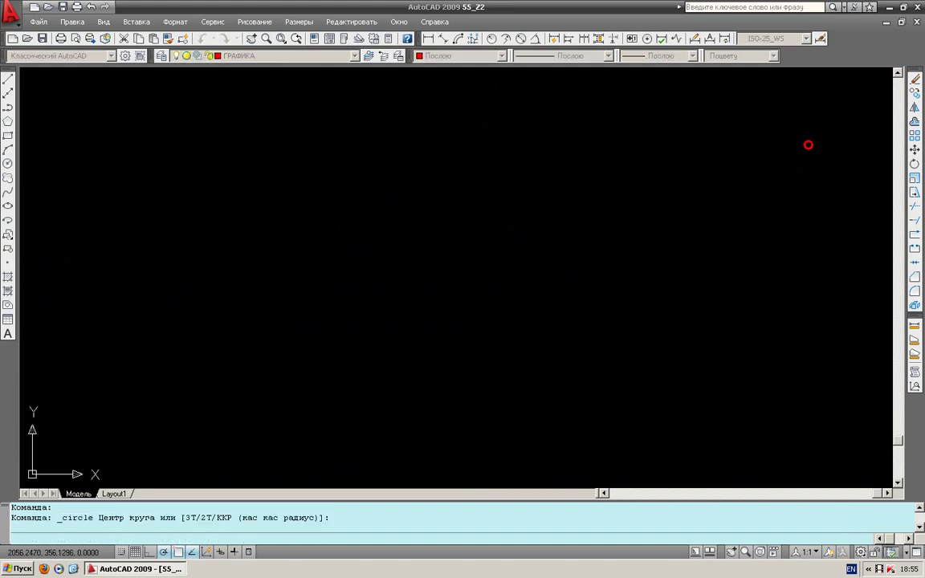
{"action": "left_click", "coordinate": [828, 161]}
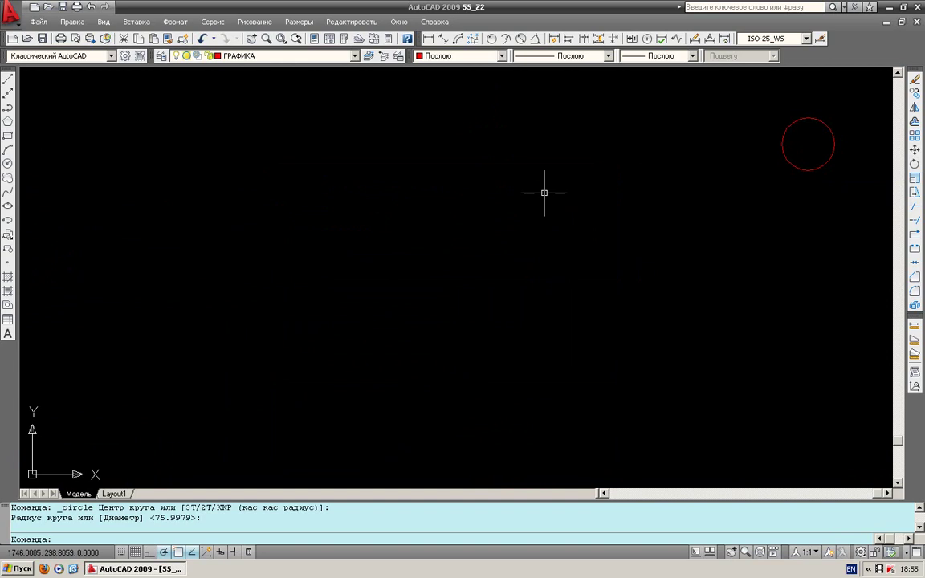
Zoom All again to show the card together with both circles.
{"action": "left_click", "coordinate": [281, 40]}
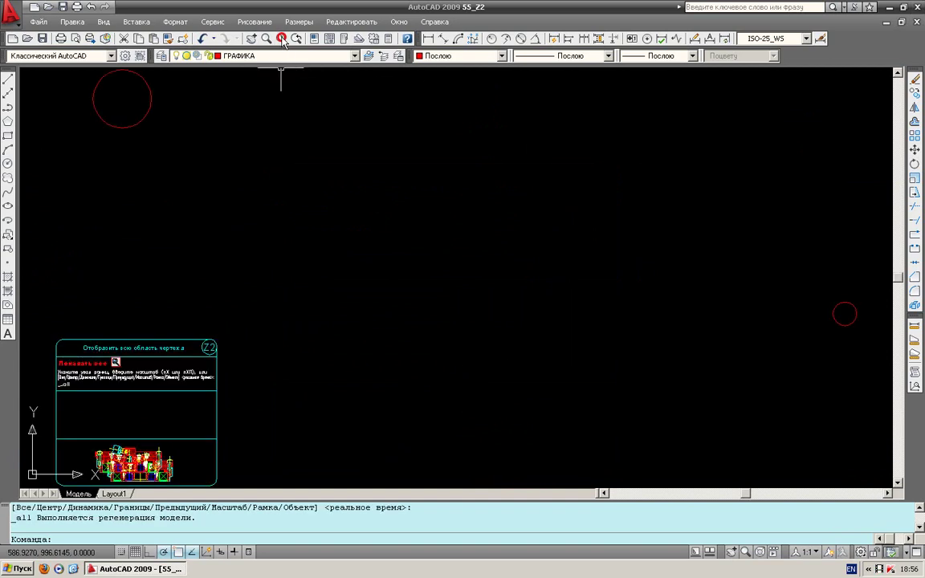
{"action": "left_click", "coordinate": [282, 40]}
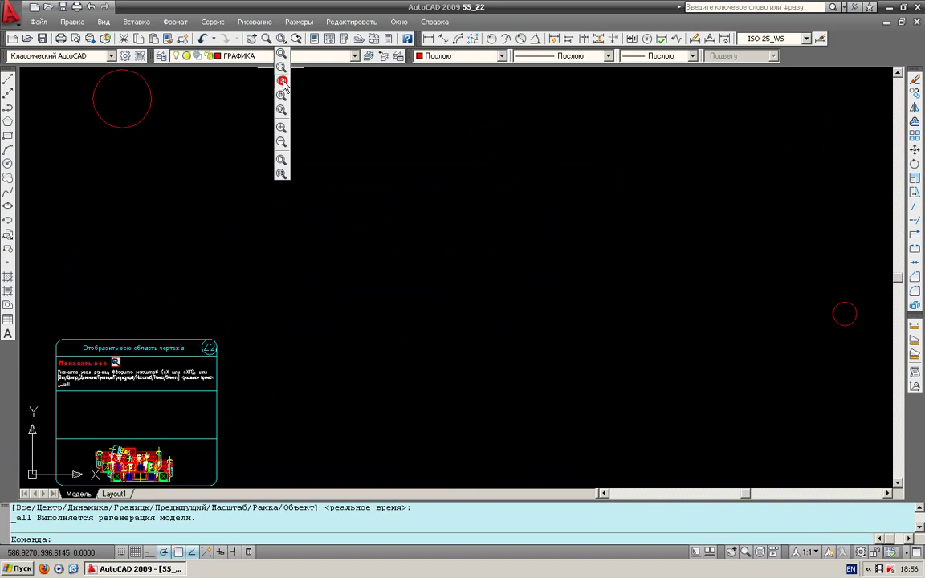
{"action": "left_click", "coordinate": [280, 163]}
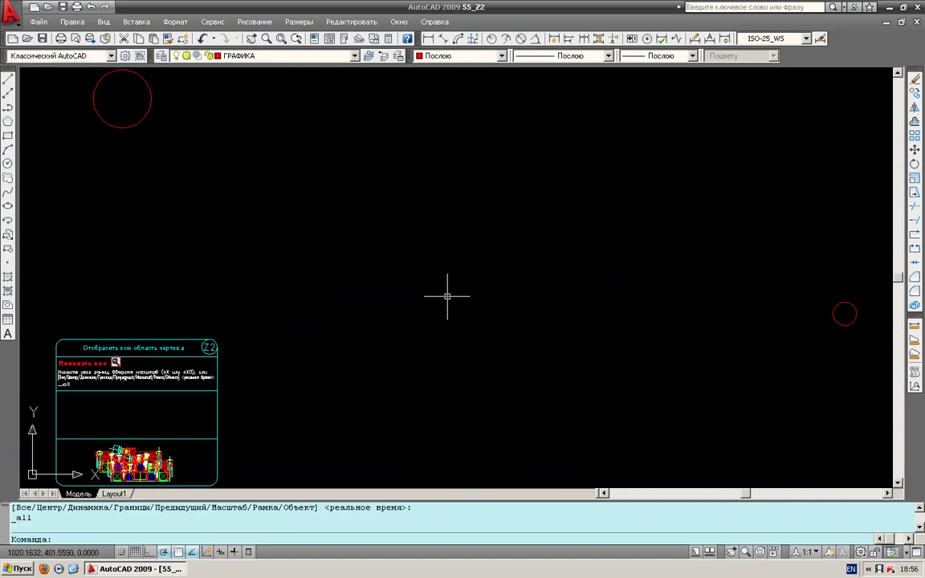
{"action": "right_click", "coordinate": [439, 171]}
{"action": "left_click", "coordinate": [380, 153]}
{"action": "key", "text": "Escape"}
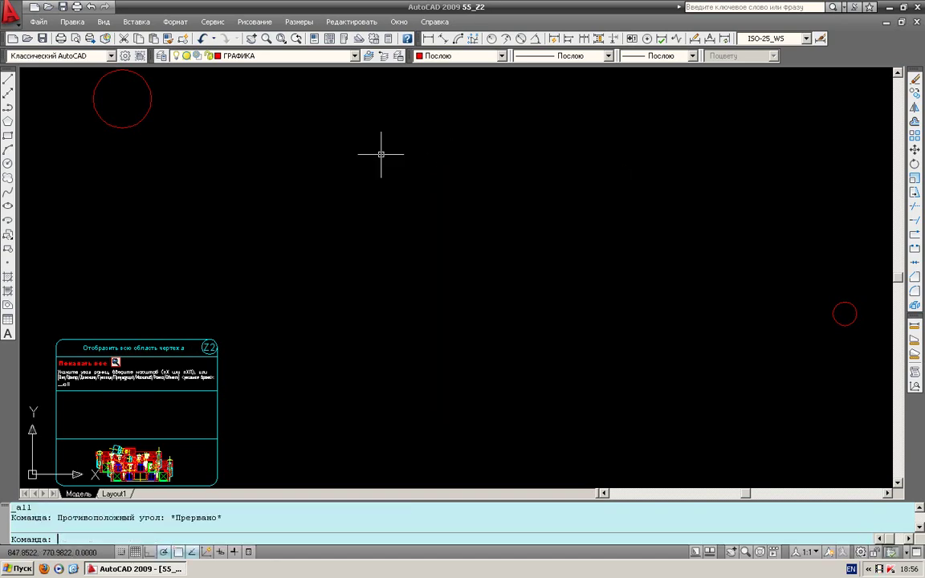
Open the 56_Z3 drawing via the Выбор файла dialog.
{"action": "left_click", "coordinate": [47, 7]}
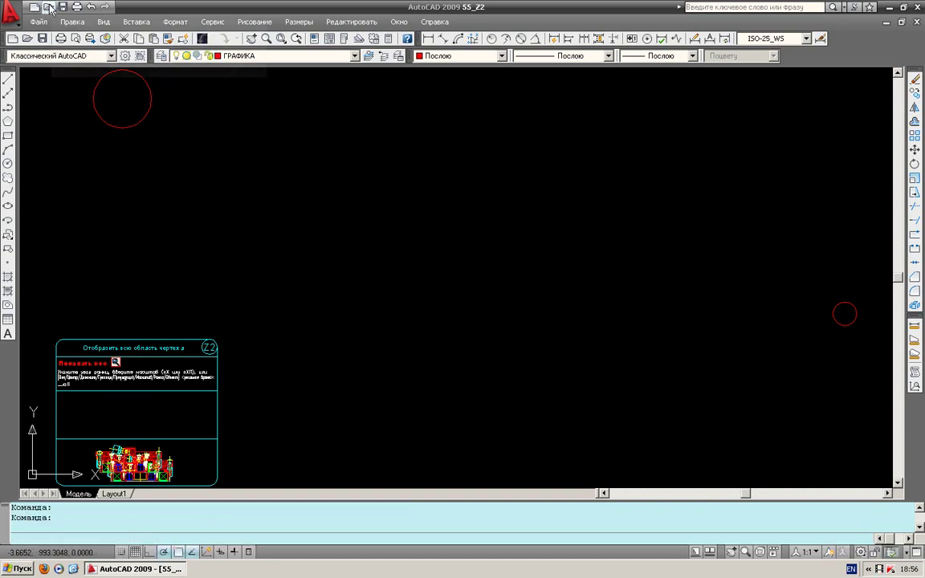
{"action": "left_click", "coordinate": [367, 324]}
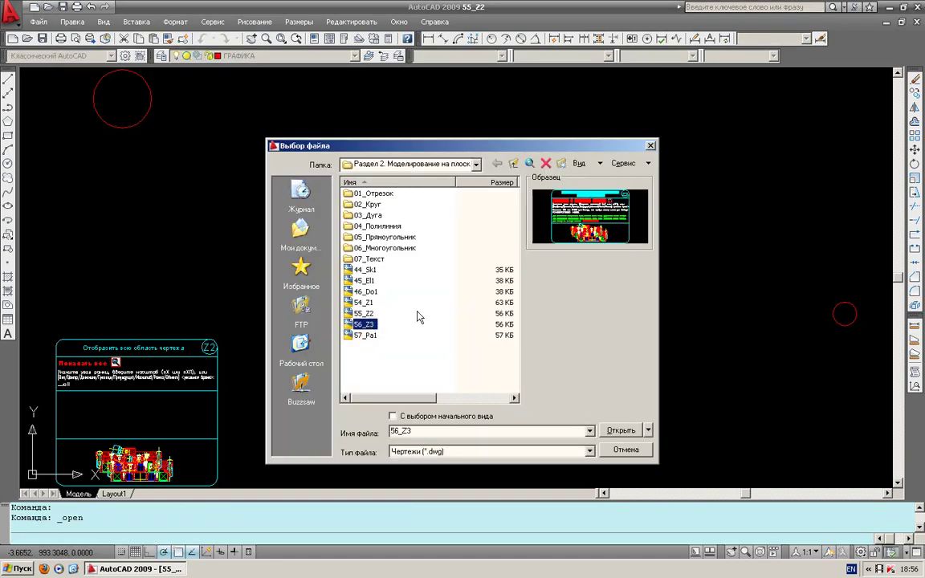
{"action": "left_click", "coordinate": [619, 430]}
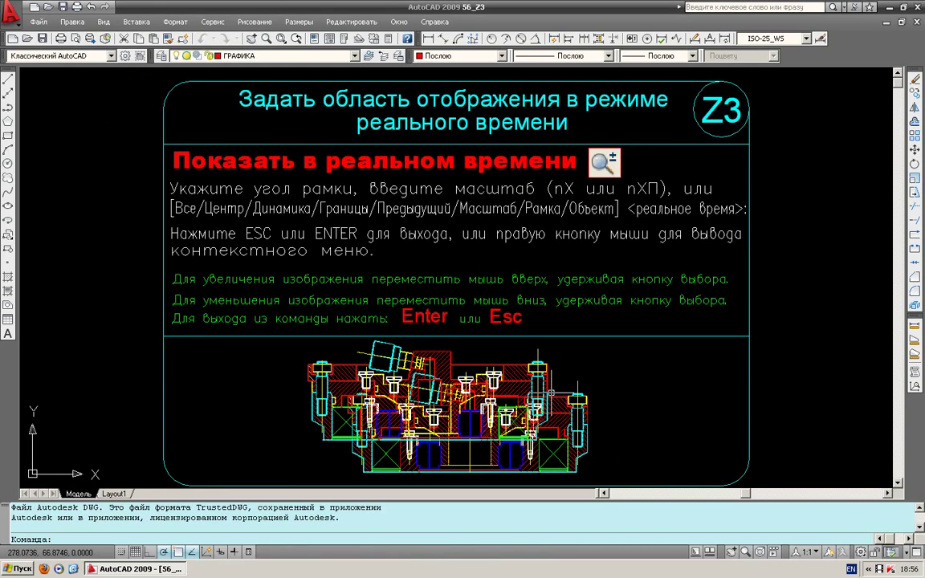
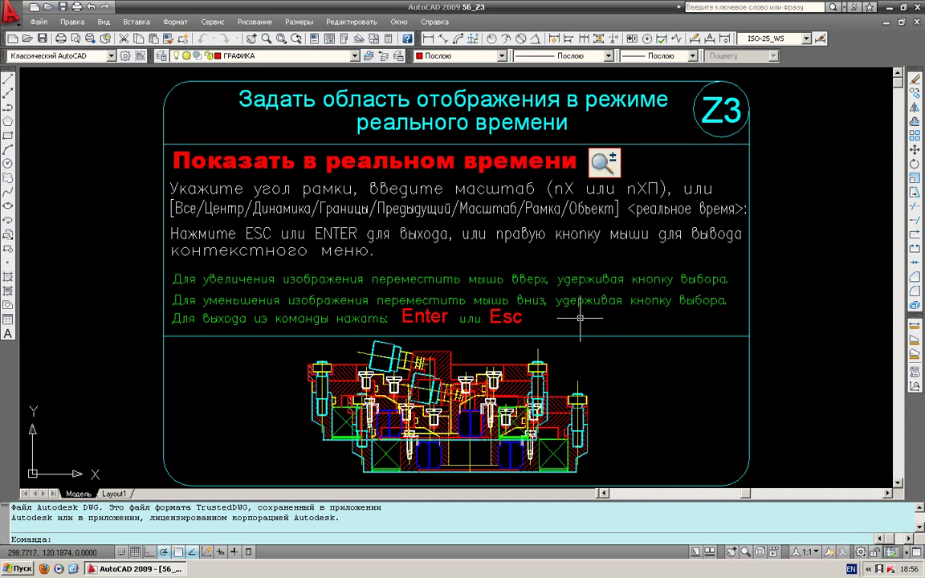
Zoom the Z3 assembly drawing in and out with the mouse wheel.
{"action": "scroll", "coordinate": [579, 318], "scroll_direction": "up", "scroll_amount": 1}
{"action": "scroll", "coordinate": [579, 317], "scroll_direction": "up", "scroll_amount": 2}
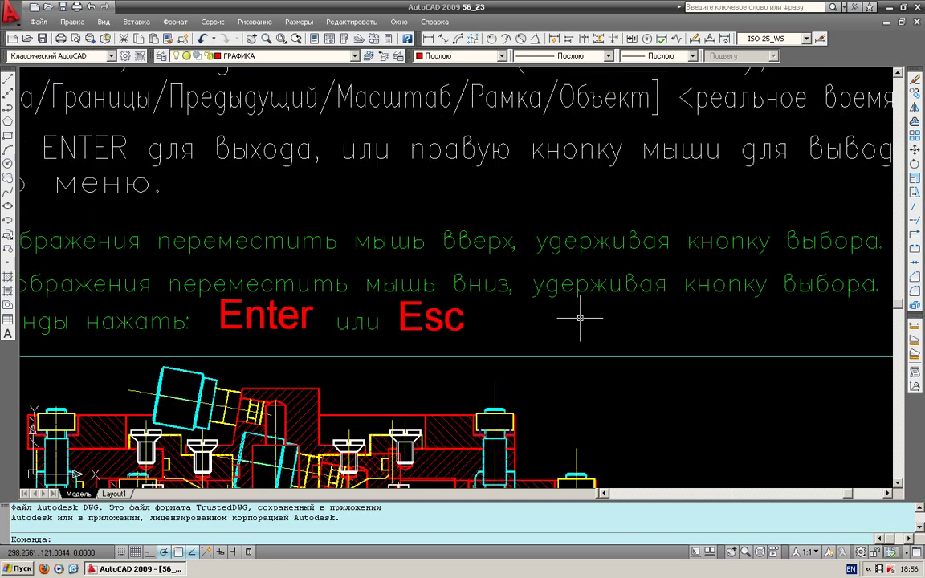
{"action": "scroll", "coordinate": [579, 318], "scroll_direction": "up", "scroll_amount": 2}
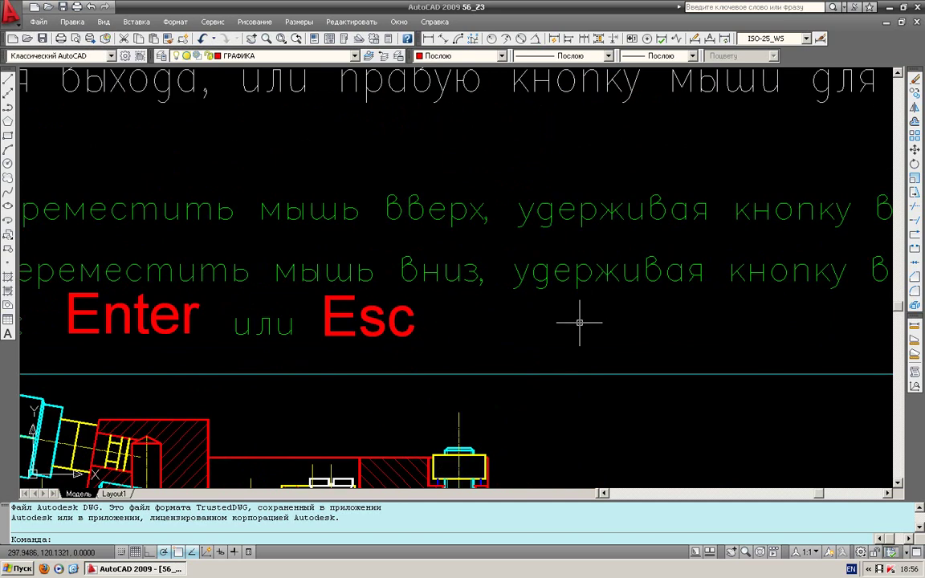
{"action": "scroll", "coordinate": [580, 322], "scroll_direction": "down", "scroll_amount": 6}
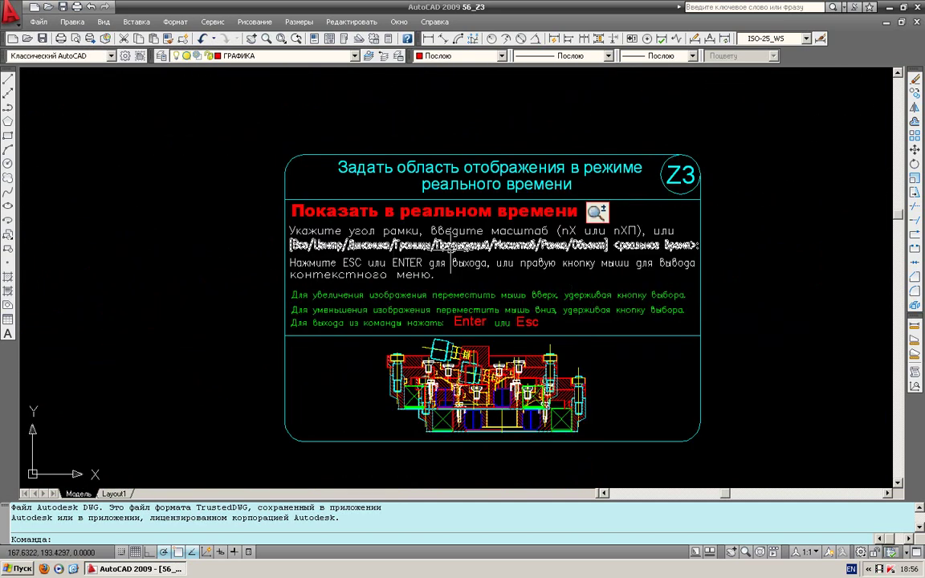
{"action": "right_click", "coordinate": [450, 255]}
{"action": "left_click", "coordinate": [437, 243]}
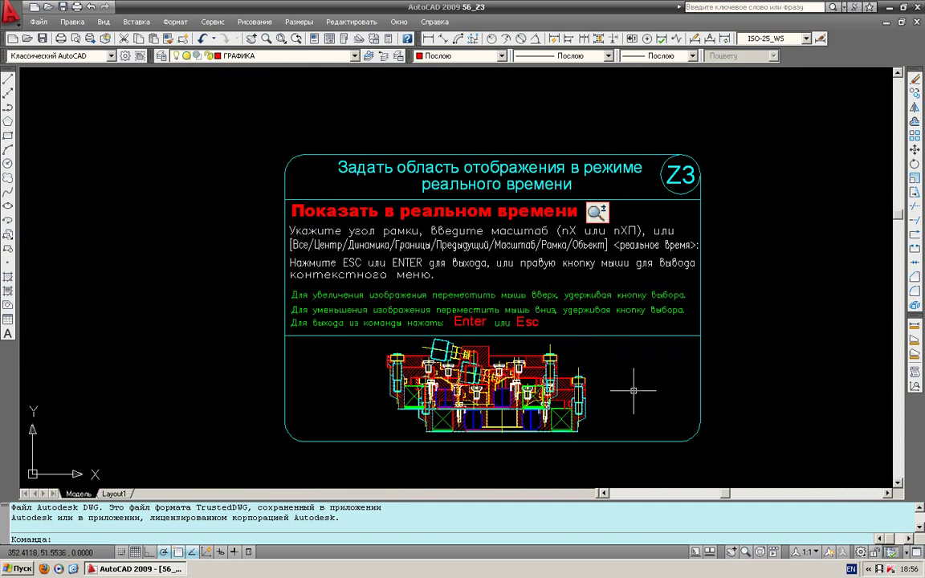
{"action": "scroll", "coordinate": [630, 388], "scroll_direction": "up", "scroll_amount": 2}
{"action": "scroll", "coordinate": [631, 389], "scroll_direction": "up", "scroll_amount": 3}
{"action": "scroll", "coordinate": [631, 388], "scroll_direction": "up", "scroll_amount": 2}
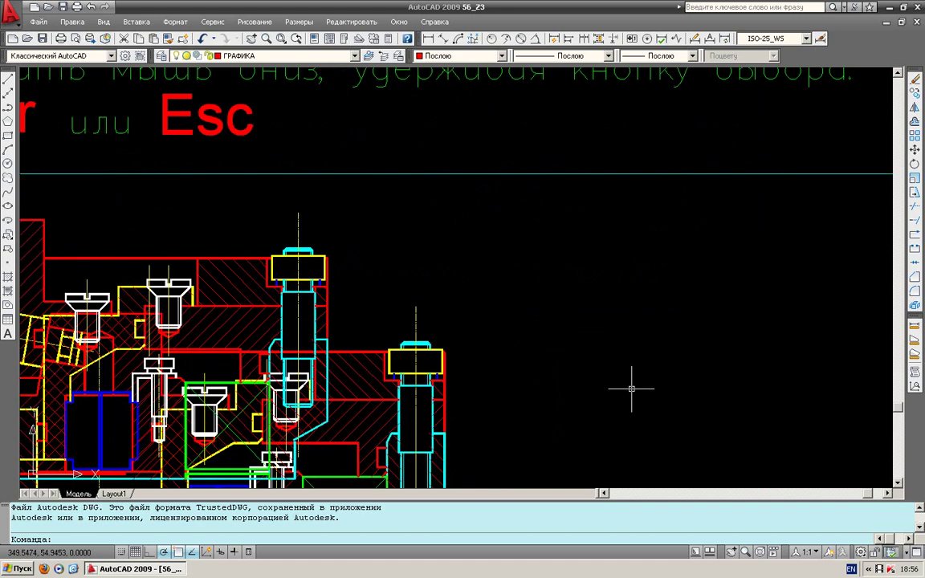
{"action": "scroll", "coordinate": [631, 388], "scroll_direction": "down", "scroll_amount": 5}
{"action": "scroll", "coordinate": [631, 388], "scroll_direction": "down", "scroll_amount": 1}
{"action": "scroll", "coordinate": [631, 389], "scroll_direction": "up", "scroll_amount": 1}
{"action": "scroll", "coordinate": [631, 388], "scroll_direction": "up", "scroll_amount": 4}
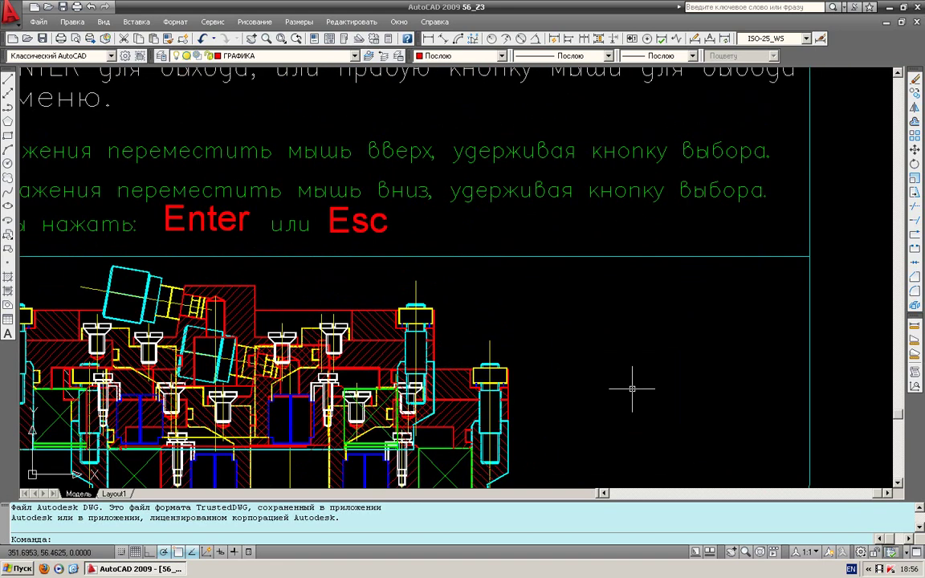
{"action": "scroll", "coordinate": [631, 389], "scroll_direction": "down", "scroll_amount": 5}
{"action": "scroll", "coordinate": [631, 389], "scroll_direction": "up", "scroll_amount": 3}
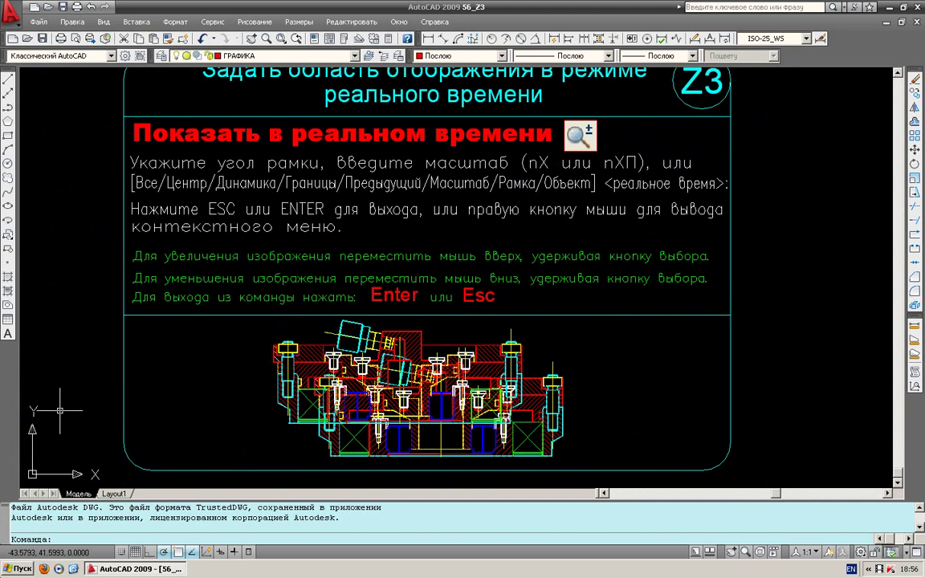
Use Zoom Realtime to enlarge the assembly drawing, bringing it back into view.
{"action": "left_click", "coordinate": [269, 43]}
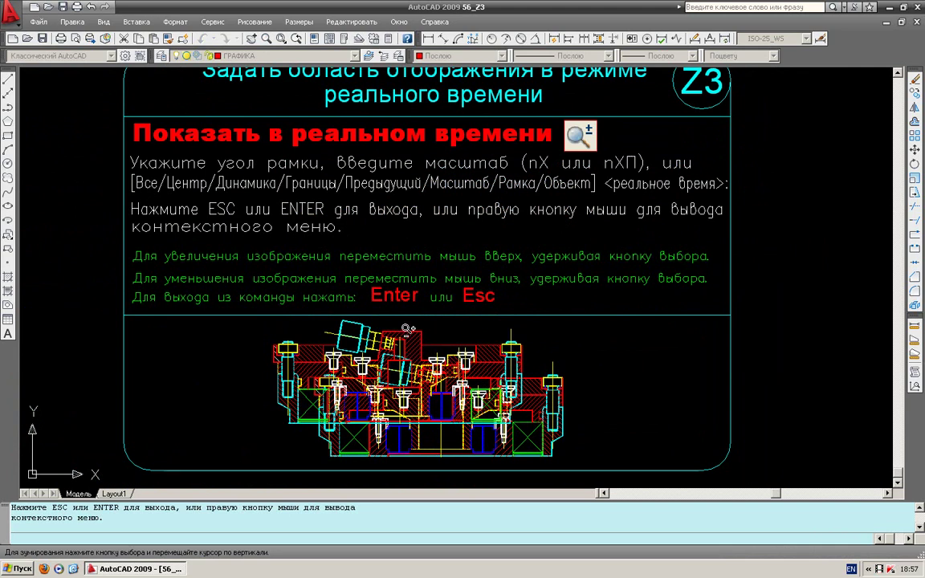
{"action": "mouse_move", "coordinate": [407, 336]}
{"action": "left_mouse_down"}
{"action": "mouse_move", "coordinate": [392, 134]}
{"action": "mouse_move", "coordinate": [347, 110]}
{"action": "left_mouse_up"}
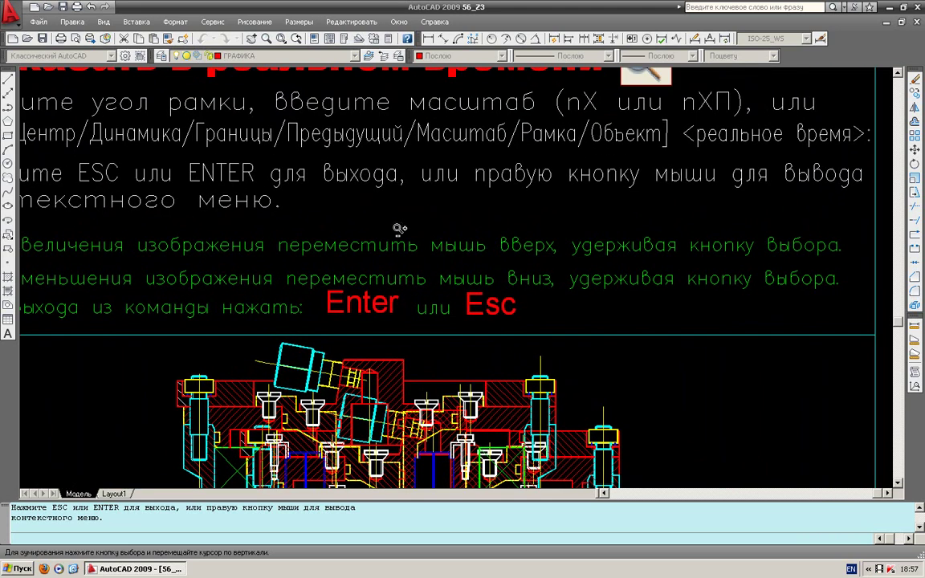
{"action": "right_click", "coordinate": [402, 328]}
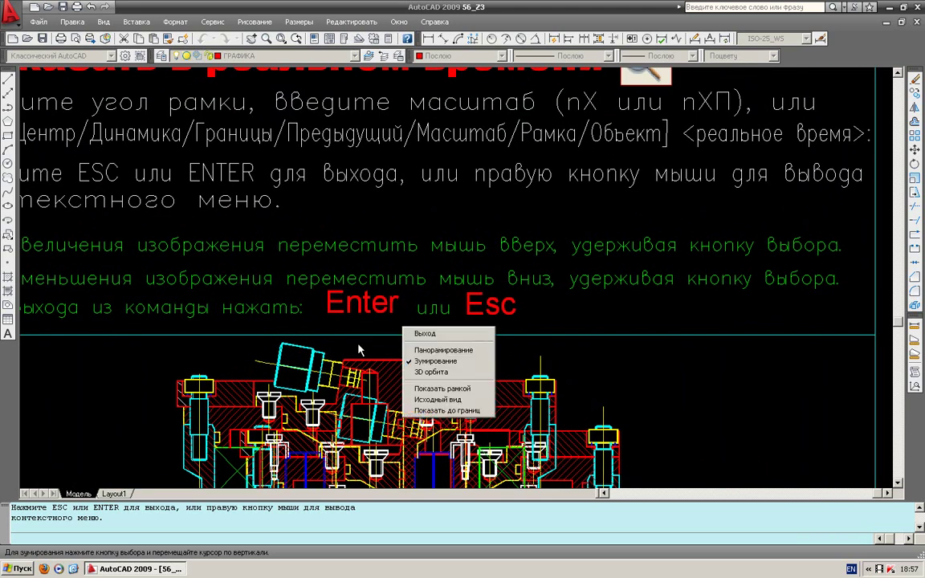
{"action": "left_click", "coordinate": [438, 399]}
{"action": "left_click_drag", "start_coordinate": [437, 399], "coordinate": [378, 263]}
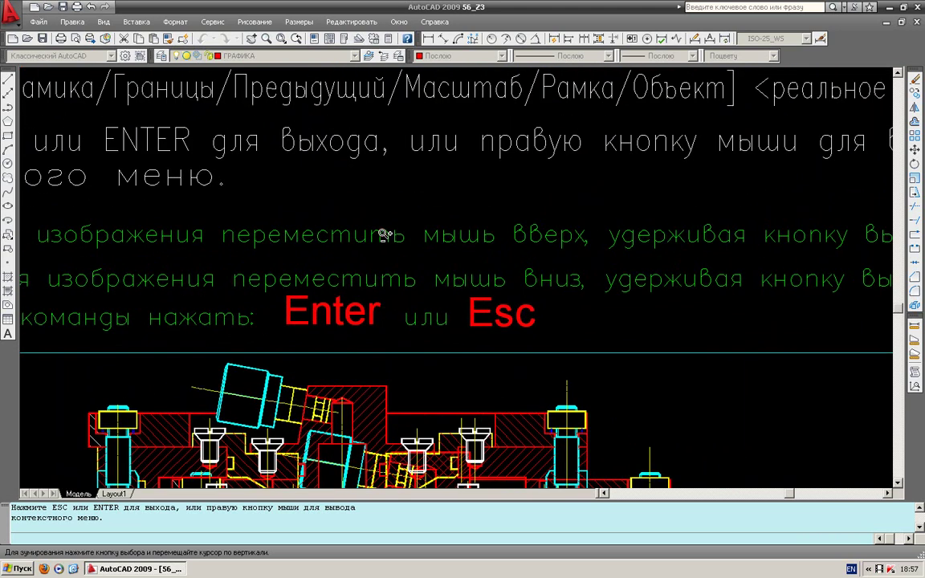
{"action": "middle_click_drag", "start_coordinate": [377, 200], "coordinate": [434, 19]}
Zoom in close on the assembly's screws, then bring up the Select File dialog.
{"action": "scroll", "coordinate": [427, 98], "scroll_direction": "up", "scroll_amount": 1}
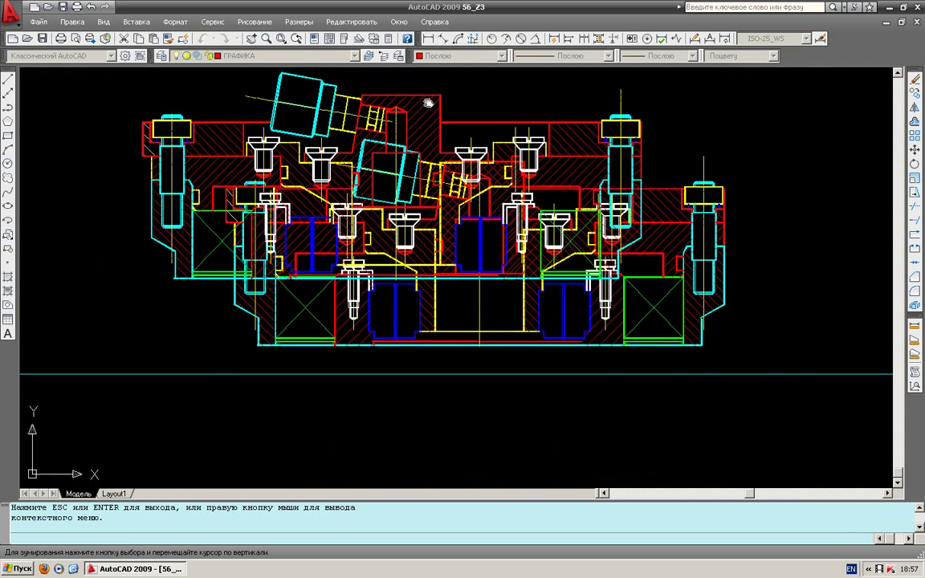
{"action": "scroll", "coordinate": [423, 427], "scroll_direction": "up", "scroll_amount": 2}
{"action": "scroll", "coordinate": [423, 196], "scroll_direction": "up", "scroll_amount": 1}
{"action": "mouse_move", "coordinate": [430, 254]}
{"action": "left_mouse_down"}
{"action": "mouse_move", "coordinate": [435, 305]}
{"action": "mouse_move", "coordinate": [473, 91]}
{"action": "mouse_move", "coordinate": [425, 190]}
{"action": "mouse_move", "coordinate": [433, 4]}
{"action": "left_mouse_up"}
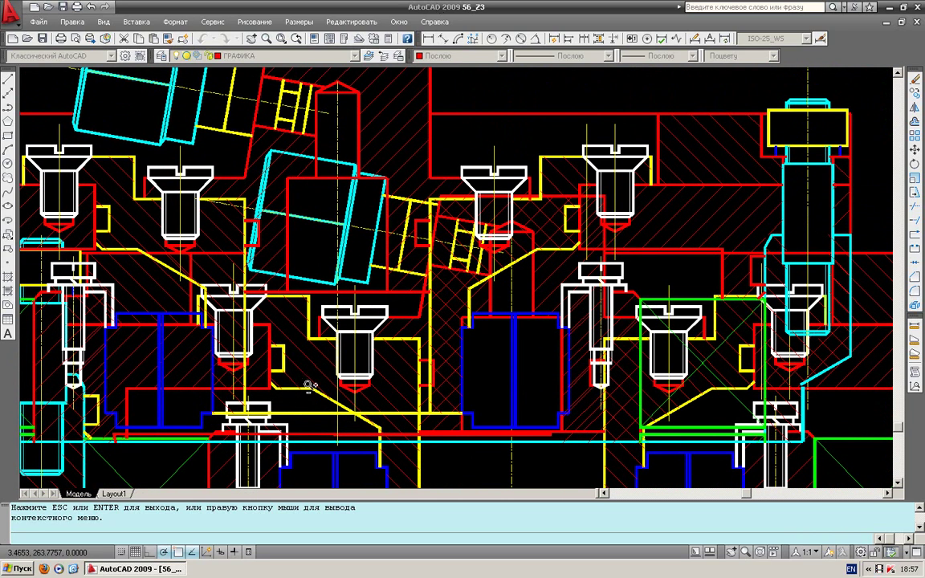
{"action": "left_click", "coordinate": [46, 7]}
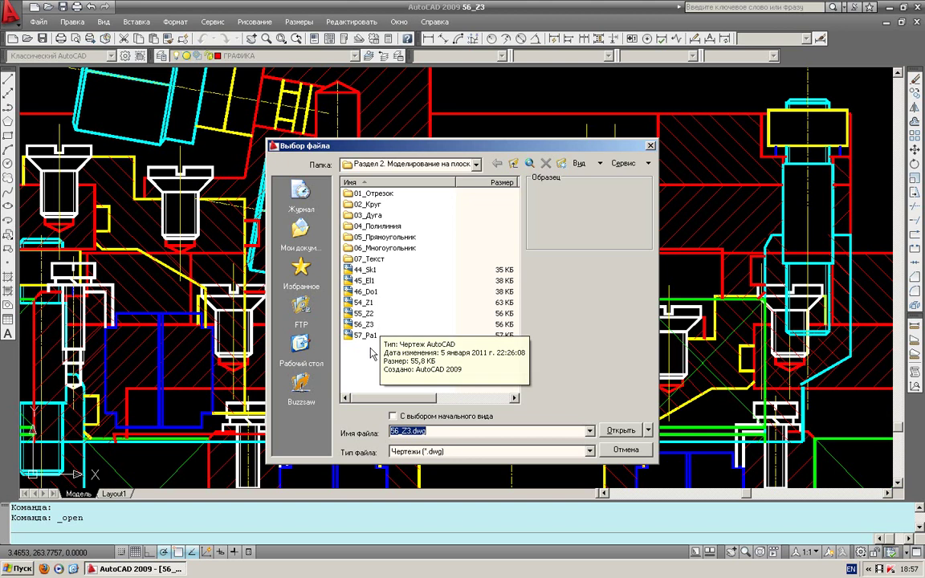
Open the 57_Pa1 drawing from the section 2 folder.
{"action": "left_click", "coordinate": [384, 341]}
{"action": "left_click", "coordinate": [376, 337]}
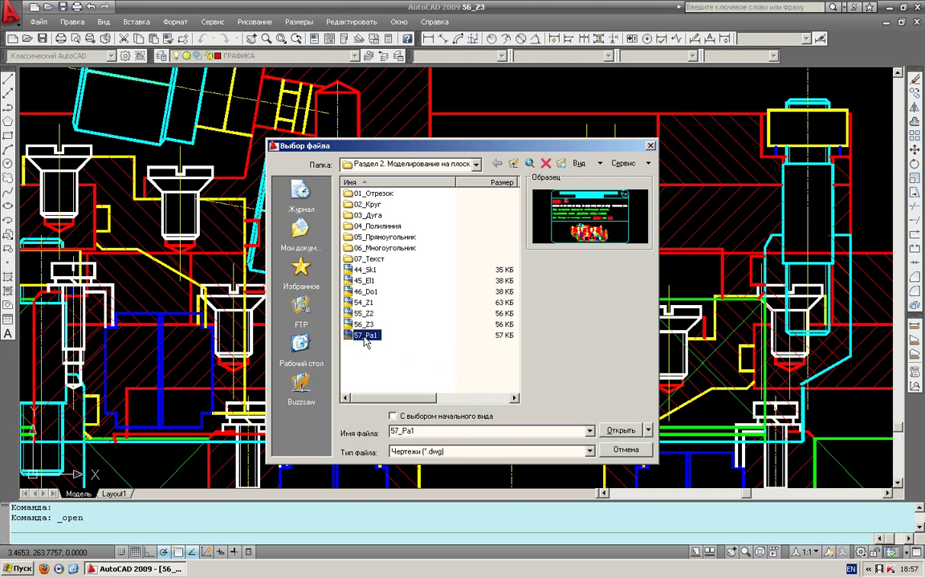
{"action": "left_click", "coordinate": [619, 431]}
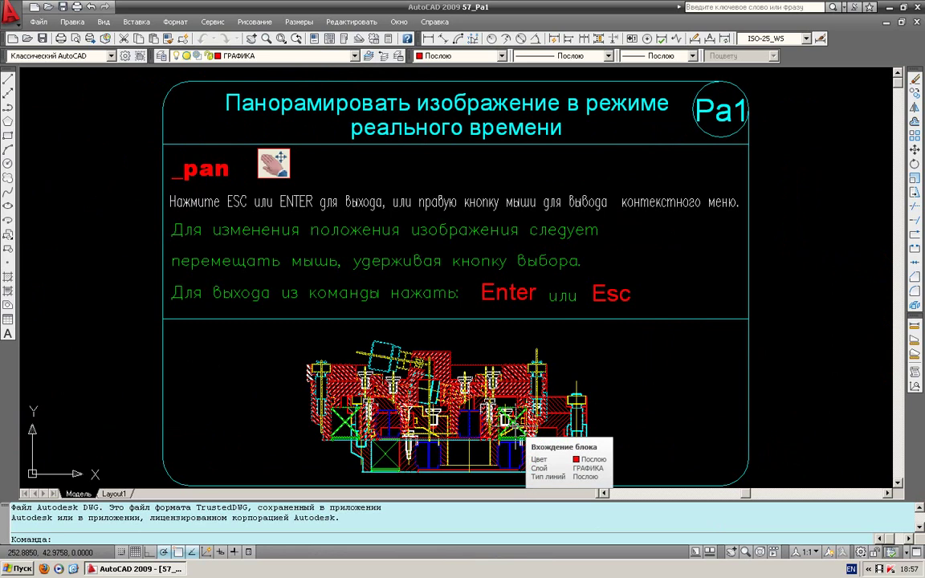
Start Pan Realtime, exit with Esc, and zoom out so the Pa1 sheet sits centred.
{"action": "left_click", "coordinate": [252, 40]}
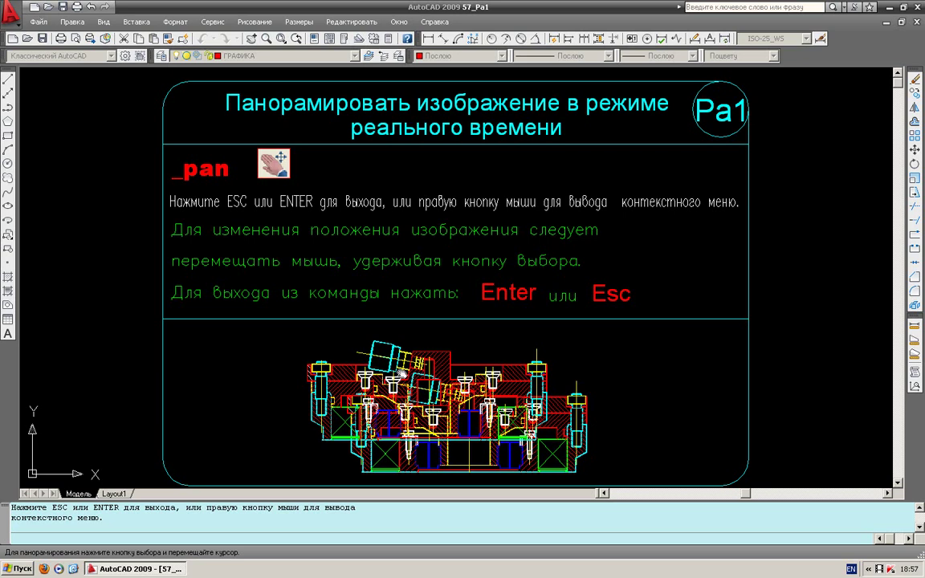
{"action": "key", "text": "Escape"}
{"action": "scroll", "coordinate": [444, 392], "scroll_direction": "down", "scroll_amount": 1}
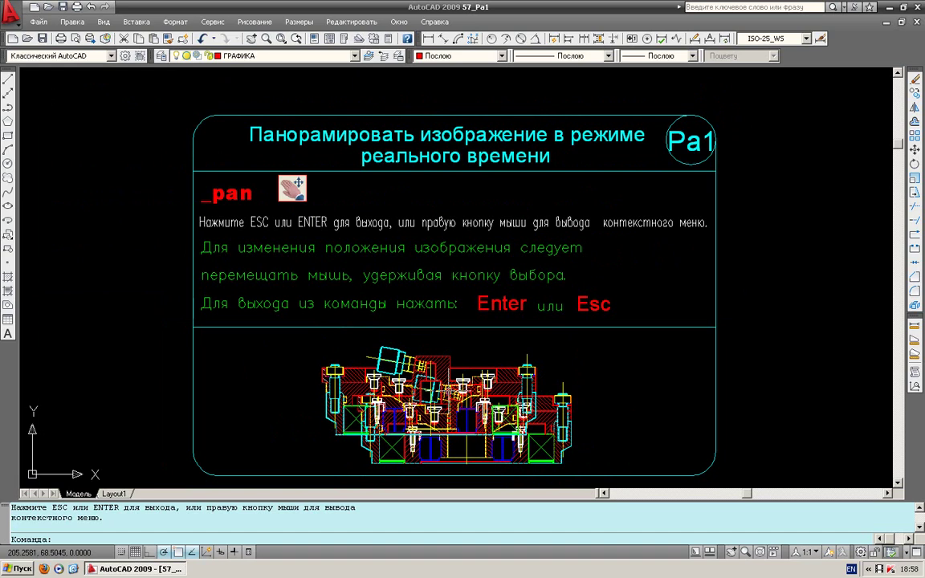
{"action": "scroll", "coordinate": [446, 393], "scroll_direction": "down", "scroll_amount": 1}
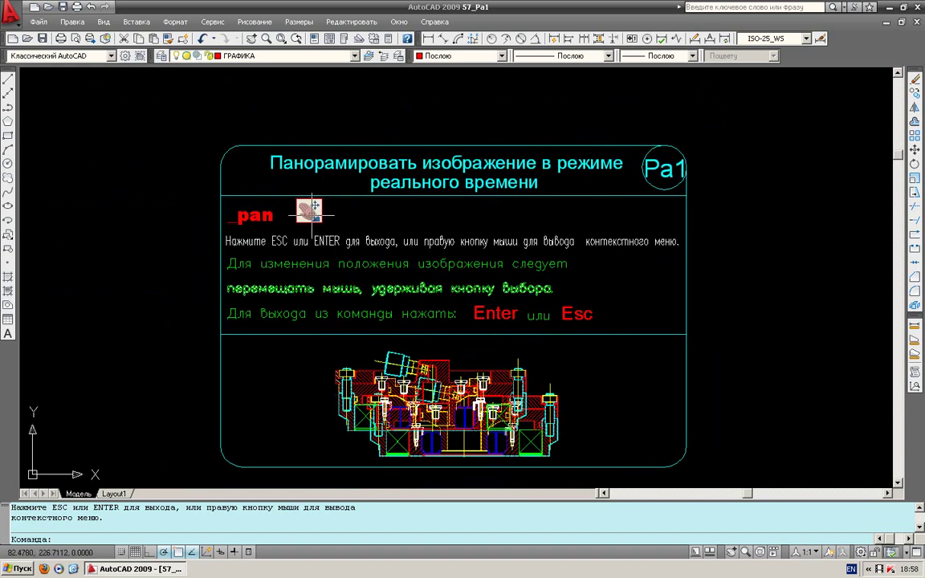
Pan the Pa1 sheet up-left, then back right and down, and exit panning.
{"action": "left_click", "coordinate": [252, 38]}
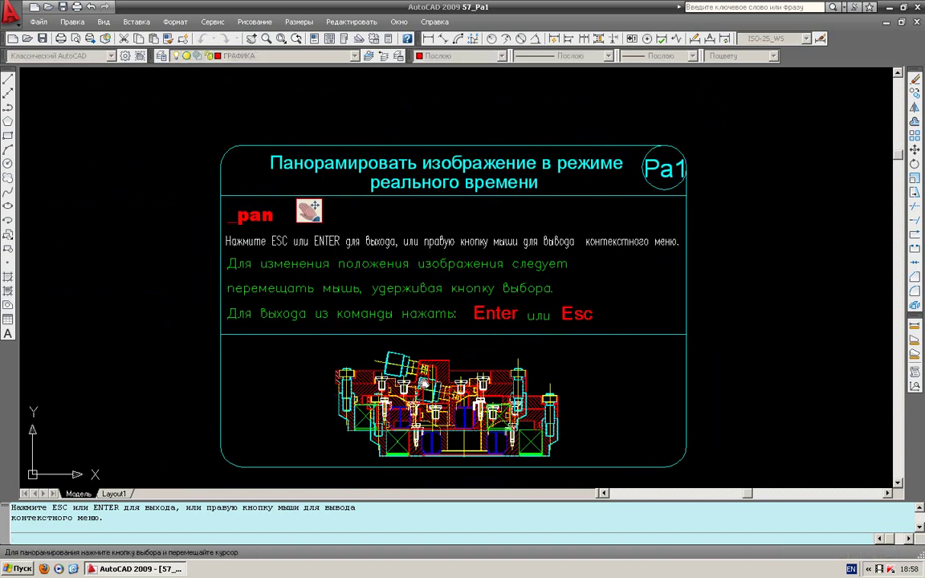
{"action": "mouse_move", "coordinate": [450, 321]}
{"action": "left_mouse_down"}
{"action": "mouse_move", "coordinate": [466, 390]}
{"action": "mouse_move", "coordinate": [361, 201]}
{"action": "mouse_move", "coordinate": [718, 145]}
{"action": "mouse_move", "coordinate": [340, 214]}
{"action": "left_mouse_up"}
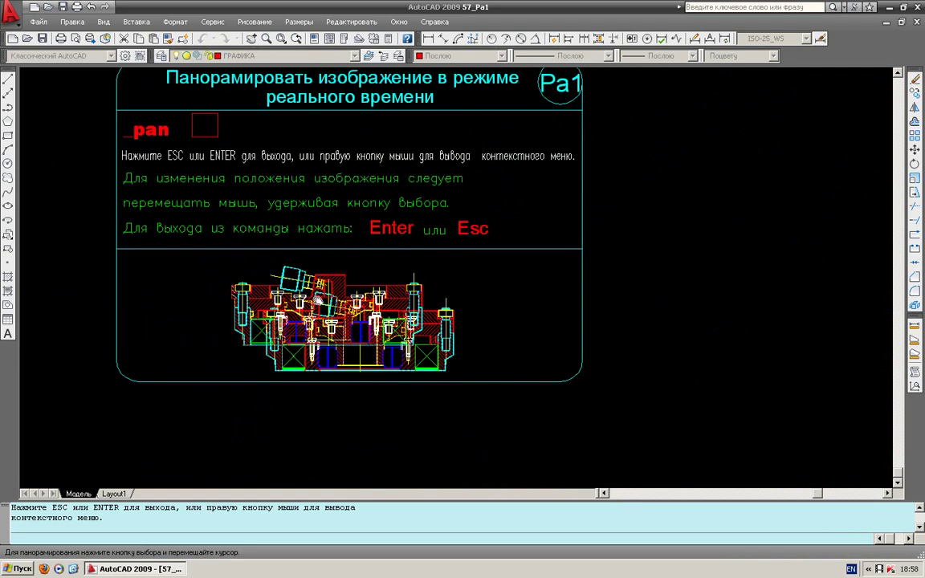
{"action": "mouse_move", "coordinate": [319, 299]}
{"action": "left_mouse_down"}
{"action": "mouse_move", "coordinate": [369, 334]}
{"action": "mouse_move", "coordinate": [419, 327]}
{"action": "mouse_move", "coordinate": [423, 345]}
{"action": "mouse_move", "coordinate": [683, 353]}
{"action": "mouse_move", "coordinate": [557, 316]}
{"action": "mouse_move", "coordinate": [661, 349]}
{"action": "mouse_move", "coordinate": [395, 249]}
{"action": "mouse_move", "coordinate": [389, 295]}
{"action": "mouse_move", "coordinate": [431, 295]}
{"action": "left_mouse_up"}
{"action": "key", "text": "Escape"}
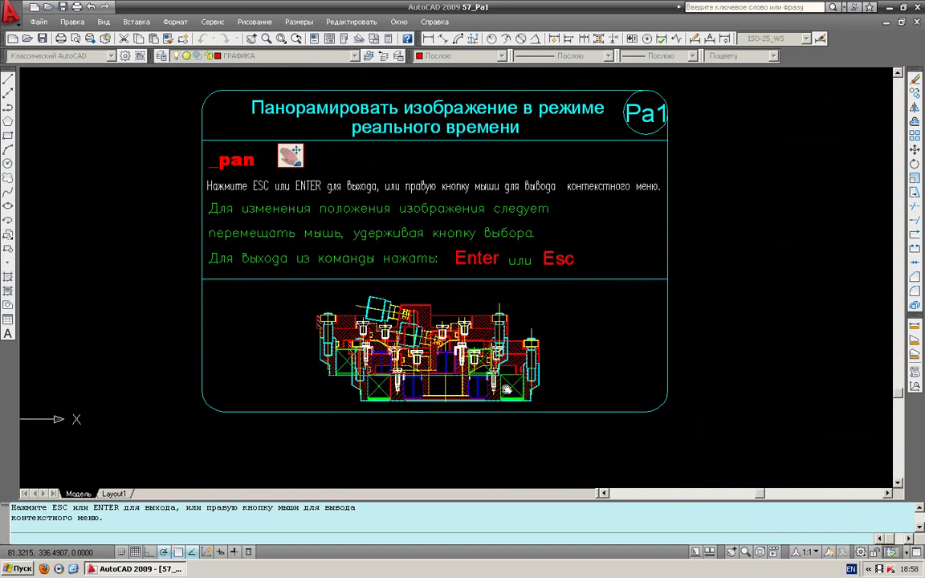
{"action": "right_click", "coordinate": [449, 346]}
{"action": "key", "text": "Escape"}
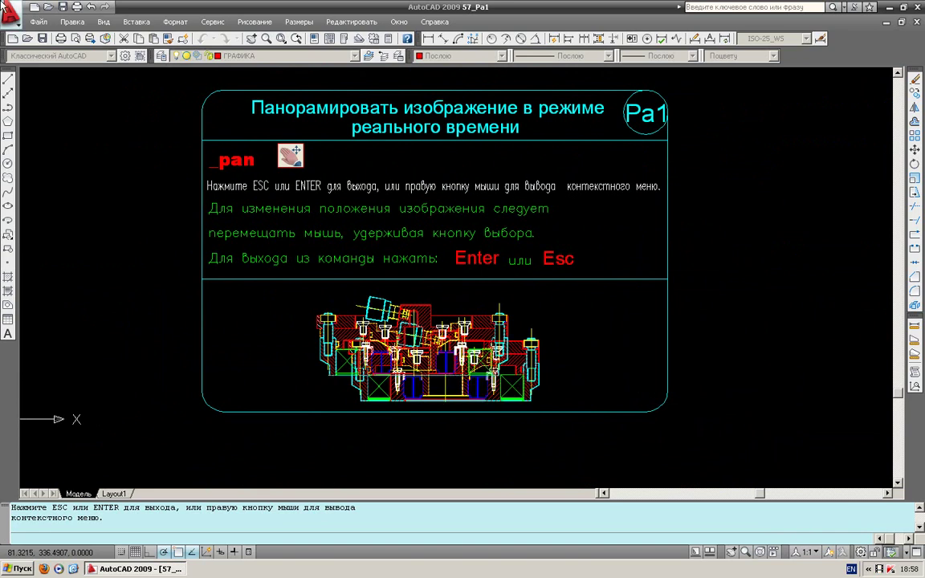
{"action": "key", "text": "Escape"}
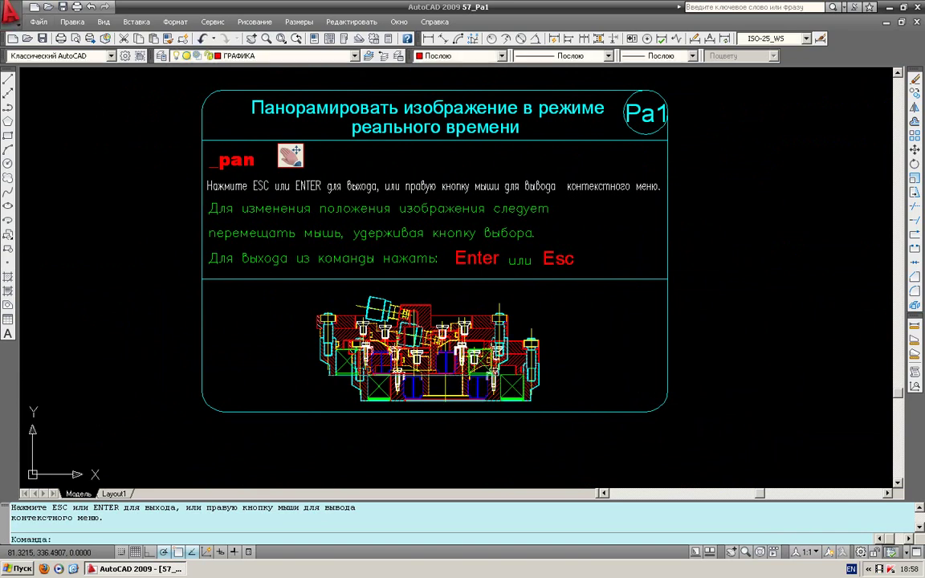
Repeat Pan from the context menu, nudge the sheet, and zoom in on the assembly.
{"action": "right_click", "coordinate": [405, 319]}
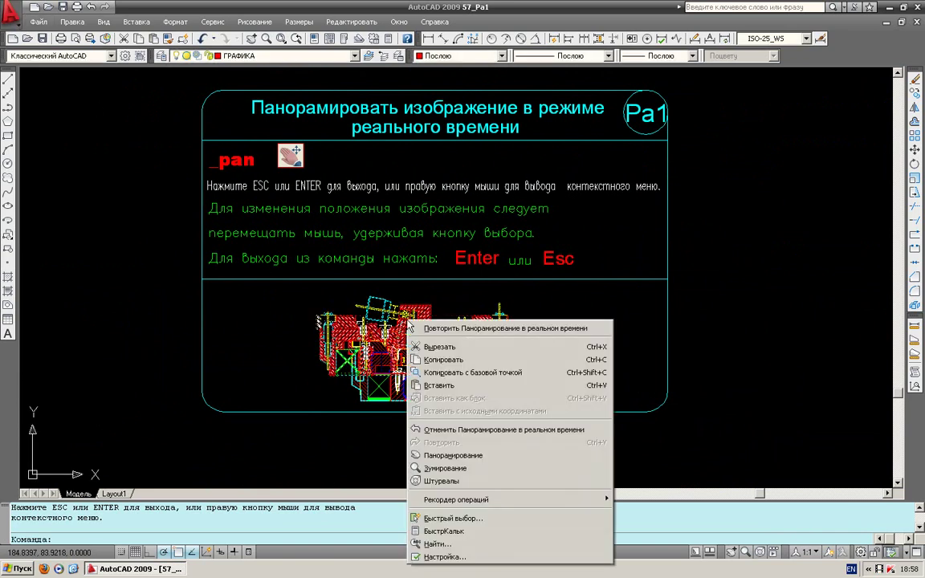
{"action": "left_click", "coordinate": [450, 328]}
{"action": "mouse_move", "coordinate": [420, 320]}
{"action": "left_mouse_down"}
{"action": "mouse_move", "coordinate": [647, 305]}
{"action": "mouse_move", "coordinate": [619, 394]}
{"action": "mouse_move", "coordinate": [255, 257]}
{"action": "mouse_move", "coordinate": [486, 294]}
{"action": "mouse_move", "coordinate": [431, 309]}
{"action": "left_mouse_up"}
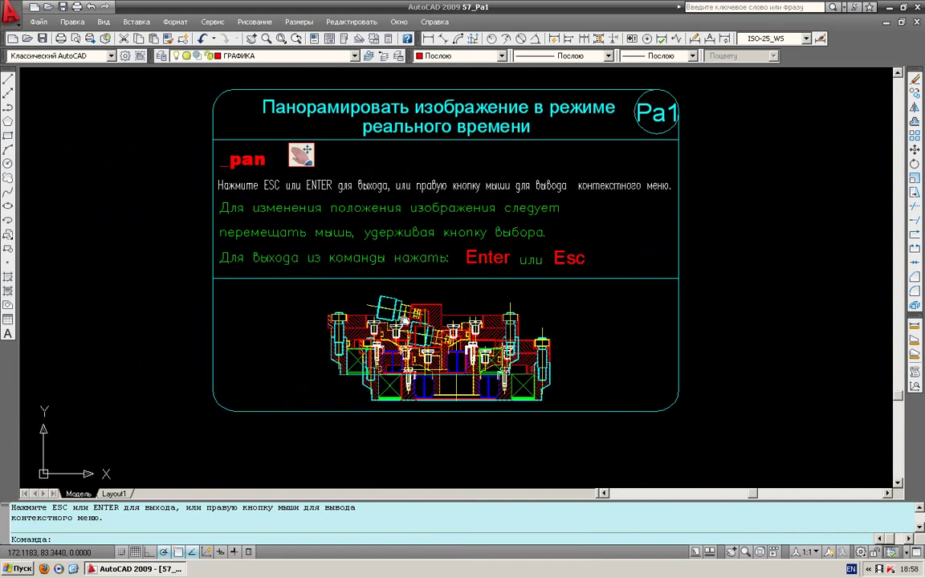
{"action": "scroll", "coordinate": [405, 320], "scroll_direction": "up", "scroll_amount": 3}
{"action": "scroll", "coordinate": [406, 320], "scroll_direction": "down", "scroll_amount": 3}
{"action": "scroll", "coordinate": [417, 337], "scroll_direction": "up", "scroll_amount": 2}
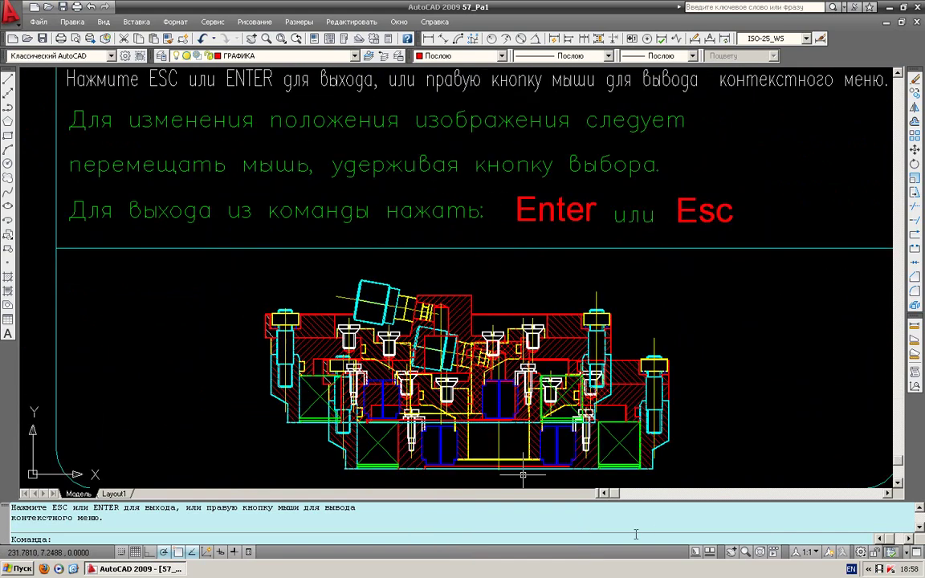